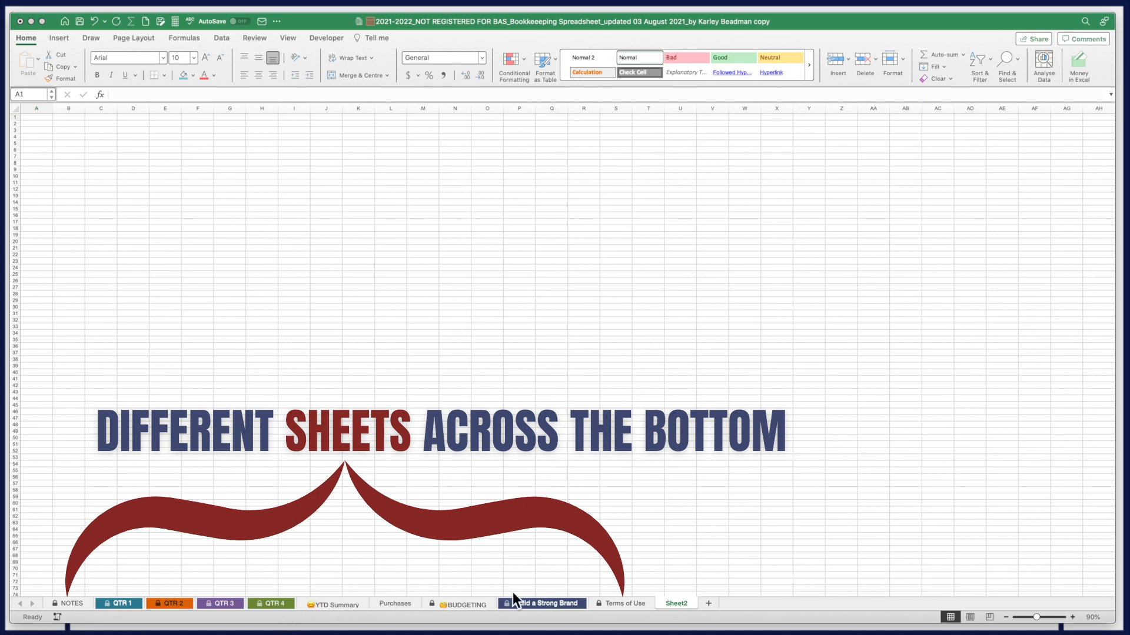
Add a blank Sheet3, browse the Insert, Draw, Page Layout and Formulas tools, then return to Home
{"action": "left_click", "coordinate": [709, 604]}
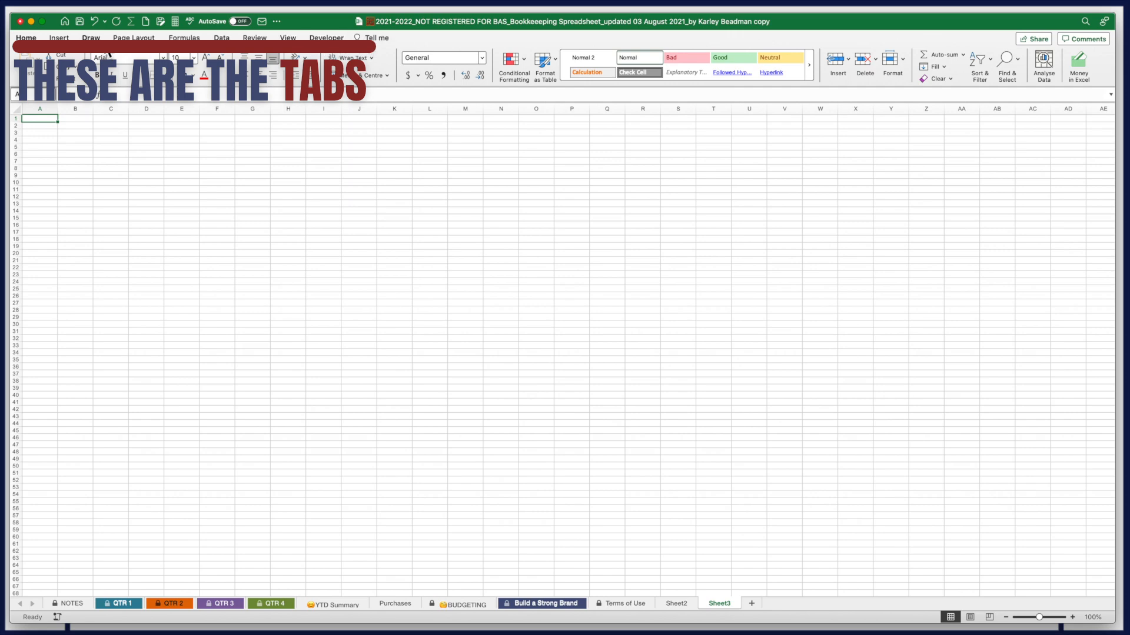
{"action": "left_click", "coordinate": [60, 38]}
{"action": "left_click", "coordinate": [91, 38]}
{"action": "left_click", "coordinate": [132, 40]}
{"action": "left_click", "coordinate": [174, 37]}
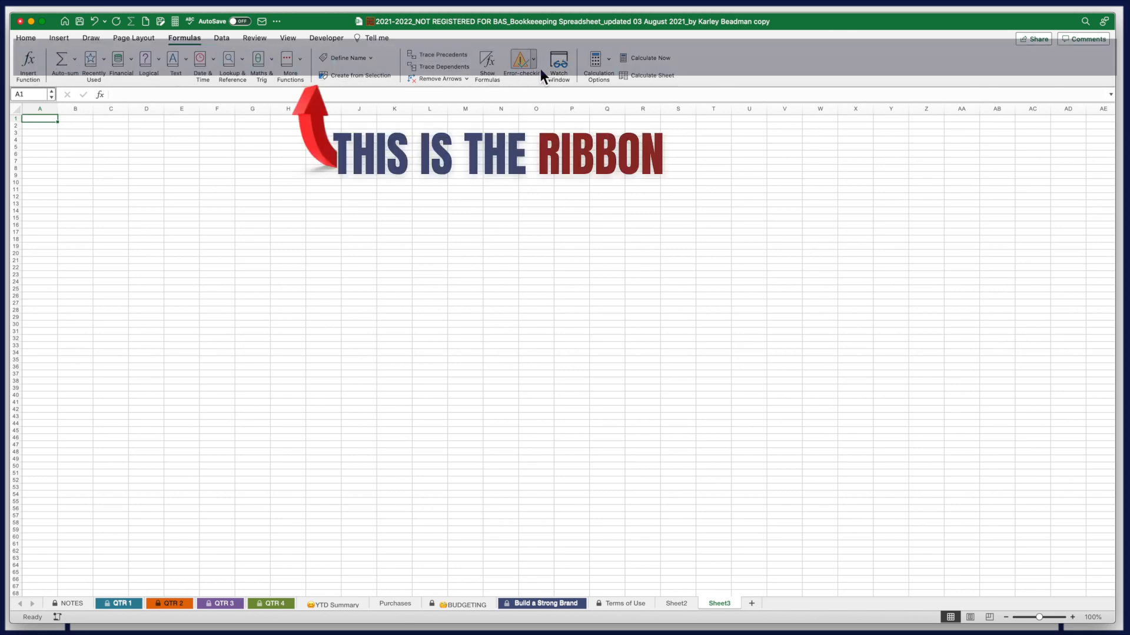
{"action": "left_click", "coordinate": [25, 39]}
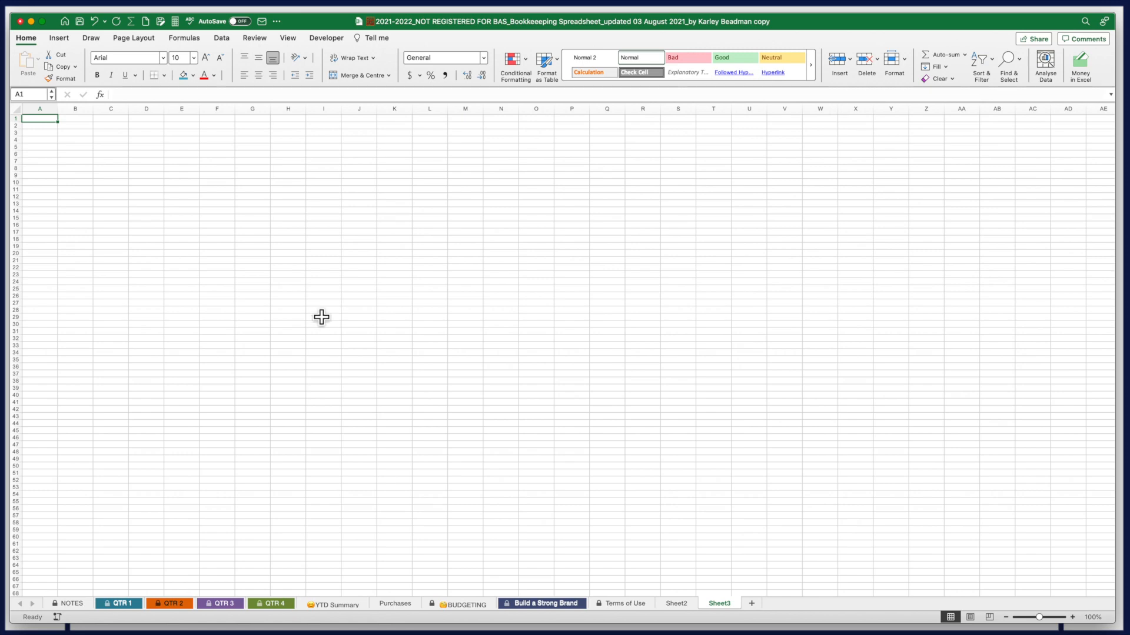
{"action": "left_click", "coordinate": [86, 163]}
Practise selecting single cells, columns A through D, and rows 3 and 6
{"action": "left_click", "coordinate": [115, 156]}
{"action": "left_click", "coordinate": [112, 183]}
{"action": "left_click", "coordinate": [86, 182]}
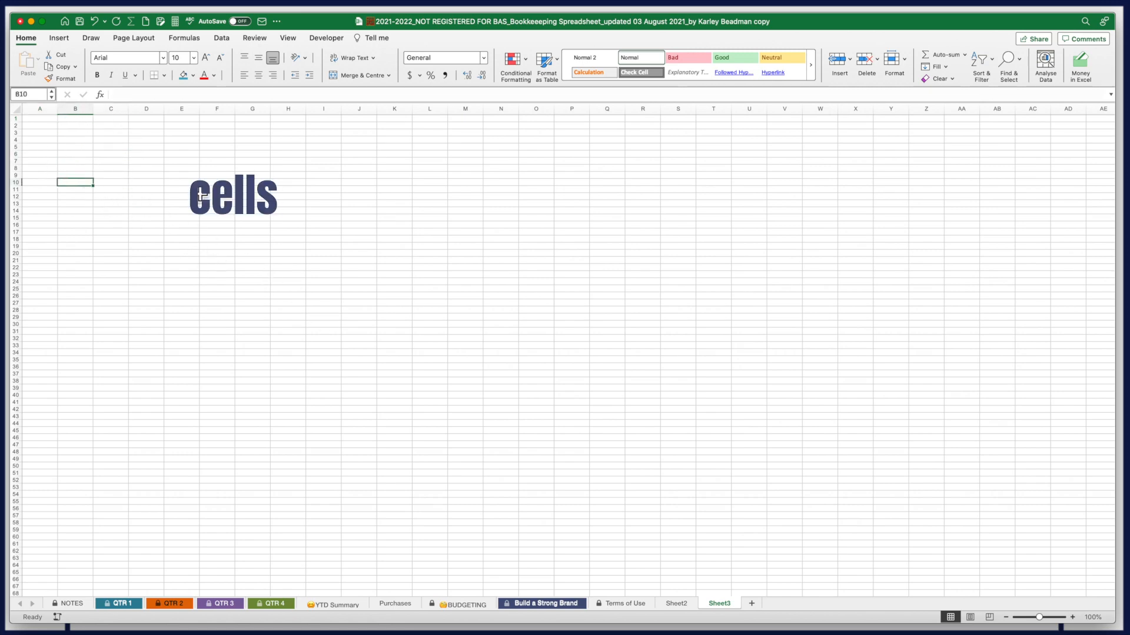
{"action": "left_click", "coordinate": [50, 109]}
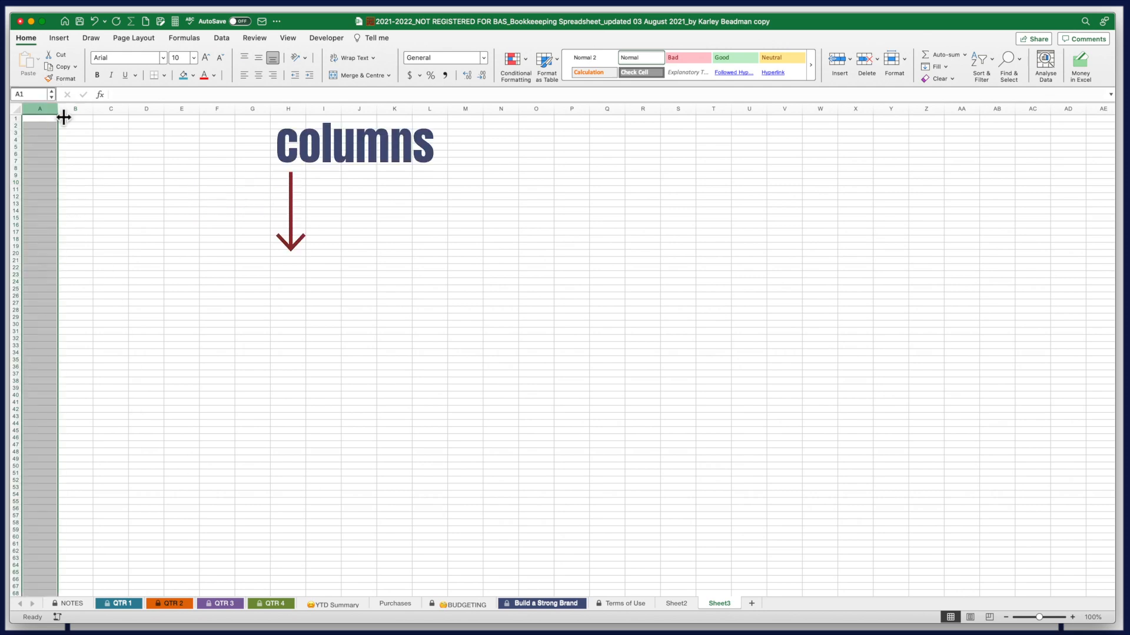
{"action": "left_click", "coordinate": [79, 109]}
{"action": "left_click", "coordinate": [115, 109]}
{"action": "left_click", "coordinate": [150, 108]}
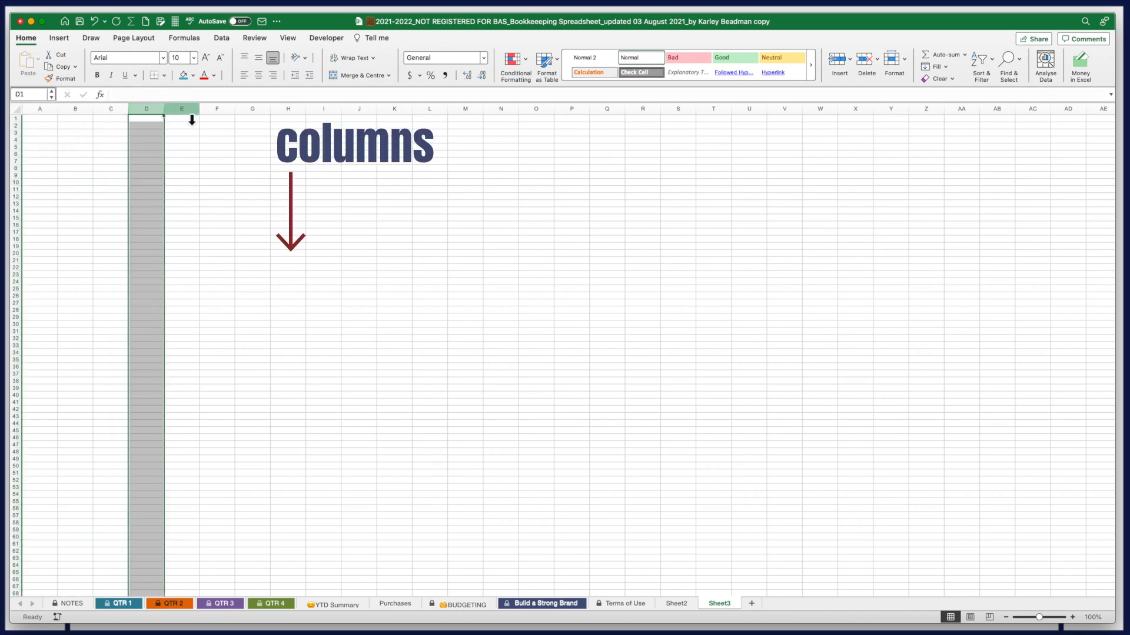
{"action": "left_click", "coordinate": [18, 133]}
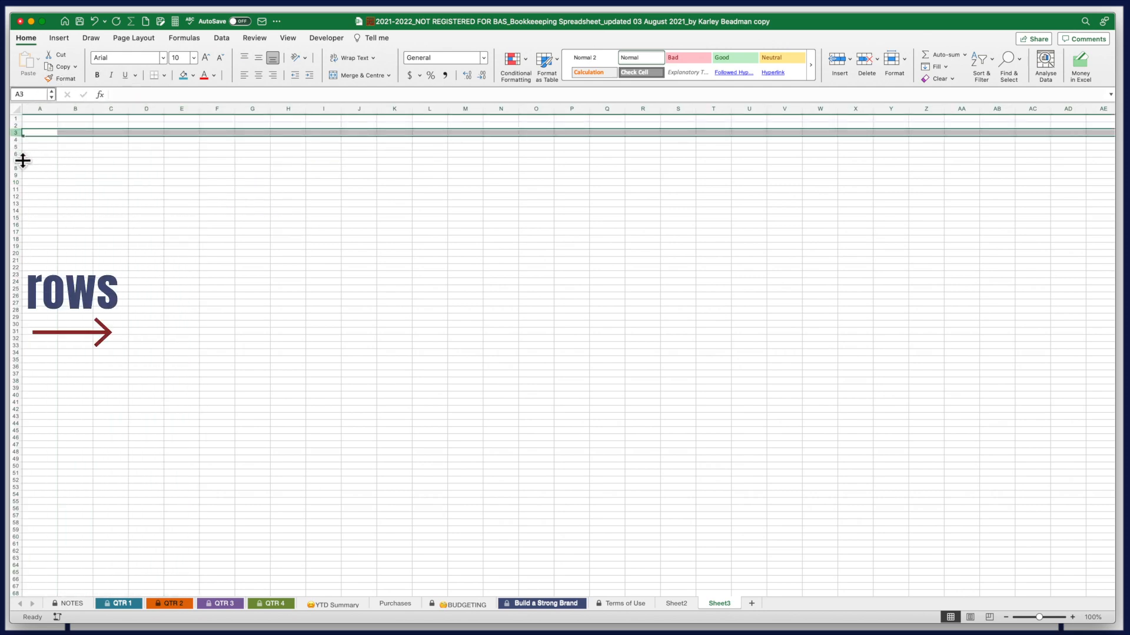
{"action": "left_click", "coordinate": [17, 154]}
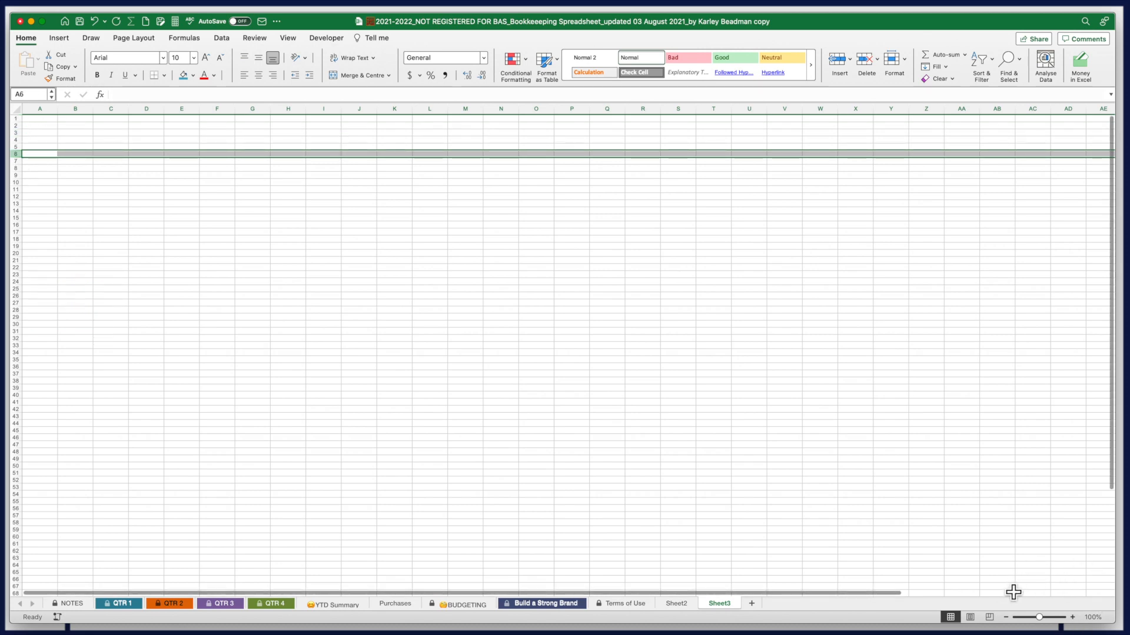
Zoom in on the grid and fill cell C6 with pink
{"action": "left_click_drag", "start_coordinate": [1039, 618], "coordinate": [1050, 622]}
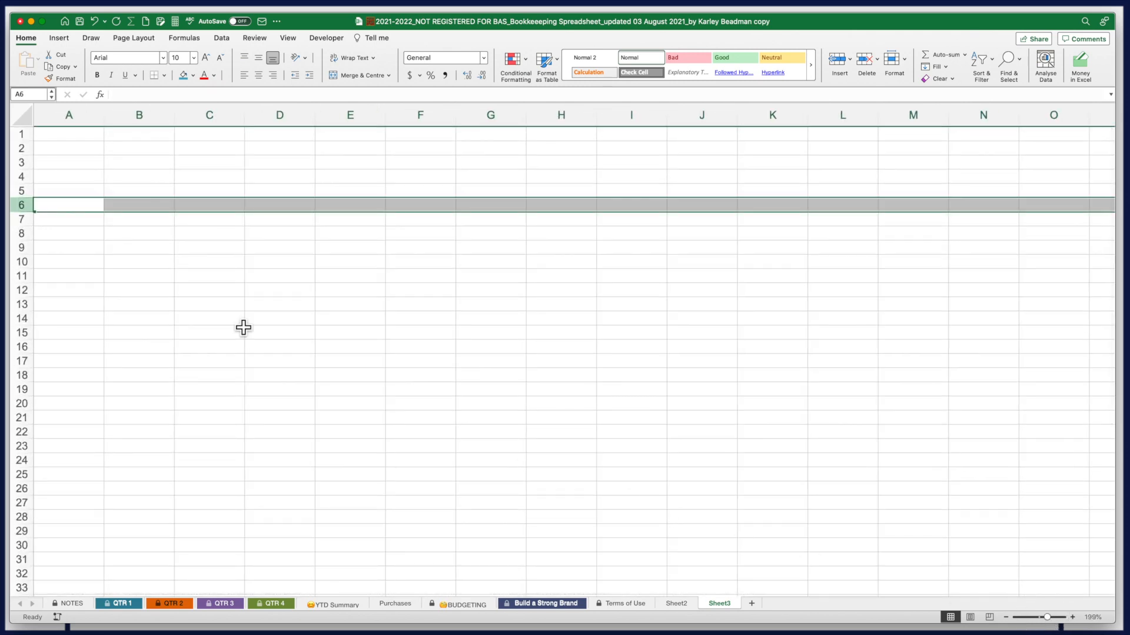
{"action": "left_click", "coordinate": [212, 213]}
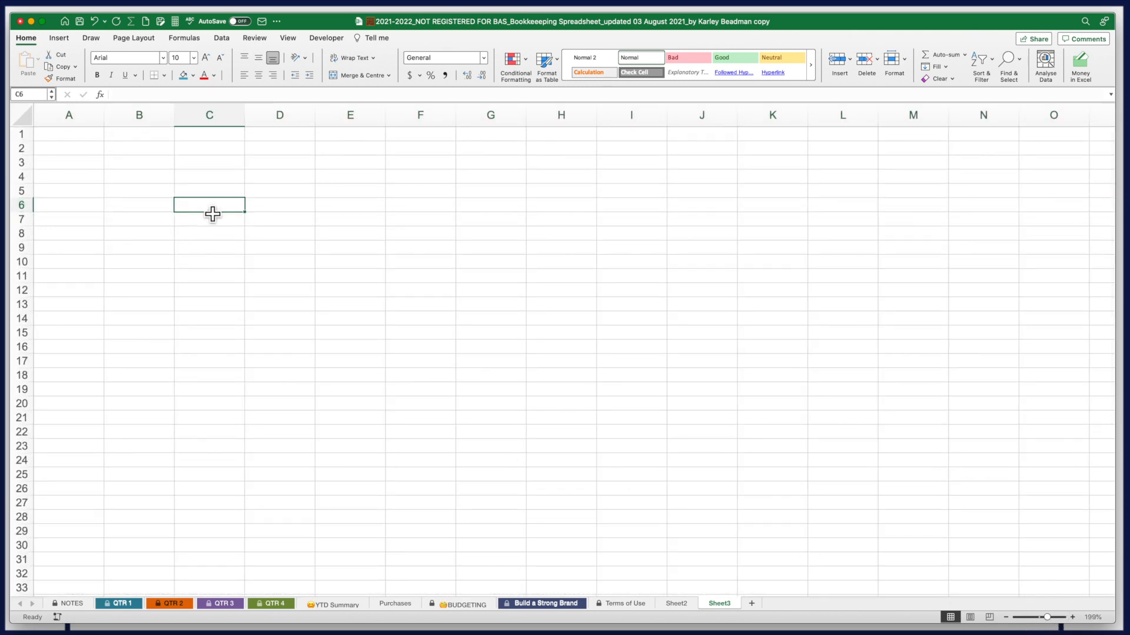
{"action": "left_click", "coordinate": [217, 118]}
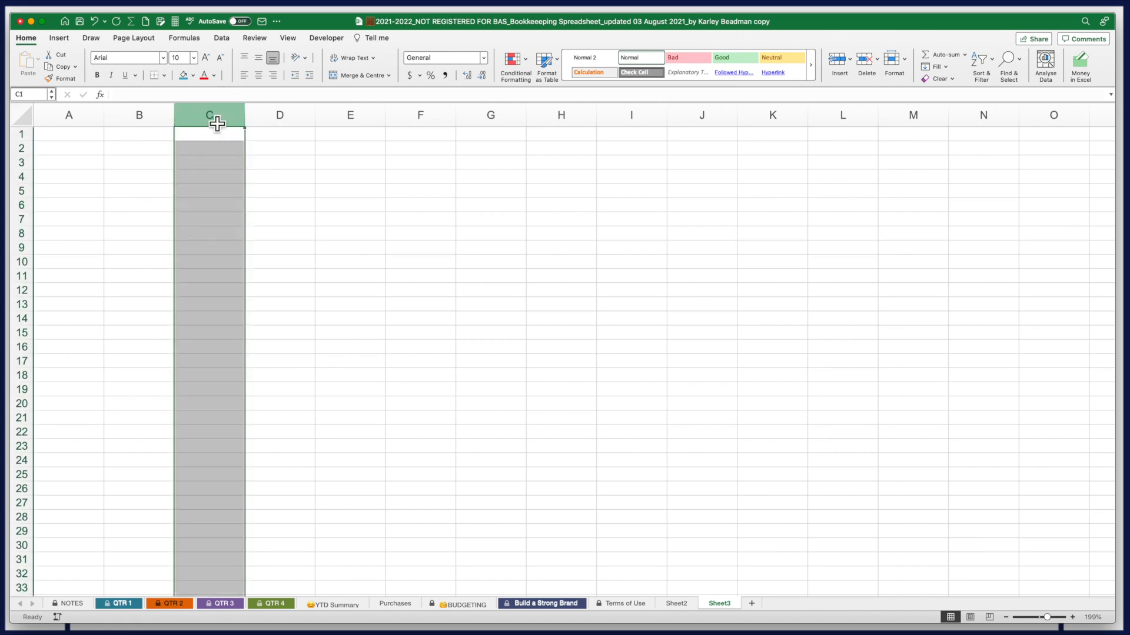
{"action": "left_click", "coordinate": [208, 204]}
{"action": "left_click", "coordinate": [184, 75]}
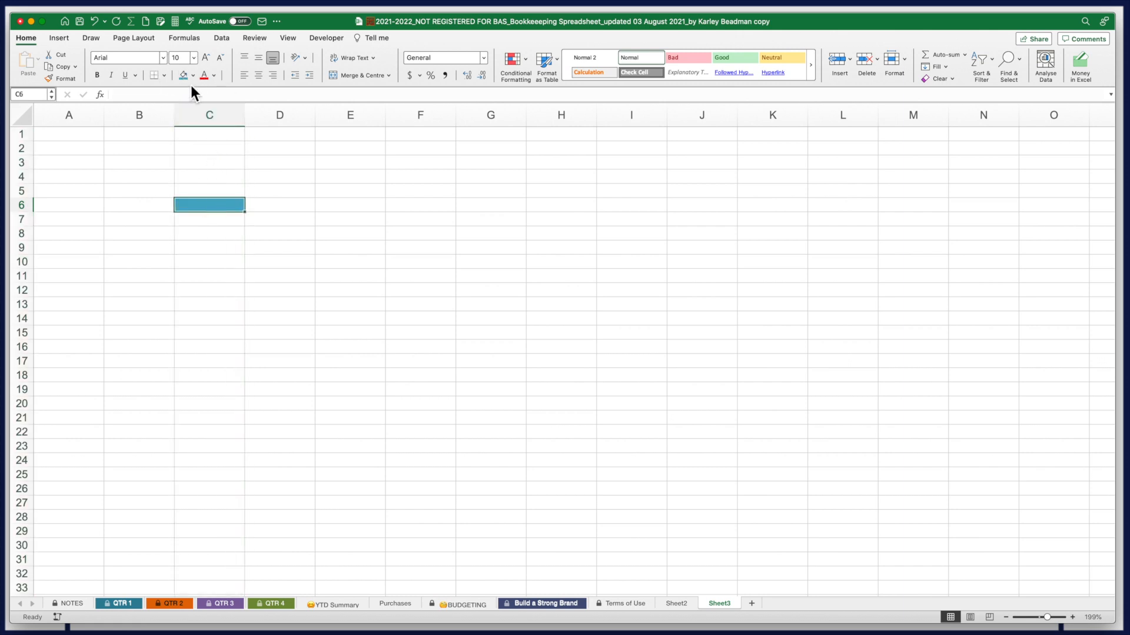
{"action": "left_click", "coordinate": [193, 76]}
{"action": "left_click", "coordinate": [187, 227]}
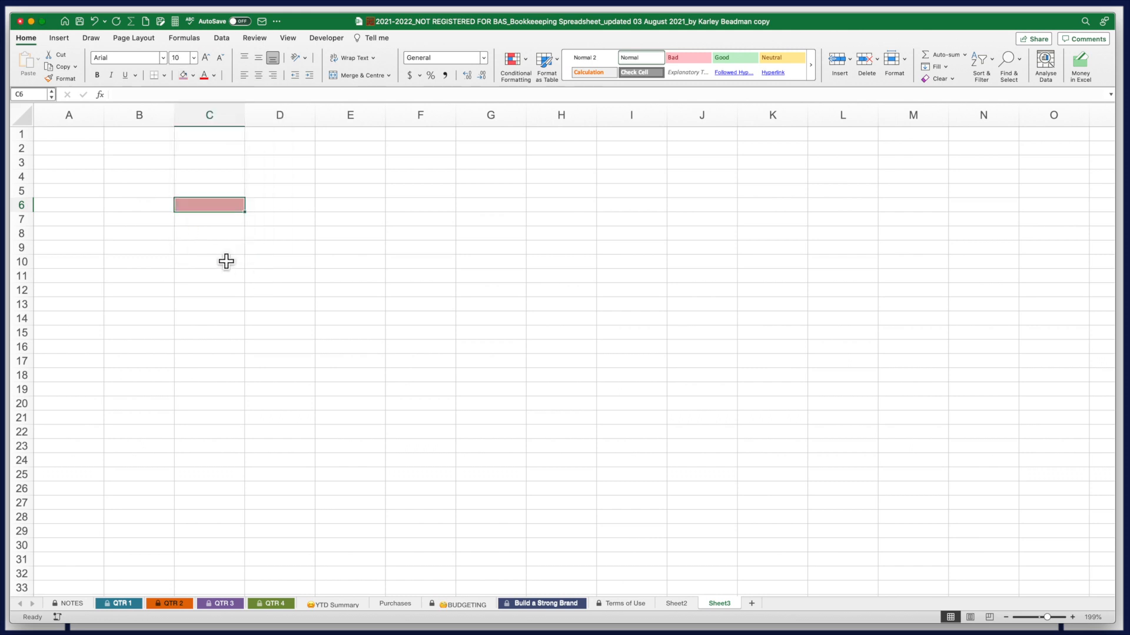
Select column C, then row 6, then cell C6 again
{"action": "left_click", "coordinate": [218, 121]}
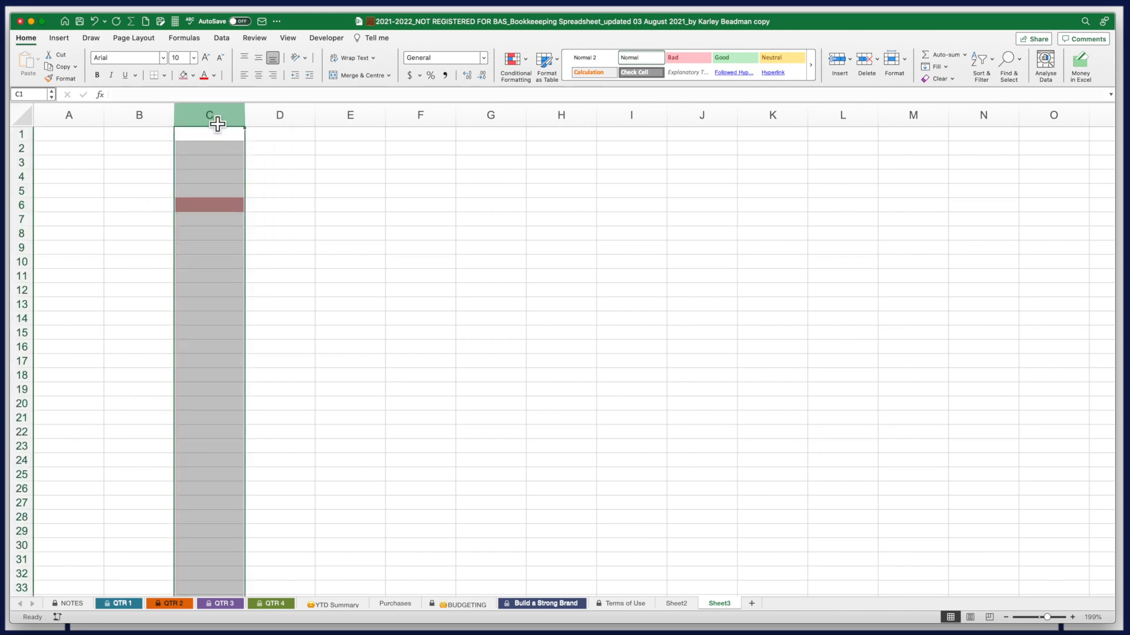
{"action": "left_click", "coordinate": [28, 206]}
{"action": "left_click", "coordinate": [208, 209]}
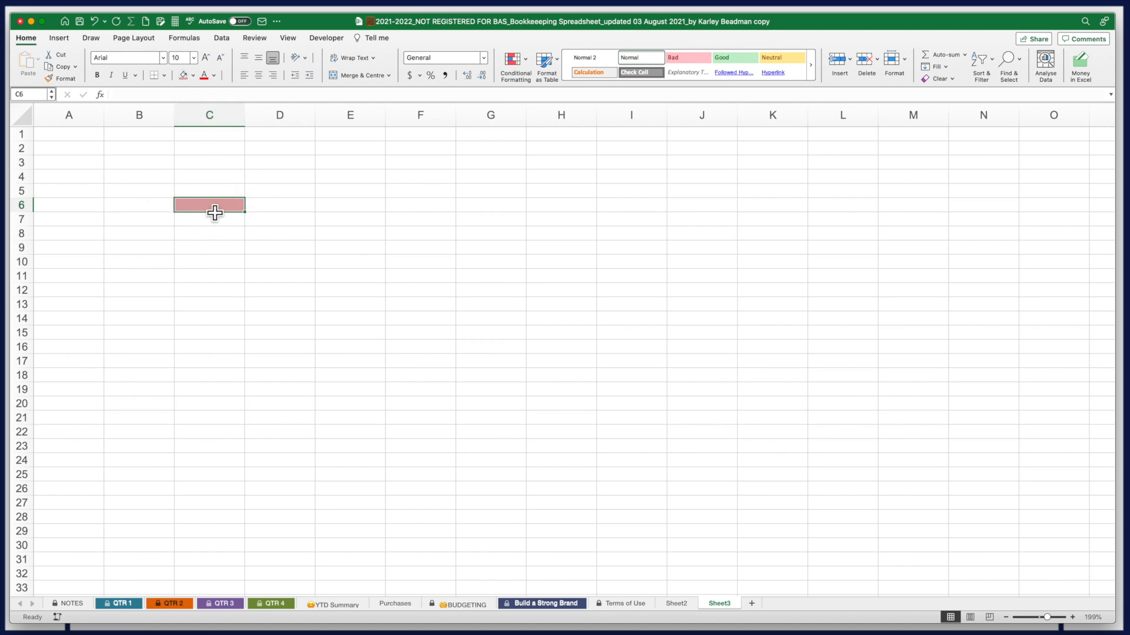
{"action": "type", "text": "C6"}
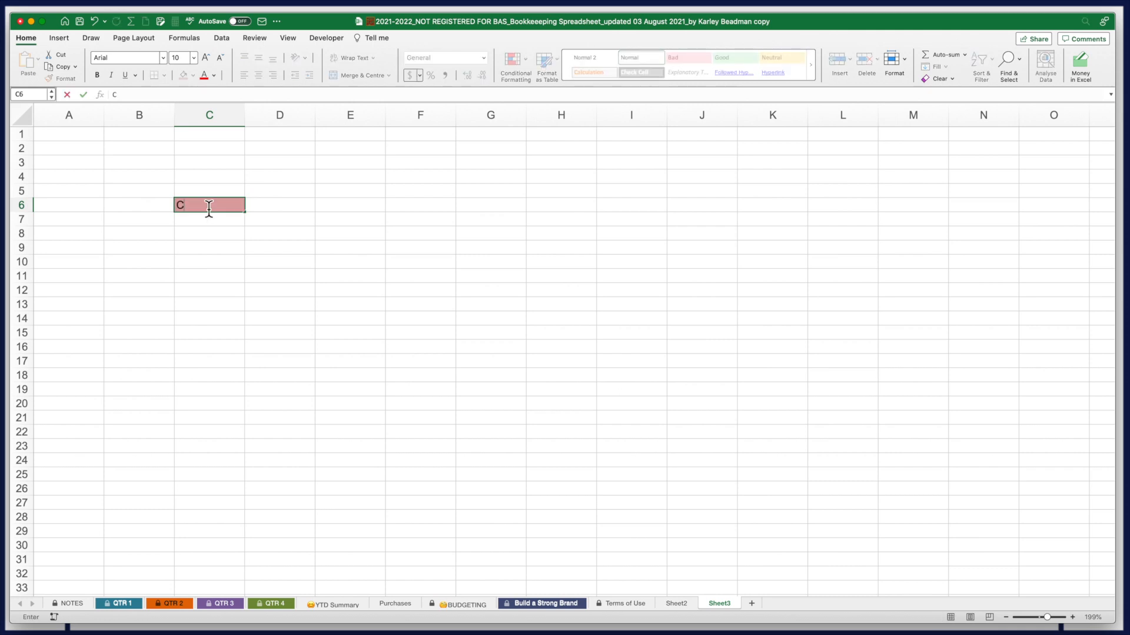
{"action": "left_click", "coordinate": [115, 97]}
{"action": "double_click", "coordinate": [114, 95]}
{"action": "left_click", "coordinate": [142, 98]}
{"action": "left_click_drag", "start_coordinate": [207, 210], "coordinate": [166, 211]}
{"action": "key", "text": "BackSpace"}
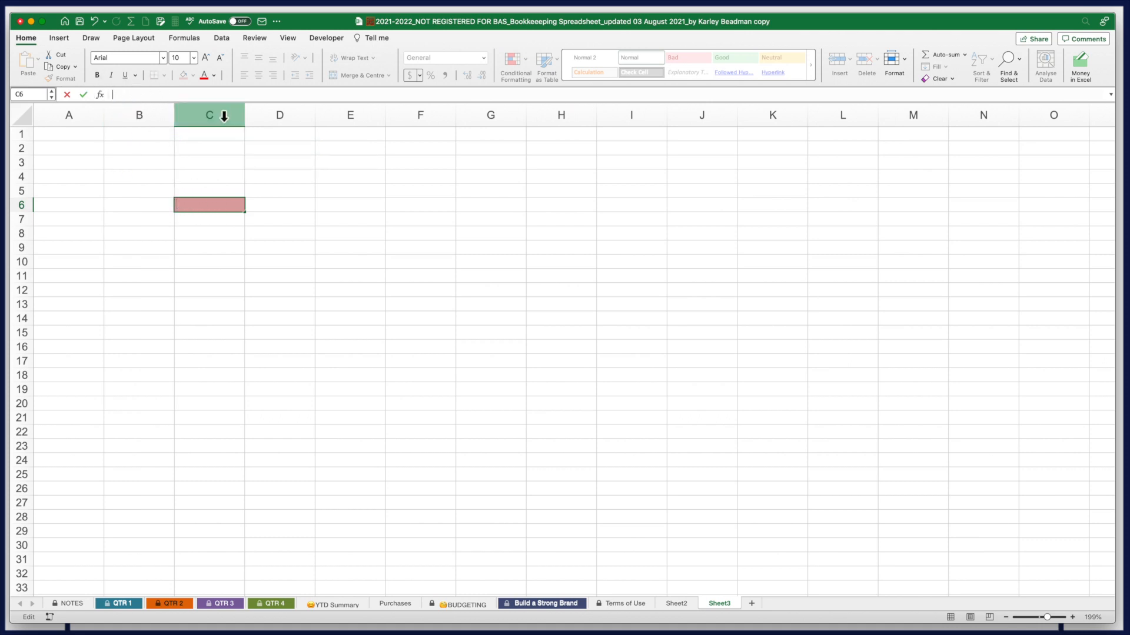
{"action": "type", "text": "C6"}
{"action": "key", "text": "Return"}
{"action": "left_click", "coordinate": [216, 206]}
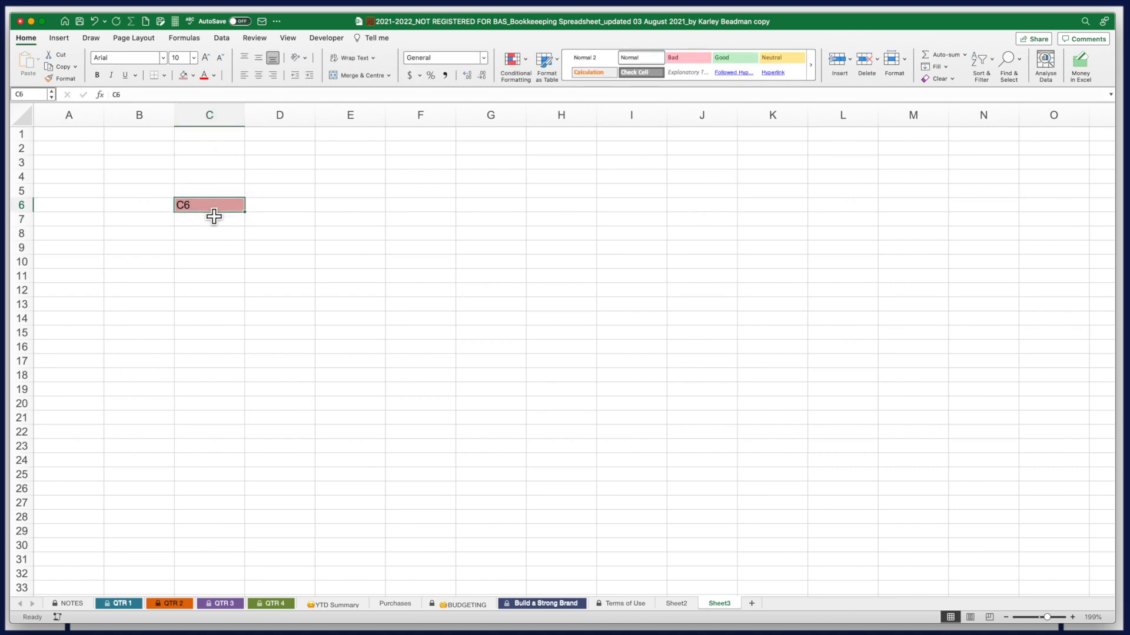
{"action": "key", "text": "super+z"}
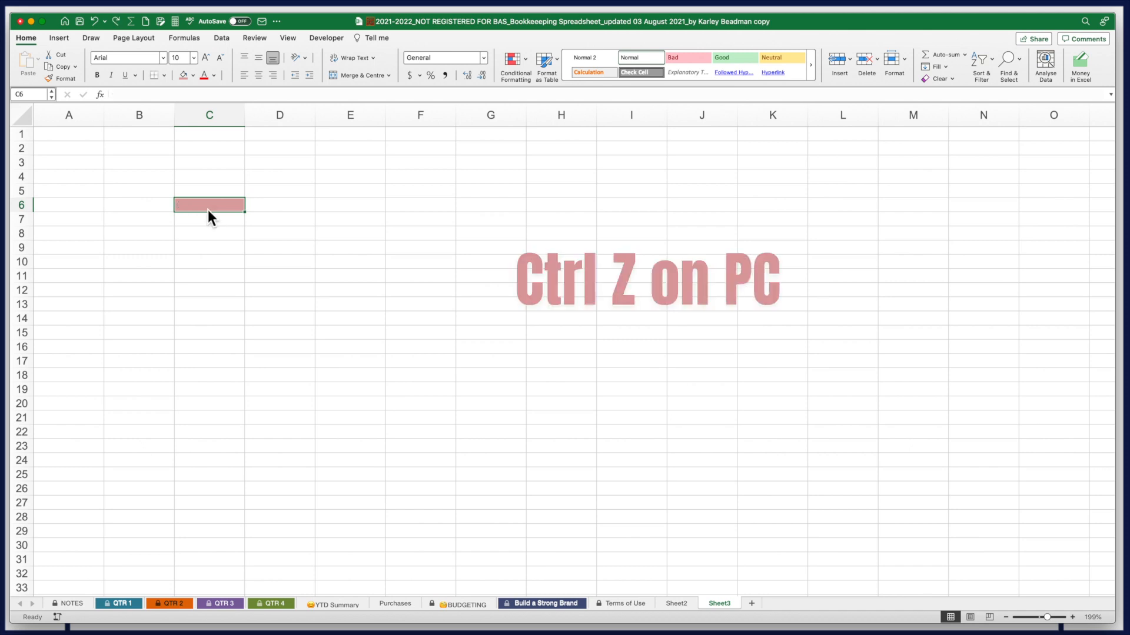
{"action": "left_click", "coordinate": [144, 298]}
{"action": "left_click", "coordinate": [219, 289]}
{"action": "left_click", "coordinate": [146, 256]}
{"action": "left_click", "coordinate": [141, 242]}
{"action": "key", "text": "Up"}
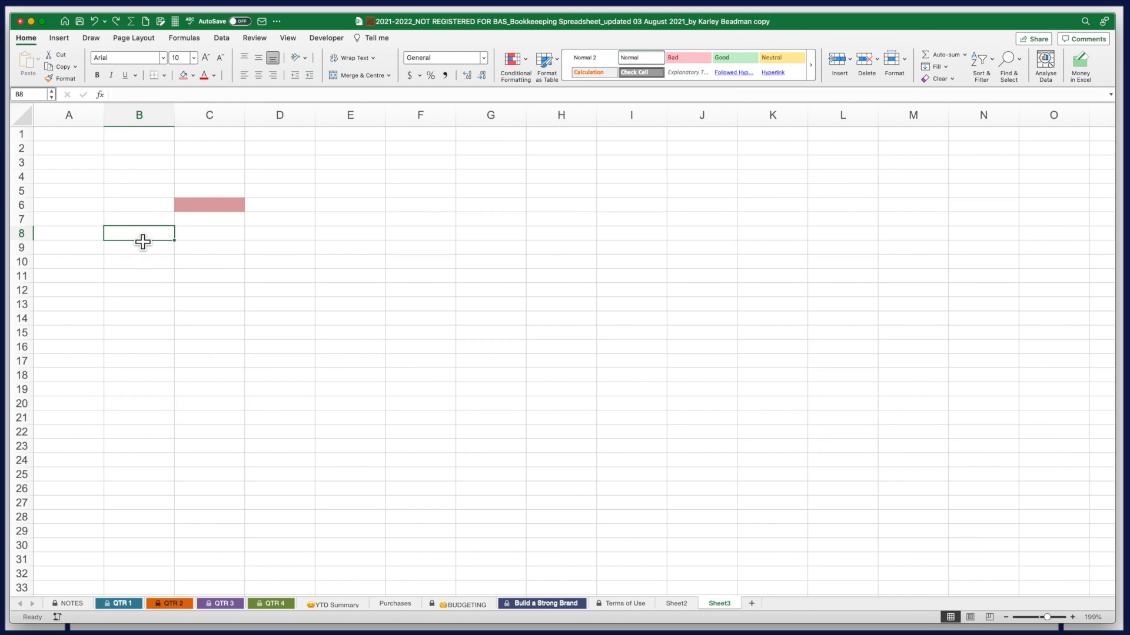
{"action": "left_click", "coordinate": [227, 207]}
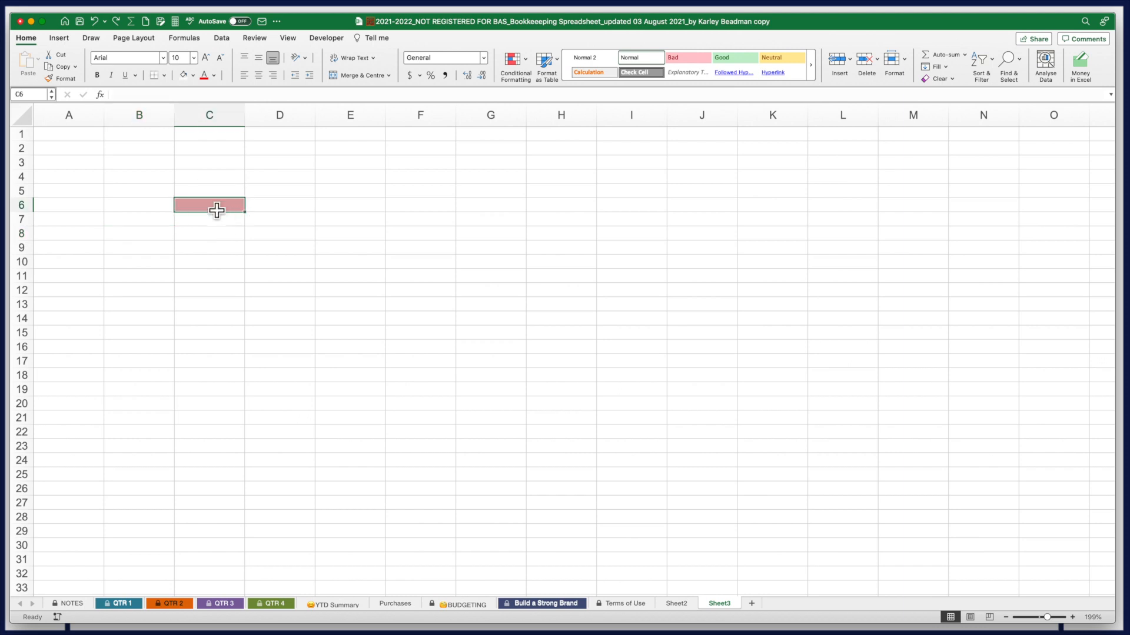
Remove C6's pink fill, enter 10 in B6 and 5 in C6, and centre columns B and C
{"action": "left_click", "coordinate": [296, 264]}
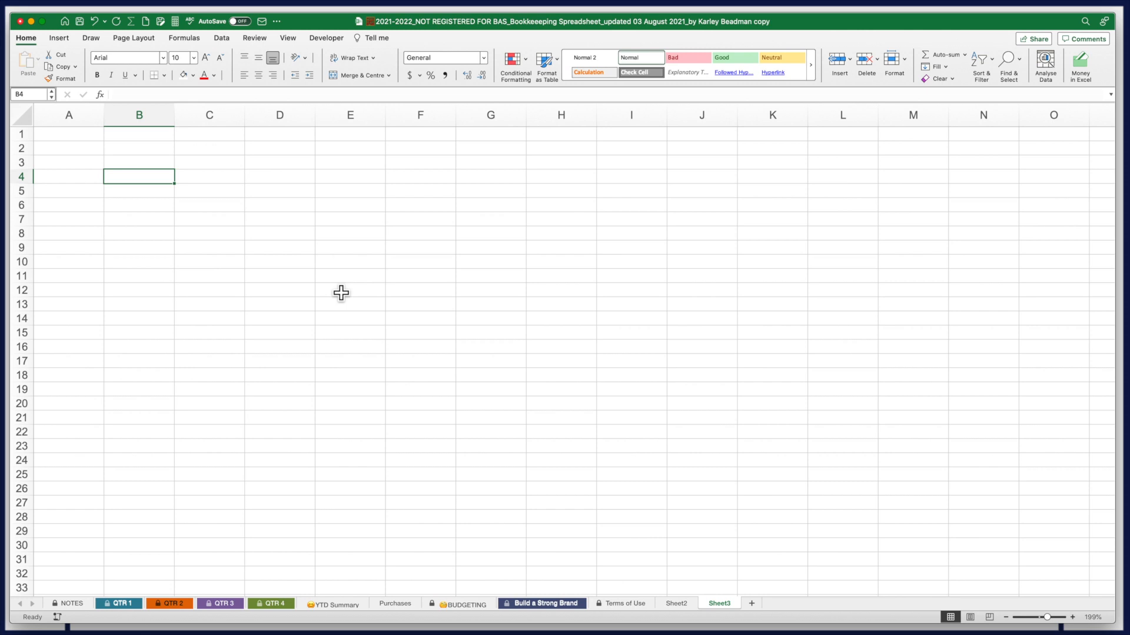
{"action": "left_click", "coordinate": [144, 208]}
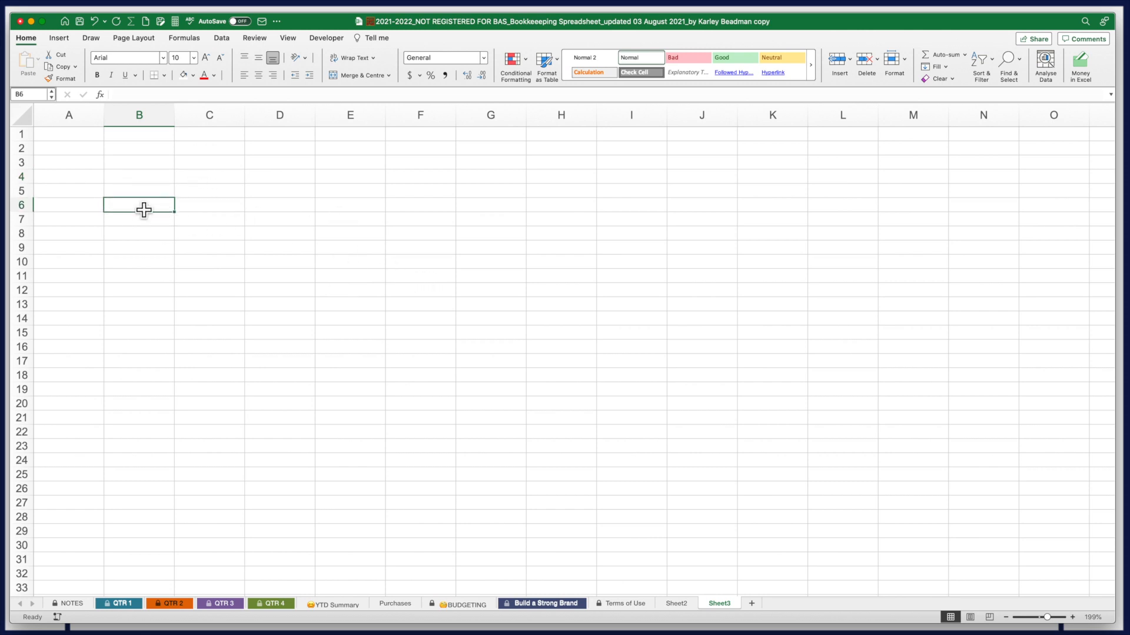
{"action": "type", "text": "10"}
{"action": "key", "text": "Tab"}
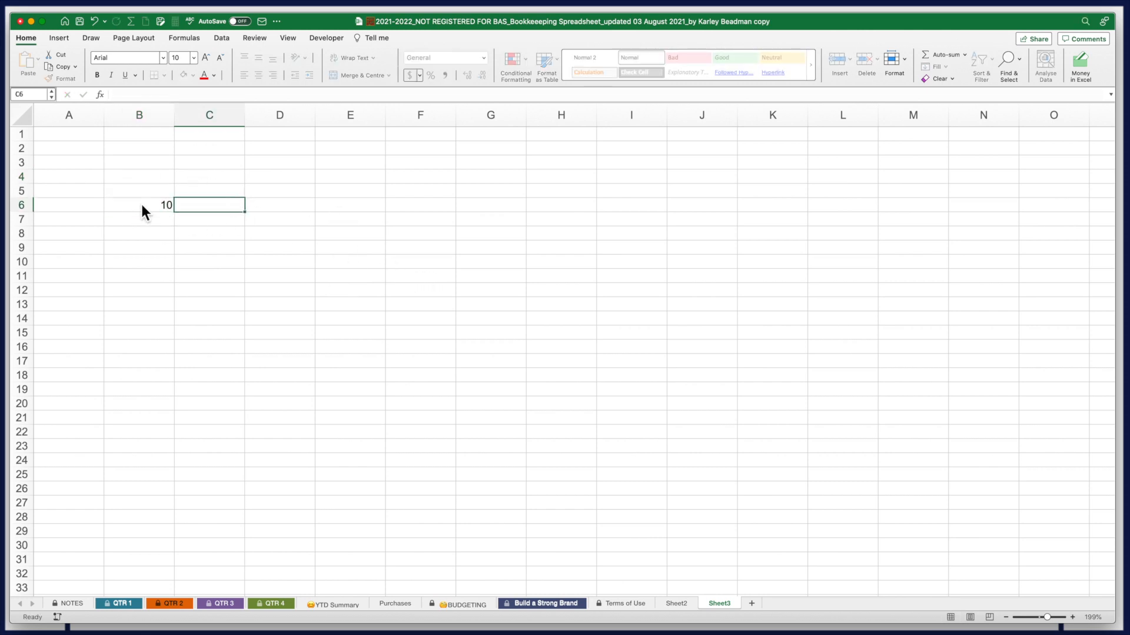
{"action": "type", "text": "5"}
{"action": "key", "text": "Tab"}
{"action": "left_click_drag", "start_coordinate": [139, 116], "coordinate": [210, 125]}
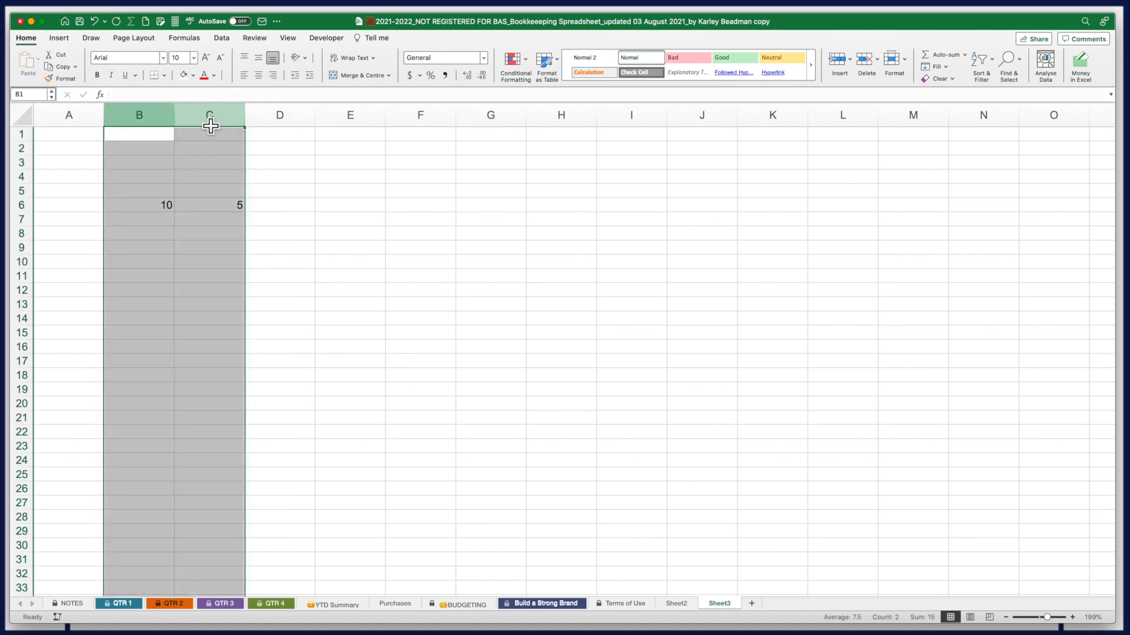
{"action": "left_click", "coordinate": [258, 75]}
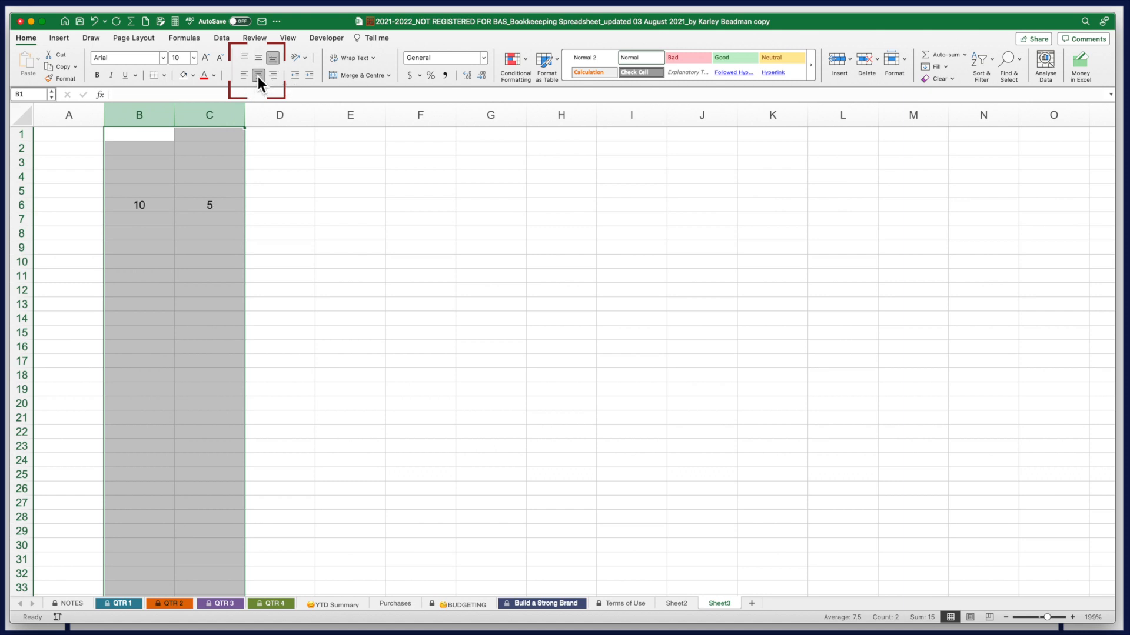
Enter =B6+C6 in D6 to show 15 and centre column D
{"action": "left_click", "coordinate": [282, 213]}
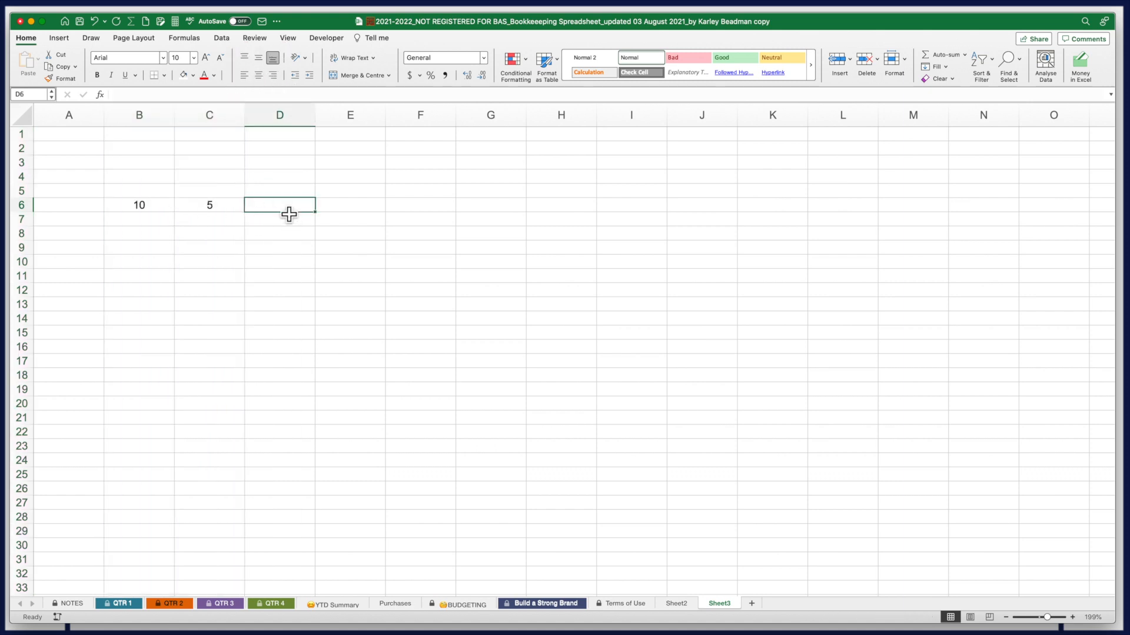
{"action": "type", "text": "="}
{"action": "left_click", "coordinate": [141, 211]}
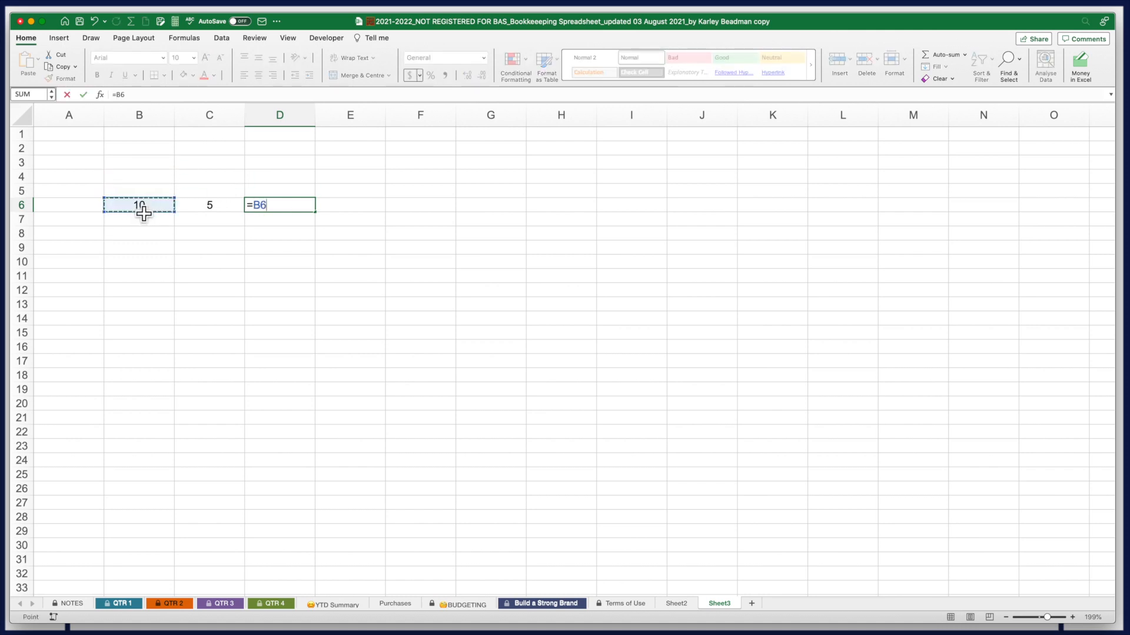
{"action": "type", "text": "+"}
{"action": "left_click", "coordinate": [215, 213]}
{"action": "key", "text": "Return"}
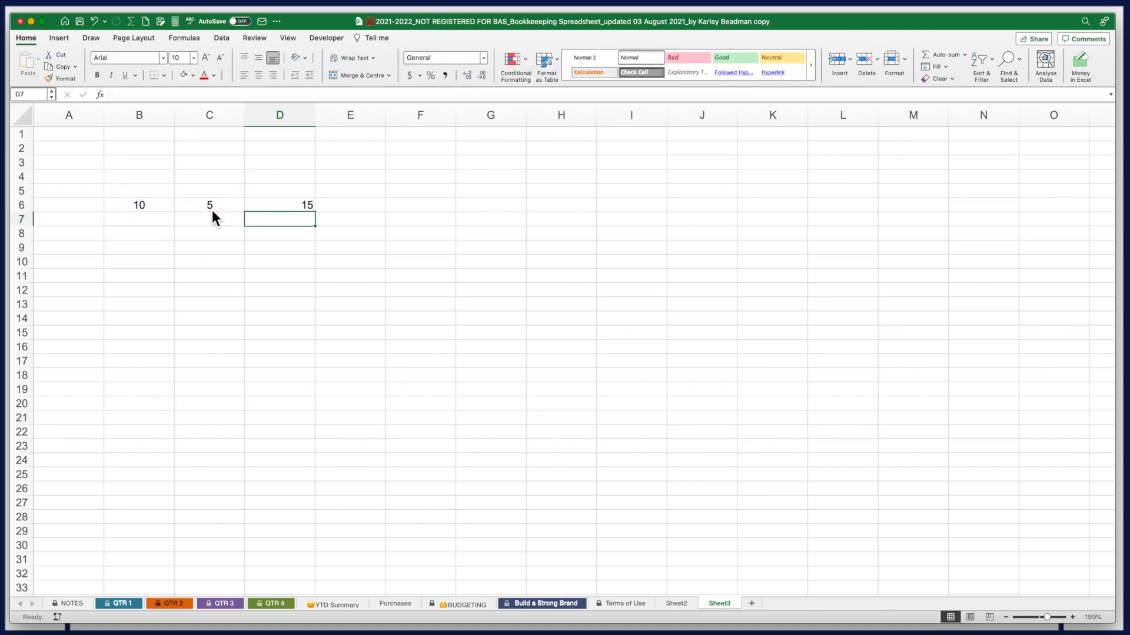
{"action": "left_click", "coordinate": [294, 114]}
{"action": "left_click", "coordinate": [259, 75]}
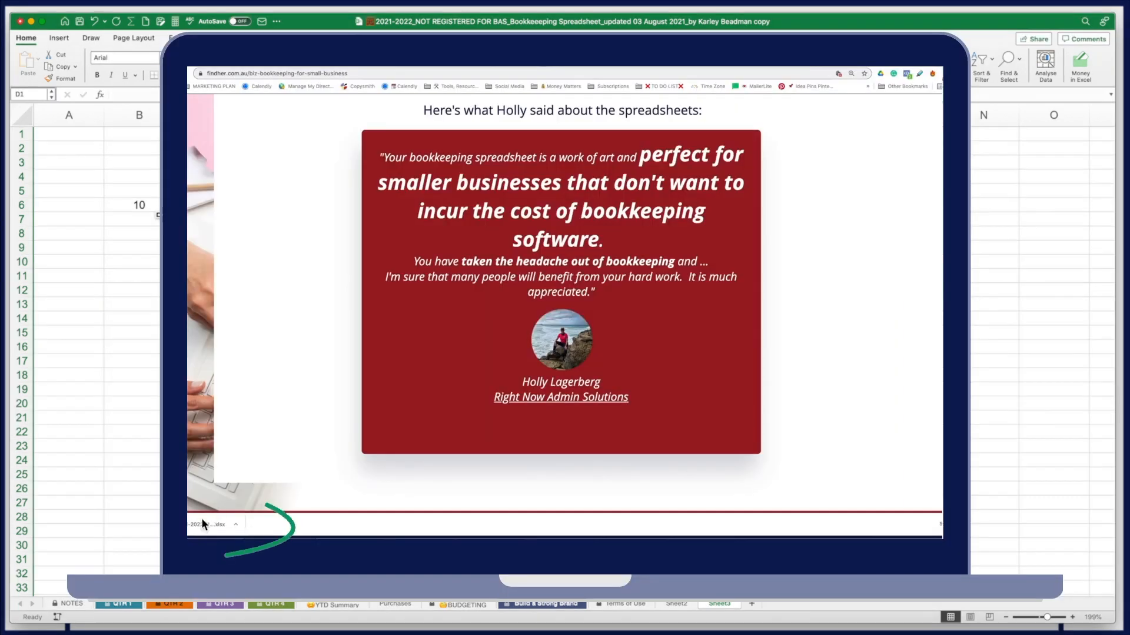
Bring up the options for the downloaded bookkeeping spreadsheet in the browser's download bar
{"action": "left_click", "coordinate": [236, 527]}
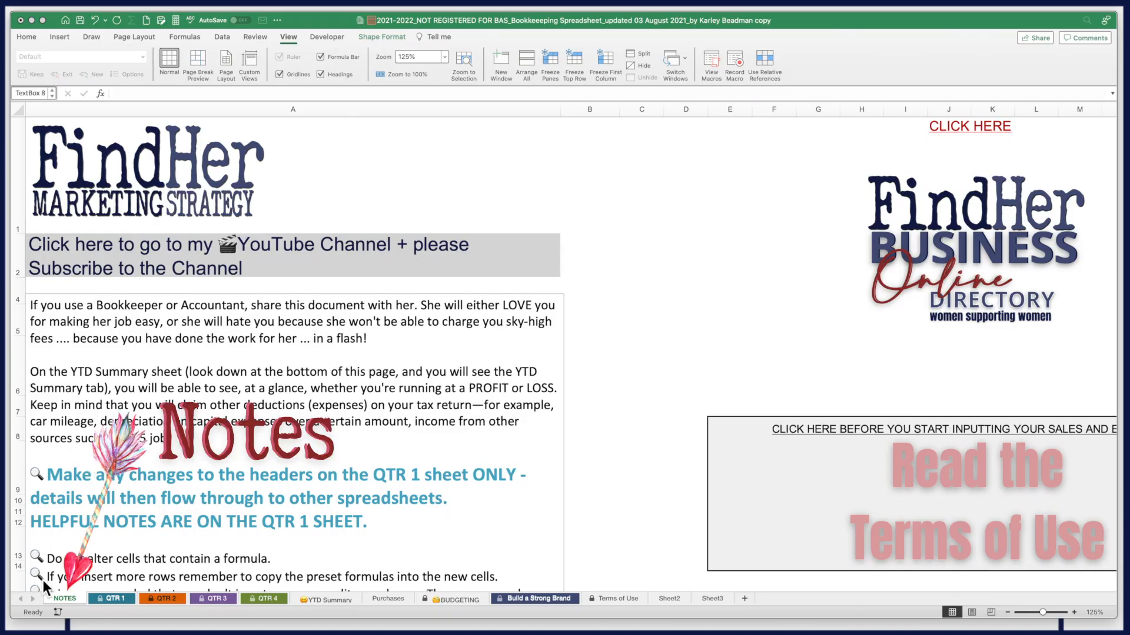
{"action": "scroll", "coordinate": [273, 471], "scroll_direction": "down", "scroll_amount": 5}
{"action": "scroll", "coordinate": [273, 471], "scroll_direction": "up", "scroll_amount": 5}
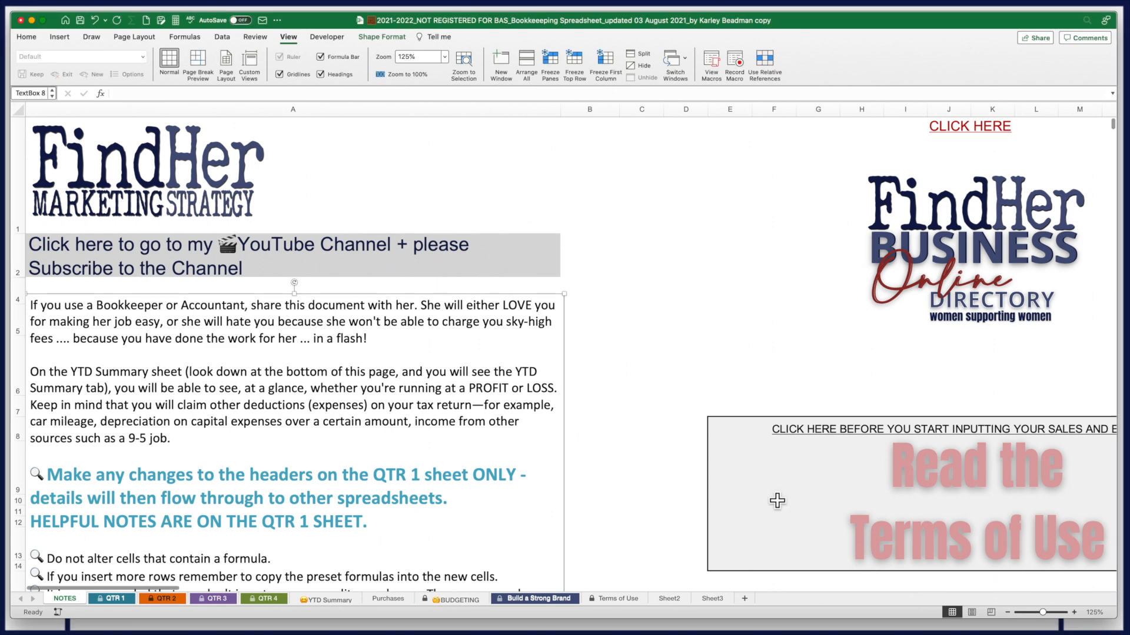
{"action": "scroll", "coordinate": [696, 482], "scroll_direction": "down", "scroll_amount": 8}
{"action": "scroll", "coordinate": [695, 486], "scroll_direction": "down", "scroll_amount": 12}
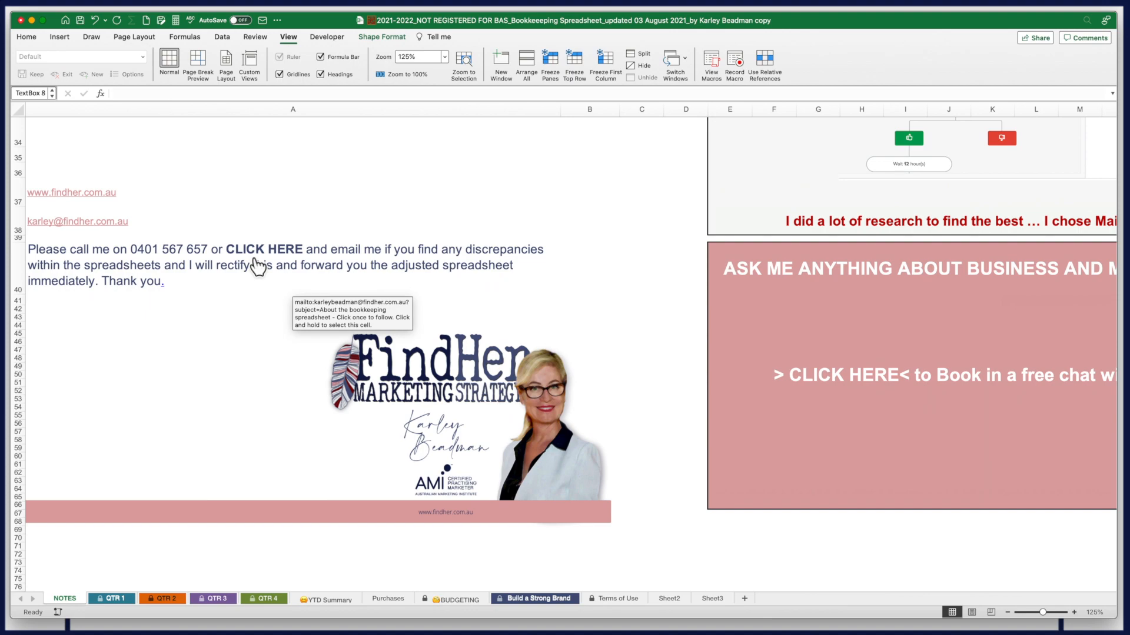
{"action": "scroll", "coordinate": [258, 266], "scroll_direction": "up", "scroll_amount": 15}
{"action": "scroll", "coordinate": [258, 266], "scroll_direction": "up", "scroll_amount": 8}
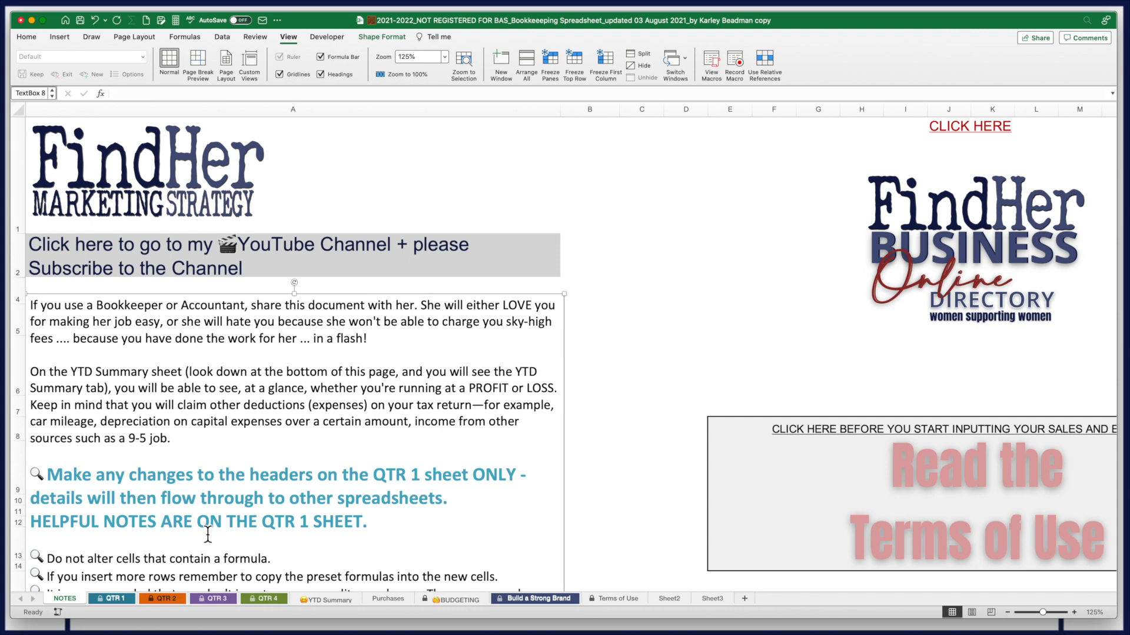
Step through the QTR 1, QTR 2, QTR 3 and QTR 4 sheets, ending on the YTD Summary Profit & Loss Statement
{"action": "left_click", "coordinate": [112, 599]}
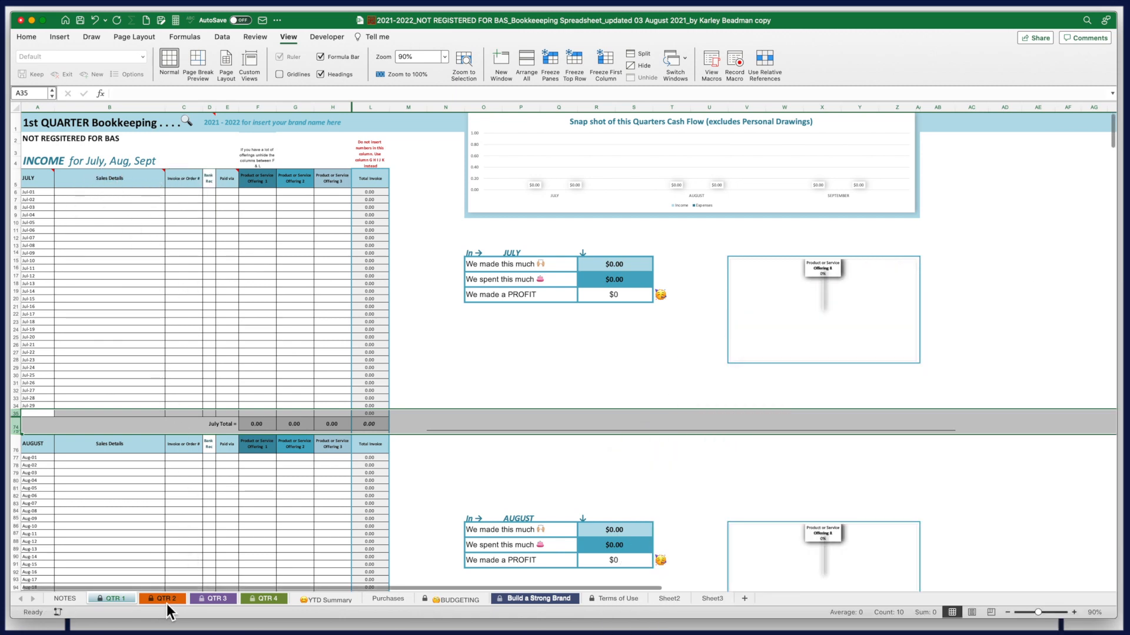
{"action": "left_click", "coordinate": [167, 604]}
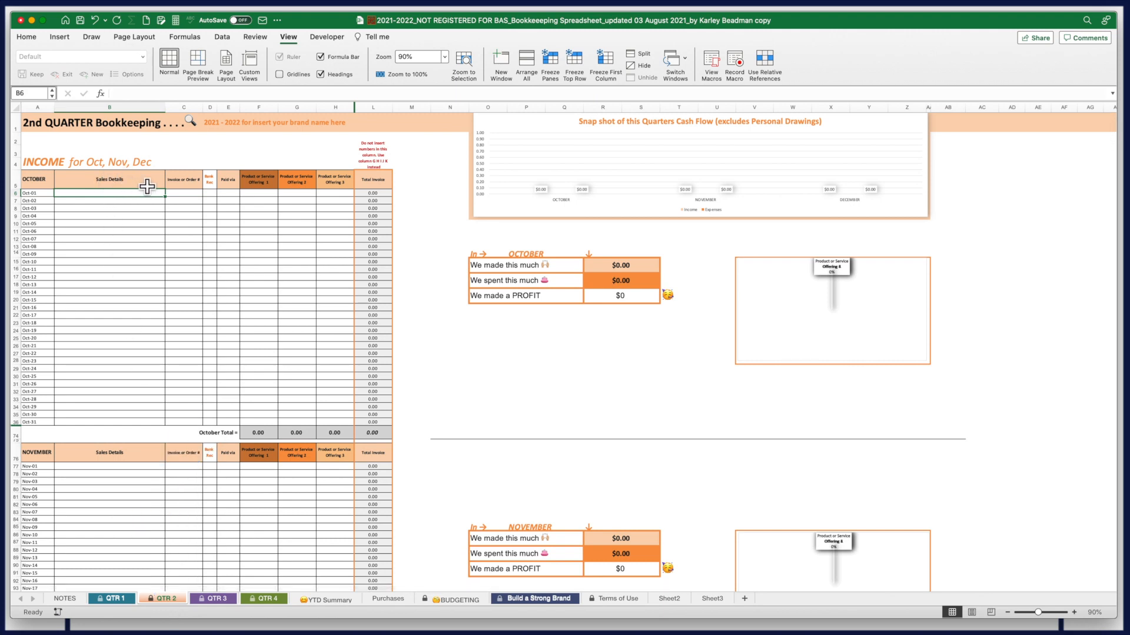
{"action": "left_click", "coordinate": [217, 598]}
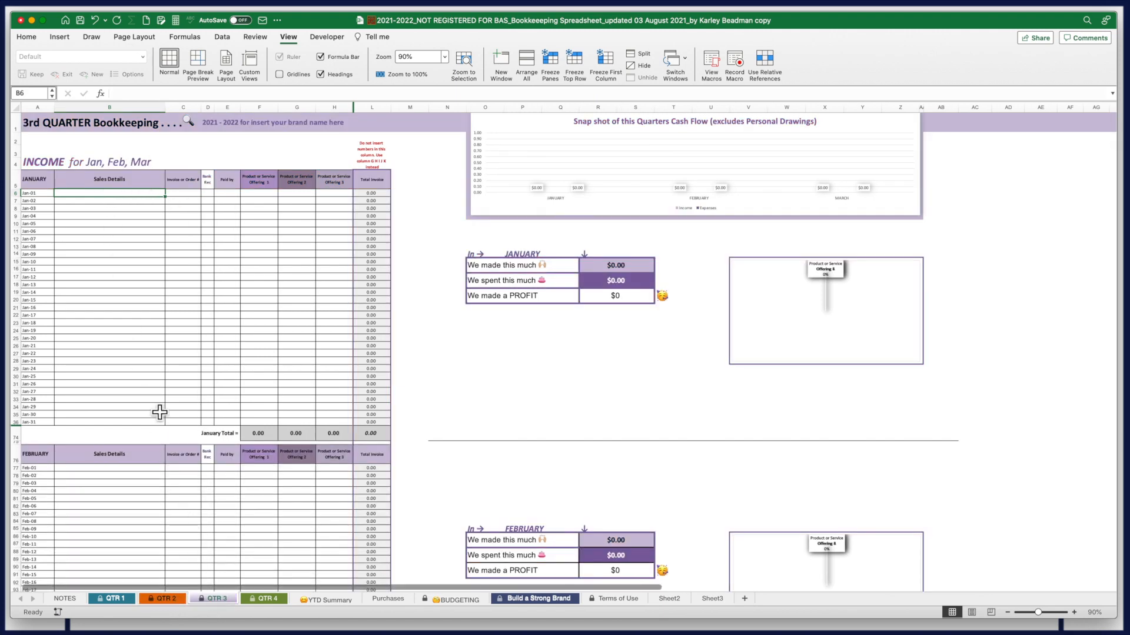
{"action": "left_click", "coordinate": [268, 599]}
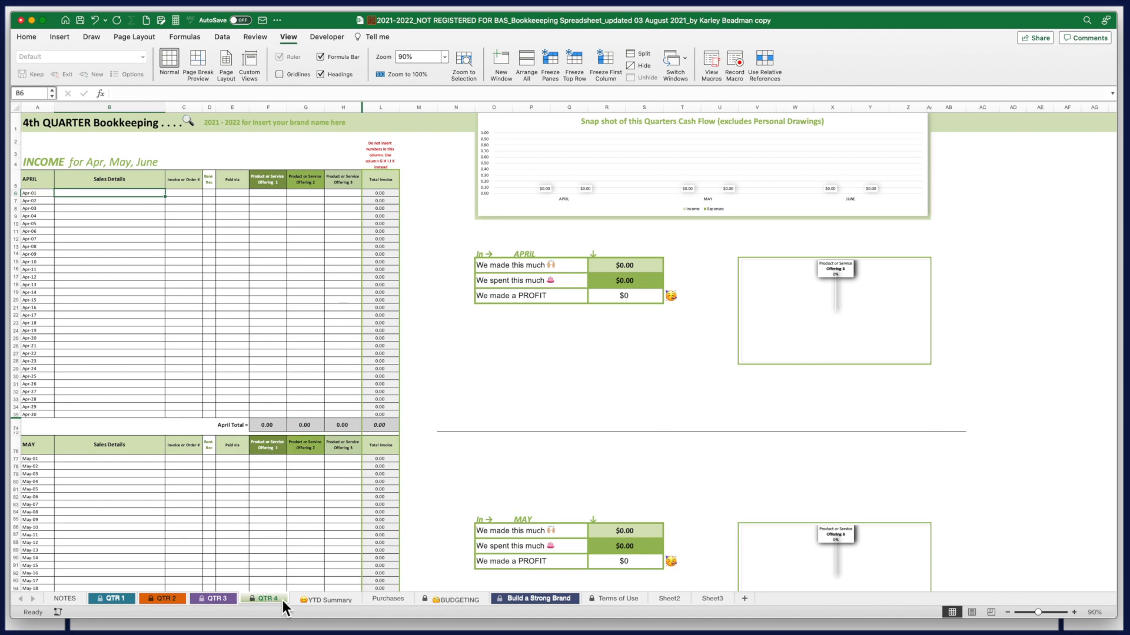
{"action": "left_click", "coordinate": [323, 600]}
{"action": "scroll", "coordinate": [341, 472], "scroll_direction": "up", "scroll_amount": 15}
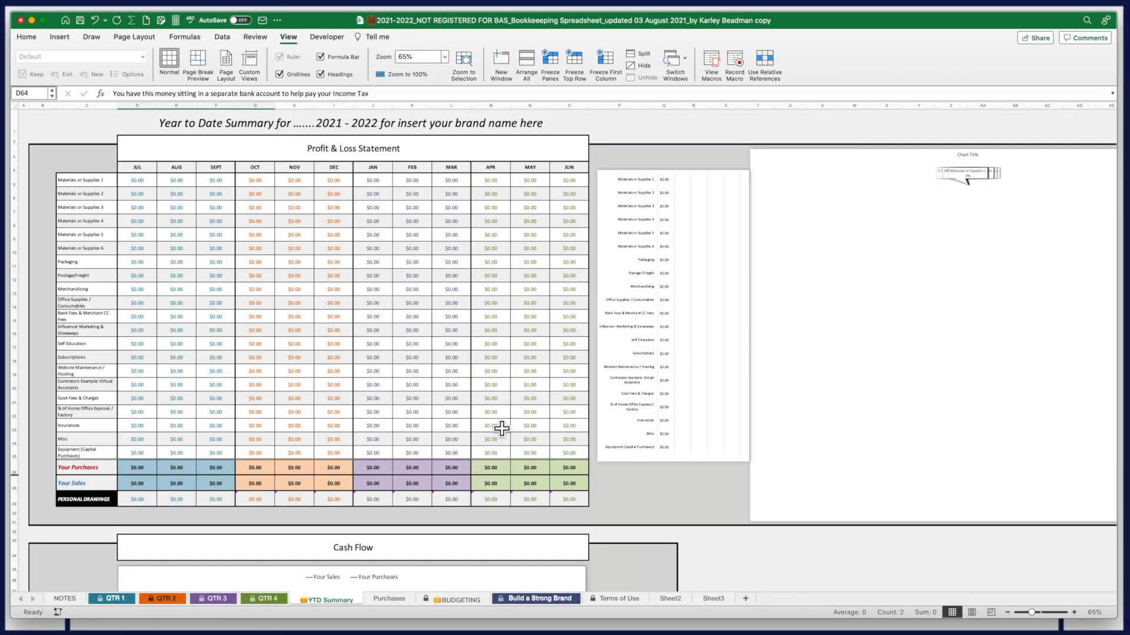
Scroll the YTD Summary sheet down to the Cash Flow chart
{"action": "scroll", "coordinate": [369, 498], "scroll_direction": "down", "scroll_amount": 3}
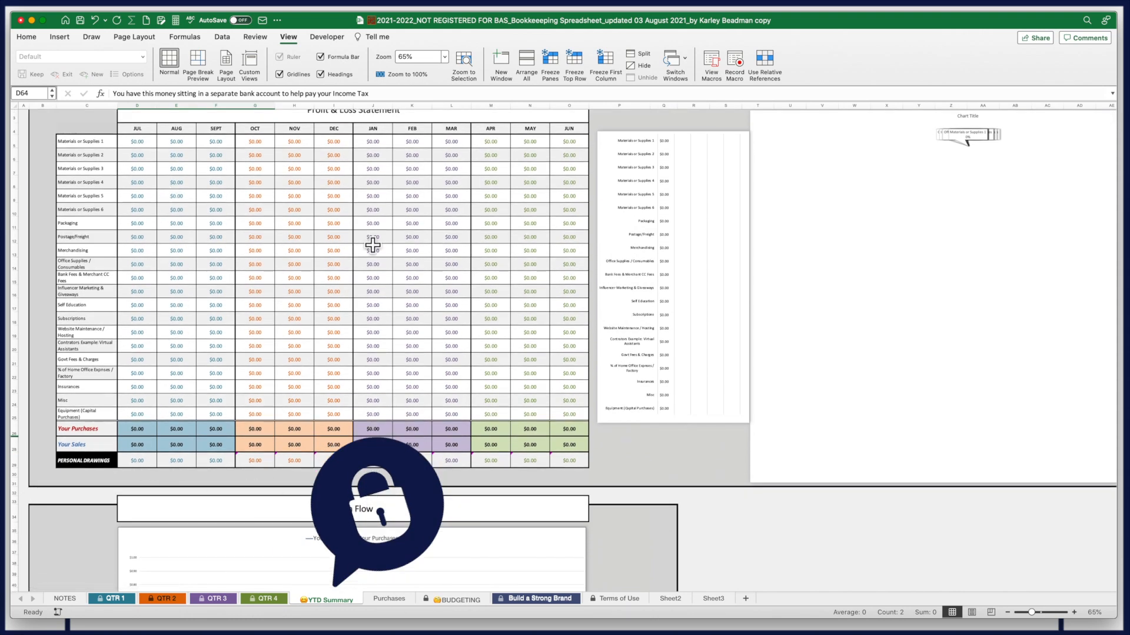
{"action": "scroll", "coordinate": [503, 205], "scroll_direction": "up", "scroll_amount": 3}
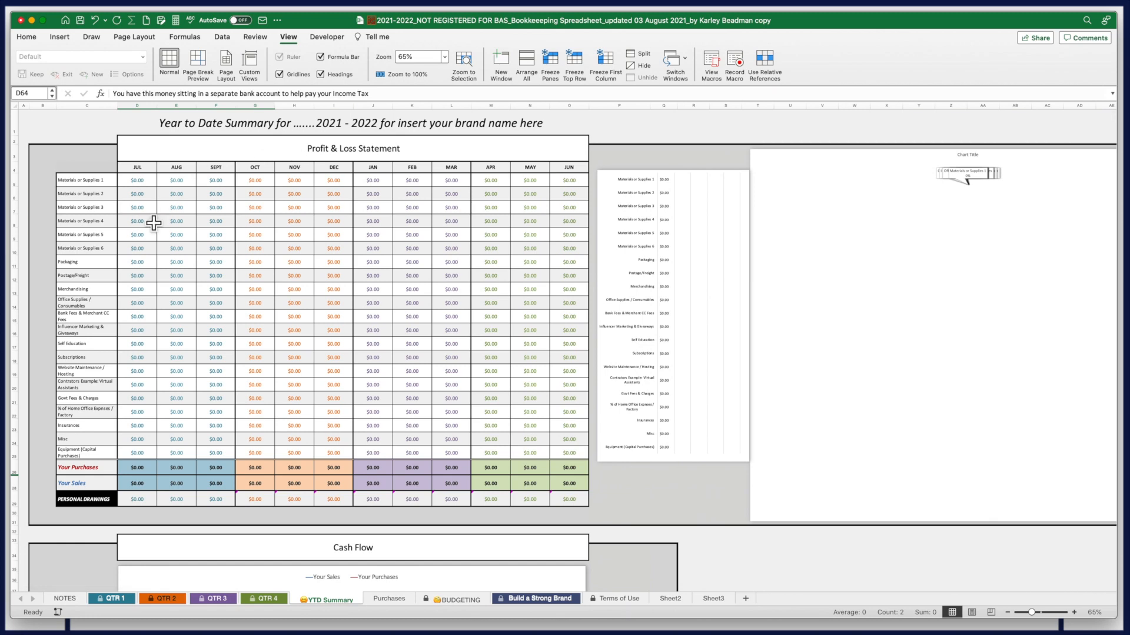
{"action": "scroll", "coordinate": [362, 503], "scroll_direction": "down", "scroll_amount": 6}
{"action": "scroll", "coordinate": [359, 499], "scroll_direction": "down", "scroll_amount": 7}
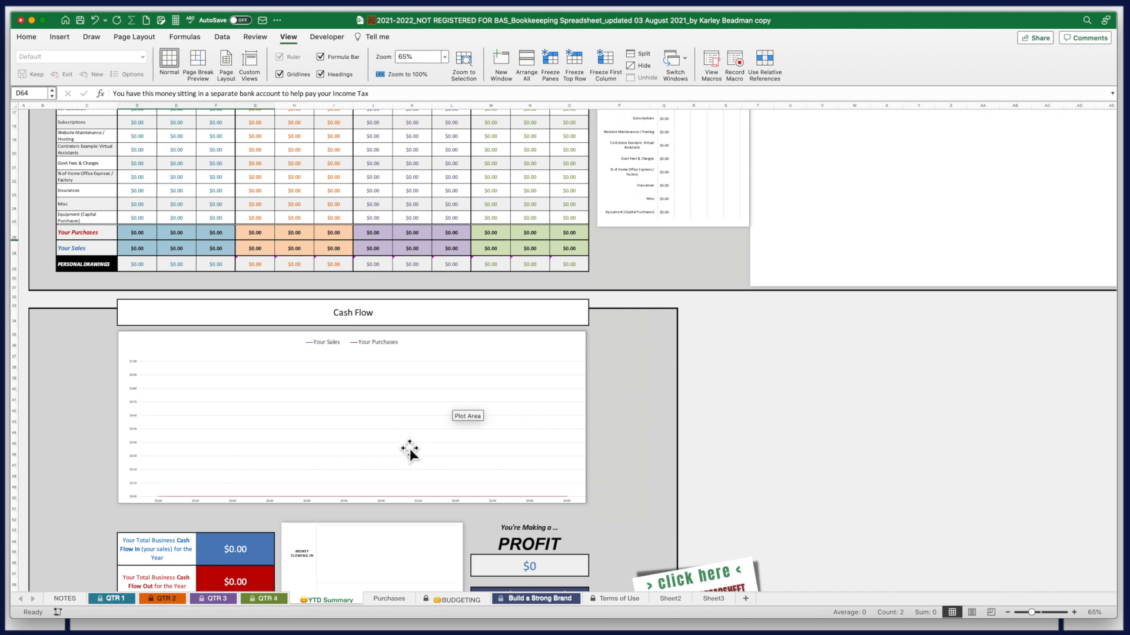
{"action": "scroll", "coordinate": [373, 454], "scroll_direction": "down", "scroll_amount": 7}
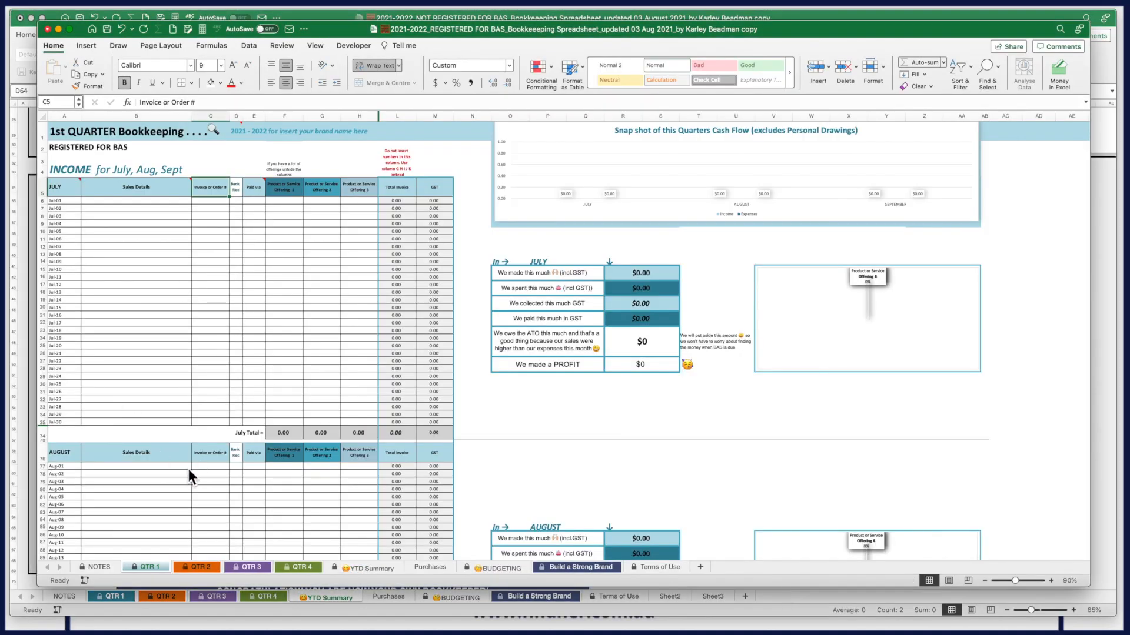
View the registered workbook's YTD Summary, then switch to the unregistered workbook's BUDGETING sheet
{"action": "left_click", "coordinate": [373, 568]}
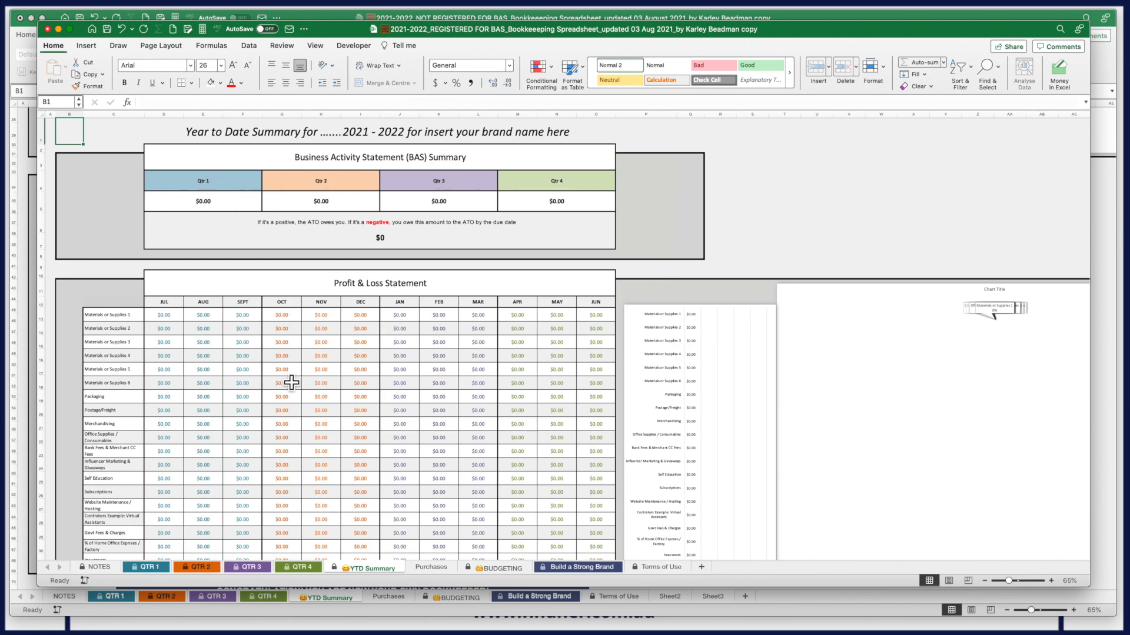
{"action": "left_click", "coordinate": [59, 29]}
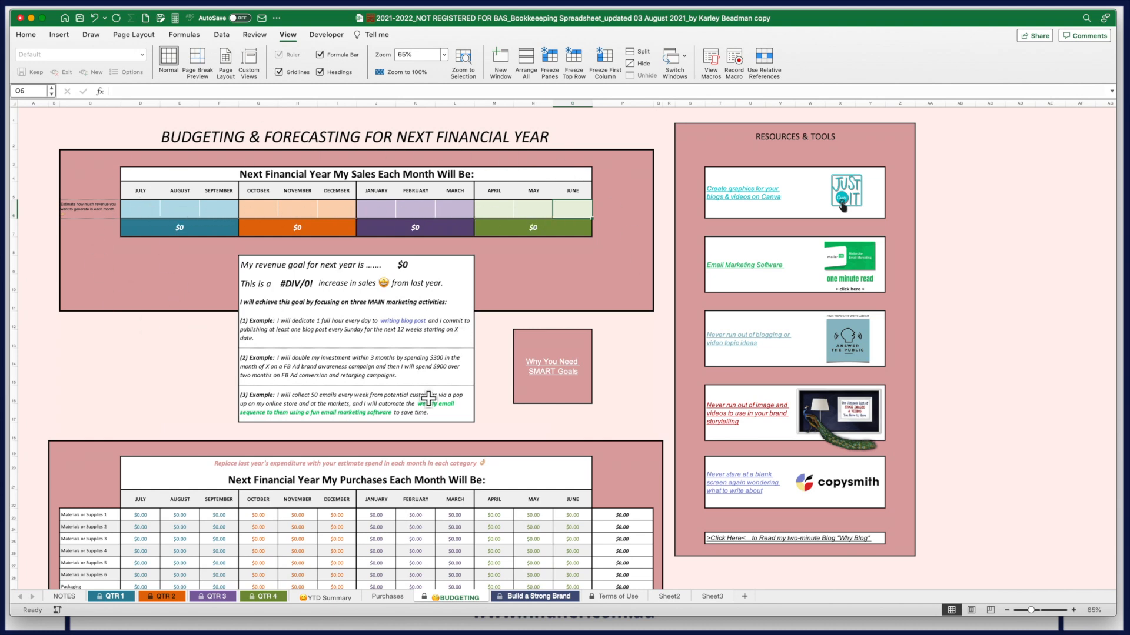
{"action": "scroll", "coordinate": [428, 400], "scroll_direction": "down", "scroll_amount": 2}
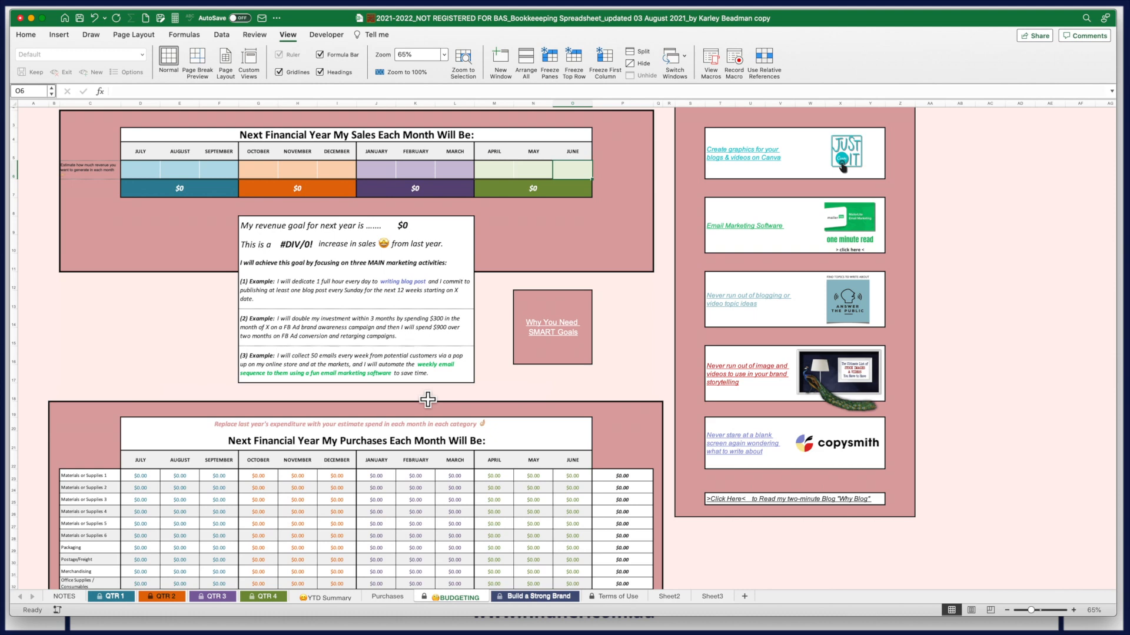
{"action": "scroll", "coordinate": [427, 400], "scroll_direction": "down", "scroll_amount": 12}
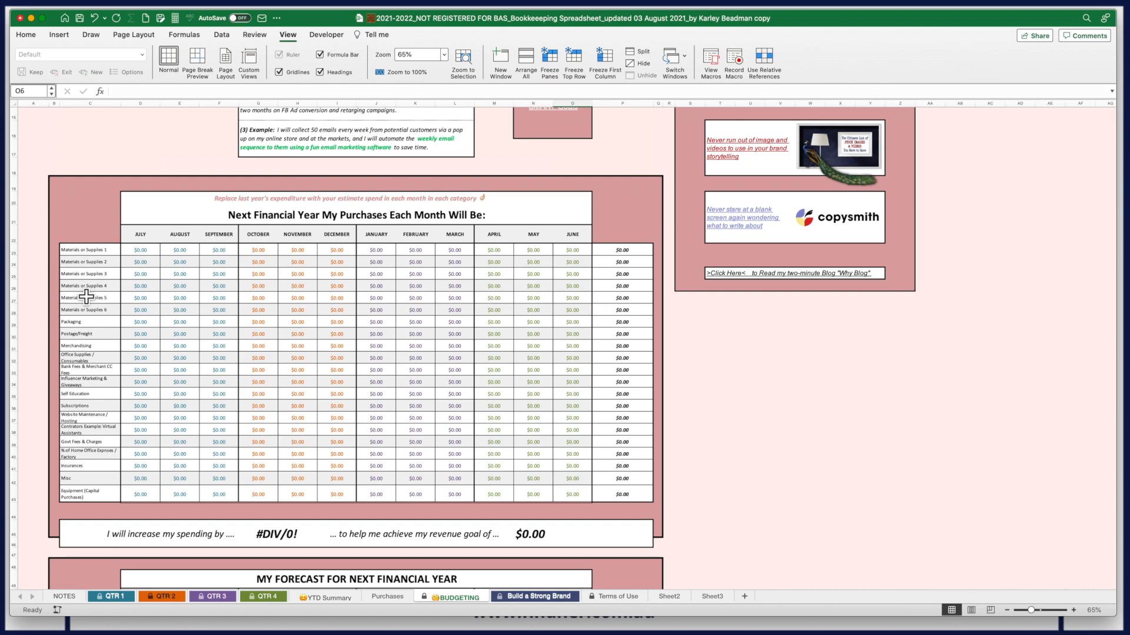
{"action": "scroll", "coordinate": [401, 370], "scroll_direction": "down", "scroll_amount": 2}
{"action": "scroll", "coordinate": [400, 369], "scroll_direction": "down", "scroll_amount": 8}
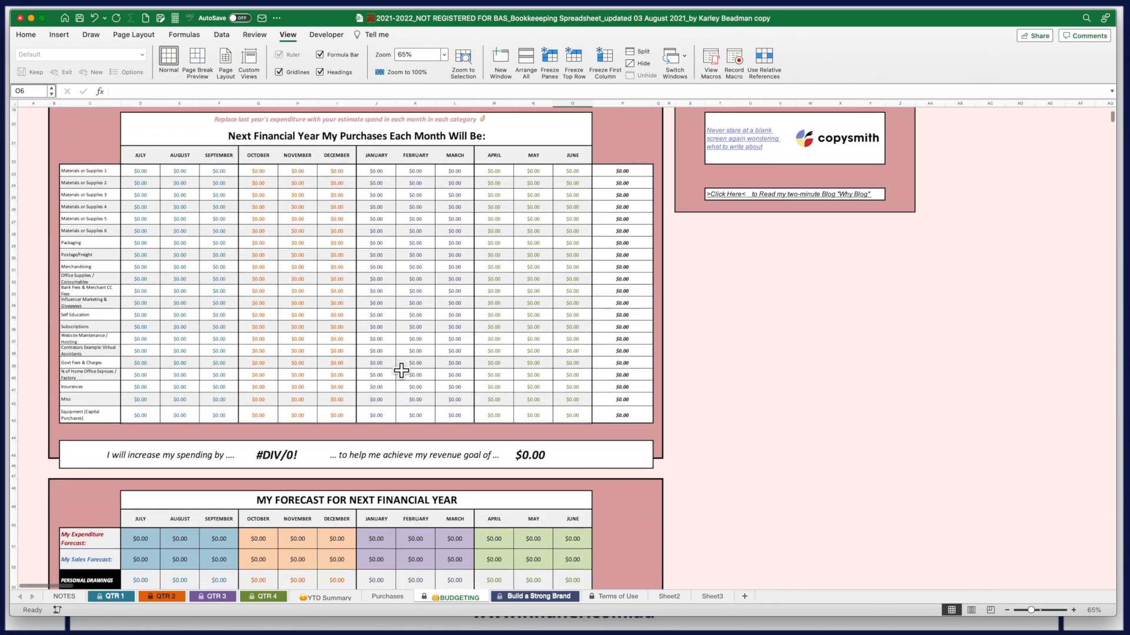
{"action": "scroll", "coordinate": [401, 370], "scroll_direction": "down", "scroll_amount": 2}
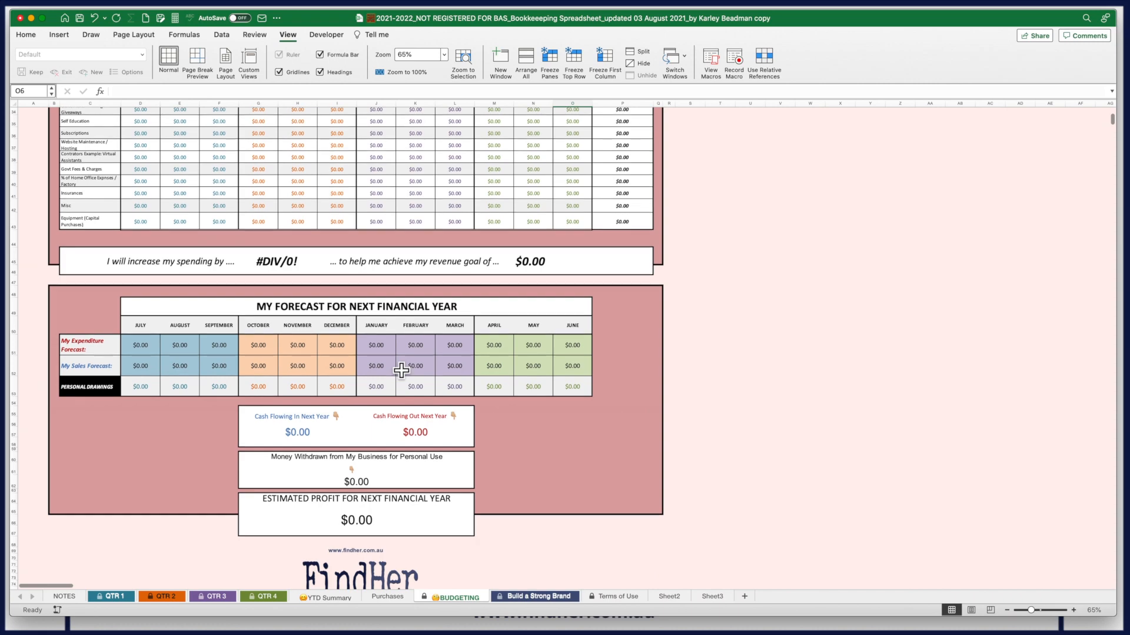
{"action": "scroll", "coordinate": [400, 369], "scroll_direction": "up", "scroll_amount": 1}
{"action": "scroll", "coordinate": [401, 369], "scroll_direction": "up", "scroll_amount": 15}
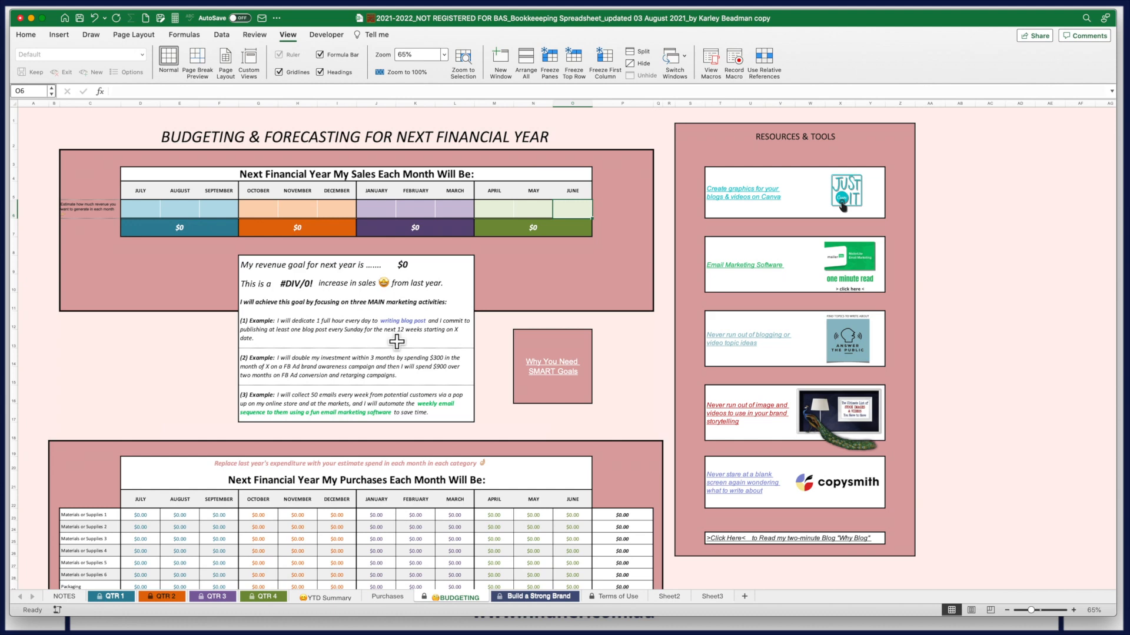
{"action": "left_click", "coordinate": [116, 599]}
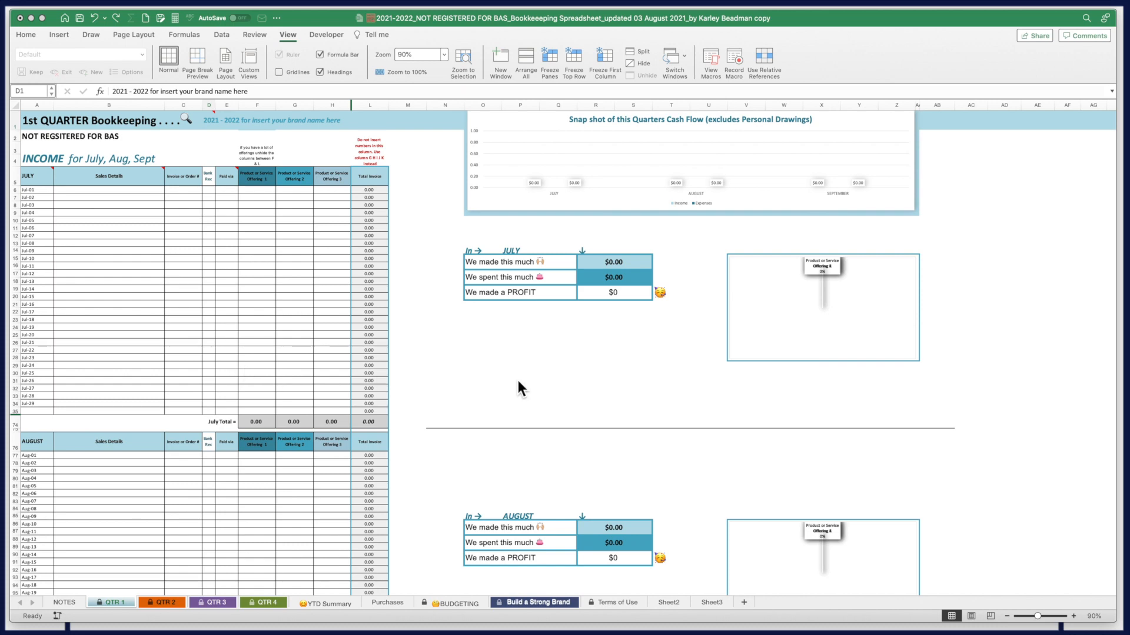
Set the QTR 1 sheet zoom to 125%, then to 50% so July to September fit on screen
{"action": "left_click", "coordinate": [1026, 616]}
{"action": "double_click", "coordinate": [412, 58]}
{"action": "type", "text": "125"}
{"action": "key", "text": "Return"}
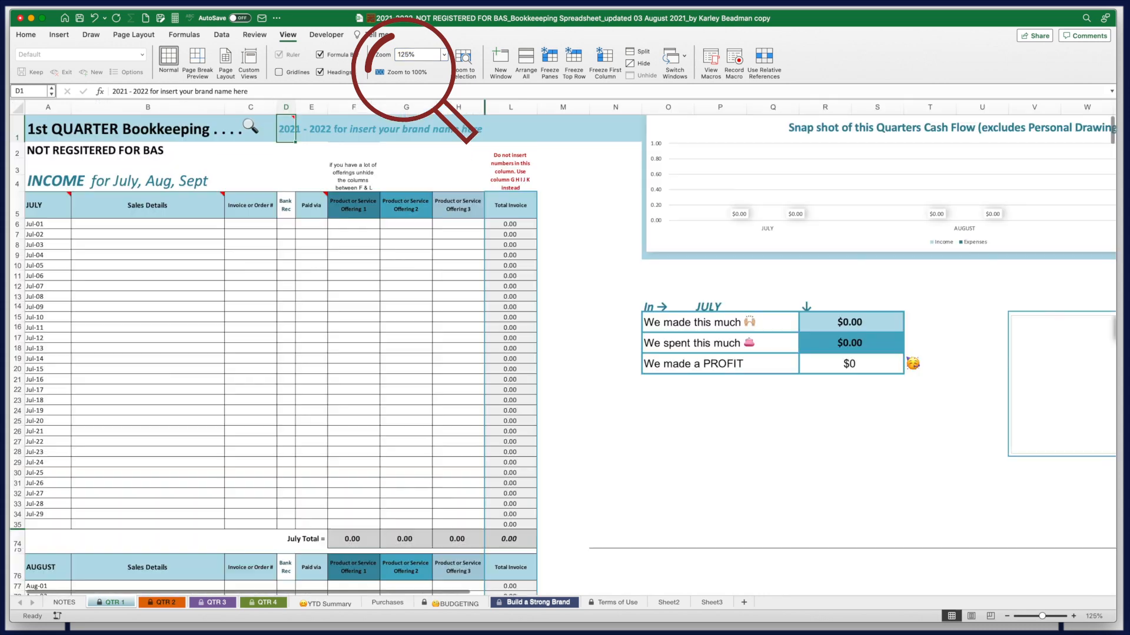
{"action": "left_click_drag", "start_coordinate": [428, 57], "coordinate": [389, 58]}
{"action": "type", "text": "50"}
{"action": "key", "text": "Return"}
{"action": "scroll", "coordinate": [179, 414], "scroll_direction": "down", "scroll_amount": 5}
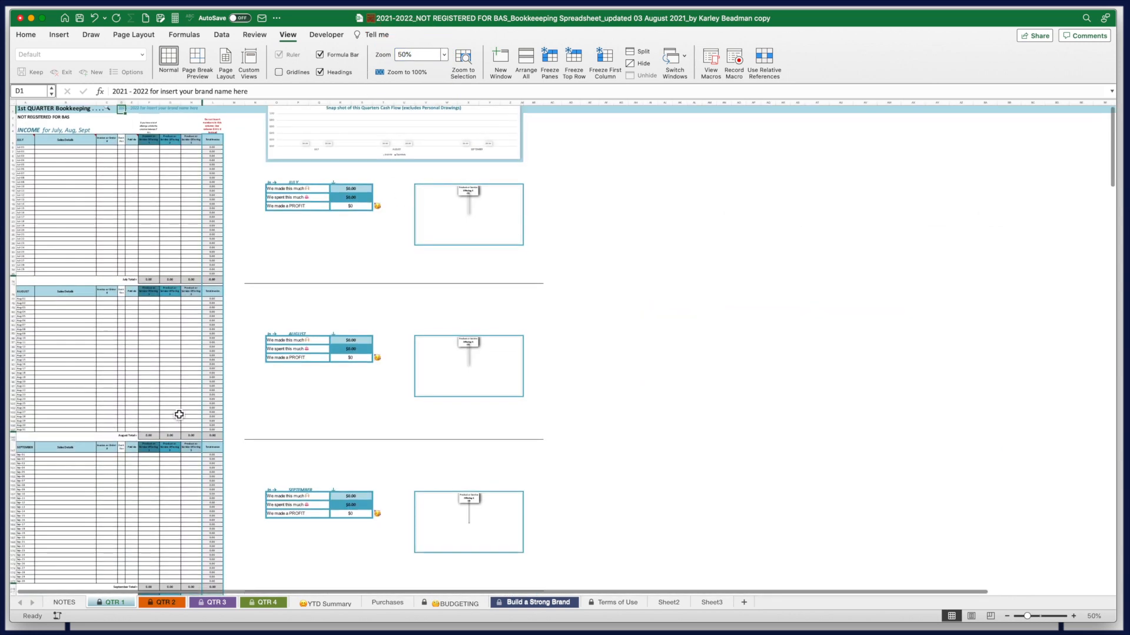
{"action": "scroll", "coordinate": [179, 414], "scroll_direction": "up", "scroll_amount": 4}
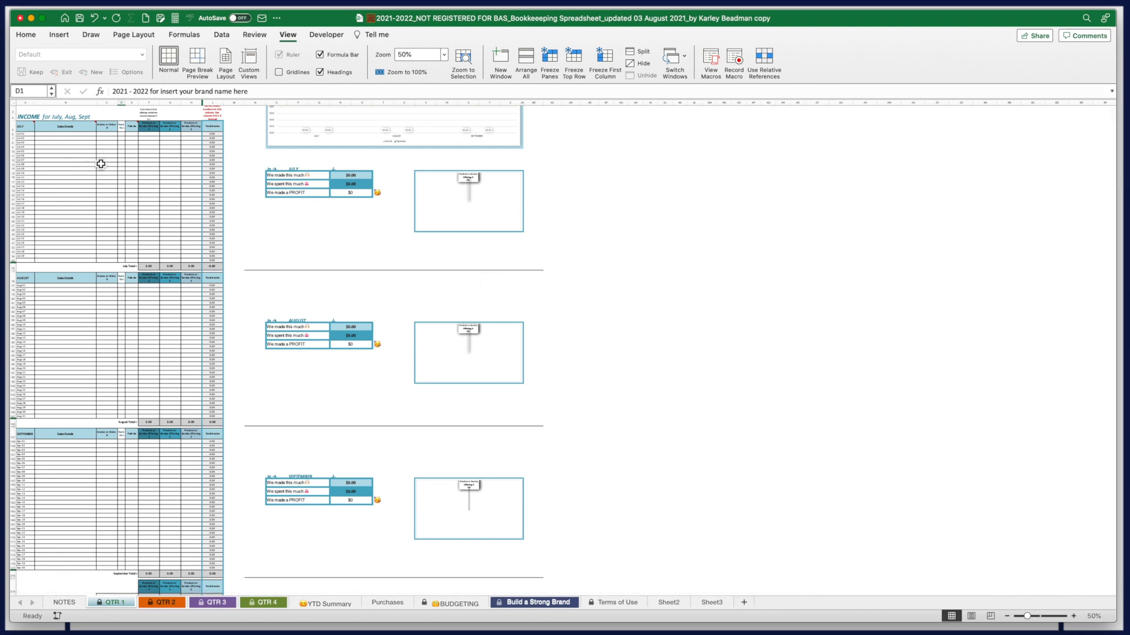
{"action": "scroll", "coordinate": [162, 526], "scroll_direction": "down", "scroll_amount": 7}
{"action": "scroll", "coordinate": [161, 527], "scroll_direction": "down", "scroll_amount": 20}
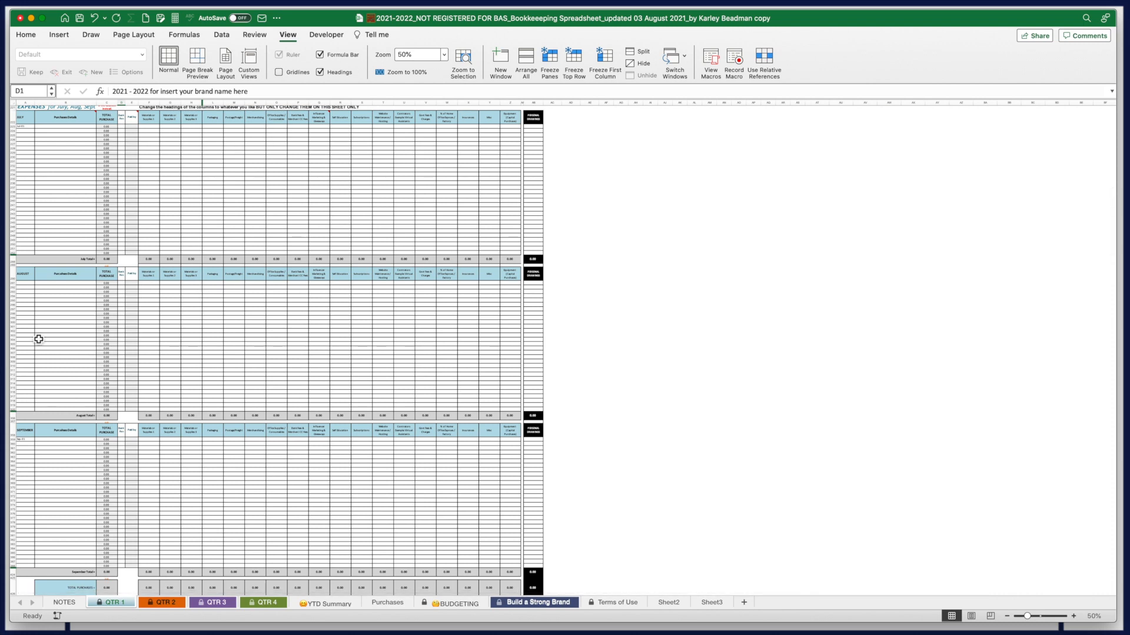
{"action": "scroll", "coordinate": [81, 484], "scroll_direction": "down", "scroll_amount": 7}
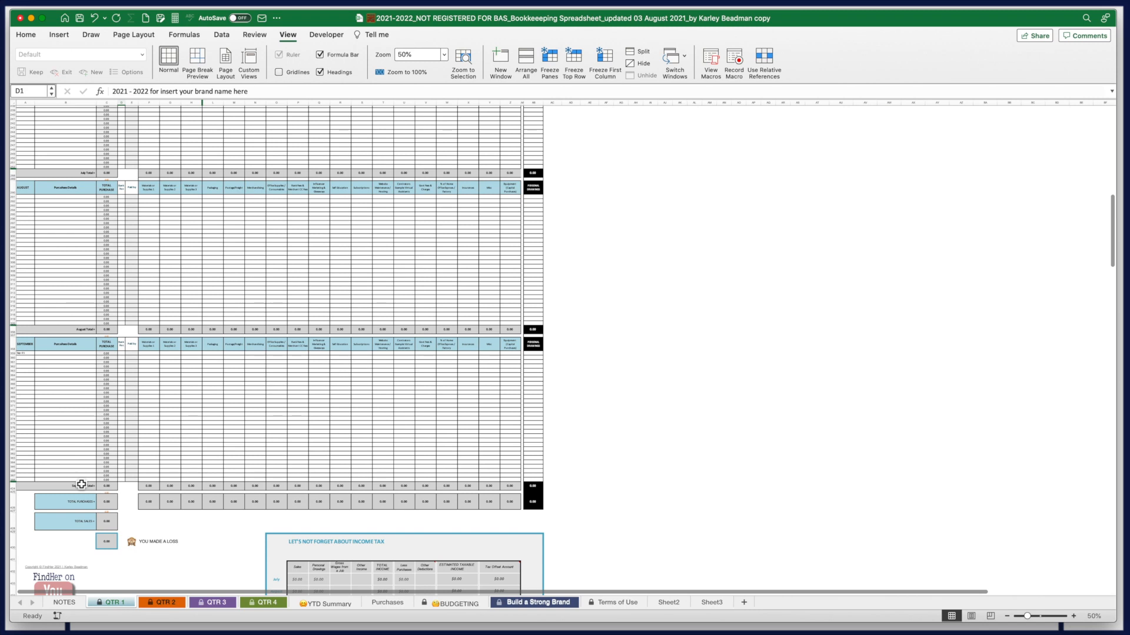
{"action": "scroll", "coordinate": [81, 483], "scroll_direction": "down", "scroll_amount": 2}
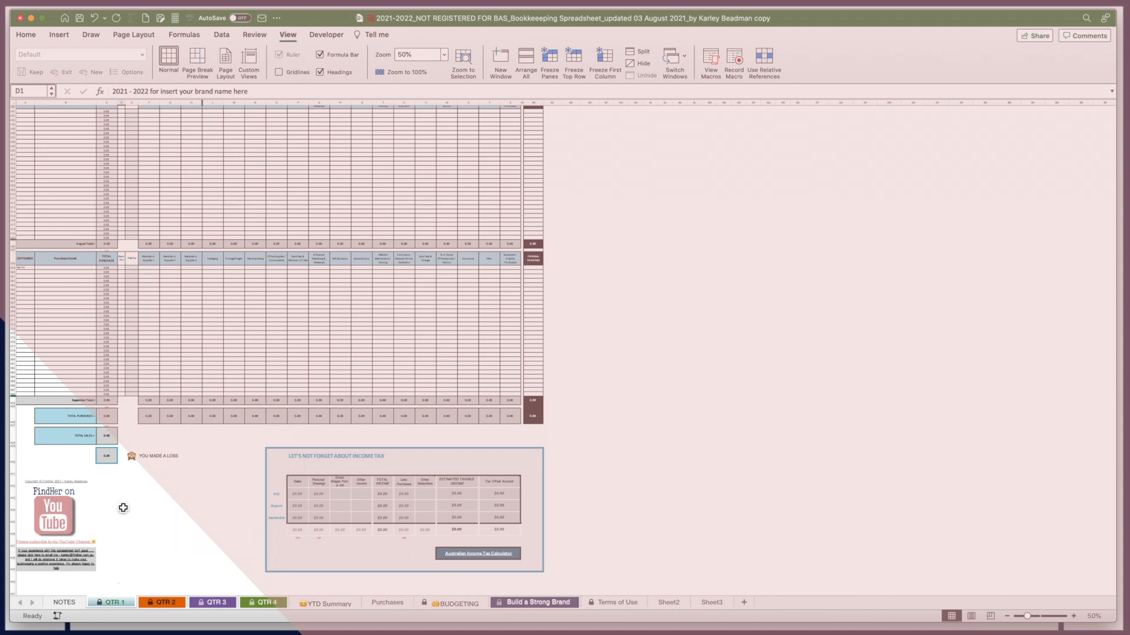
{"action": "scroll", "coordinate": [151, 486], "scroll_direction": "up", "scroll_amount": 15}
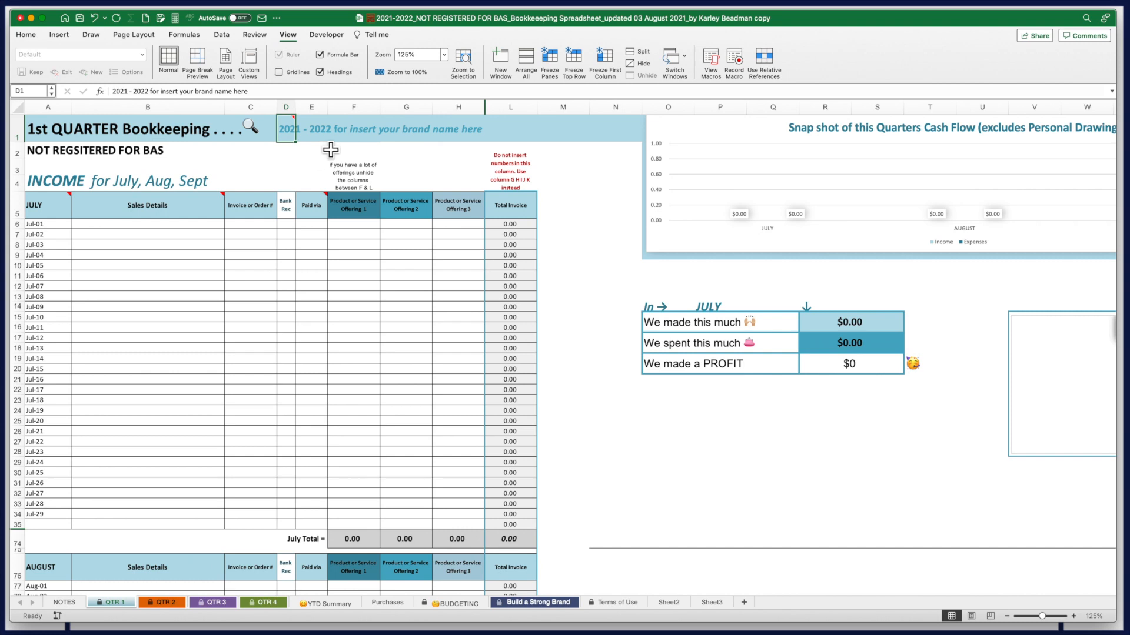
Replace D1's placeholder brand wording with '2021 - 2022 My Beautiful Brand'
{"action": "mouse_move", "coordinate": [296, 134]}
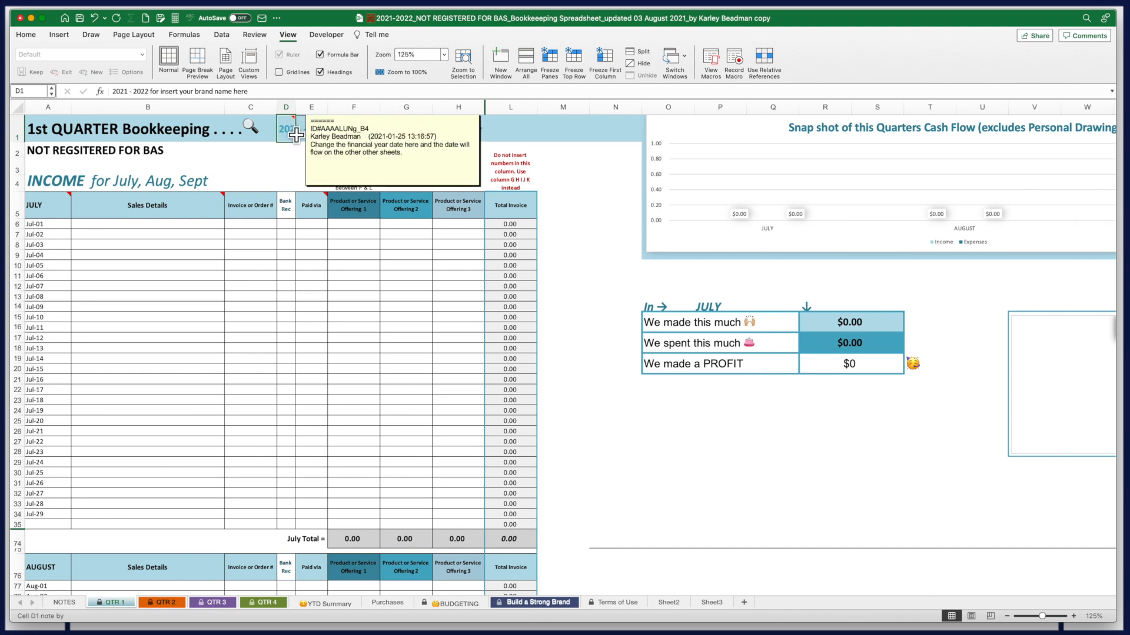
{"action": "left_click_drag", "start_coordinate": [257, 92], "coordinate": [105, 87]}
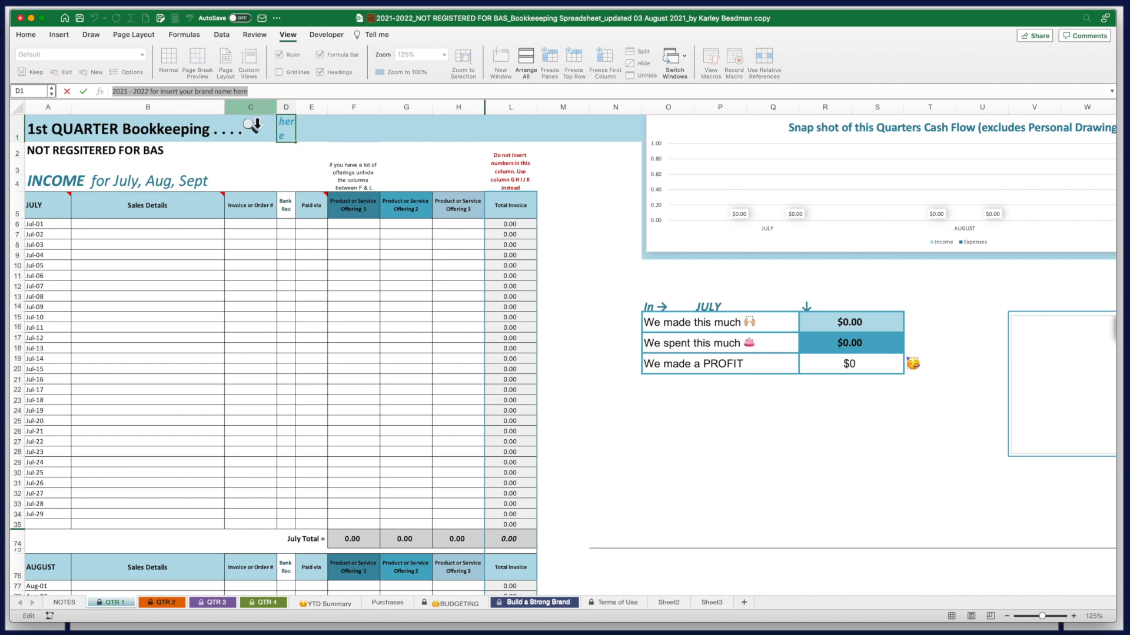
{"action": "type", "text": "2021 - 2022"}
{"action": "type", "text": "M"}
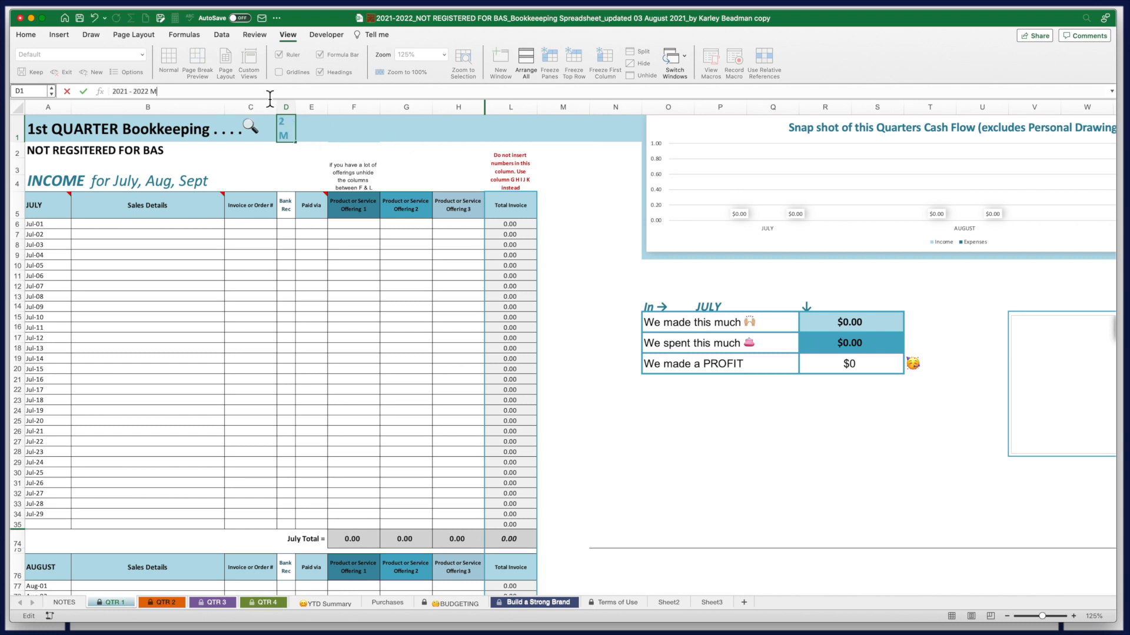
{"action": "type", "text": "y beautifu"}
{"action": "key", "text": "BackSpace"}
{"action": "key", "text": "BackSpace"}
{"action": "key", "text": "BackSpace"}
{"action": "key", "text": "BackSpace"}
{"action": "key", "text": "BackSpace"}
{"action": "key", "text": "BackSpace"}
{"action": "key", "text": "BackSpace"}
{"action": "key", "text": "BackSpace"}
{"action": "key", "text": "BackSpace"}
{"action": "key", "text": "BackSpace"}
{"action": "type", "text": "y Beautiful Brand"}
{"action": "key", "text": "Return"}
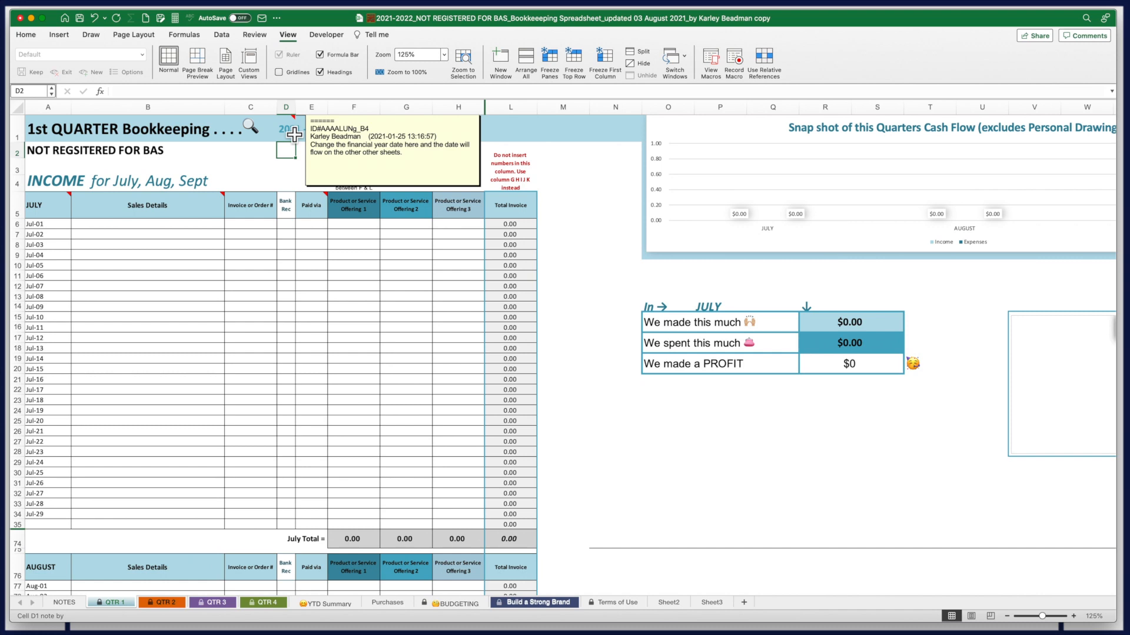
{"action": "left_click", "coordinate": [165, 603]}
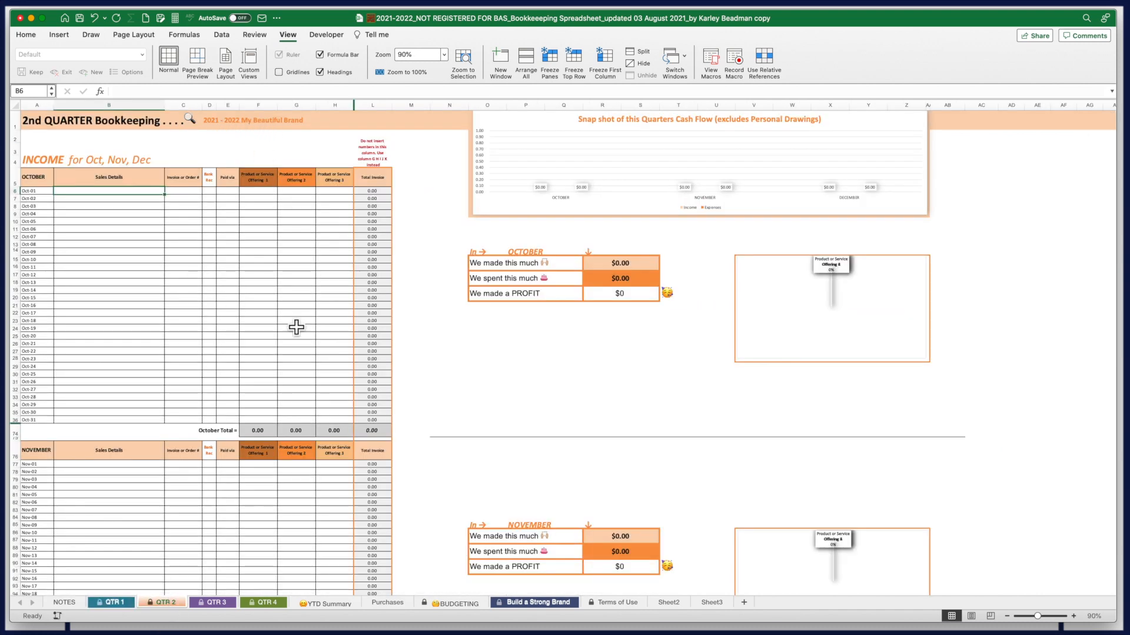
{"action": "left_click", "coordinate": [213, 601]}
{"action": "left_click", "coordinate": [260, 605]}
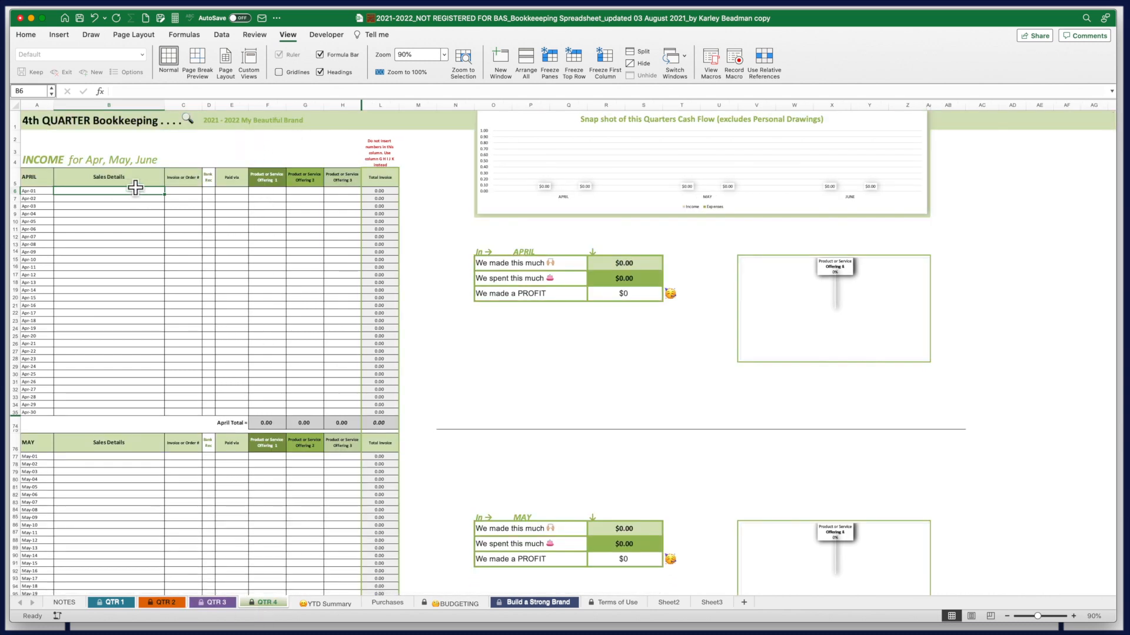
{"action": "scroll", "coordinate": [212, 112], "scroll_direction": "down", "scroll_amount": 20}
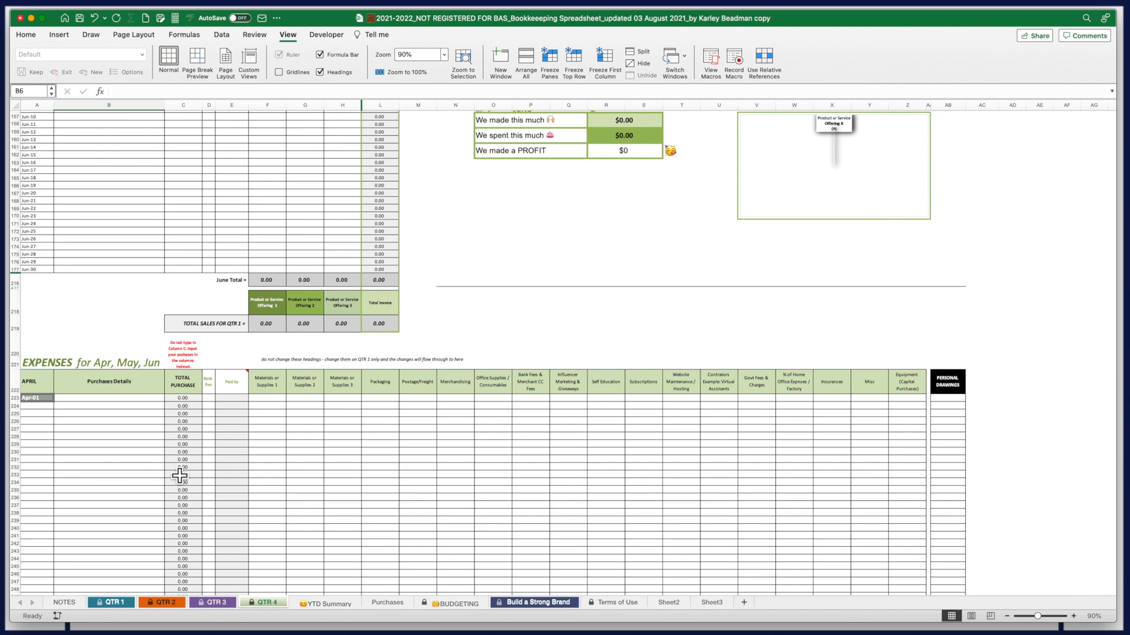
{"action": "left_click", "coordinate": [108, 604]}
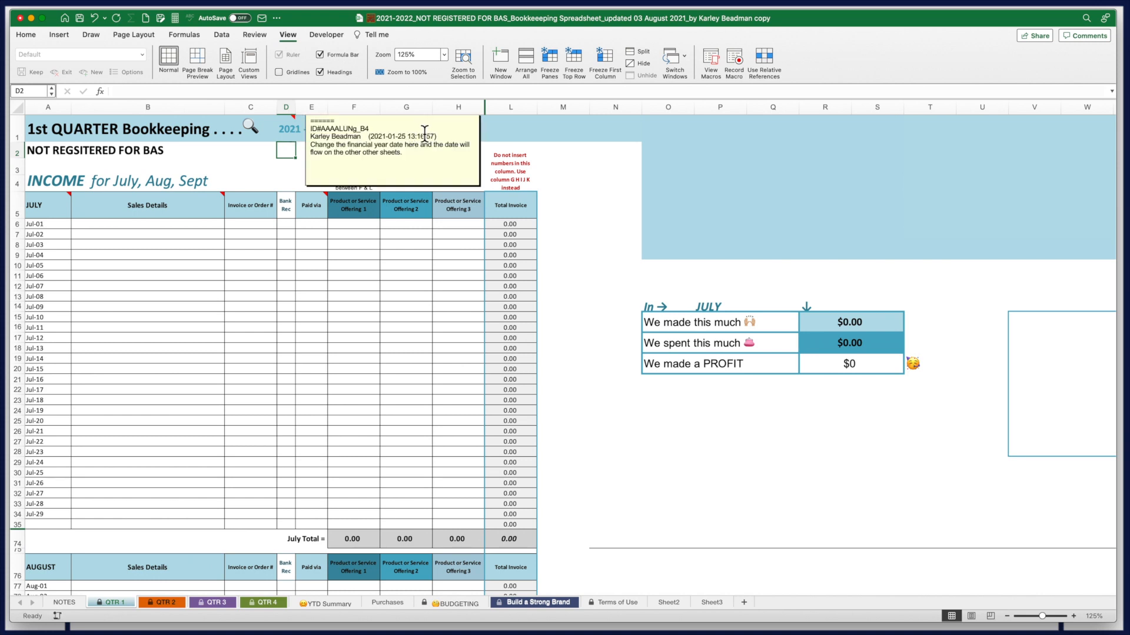
Select the Sales Details heading cell, zoom to 213%, and read the header notes
{"action": "mouse_move", "coordinate": [62, 216]}
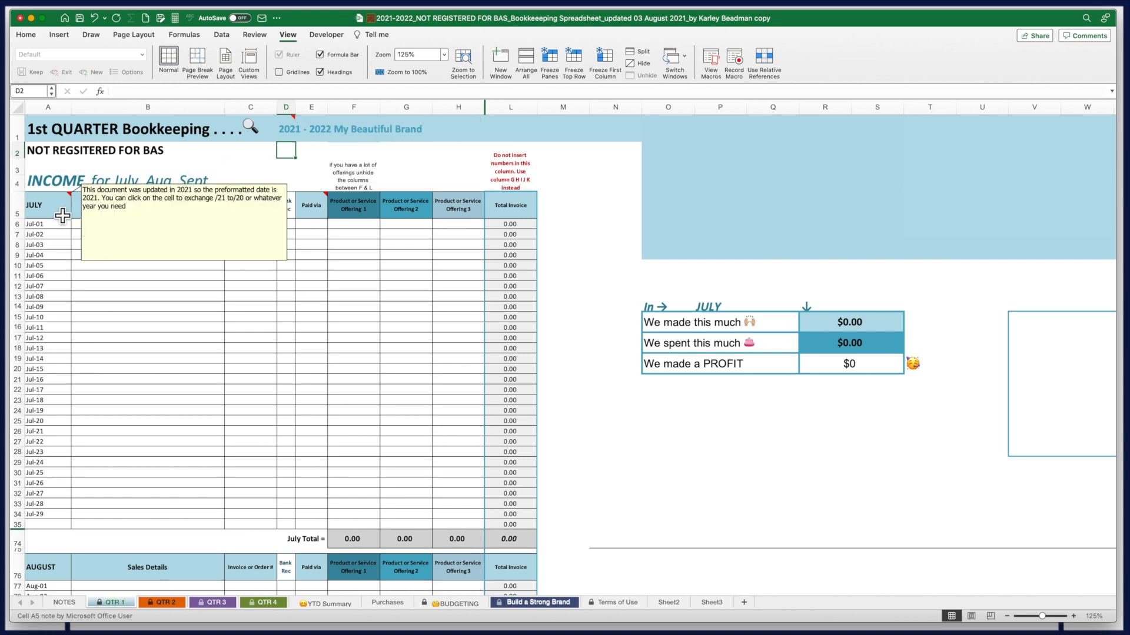
{"action": "left_click", "coordinate": [147, 206]}
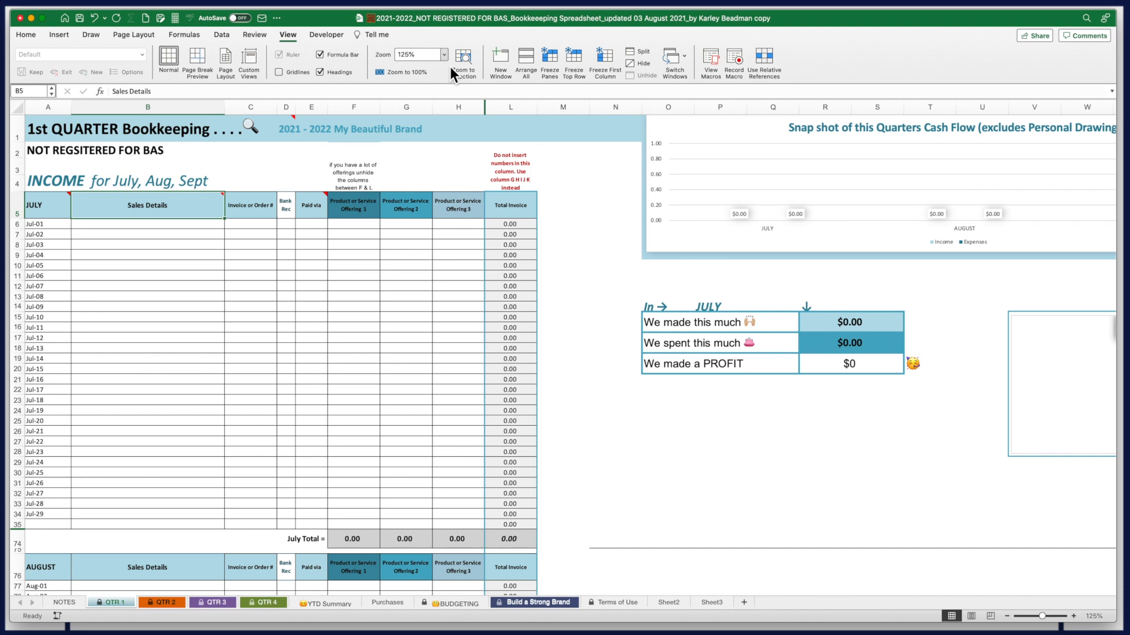
{"action": "left_click", "coordinate": [1050, 616]}
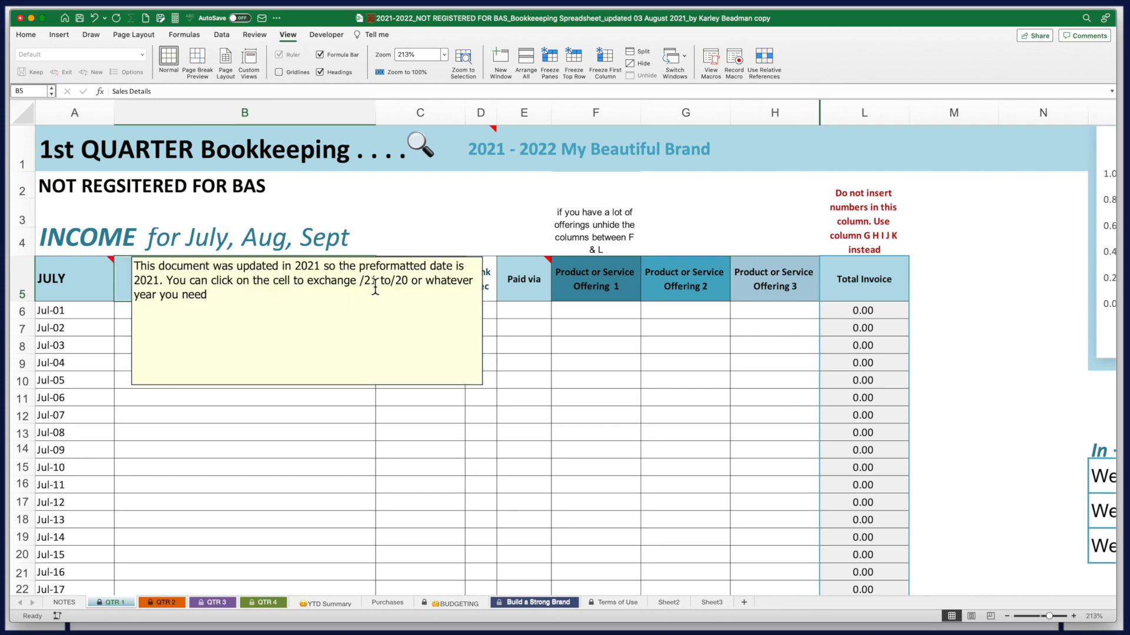
{"action": "mouse_move", "coordinate": [555, 269]}
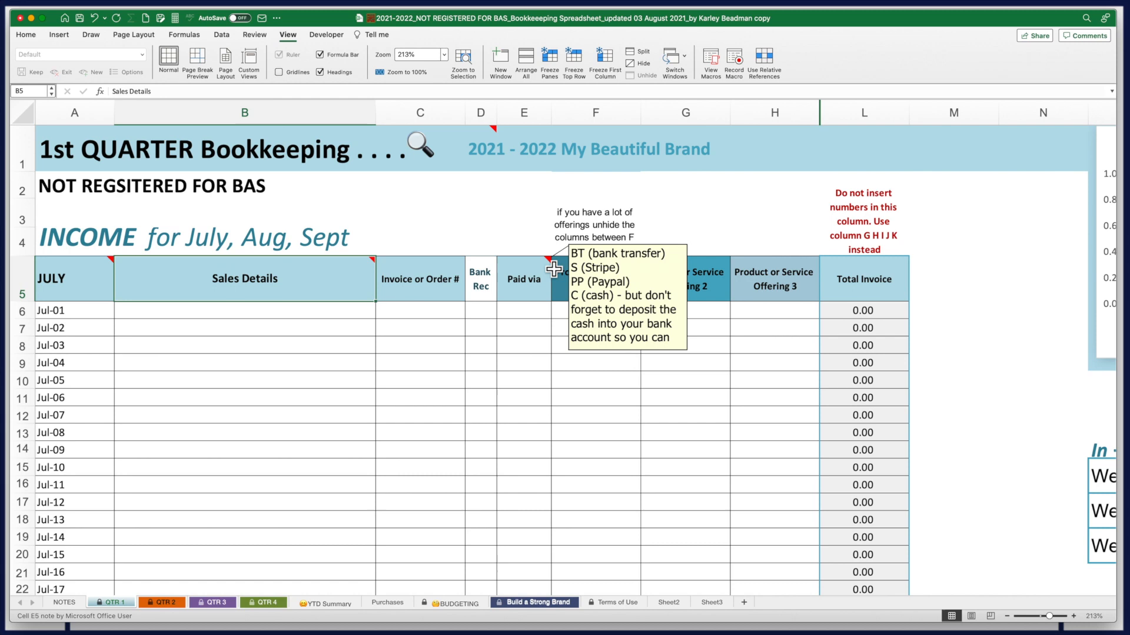
{"action": "mouse_move", "coordinate": [86, 285]}
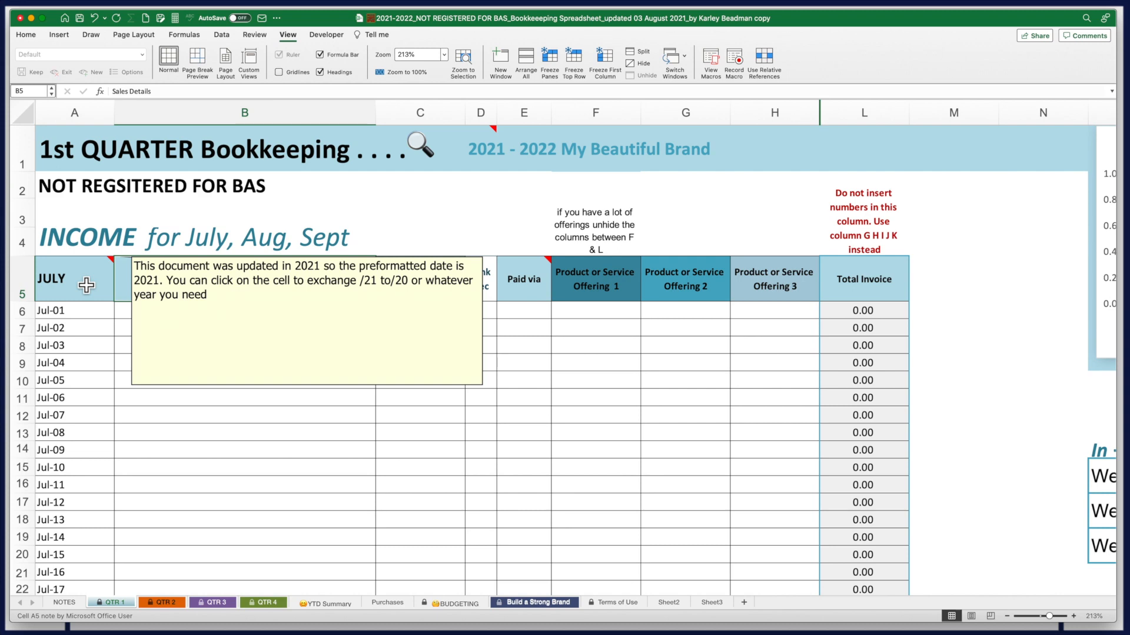
{"action": "left_click", "coordinate": [73, 315]}
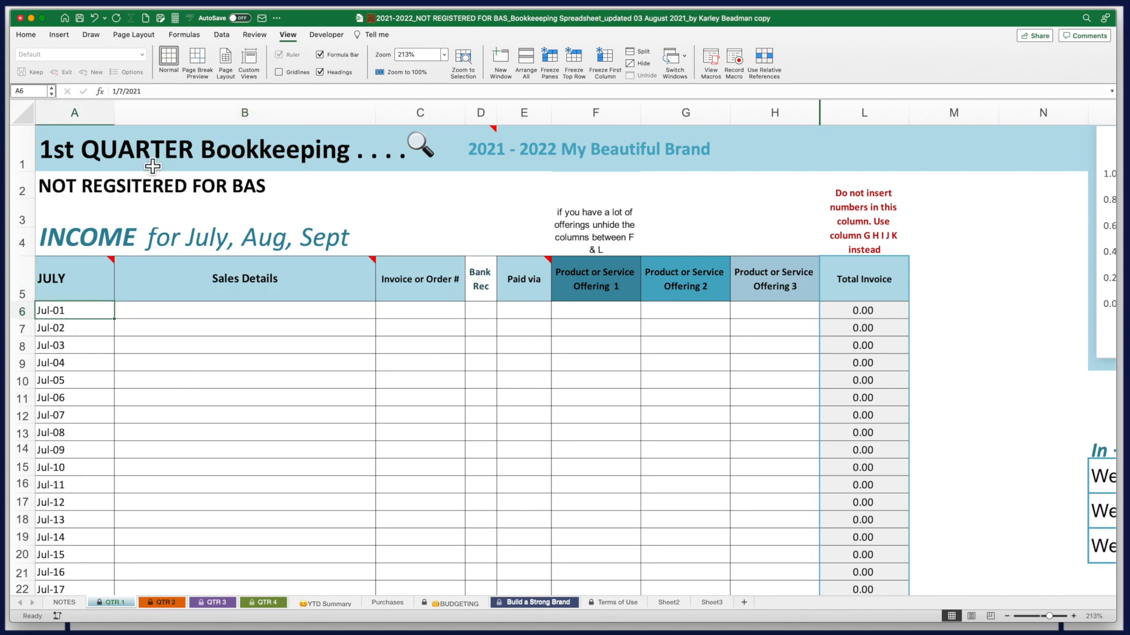
{"action": "left_click", "coordinate": [149, 91]}
{"action": "mouse_move", "coordinate": [220, 294]}
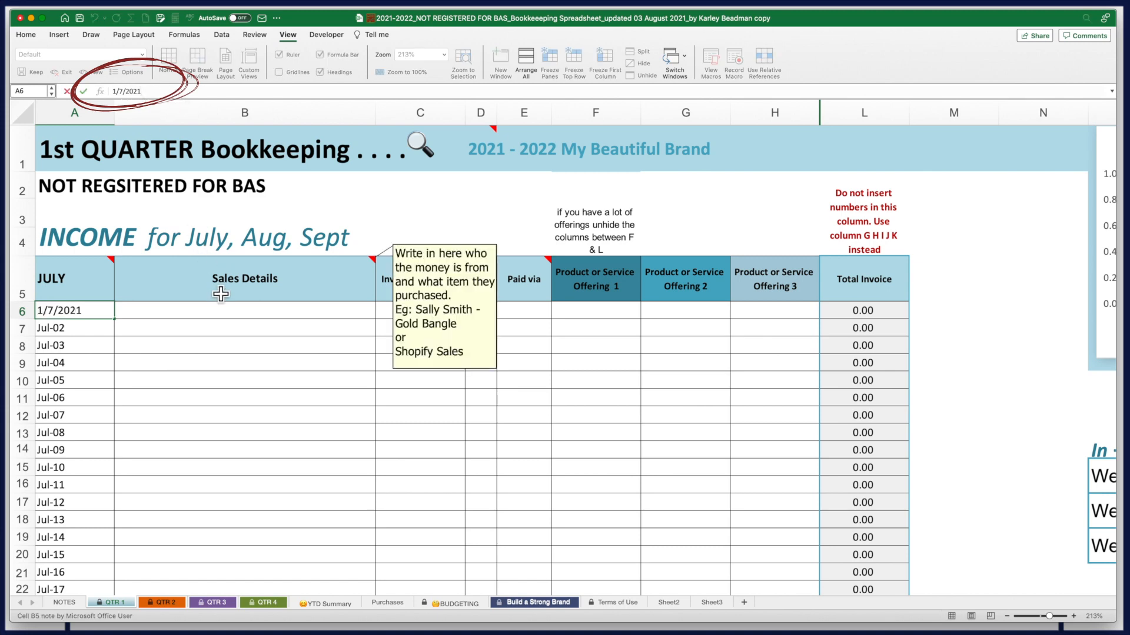
{"action": "key", "text": "Return"}
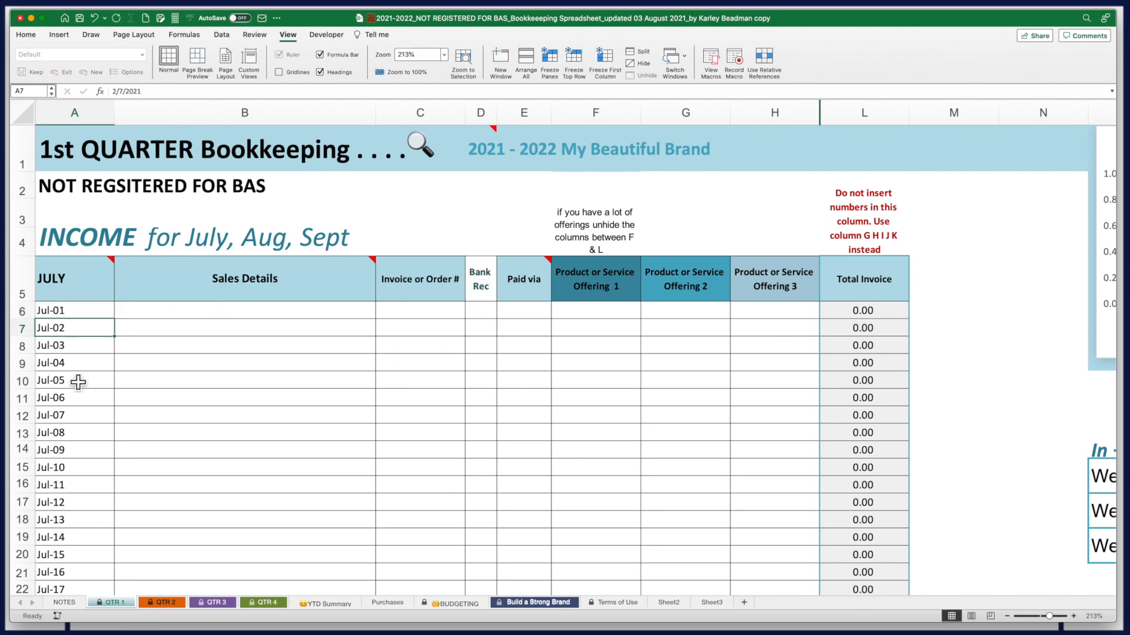
{"action": "left_click", "coordinate": [132, 345]}
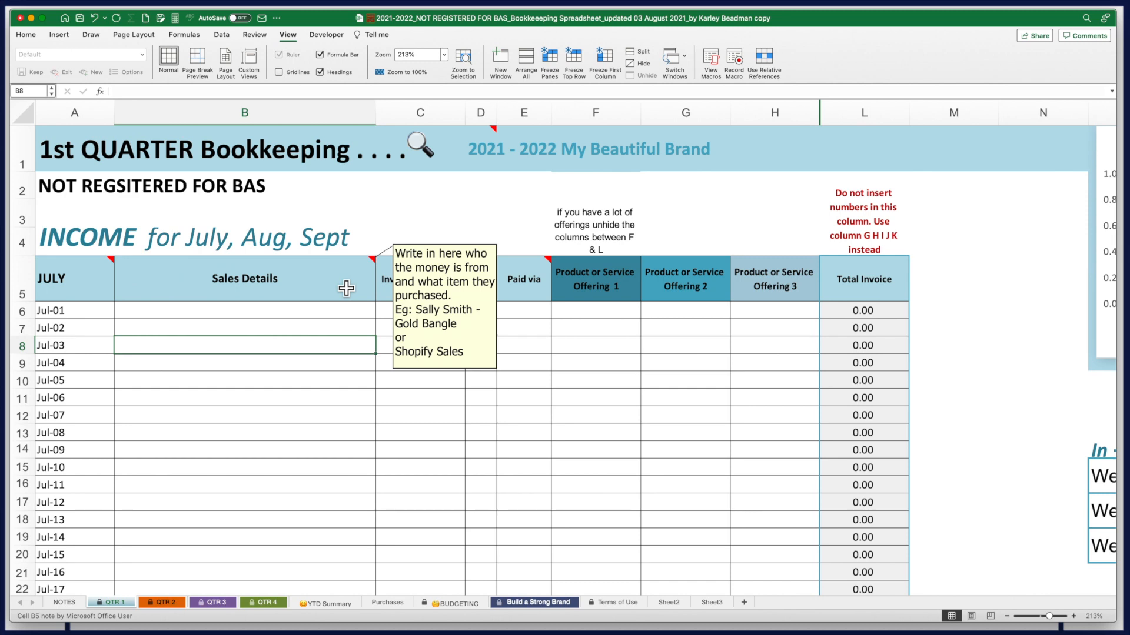
{"action": "left_click", "coordinate": [139, 319]}
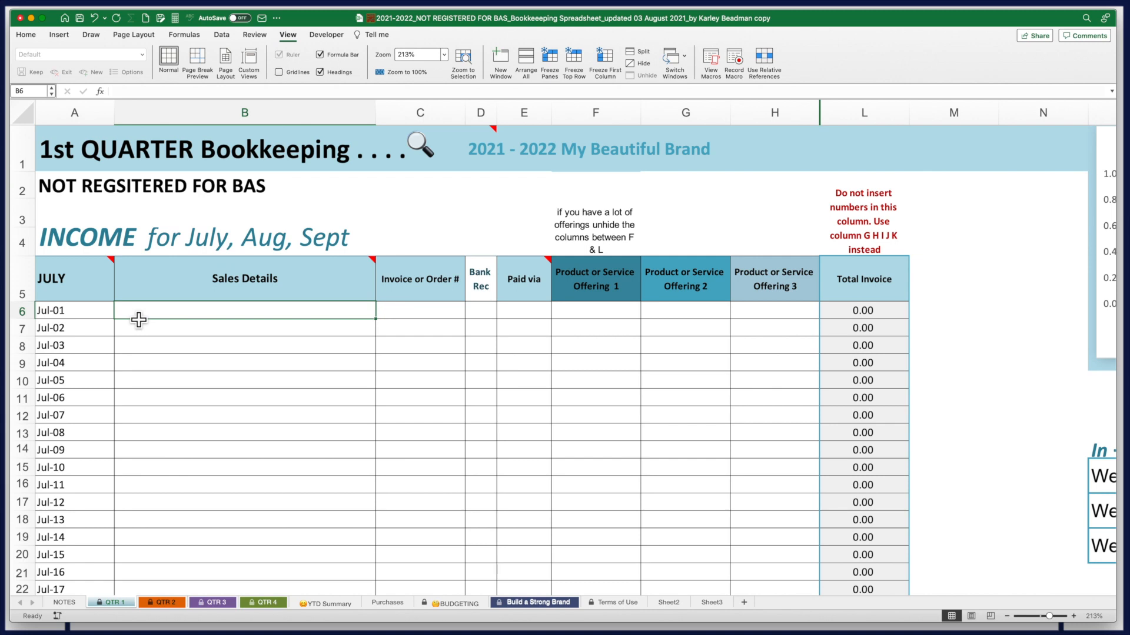
{"action": "key", "text": "Down"}
{"action": "key", "text": "Down"}
{"action": "mouse_move", "coordinate": [346, 287]}
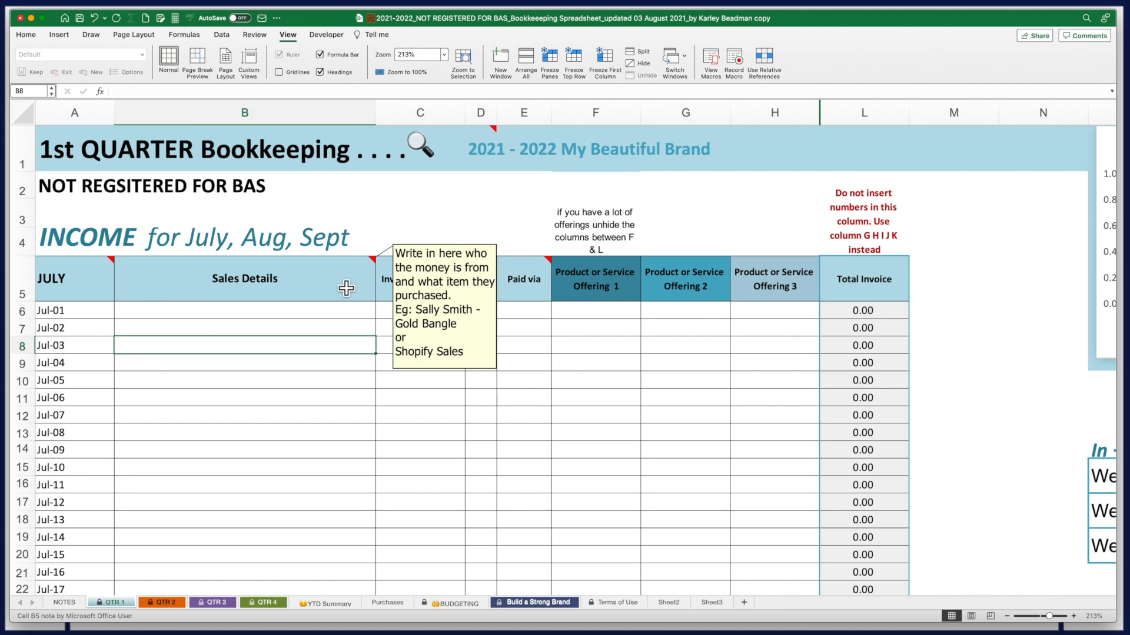
{"action": "left_click", "coordinate": [138, 312]}
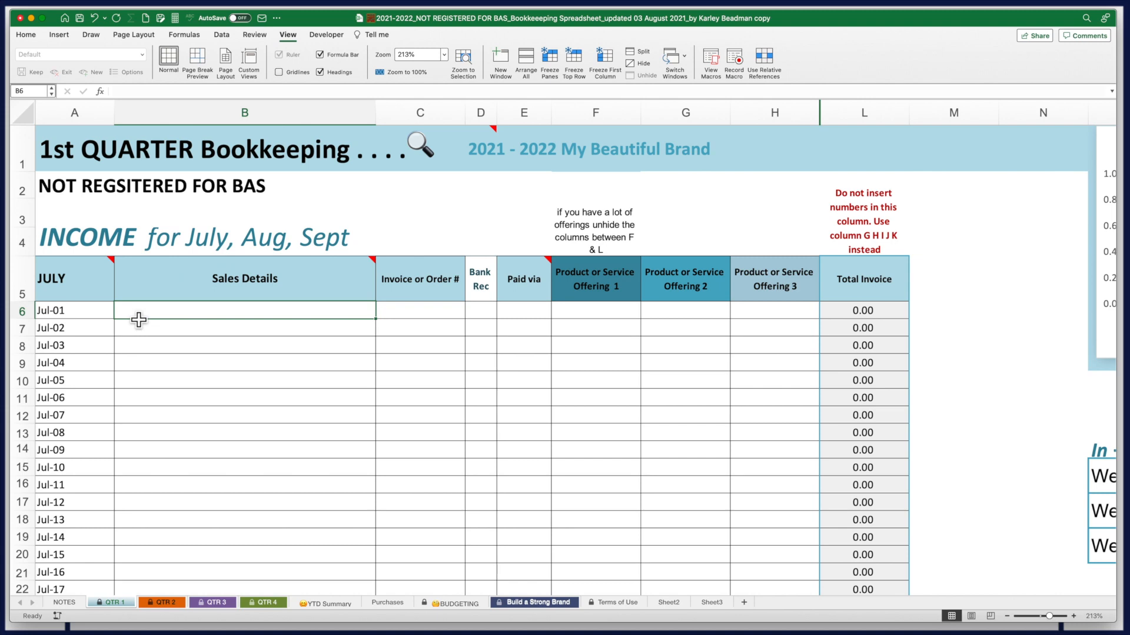
Enter 30-Jul and 'eCommerce - Bookkeeping Spreadsheet' as row 6's trial sale date and details
{"action": "left_click", "coordinate": [88, 318]}
{"action": "type", "text": "30-Jul"}
{"action": "key", "text": "Tab"}
{"action": "type", "text": "eCommerce"}
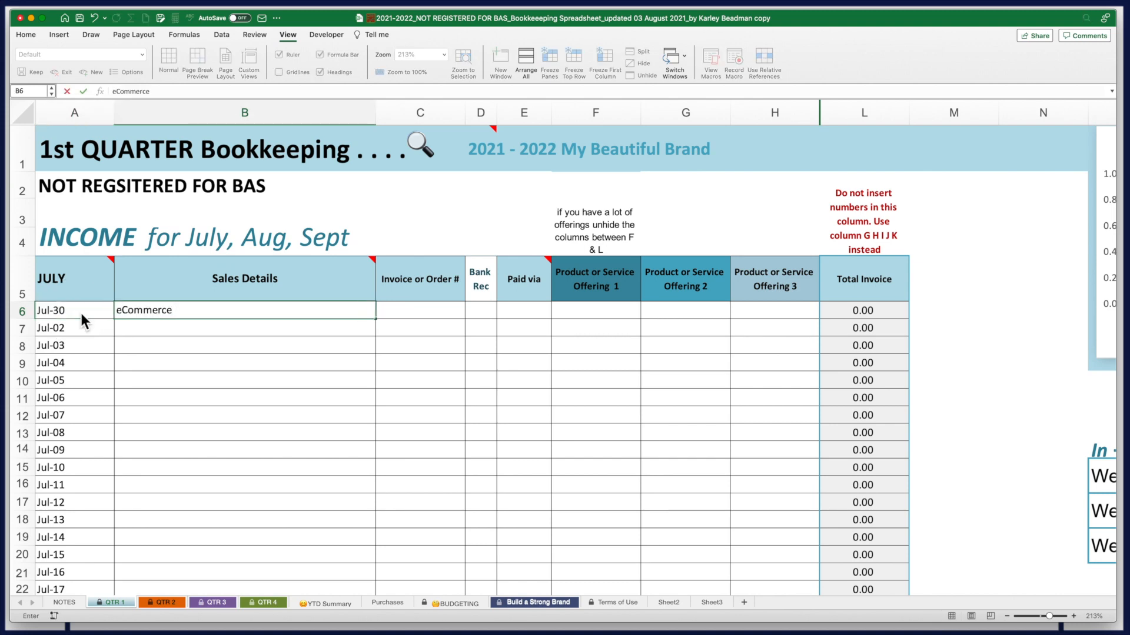
{"action": "type", "text": " - Bookkeeping Spreadsheet"}
{"action": "key", "text": "Tab"}
{"action": "key", "text": "Tab"}
{"action": "key", "text": "Tab"}
{"action": "key", "text": "Tab"}
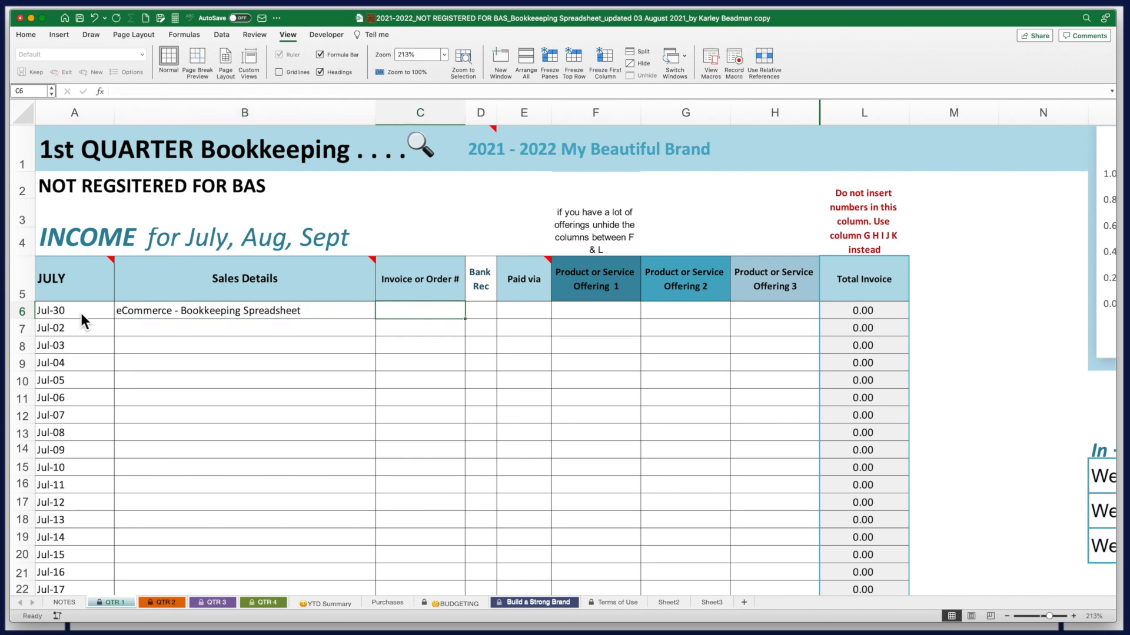
Mark the trial sale paid via S (Stripe) for 500, then select B6:F6 for clearing
{"action": "key", "text": "Left"}
{"action": "type", "text": "S"}
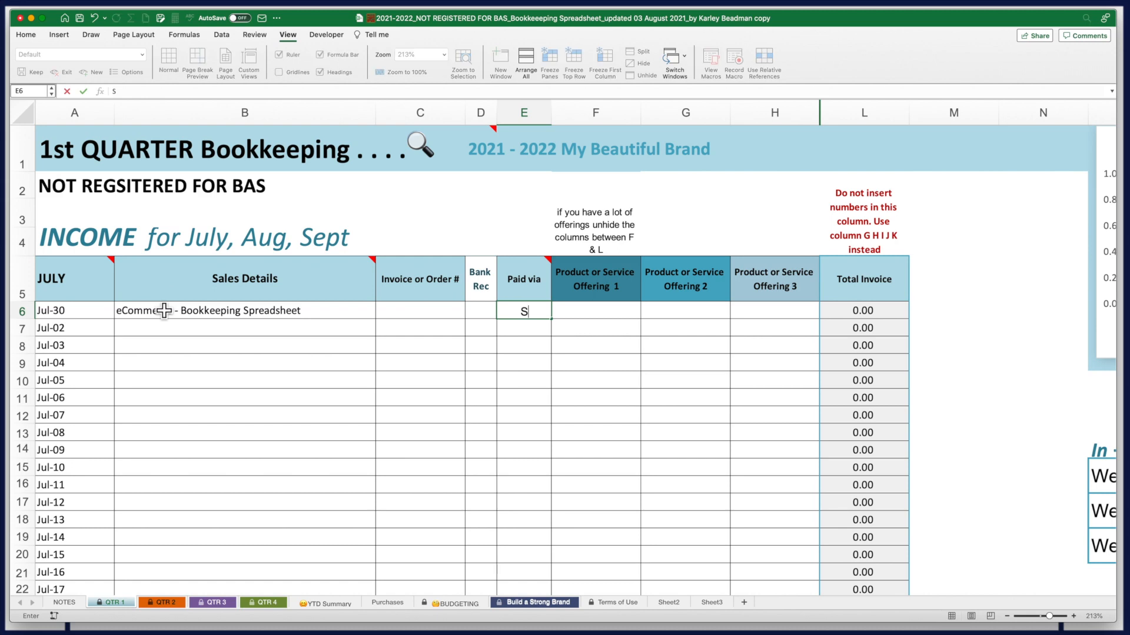
{"action": "key", "text": "Tab"}
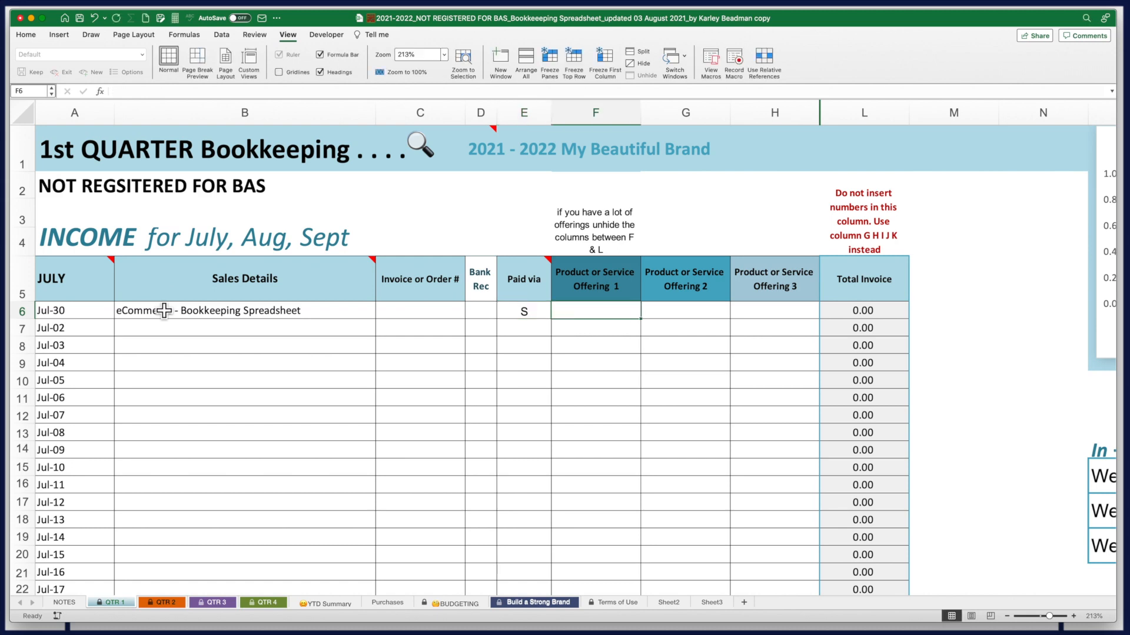
{"action": "type", "text": "500"}
{"action": "key", "text": "Tab"}
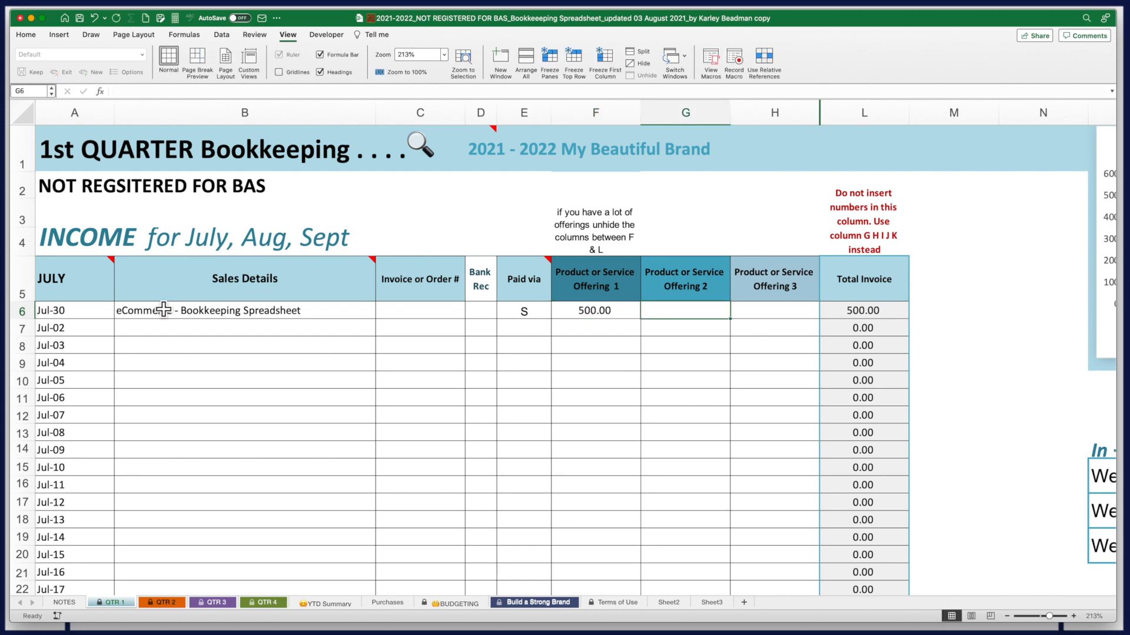
{"action": "left_click_drag", "start_coordinate": [157, 316], "coordinate": [596, 322]}
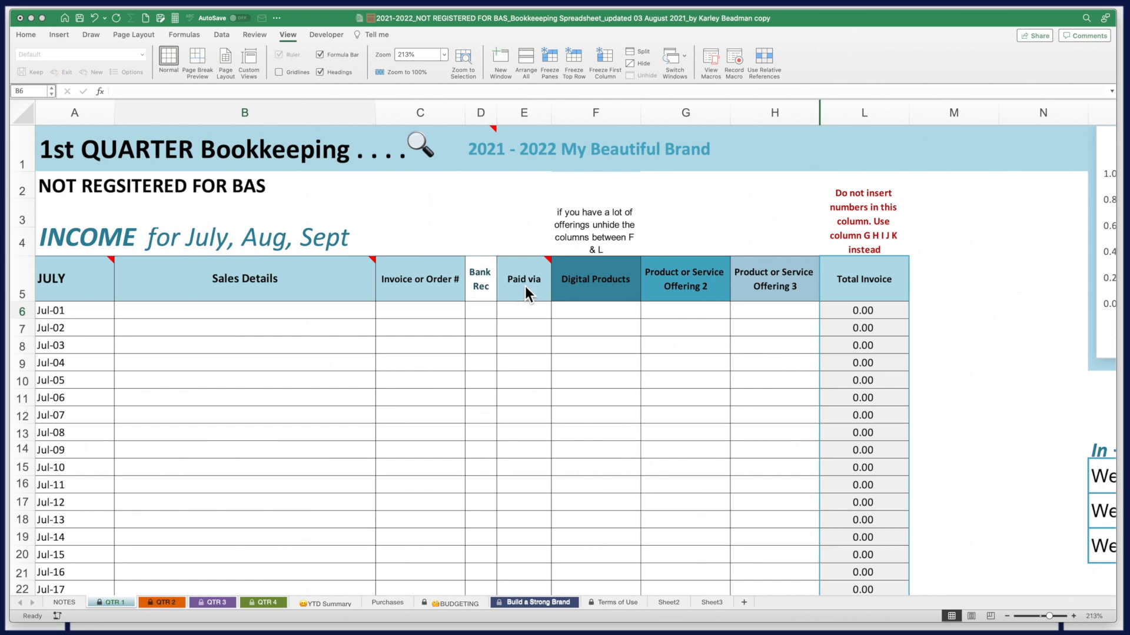
{"action": "left_click", "coordinate": [549, 269]}
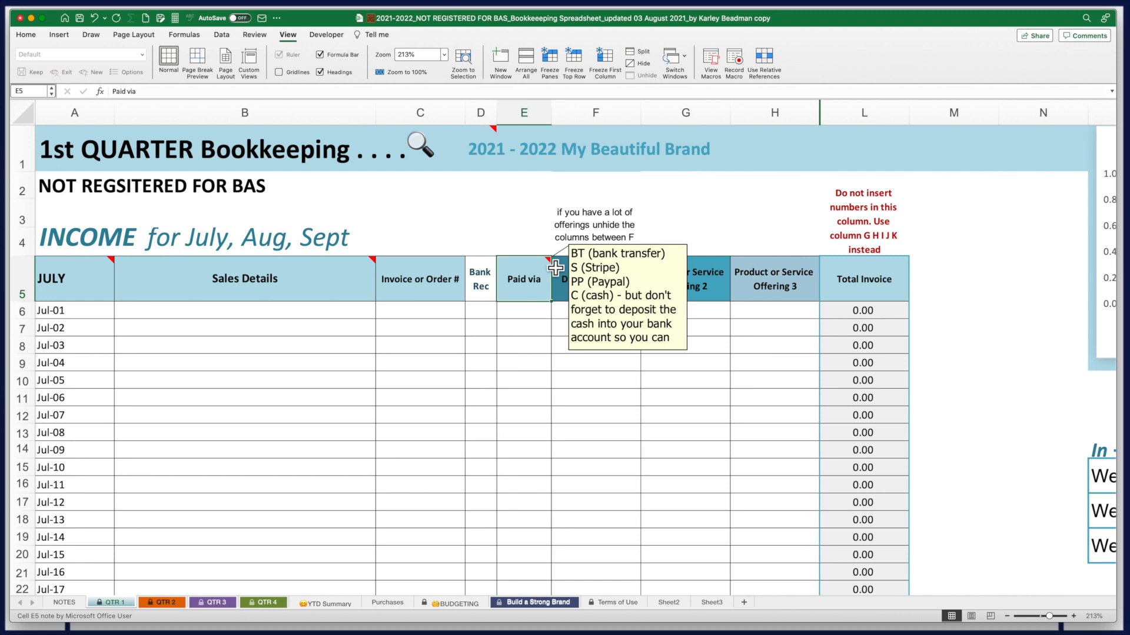
{"action": "left_click", "coordinate": [624, 315]}
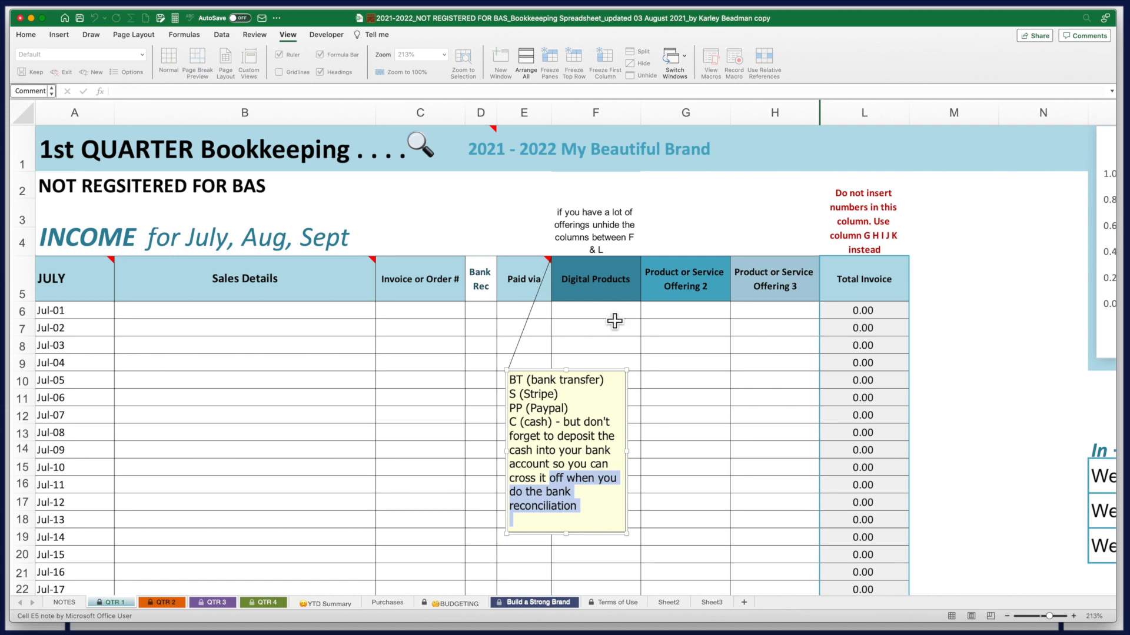
{"action": "right_click", "coordinate": [615, 321]}
{"action": "key", "text": "Escape"}
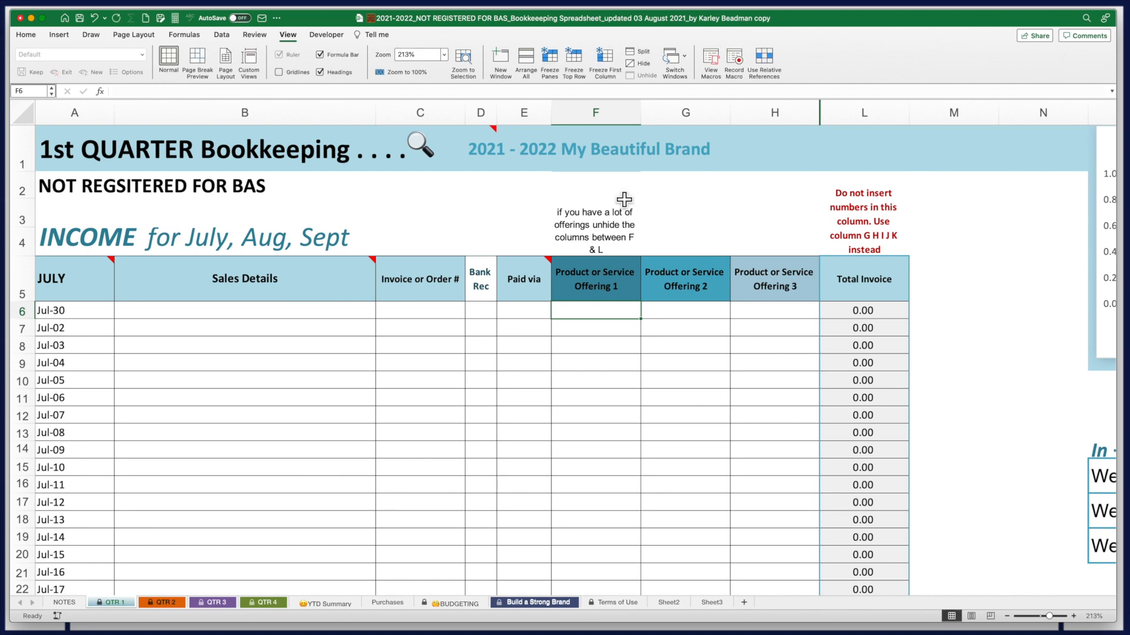
Select columns H to L and unhide Product or Service Offerings 4, 5 and 6
{"action": "left_click", "coordinate": [595, 111]}
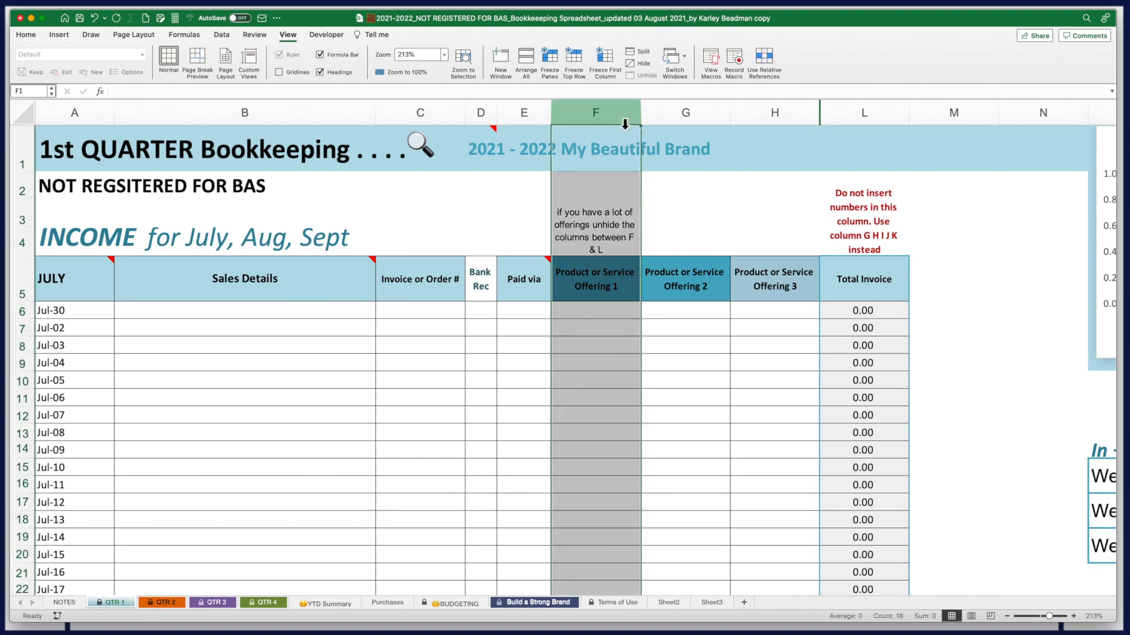
{"action": "mouse_move", "coordinate": [591, 112]}
{"action": "left_mouse_down"}
{"action": "mouse_move", "coordinate": [769, 114]}
{"action": "mouse_move", "coordinate": [770, 124]}
{"action": "mouse_move", "coordinate": [799, 115]}
{"action": "left_mouse_up"}
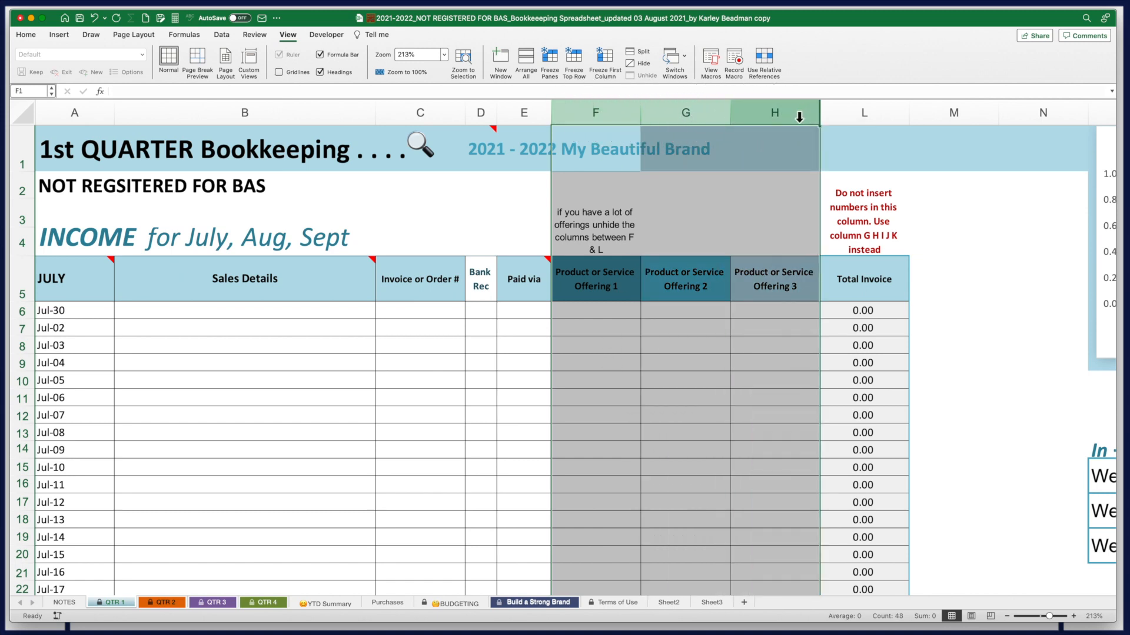
{"action": "left_click_drag", "start_coordinate": [793, 118], "coordinate": [841, 121]}
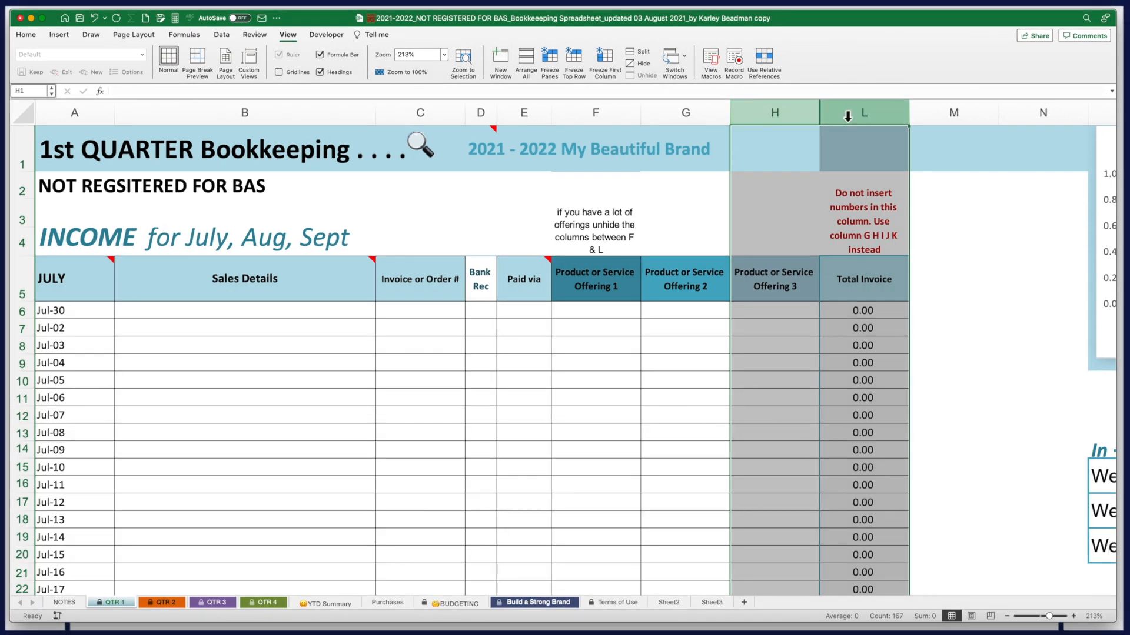
{"action": "right_click", "coordinate": [807, 113]}
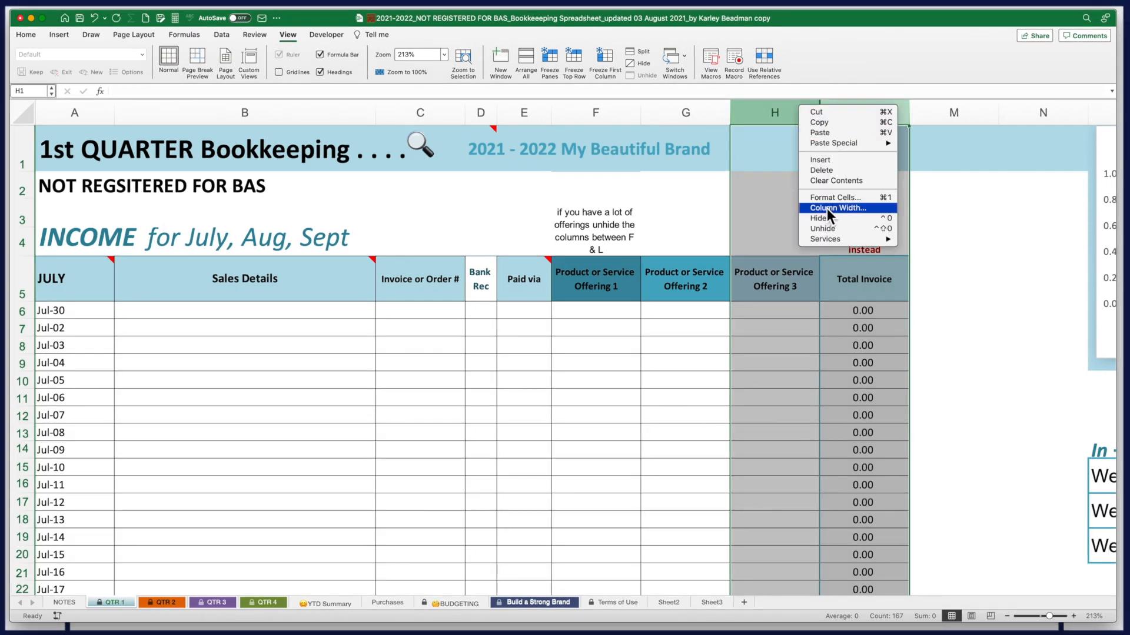
{"action": "left_click", "coordinate": [833, 233]}
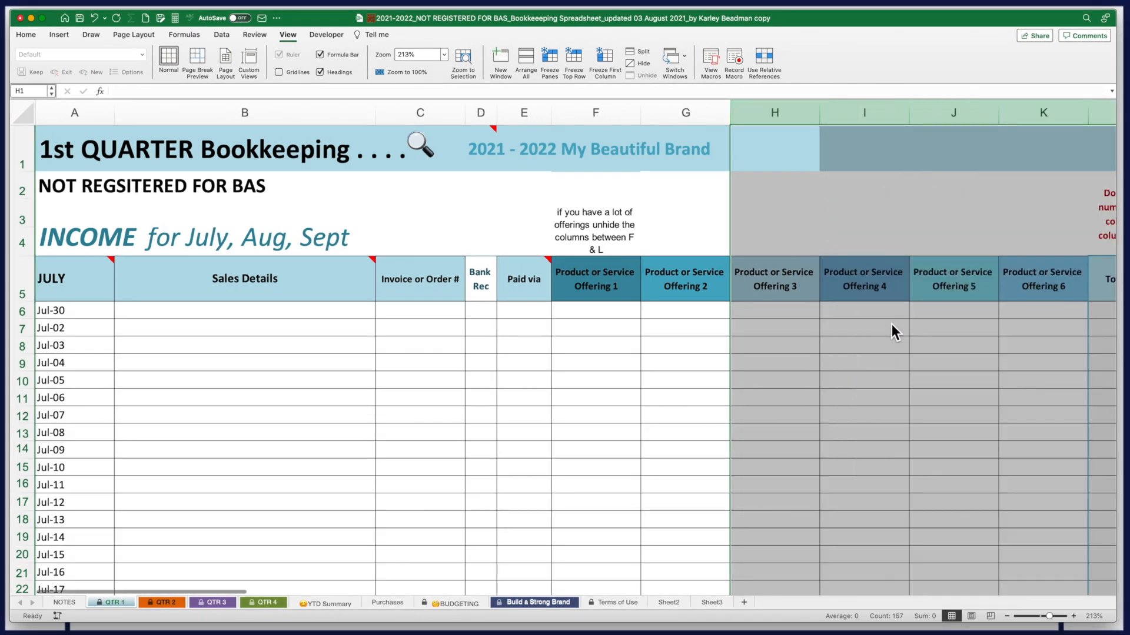
{"action": "mouse_move", "coordinate": [239, 592]}
{"action": "left_mouse_down"}
{"action": "mouse_move", "coordinate": [252, 594]}
{"action": "mouse_move", "coordinate": [231, 597]}
{"action": "left_mouse_up"}
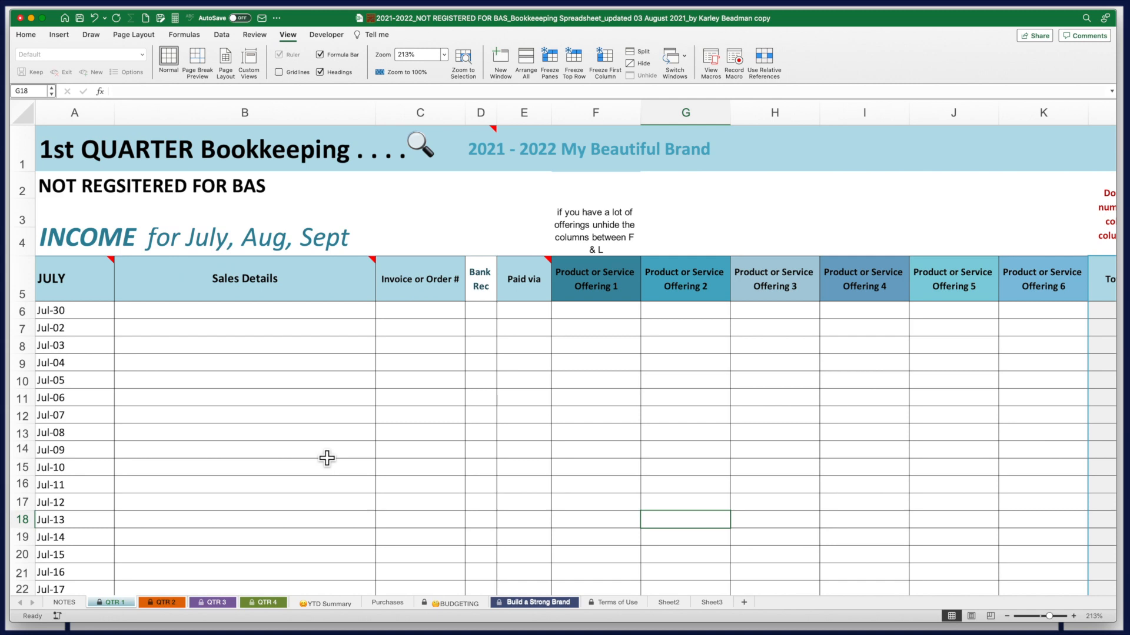
Record a Jul-01 Gift Pack sale for the client in row 6, invoice 1001, paid via PP
{"action": "left_click", "coordinate": [72, 310]}
{"action": "type", "text": "1 Jul"}
{"action": "key", "text": "Tab"}
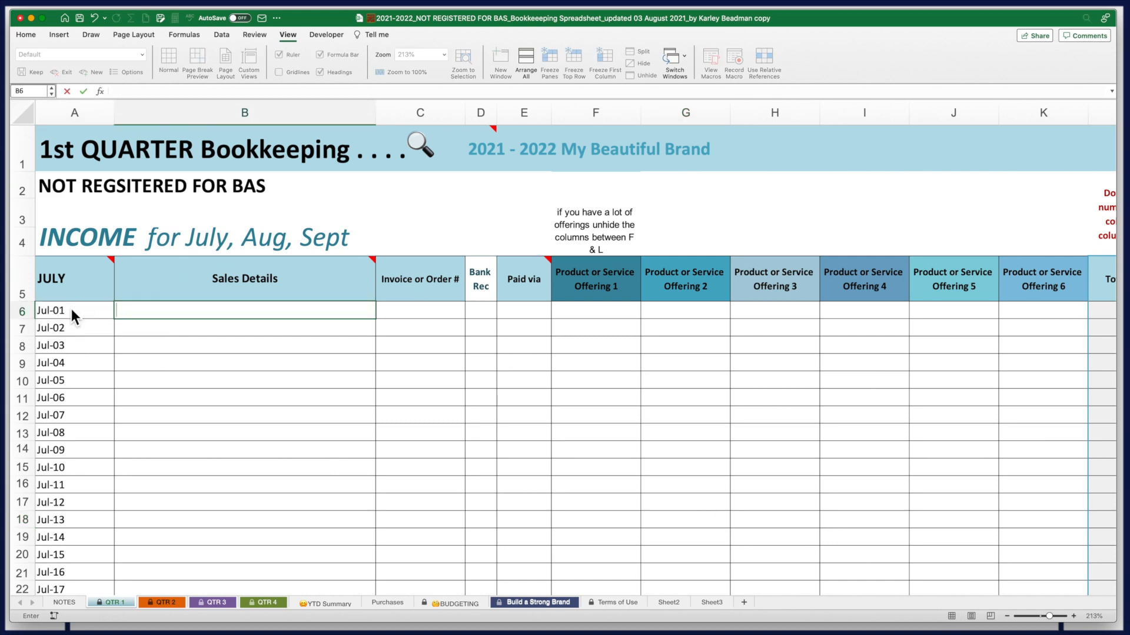
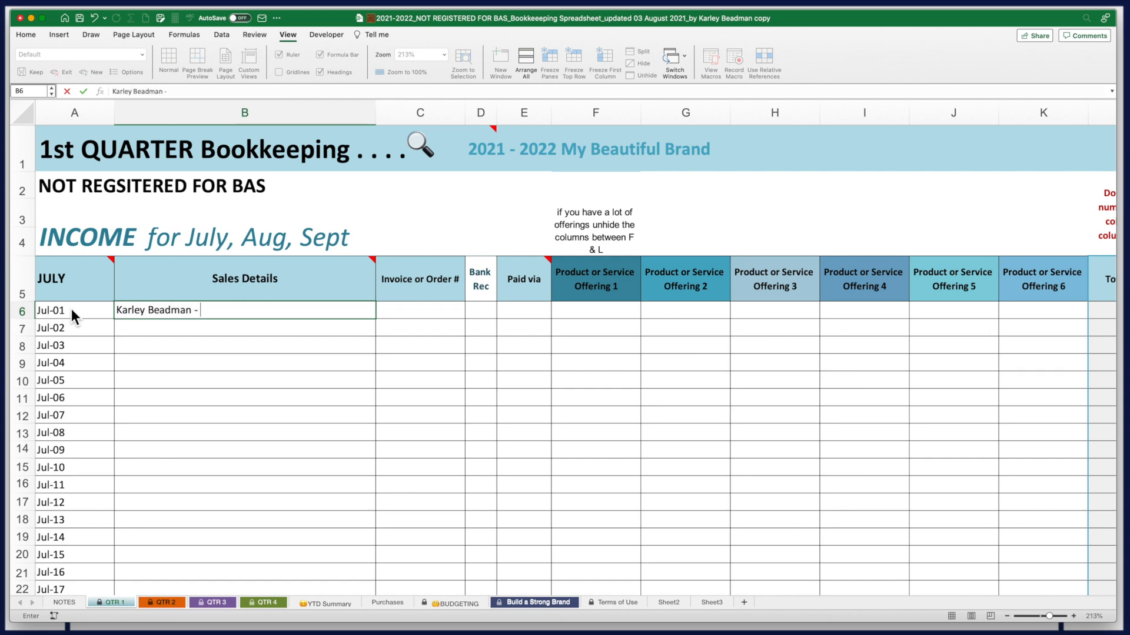
{"action": "type", "text": "Gift Pack"}
{"action": "key", "text": "Tab"}
{"action": "type", "text": "1001"}
{"action": "key", "text": "Tab"}
{"action": "key", "text": "Tab"}
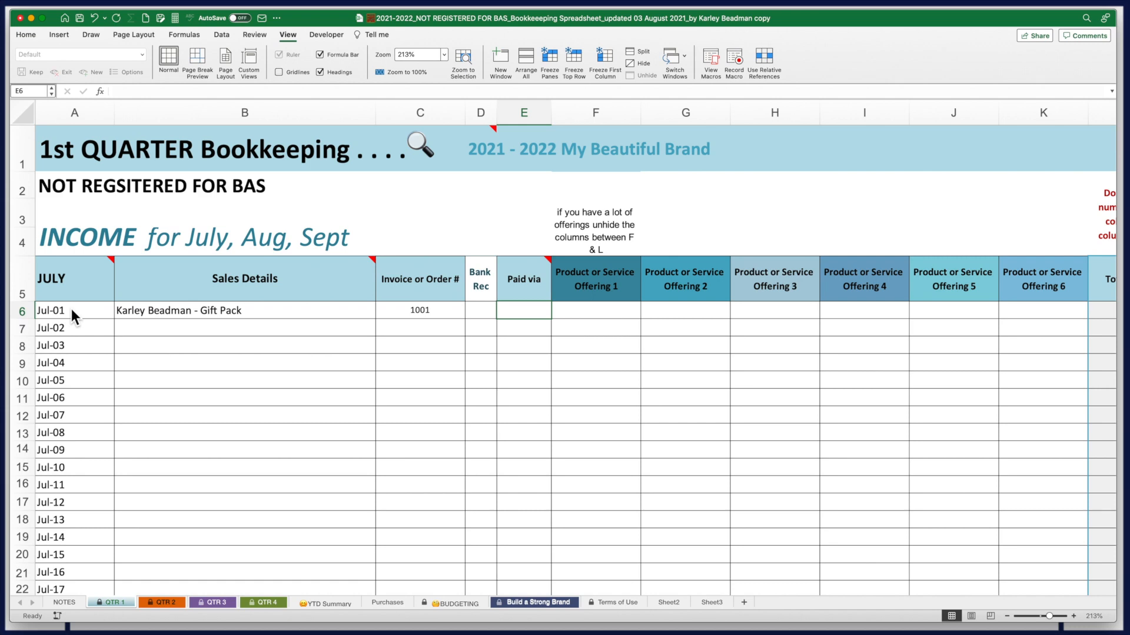
{"action": "type", "text": "PP"}
{"action": "key", "text": "Tab"}
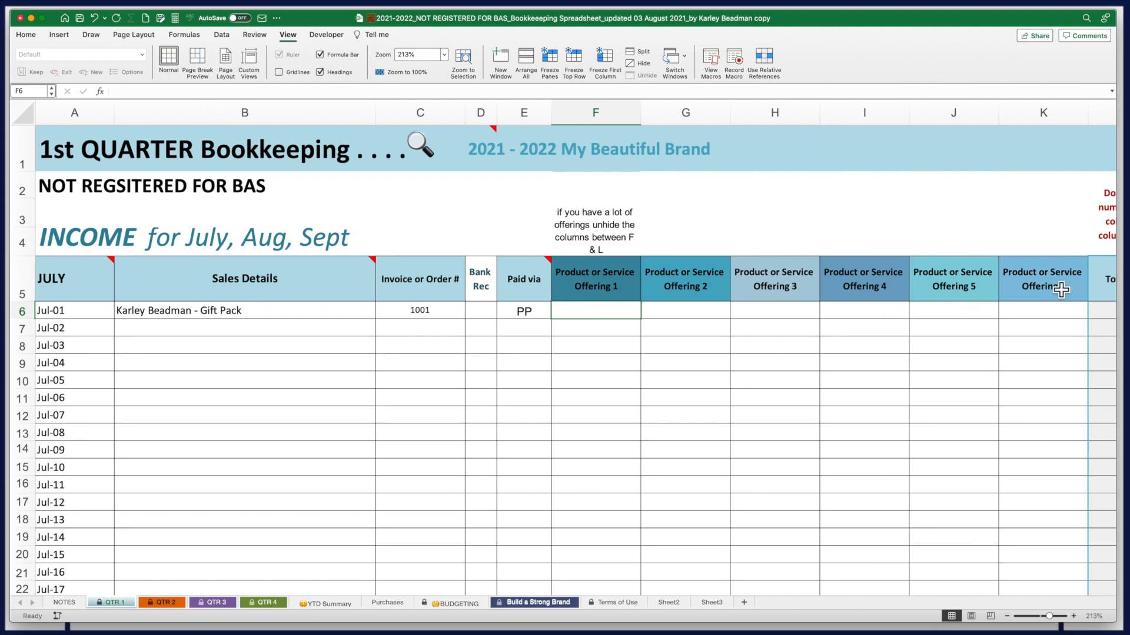
Rename the first two offering headings in F5 and G5 to Soap Bars and Body Lotions
{"action": "left_click_drag", "start_coordinate": [1053, 113], "coordinate": [698, 120]}
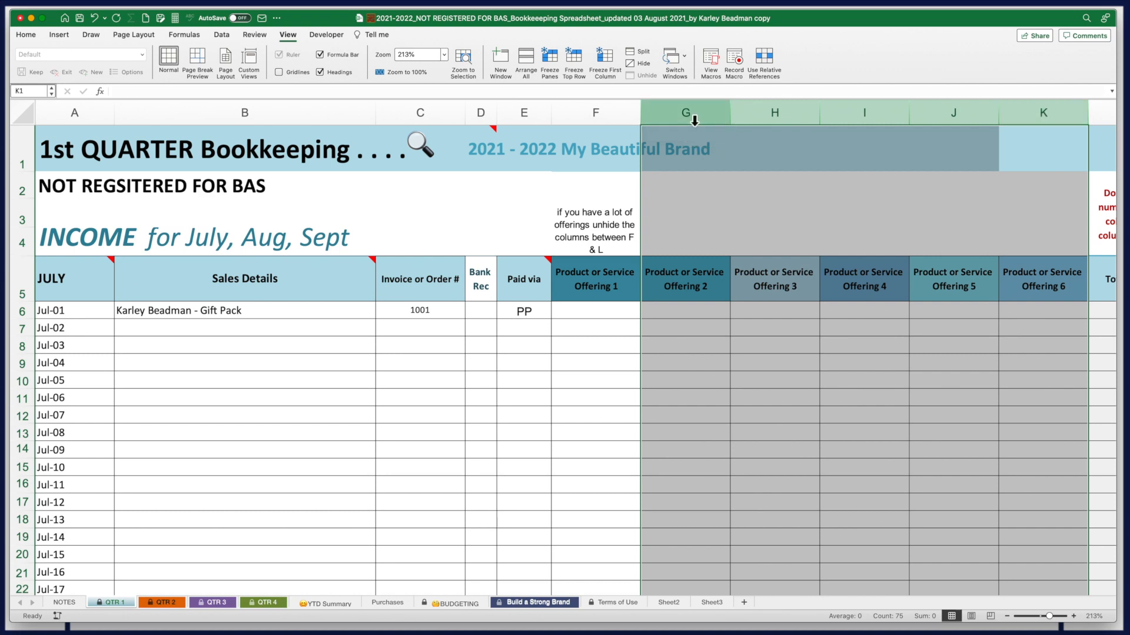
{"action": "right_click", "coordinate": [684, 117]}
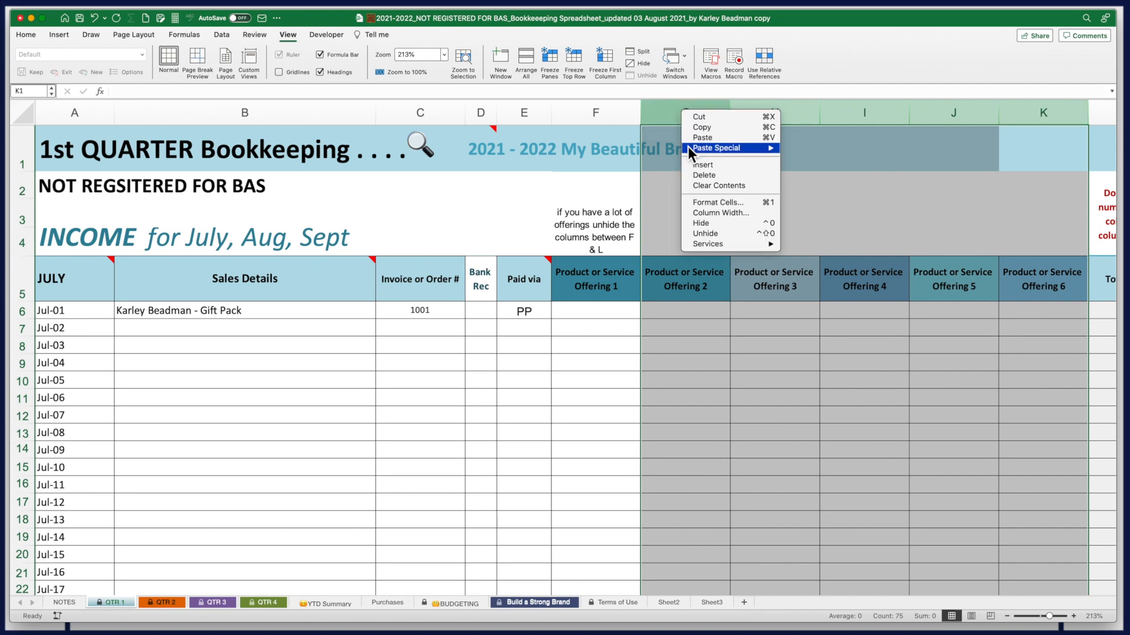
{"action": "left_click", "coordinate": [698, 225]}
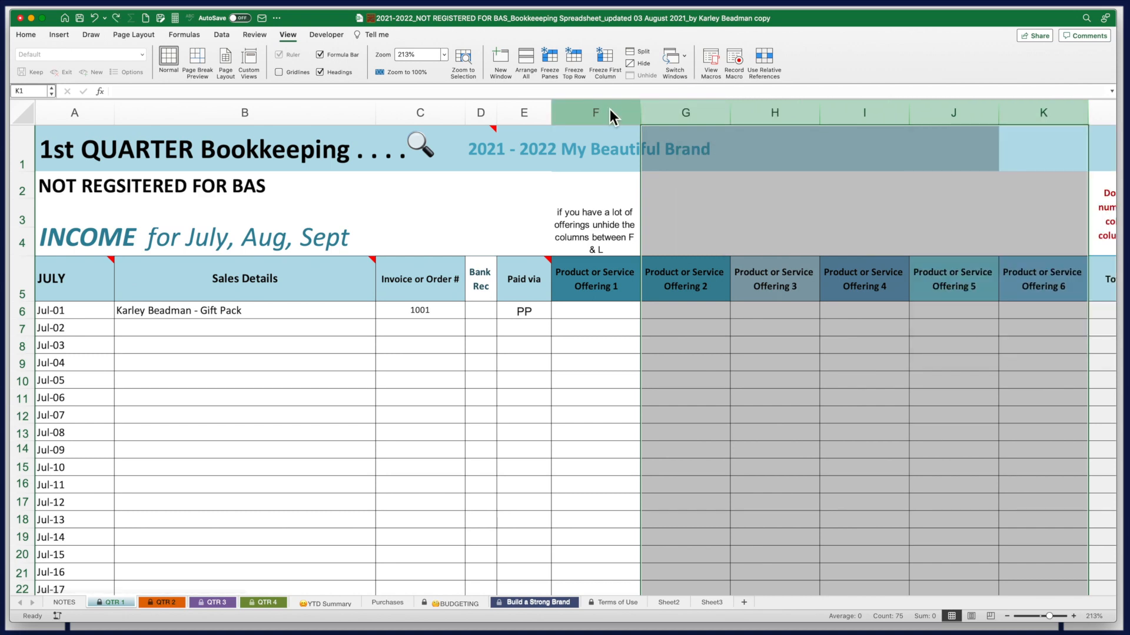
{"action": "left_click", "coordinate": [619, 296]}
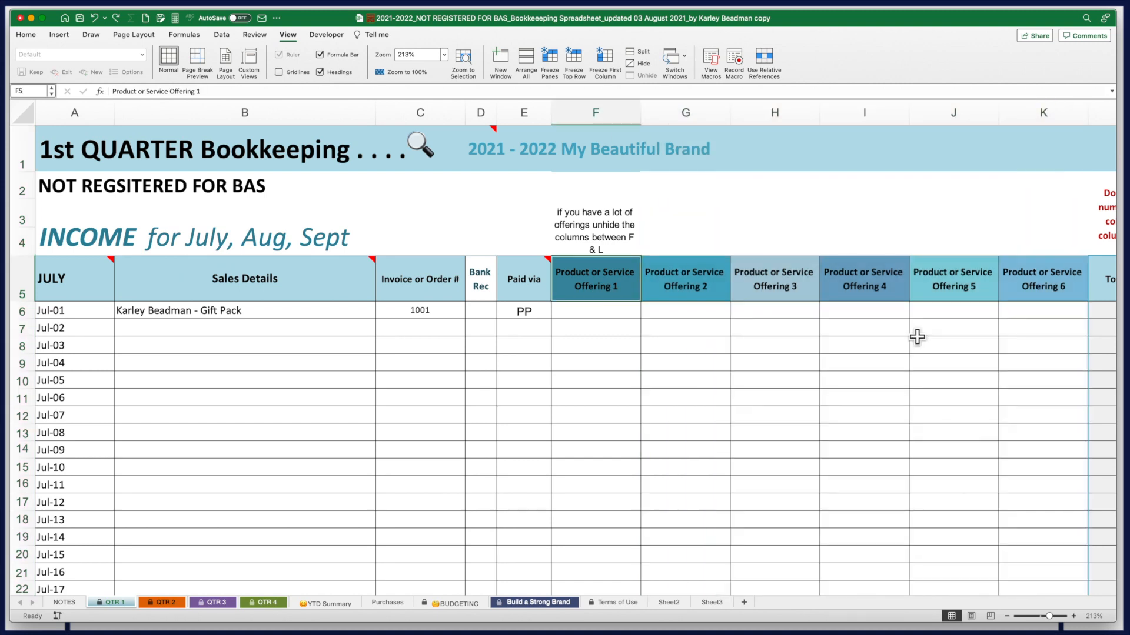
{"action": "key", "text": "BackSpace"}
{"action": "type", "text": "S"}
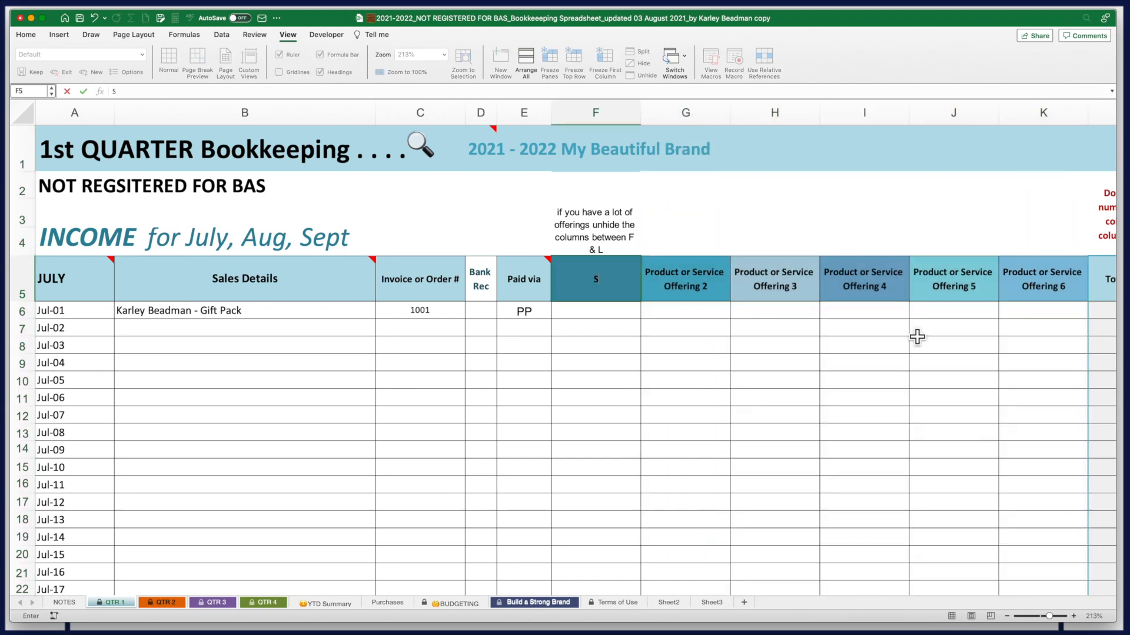
{"action": "type", "text": "oap Bars"}
{"action": "key", "text": "Tab"}
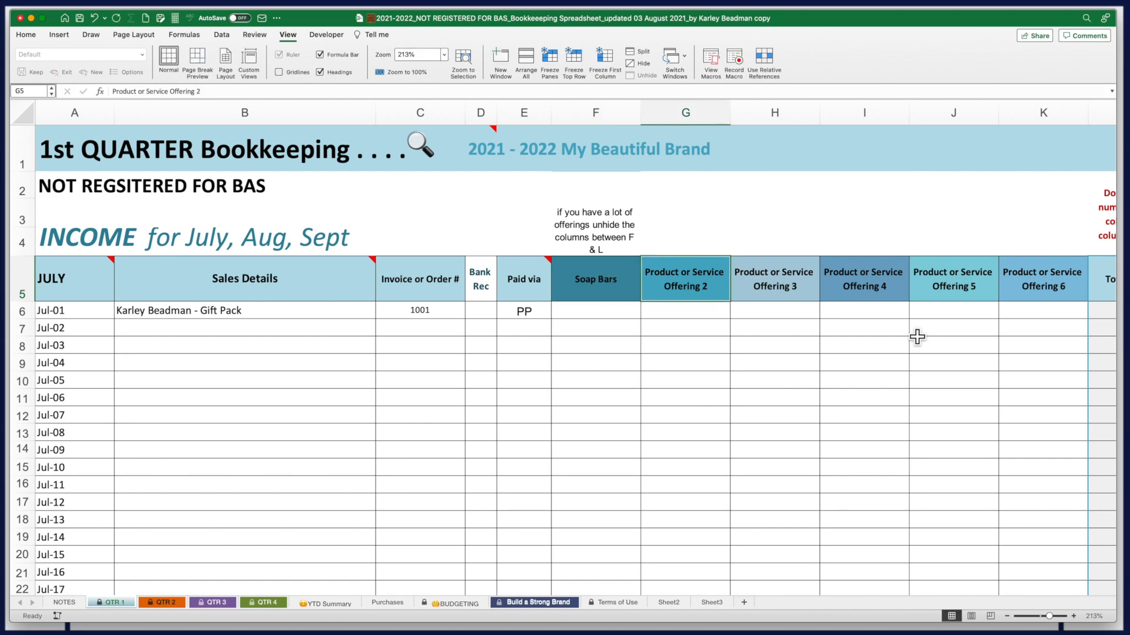
{"action": "key", "text": "BackSpace"}
{"action": "type", "text": "Body Lotions"}
{"action": "key", "text": "Tab"}
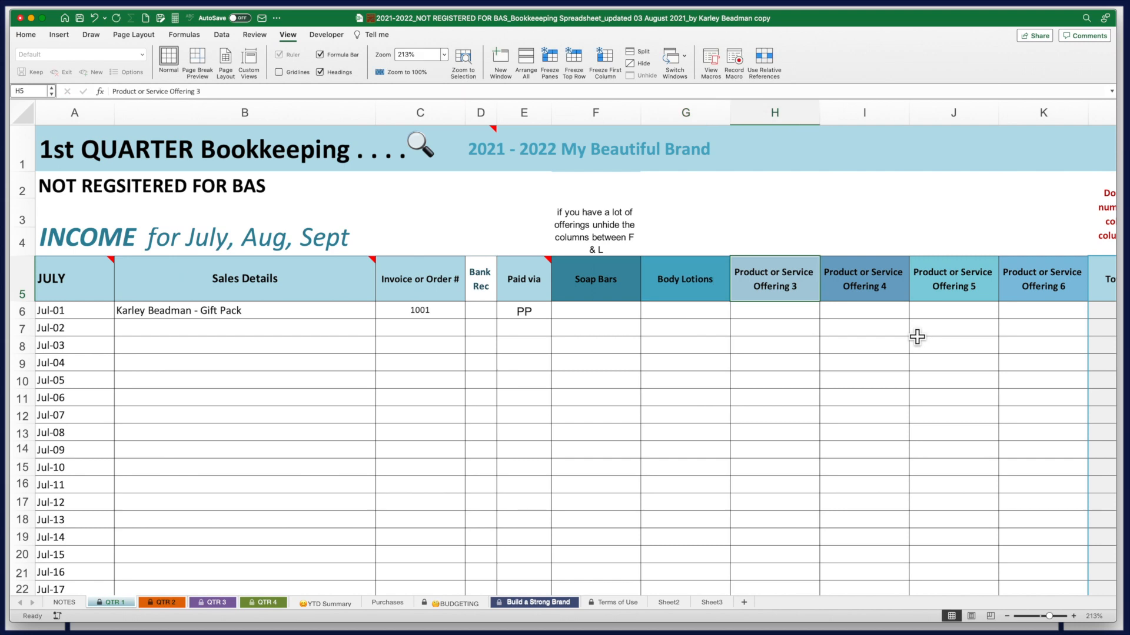
Retitle the next three offering headings Body Oils, Bathroom Accessories and Gift Cards
{"action": "key", "text": "BackSpace"}
{"action": "type", "text": "Body"}
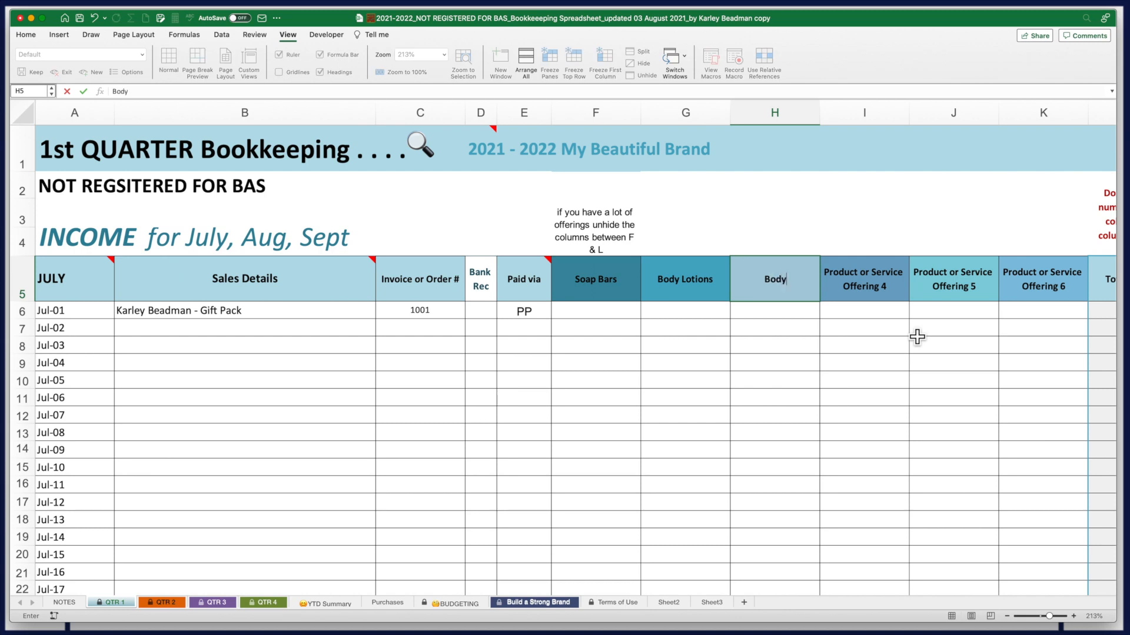
{"action": "type", "text": " Oils"}
{"action": "left_click", "coordinate": [869, 288]}
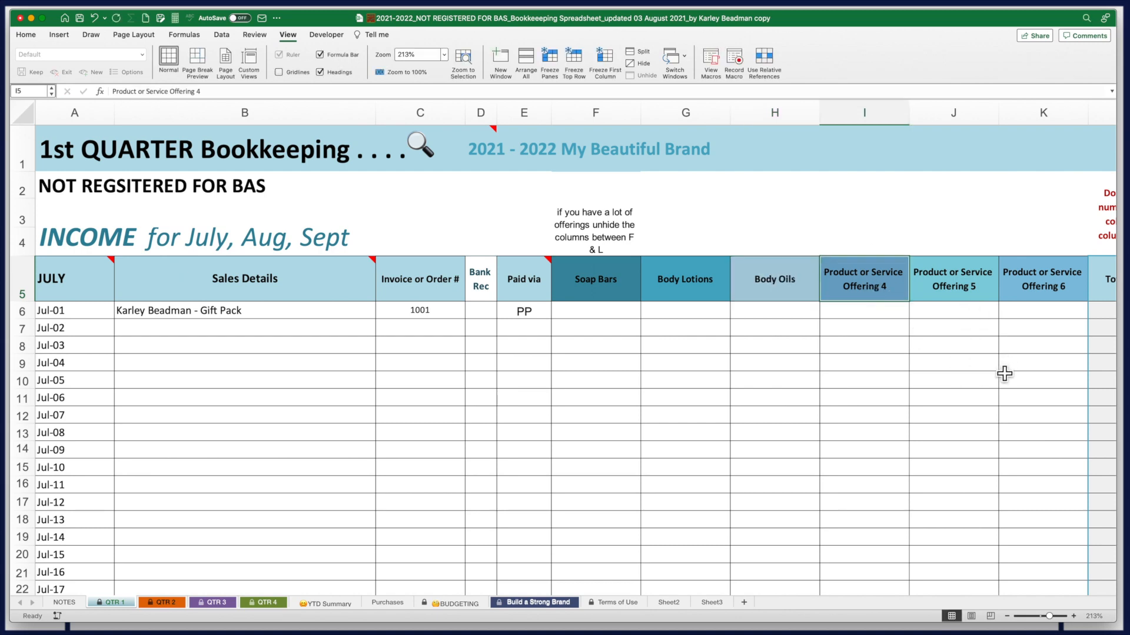
{"action": "type", "text": "Bathroo"}
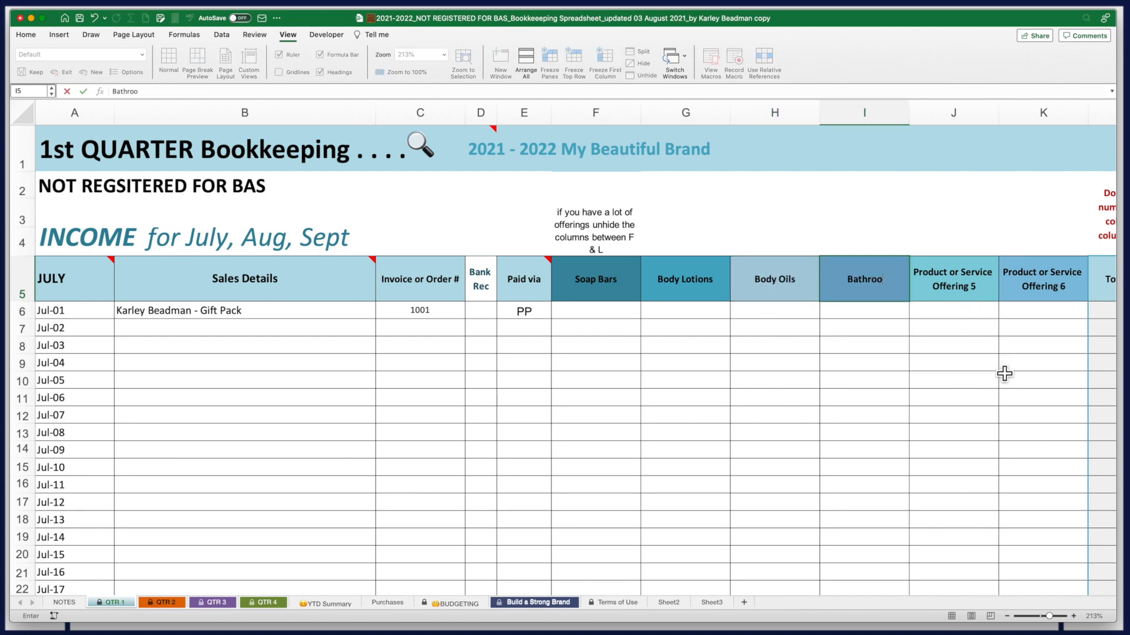
{"action": "type", "text": "m Accessories"}
{"action": "key", "text": "Tab"}
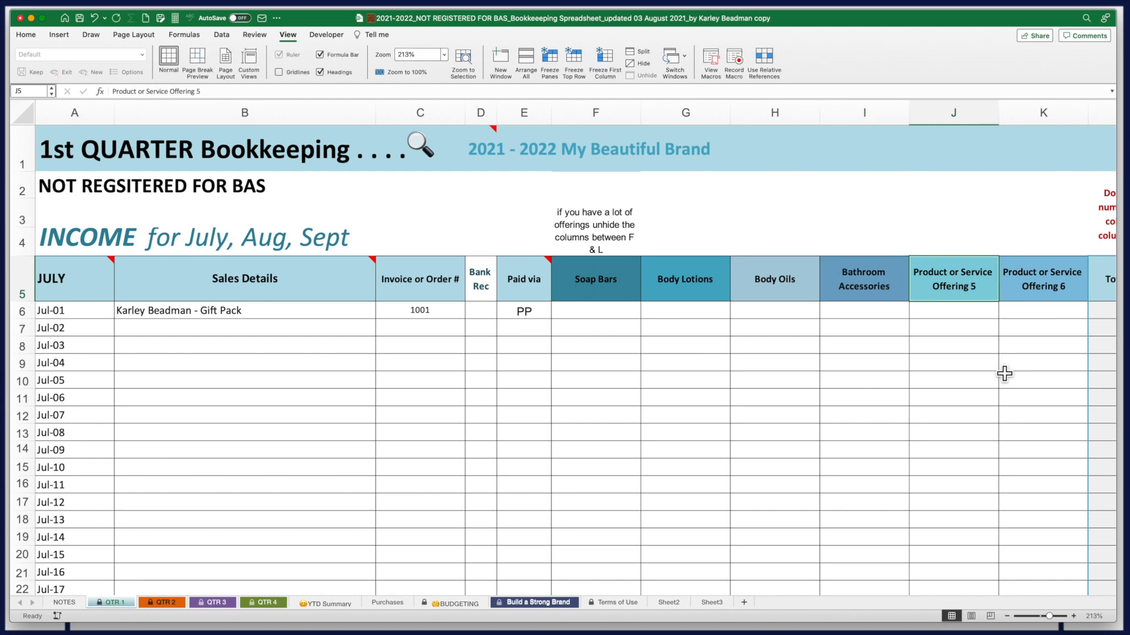
{"action": "type", "text": "Gift Cards"}
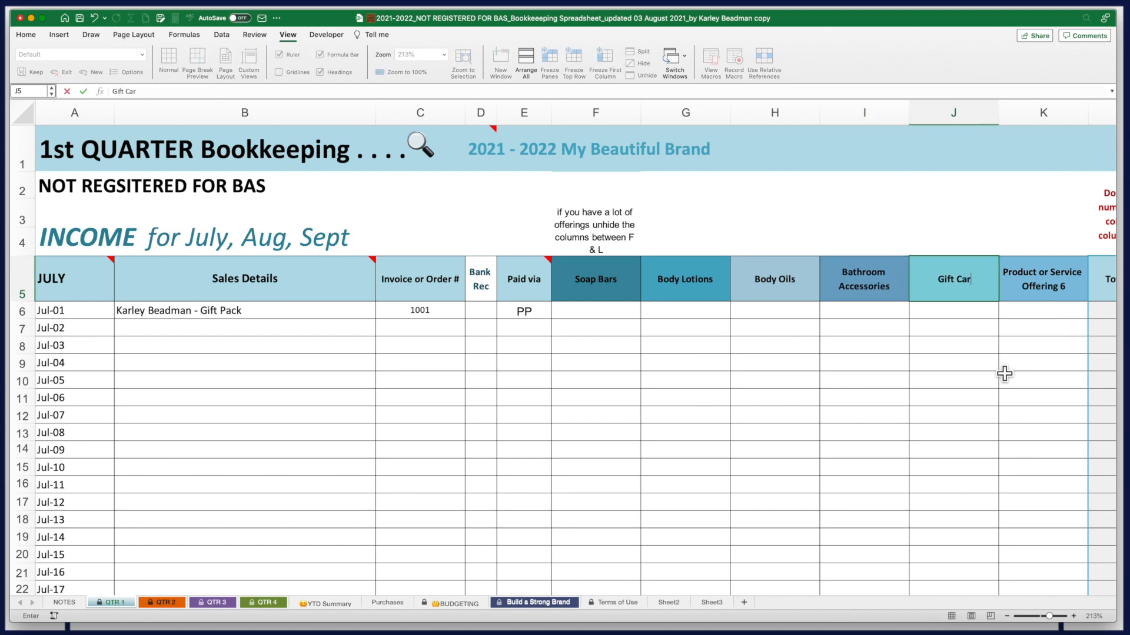
Hide the unused sixth offering column K
{"action": "right_click", "coordinate": [1038, 112]}
{"action": "left_click", "coordinate": [1059, 221]}
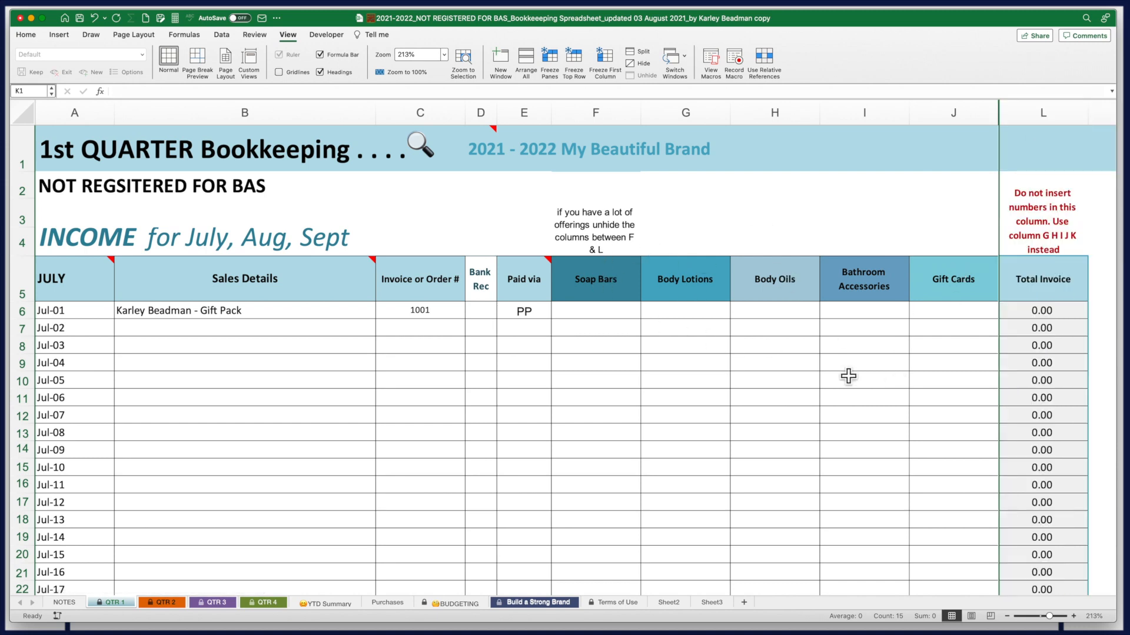
{"action": "left_click", "coordinate": [151, 336]}
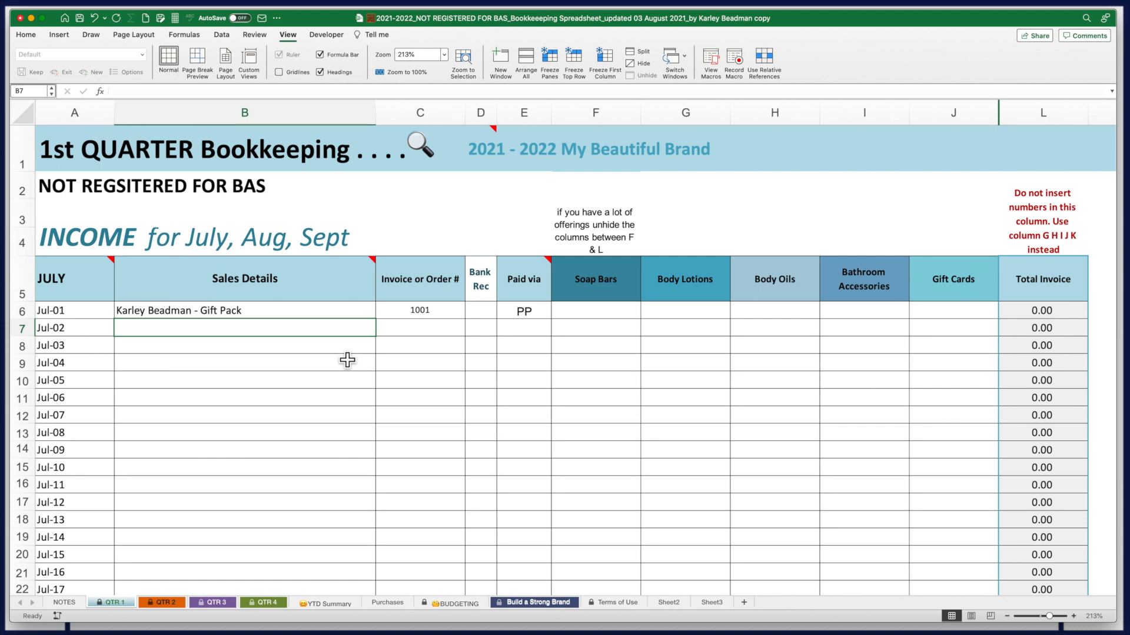
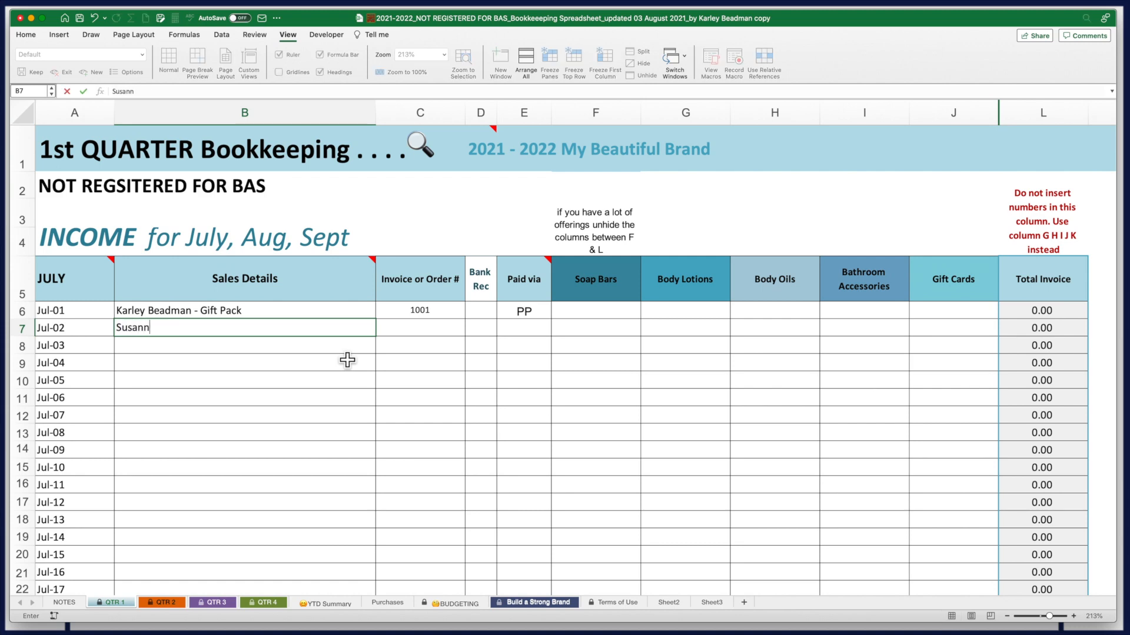
Record the Jul-02 client sale via S: 37 Soap Bars, 42 Body Lotions, 29 Body Oils, 189 Bathroom Accessories
{"action": "key", "text": "Tab"}
{"action": "key", "text": "Tab"}
{"action": "type", "text": "S"}
{"action": "key", "text": "Tab"}
{"action": "type", "text": "37"}
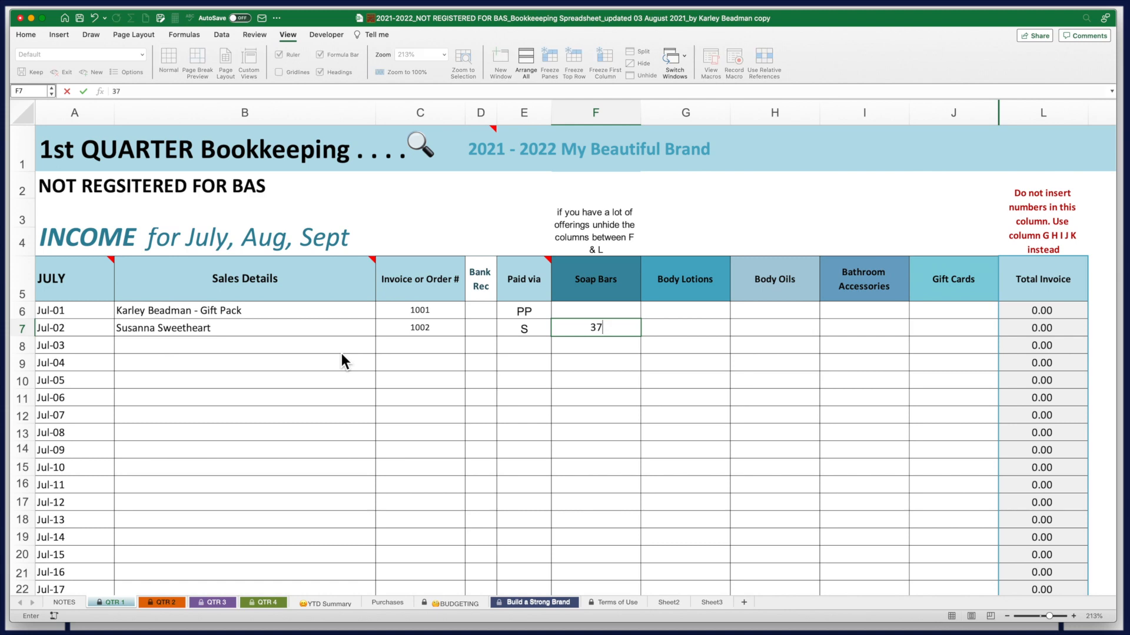
{"action": "key", "text": "Tab"}
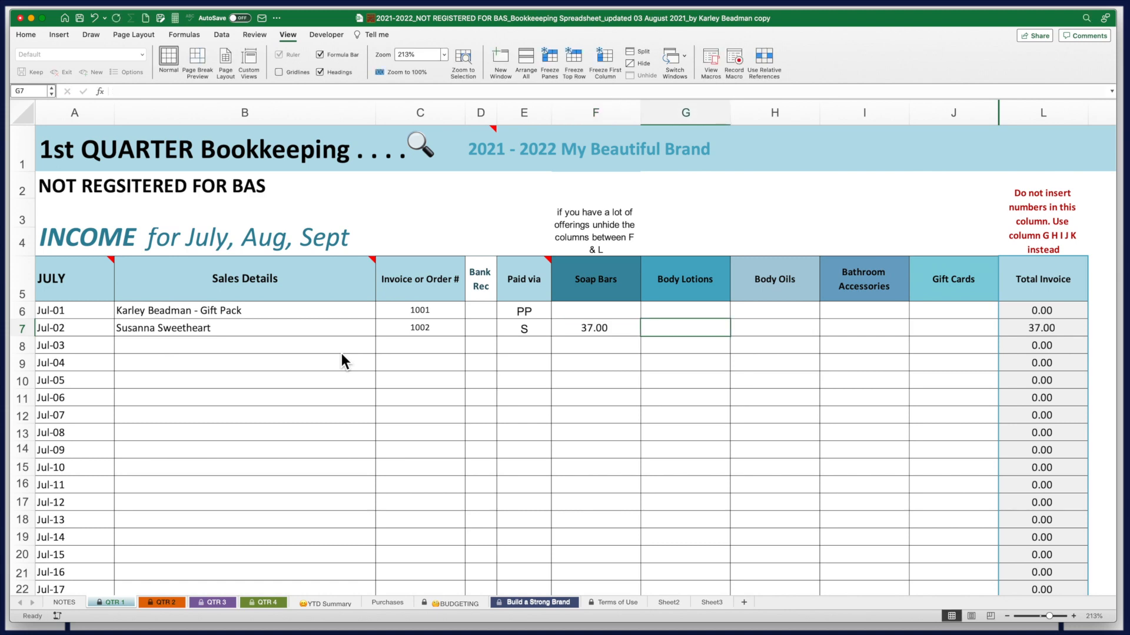
{"action": "type", "text": "42"}
{"action": "key", "text": "Tab"}
{"action": "type", "text": "29"}
{"action": "key", "text": "Tab"}
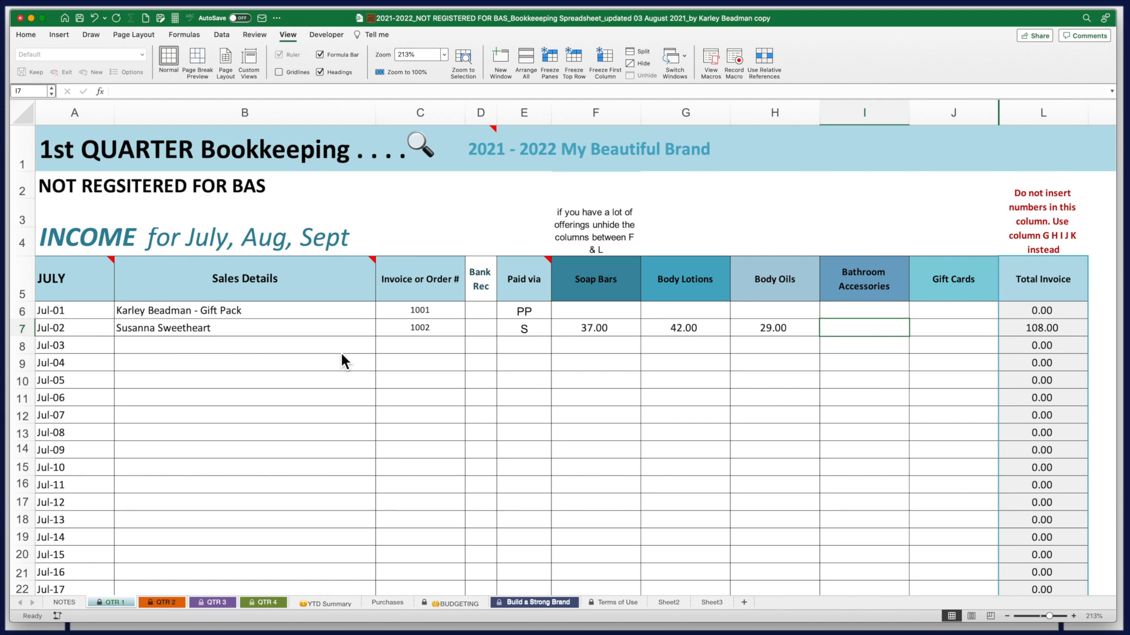
{"action": "type", "text": "189"}
{"action": "key", "text": "Tab"}
{"action": "key", "text": "Tab"}
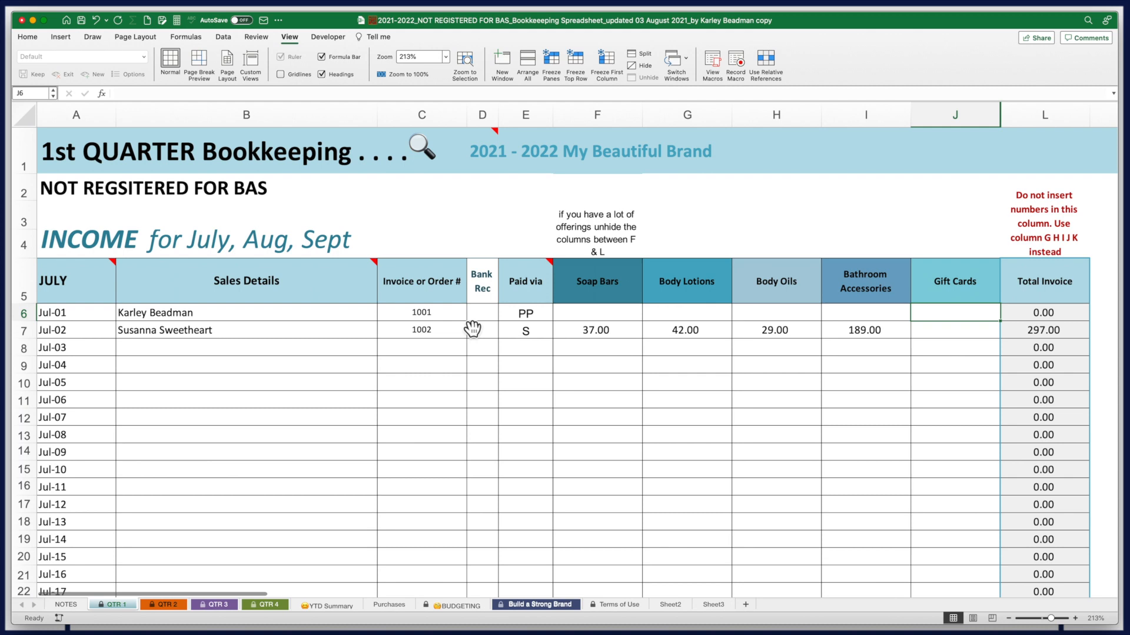
Enter 200 under Gift Cards so the Jul-01 row totals 200.00
{"action": "type", "text": "200"}
{"action": "key", "text": "Return"}
{"action": "left_click", "coordinate": [151, 356]}
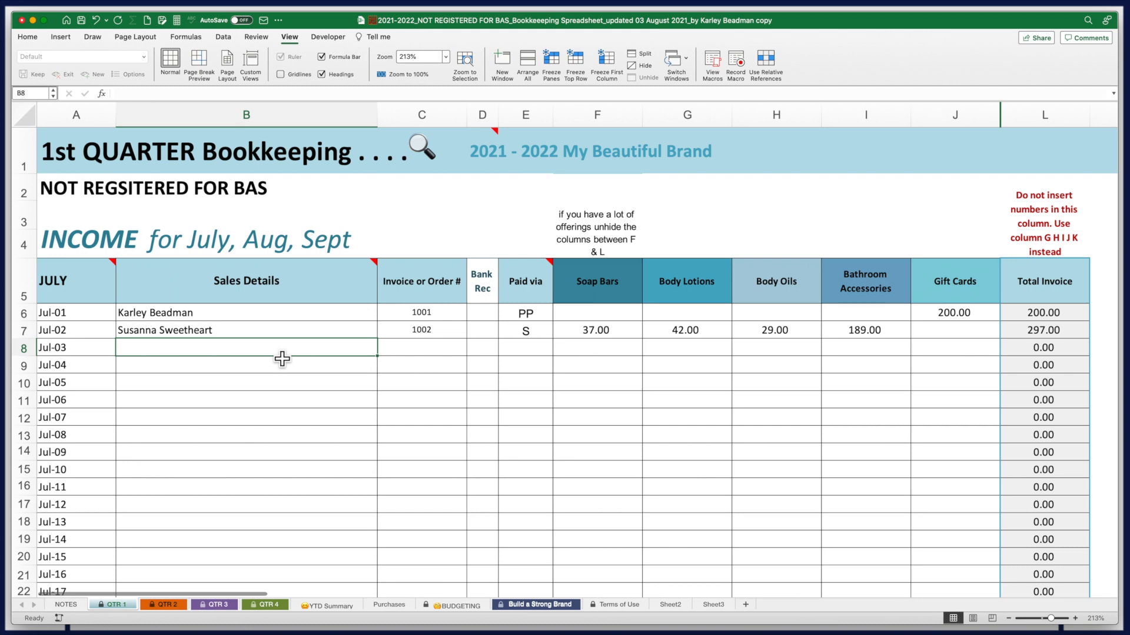
Record row 8's client sale, invoice 1003 via PP, with amounts 37, 84 and 189
{"action": "key", "text": "Tab"}
{"action": "type", "text": "1003"}
{"action": "key", "text": "Tab"}
{"action": "key", "text": "Tab"}
{"action": "type", "text": "PP"}
{"action": "key", "text": "Tab"}
{"action": "type", "text": "37"}
{"action": "key", "text": "Tab"}
{"action": "type", "text": "84"}
{"action": "key", "text": "Tab"}
Enter row 9's Jul-03 client sale with invoice 1004 and a 116 amount
{"action": "key", "text": "Tab"}
{"action": "type", "text": "189"}
{"action": "left_click", "coordinate": [90, 366]}
{"action": "type", "text": "3-Jul"}
{"action": "key", "text": "Tab"}
{"action": "key", "text": "Tab"}
{"action": "type", "text": "1004"}
Enter row 10's Jul-03 client sale, invoice 1005, paid via S, for 185
{"action": "key", "text": "Tab"}
{"action": "key", "text": "Tab"}
{"action": "key", "text": "Tab"}
{"action": "key", "text": "Tab"}
{"action": "key", "text": "Tab"}
{"action": "type", "text": "116"}
{"action": "left_click", "coordinate": [85, 387]}
{"action": "type", "text": "3-Jul"}
{"action": "key", "text": "Tab"}
{"action": "key", "text": "Tab"}
{"action": "type", "text": "1005"}
Add the Jul-03 'Wholesale Order - House of Beauty', invoice 1006 via S, for 370
{"action": "key", "text": "Tab"}
{"action": "key", "text": "Tab"}
{"action": "type", "text": "S"}
{"action": "left_click", "coordinate": [539, 370]}
{"action": "type", "text": "S"}
{"action": "left_click", "coordinate": [596, 383]}
{"action": "type", "text": "185"}
{"action": "left_click", "coordinate": [118, 404]}
{"action": "left_click", "coordinate": [79, 403]}
{"action": "type", "text": "1-Jul"}
{"action": "key", "text": "Tab"}
{"action": "type", "text": "Wholesale Order "}
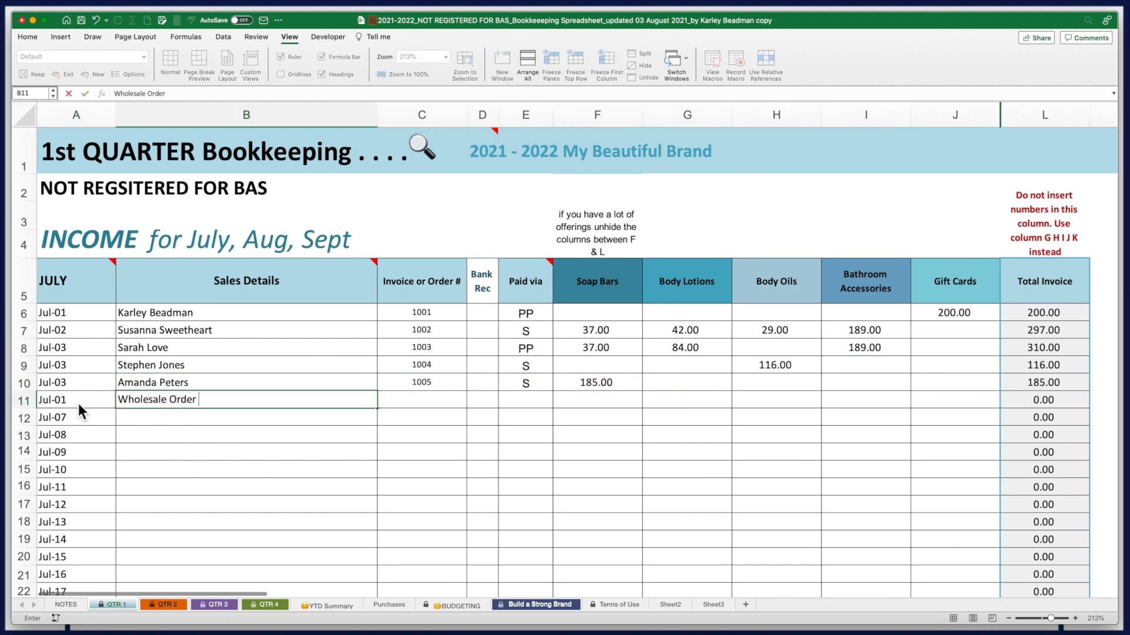
{"action": "type", "text": "- House of Beauty"}
{"action": "key", "text": "Tab"}
{"action": "type", "text": "1006"}
{"action": "key", "text": "Tab"}
{"action": "key", "text": "Tab"}
{"action": "type", "text": "S"}
{"action": "key", "text": "Tab"}
{"action": "type", "text": "370"}
{"action": "key", "text": "Tab"}
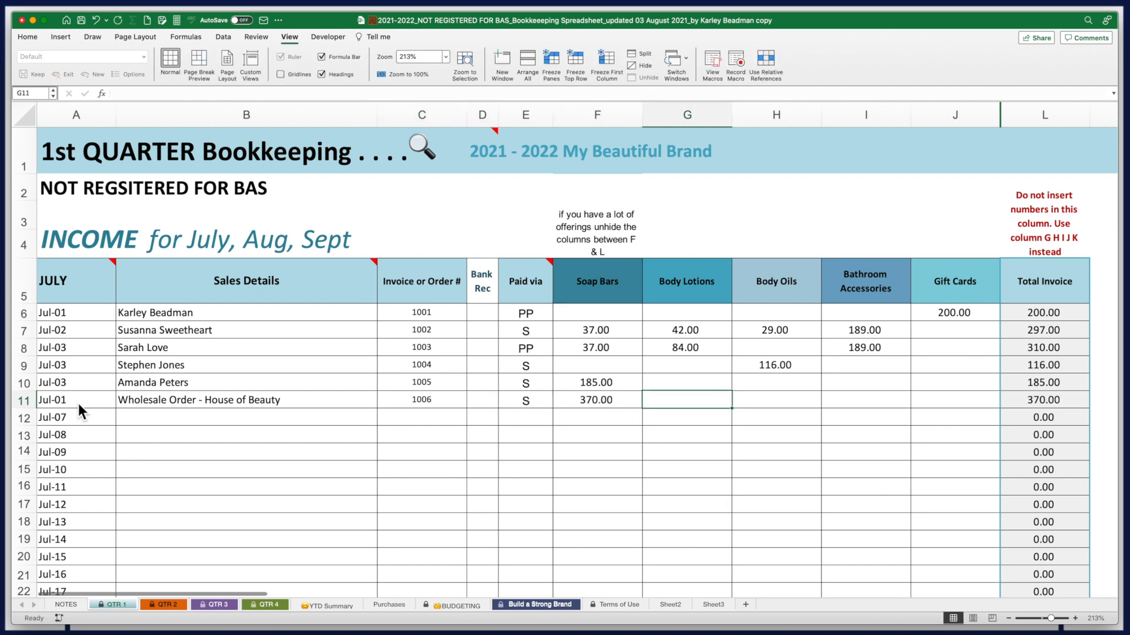
{"action": "left_click", "coordinate": [86, 403]}
{"action": "type", "text": "3-Jul"}
Add the Jul-03 'Wholesale Order - Luxury Body Products', invoice 1007 via S, with 555 and 290
{"action": "key", "text": "Tab"}
{"action": "left_click", "coordinate": [89, 417]}
{"action": "type", "text": "3-Jul"}
{"action": "key", "text": "Tab"}
{"action": "type", "text": "Wholesale Order - Luxury"}
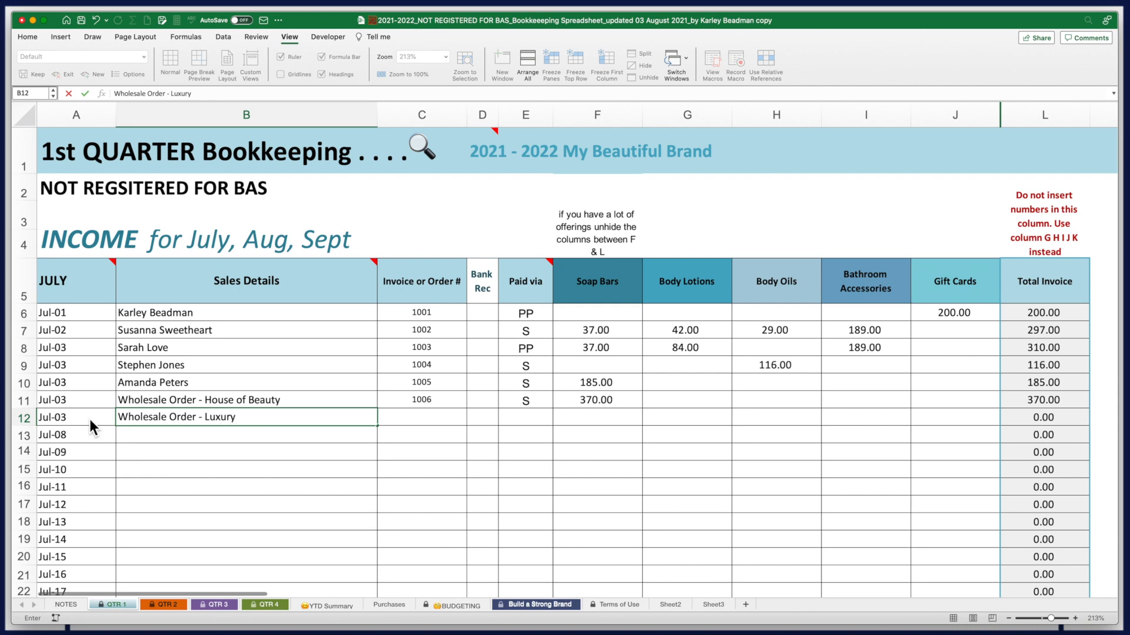
{"action": "type", "text": " Body Products"}
{"action": "key", "text": "Tab"}
{"action": "type", "text": "1007"}
{"action": "key", "text": "Tab"}
{"action": "key", "text": "Tab"}
{"action": "type", "text": "S"}
{"action": "key", "text": "Tab"}
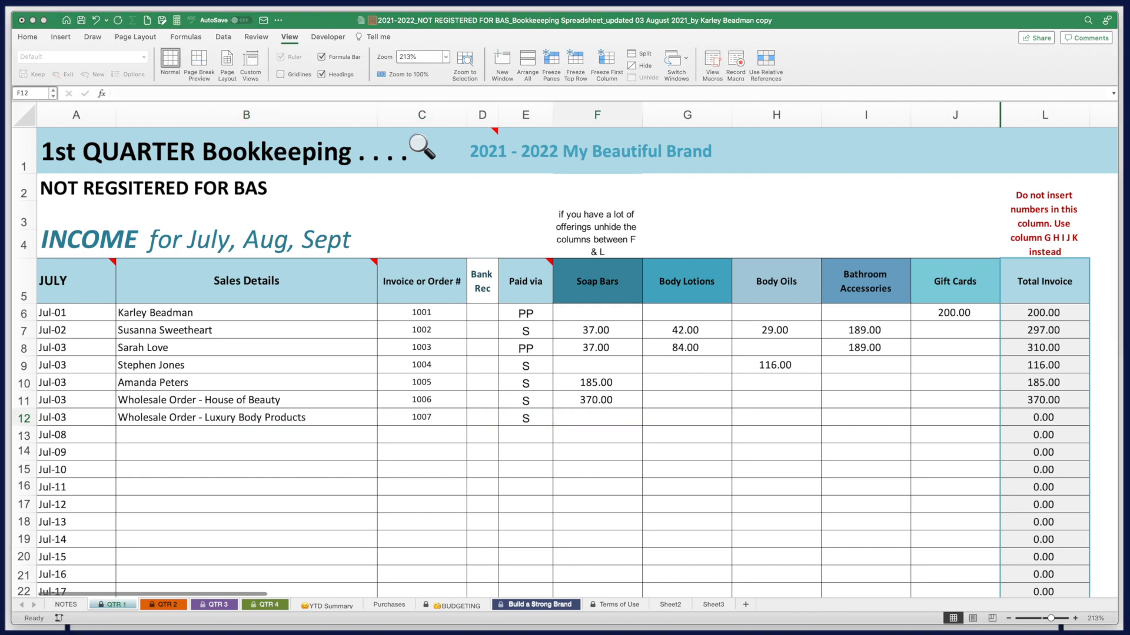
{"action": "type", "text": "555"}
Add the Jul-04 'Trade Show - Melbourne Gift Fair' via S with 1500, 2000 and 600
{"action": "key", "text": "Tab"}
{"action": "key", "text": "Tab"}
{"action": "type", "text": "290"}
{"action": "key", "text": "Return"}
{"action": "type", "text": "4-Jul"}
{"action": "key", "text": "Tab"}
{"action": "type", "text": "Trade Show - Melbourne Gift Fair"}
{"action": "key", "text": "Tab"}
{"action": "key", "text": "Tab"}
{"action": "key", "text": "Tab"}
{"action": "type", "text": "S"}
{"action": "key", "text": "Tab"}
{"action": "type", "text": "1500"}
{"action": "key", "text": "Tab"}
{"action": "type", "text": "2000"}
{"action": "key", "text": "Tab"}
{"action": "key", "text": "Tab"}
{"action": "type", "text": "600"}
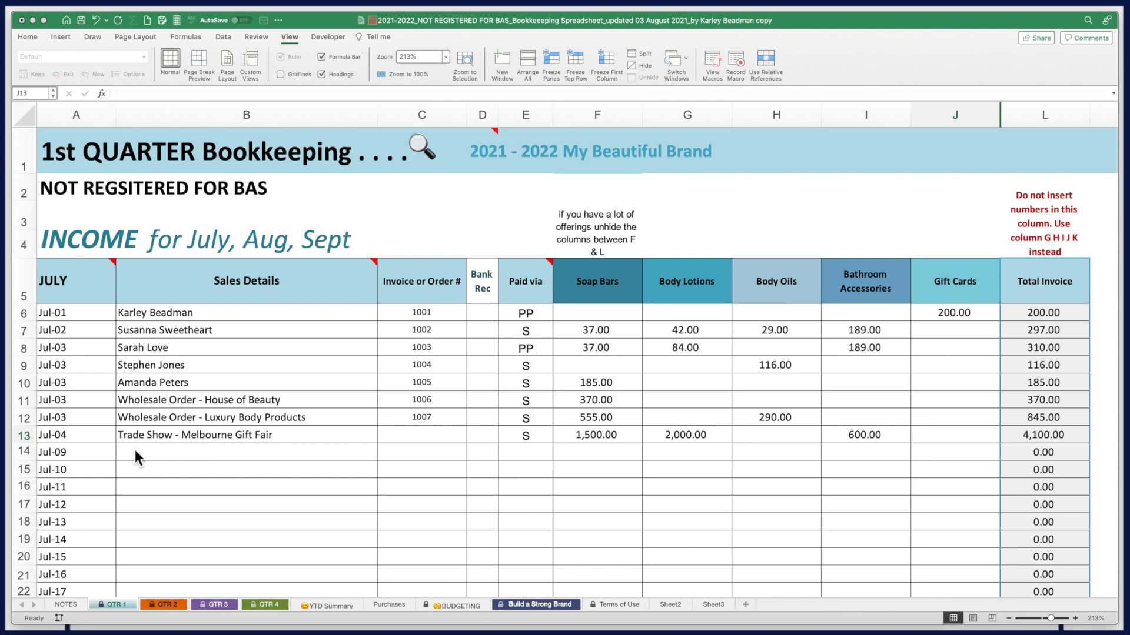
Unhide column K and head it Body Mist beside Gift Cards
{"action": "left_click_drag", "start_coordinate": [989, 107], "coordinate": [1044, 118]}
{"action": "right_click", "coordinate": [1044, 118]}
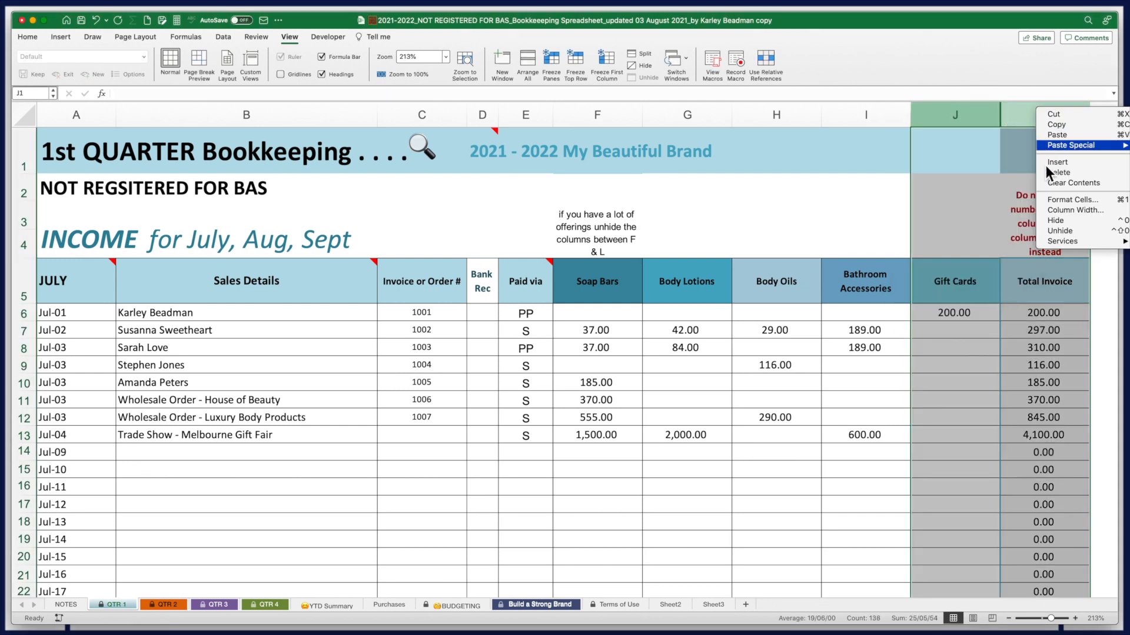
{"action": "left_click", "coordinate": [1061, 231]}
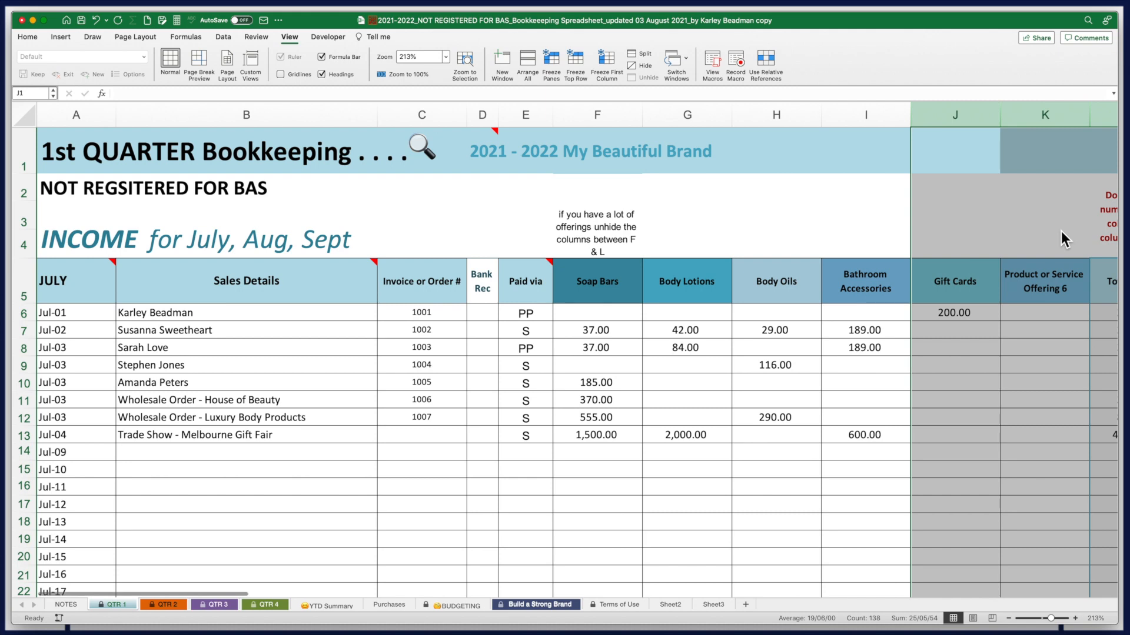
{"action": "left_click", "coordinate": [1047, 292]}
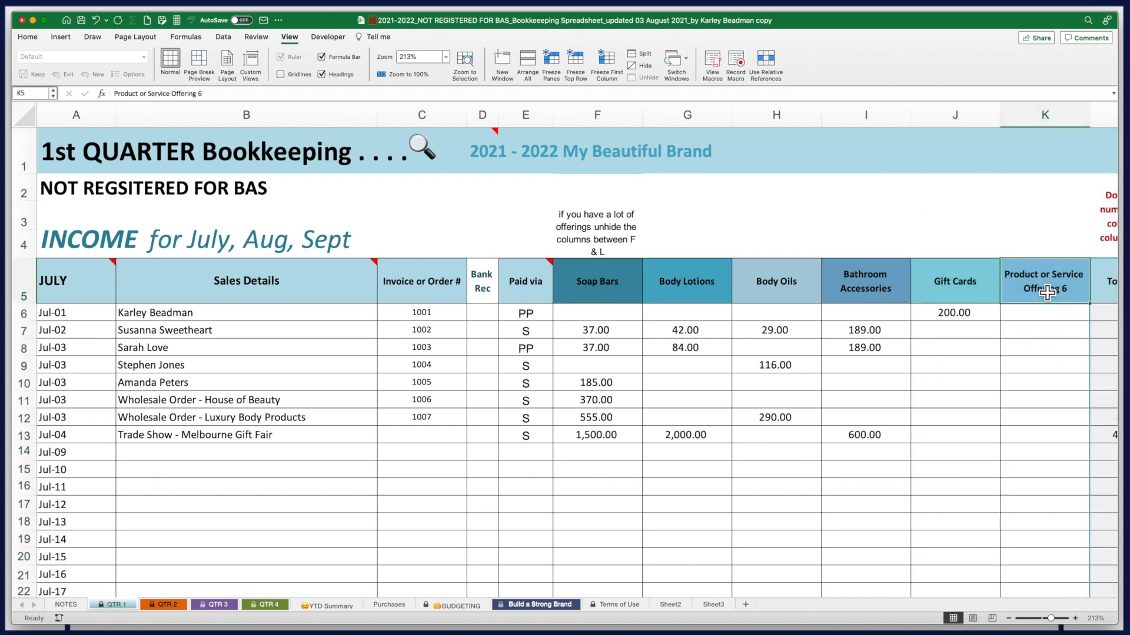
{"action": "type", "text": "Body Mist"}
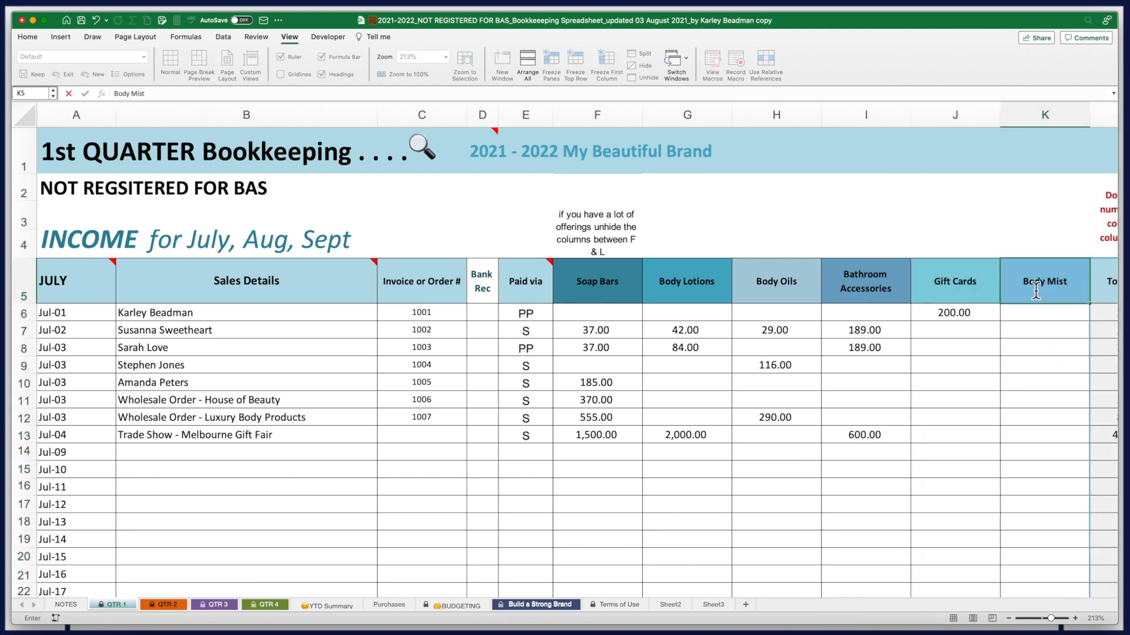
{"action": "left_click", "coordinate": [146, 461]}
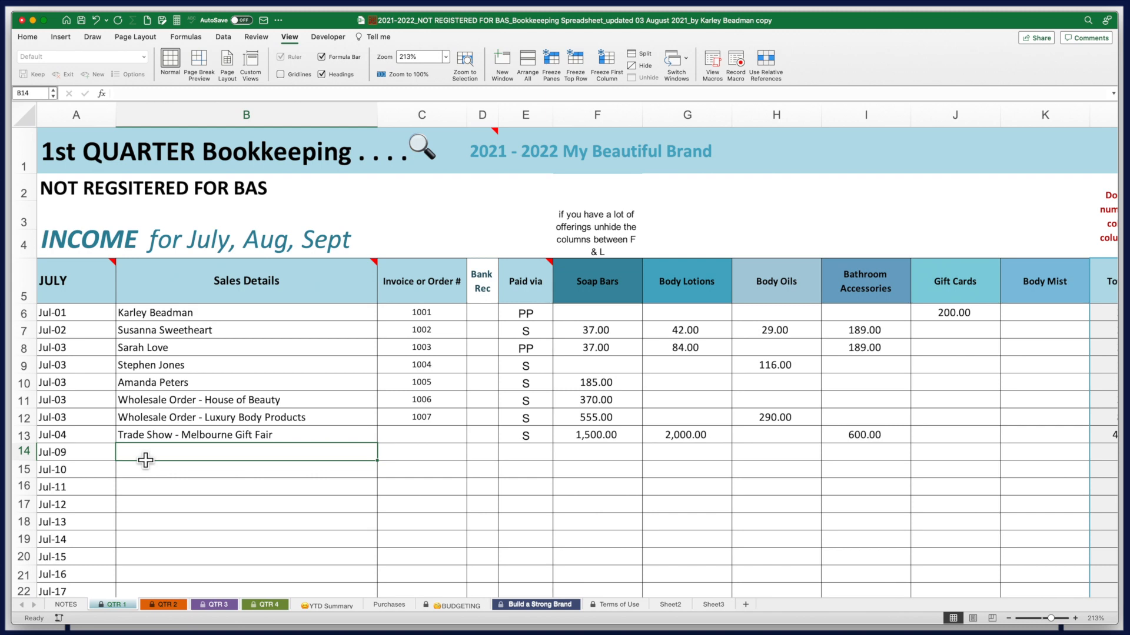
Enter row 14: client name, invoice 1008, paid via PP, 69.00 Body Mist
{"action": "key", "text": "Tab"}
{"action": "type", "text": "1008"}
{"action": "key", "text": "Tab"}
{"action": "key", "text": "Tab"}
{"action": "type", "text": "PP"}
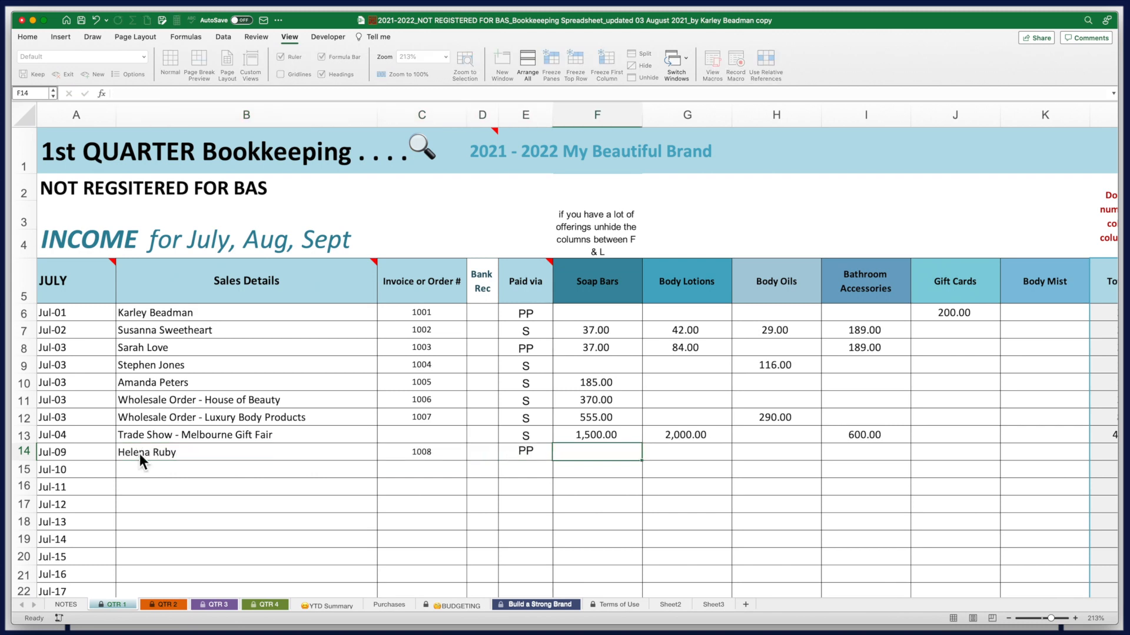
{"action": "key", "text": "Tab"}
{"action": "key", "text": "Tab"}
{"action": "key", "text": "Tab"}
{"action": "key", "text": "Tab"}
{"action": "key", "text": "Tab"}
{"action": "key", "text": "Tab"}
{"action": "type", "text": "69"}
{"action": "key", "text": "Return"}
Enter row 15: client name, invoice 1009, paid via S, Soap Bars 37 and 207, dated 10 July
{"action": "key", "text": "Tab"}
{"action": "type", "text": "1009"}
{"action": "key", "text": "Tab"}
{"action": "key", "text": "Tab"}
{"action": "type", "text": "S"}
{"action": "key", "text": "Tab"}
{"action": "type", "text": "37"}
{"action": "key", "text": "Tab"}
{"action": "key", "text": "Tab"}
{"action": "key", "text": "Tab"}
{"action": "key", "text": "Tab"}
{"action": "key", "text": "Tab"}
{"action": "type", "text": "207"}
{"action": "left_click", "coordinate": [81, 473]}
{"action": "type", "text": "10 July"}
Fill row 16 with invoice 1010, paid via S, 207 Soap Bars and 100 Gift Cards
{"action": "left_click", "coordinate": [148, 491]}
{"action": "key", "text": "Tab"}
{"action": "type", "text": "1010"}
{"action": "key", "text": "Tab"}
{"action": "key", "text": "Tab"}
{"action": "type", "text": "S"}
{"action": "key", "text": "Tab"}
{"action": "type", "text": "111"}
{"action": "left_click", "coordinate": [1052, 491]}
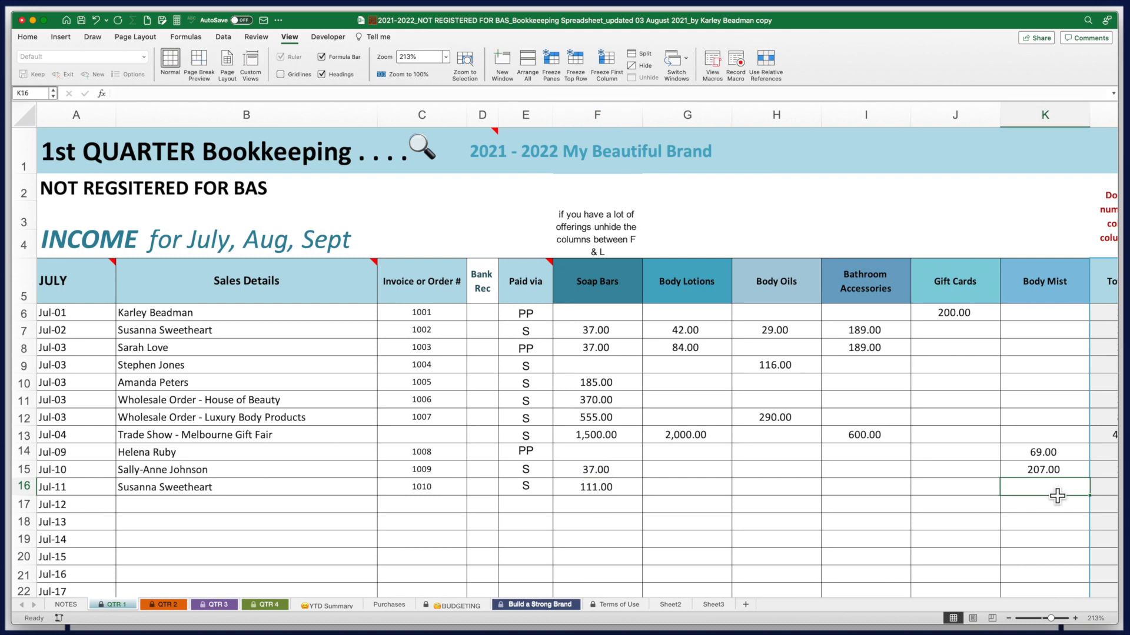
{"action": "type", "text": "207"}
{"action": "left_click", "coordinate": [955, 489]}
{"action": "type", "text": "100"}
{"action": "key", "text": "Return"}
Enter row 17 dated 11 July: client name, invoice 1011, paid via S, 69 Body Mist
{"action": "left_click", "coordinate": [81, 504]}
{"action": "key", "text": "Tab"}
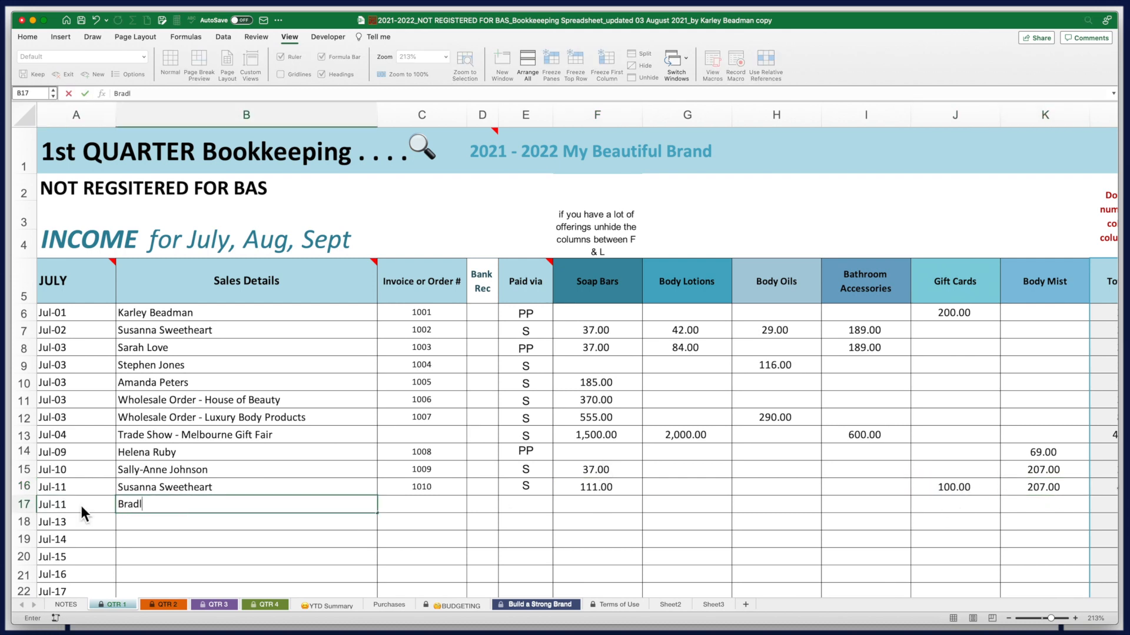
{"action": "key", "text": "Tab"}
{"action": "key", "text": "Tab"}
{"action": "key", "text": "Tab"}
{"action": "left_click", "coordinate": [603, 504]}
{"action": "type", "text": "185"}
{"action": "key", "text": "Tab"}
{"action": "key", "text": "Tab"}
{"action": "key", "text": "Tab"}
{"action": "key", "text": "Tab"}
{"action": "key", "text": "Tab"}
{"action": "type", "text": "69"}
{"action": "left_click", "coordinate": [150, 522]}
Add row 18 as a wholesale order paid via S with 690.00 Body Mist
{"action": "type", "text": "Whol"}
{"action": "left_click", "coordinate": [179, 537]}
{"action": "left_click", "coordinate": [532, 526]}
{"action": "type", "text": "S"}
{"action": "key", "text": "Tab"}
{"action": "key", "text": "Tab"}
{"action": "key", "text": "Tab"}
{"action": "key", "text": "Tab"}
{"action": "key", "text": "Tab"}
{"action": "key", "text": "Tab"}
{"action": "type", "text": "690"}
{"action": "key", "text": "Return"}
{"action": "left_click", "coordinate": [1054, 528]}
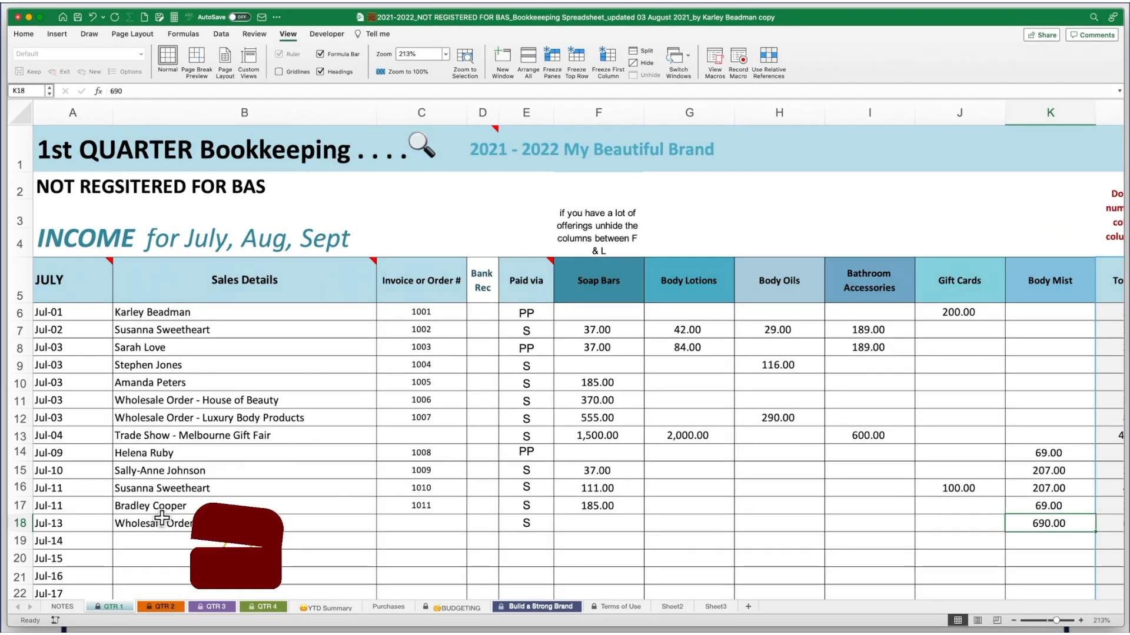
{"action": "left_click", "coordinate": [160, 510]}
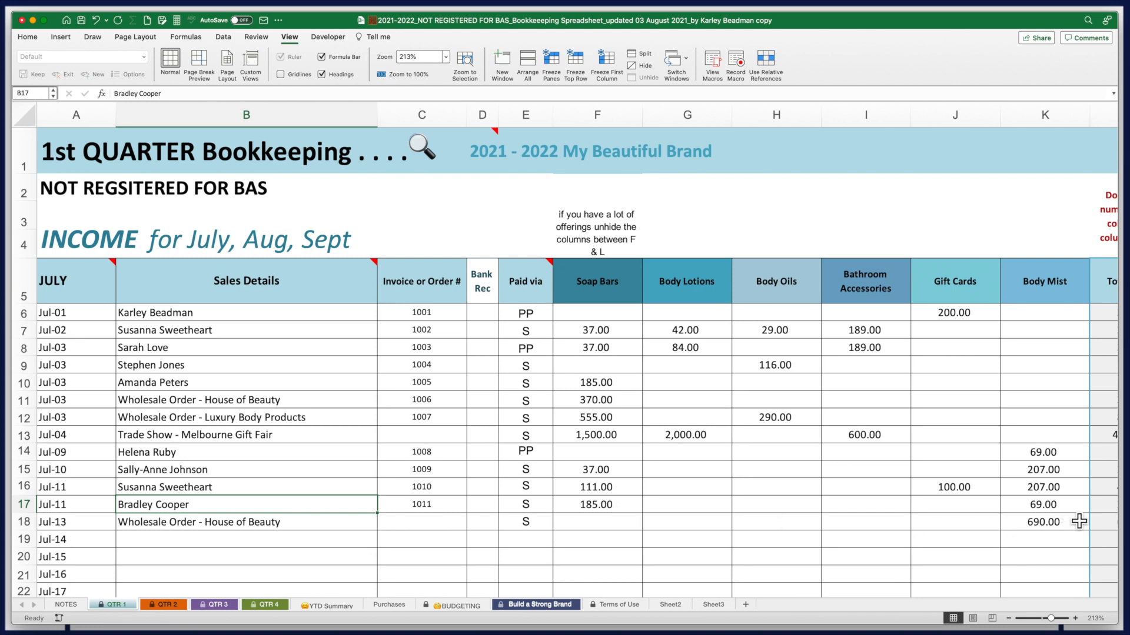
{"action": "key", "text": "super+Tab"}
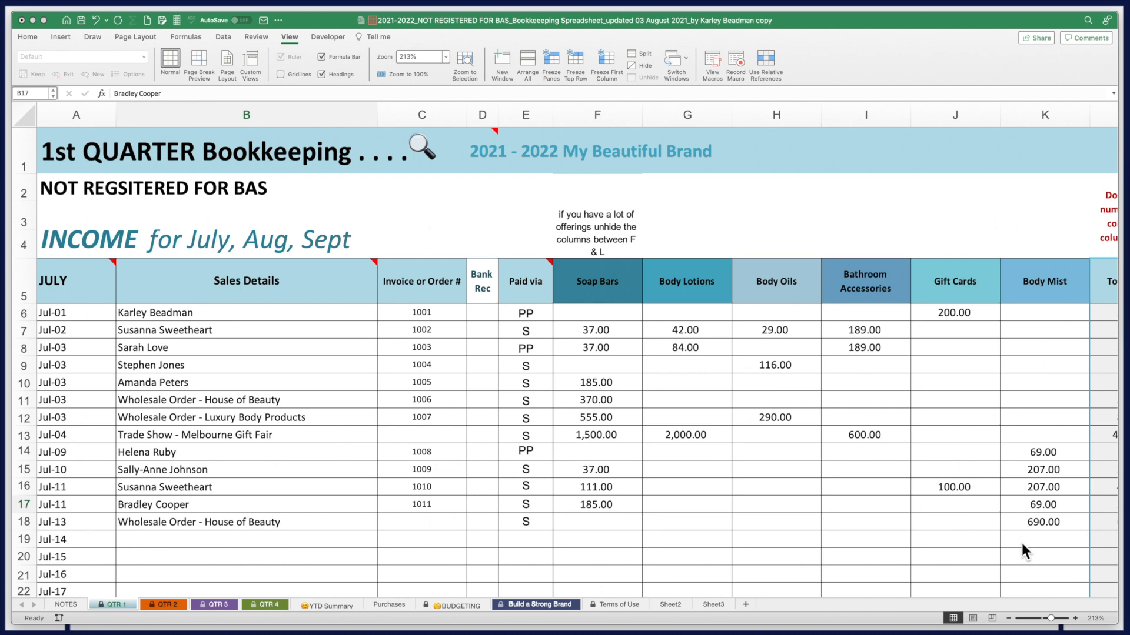
Zoom to 100% to show the 8,098.00 July total with its summary and charts
{"action": "left_click", "coordinate": [399, 56]}
{"action": "type", "text": "100"}
{"action": "key", "text": "Return"}
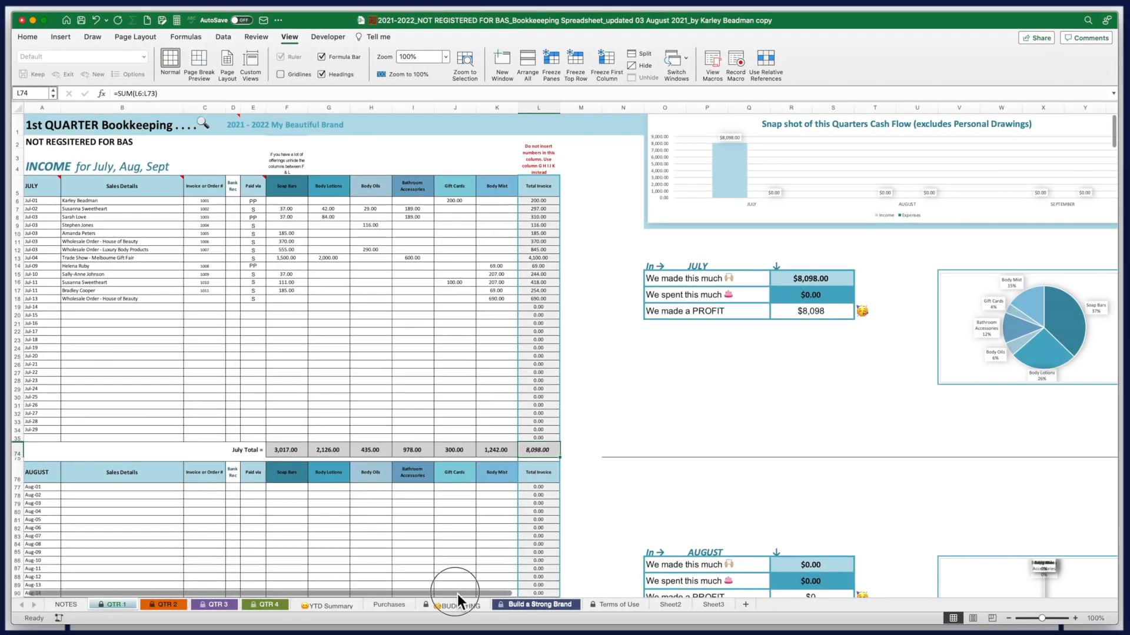
{"action": "left_click_drag", "start_coordinate": [457, 594], "coordinate": [645, 600]}
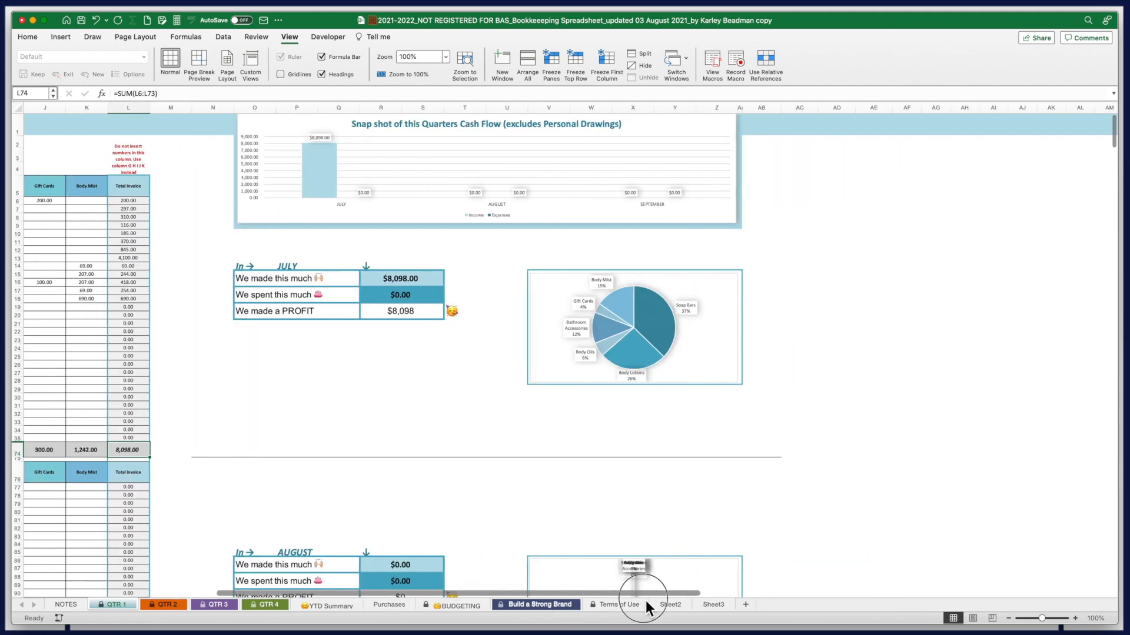
{"action": "left_click_drag", "start_coordinate": [1042, 618], "coordinate": [1049, 618]}
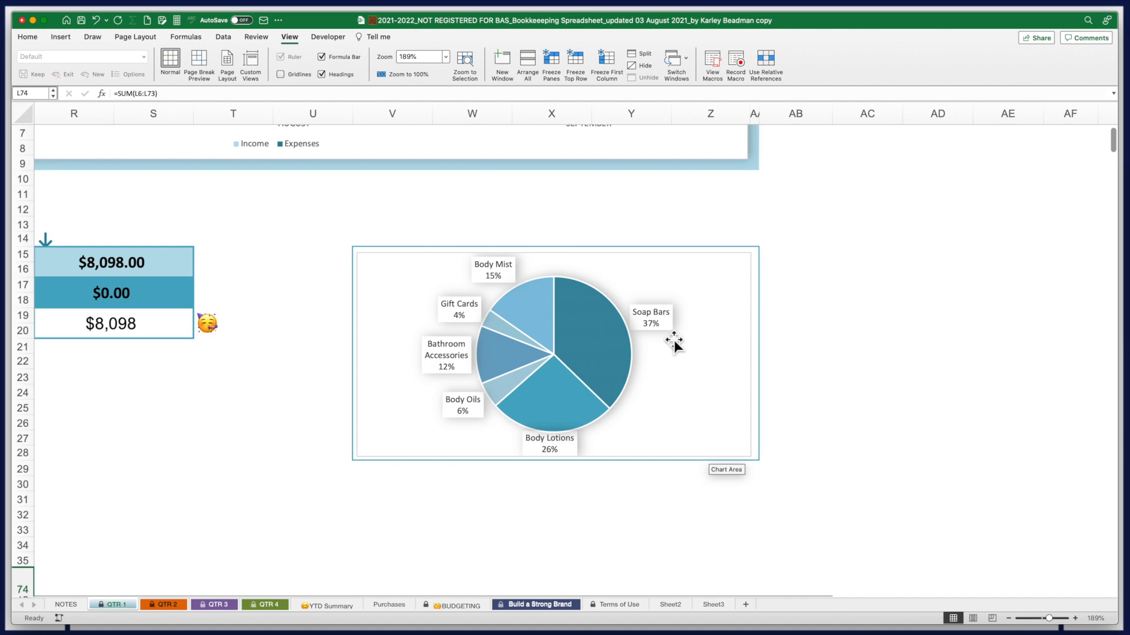
{"action": "mouse_move", "coordinate": [572, 415]}
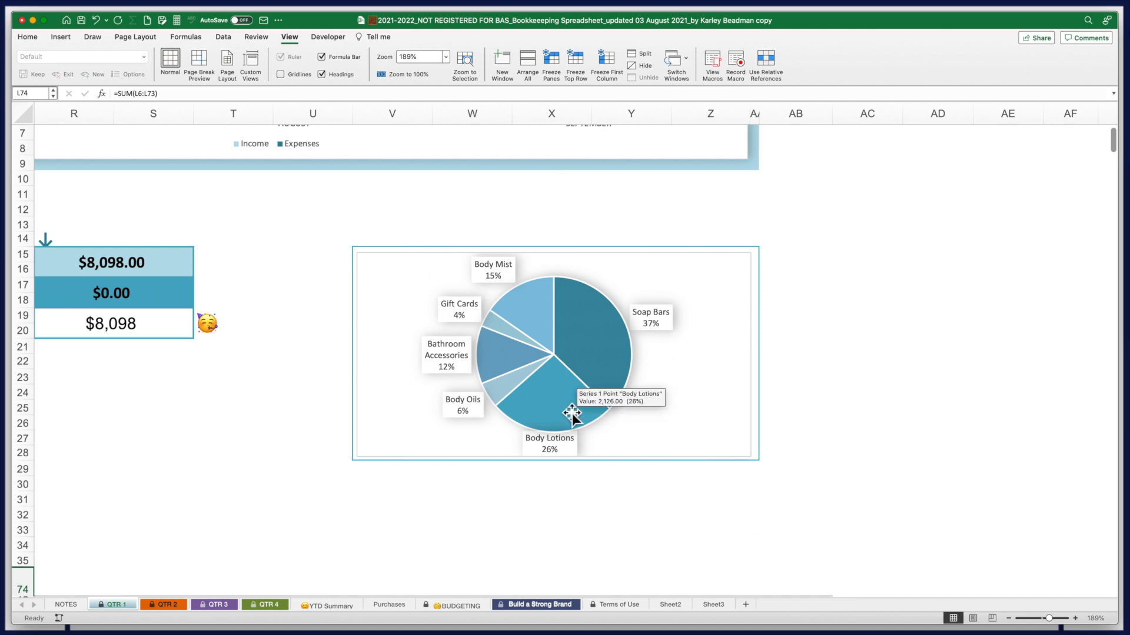
{"action": "mouse_move", "coordinate": [542, 307]}
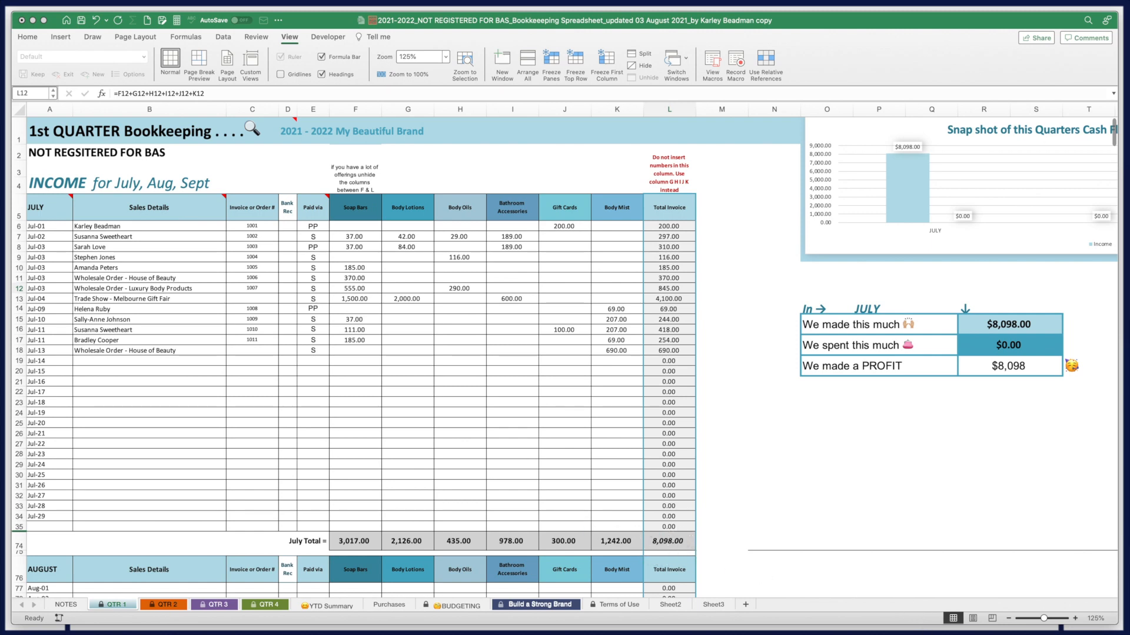
Copy the July sales rows A6:L18
{"action": "left_click_drag", "start_coordinate": [44, 228], "coordinate": [681, 360]}
{"action": "key", "text": "super+c"}
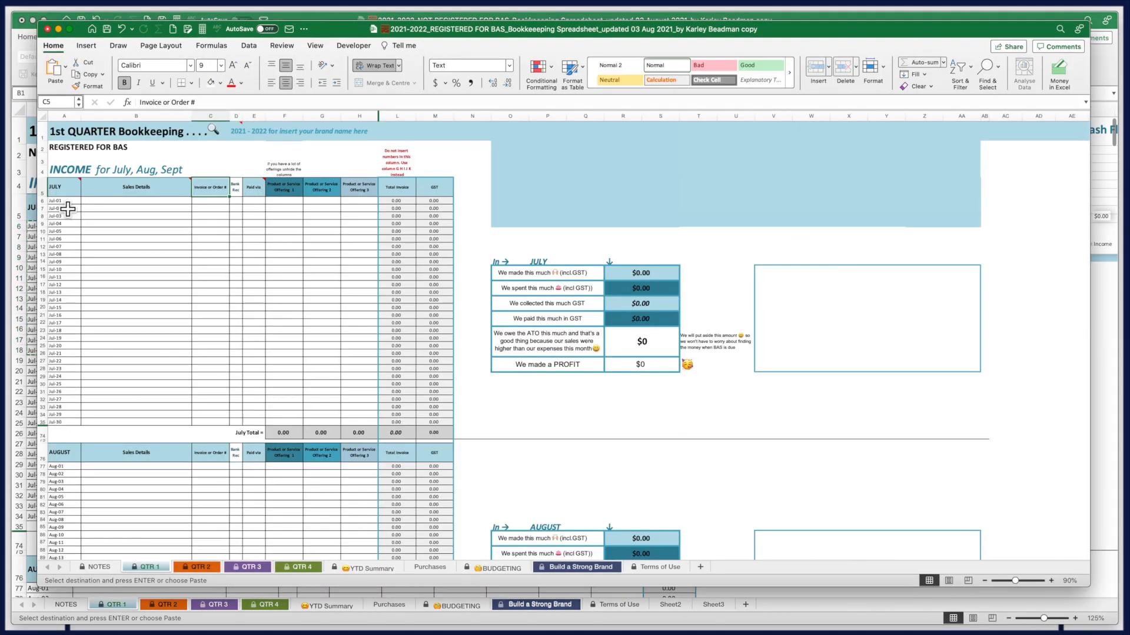
{"action": "left_click", "coordinate": [76, 201]}
Unhide columns I:K in the REGISTERED FOR BAS workbook and paste the July rows at A6
{"action": "left_click_drag", "start_coordinate": [359, 116], "coordinate": [397, 117]}
{"action": "right_click", "coordinate": [402, 117]}
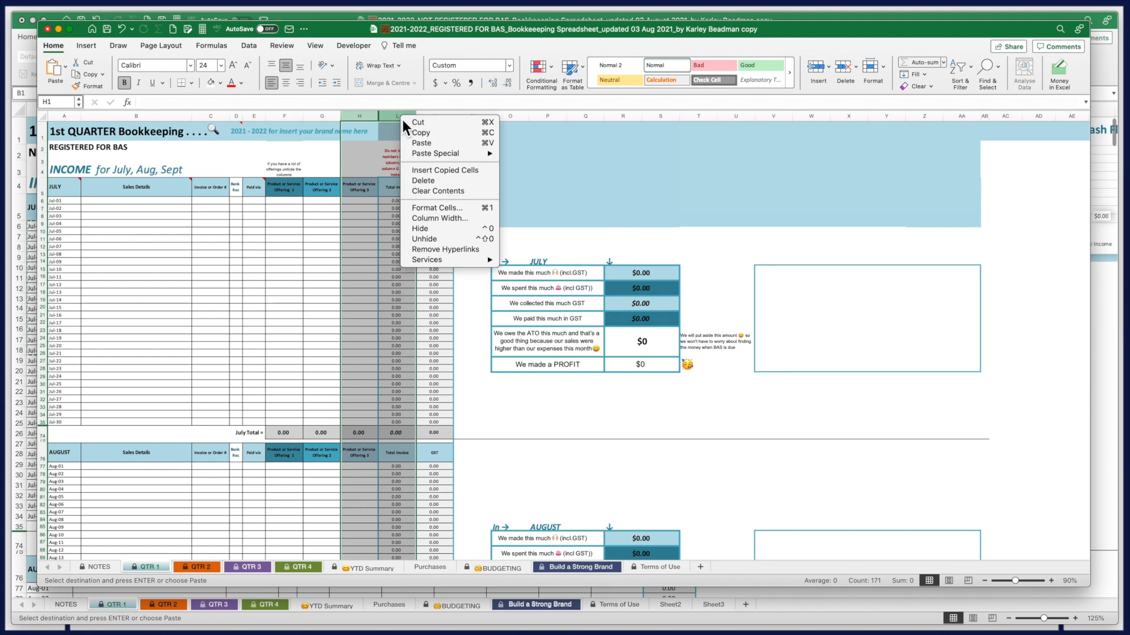
{"action": "left_click", "coordinate": [423, 240]}
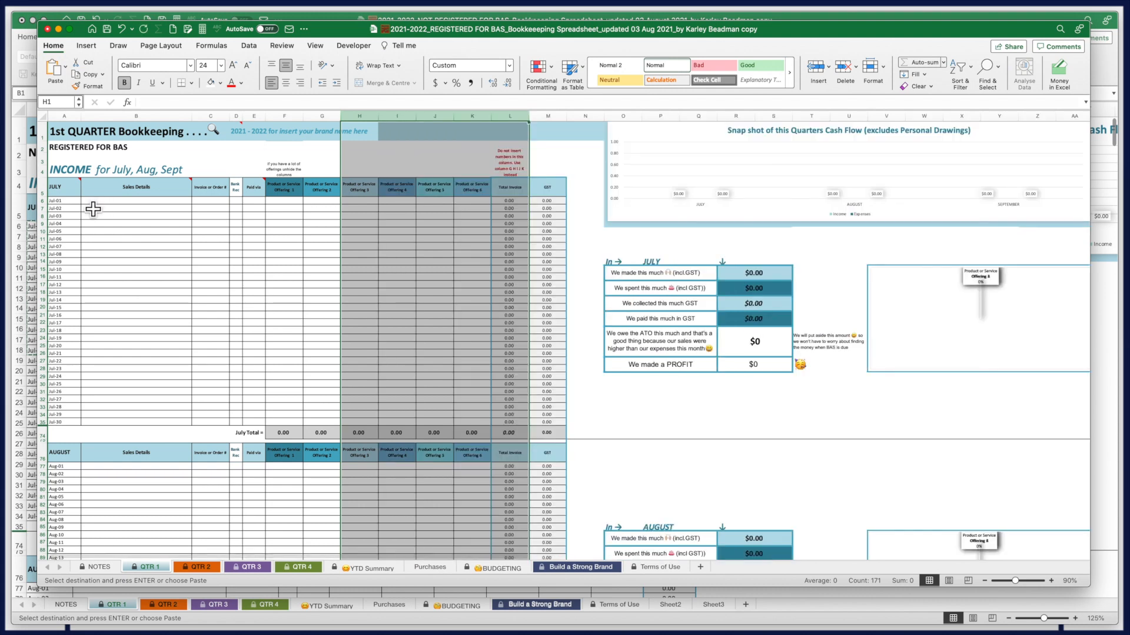
{"action": "left_click", "coordinate": [61, 203]}
{"action": "key", "text": "super+v"}
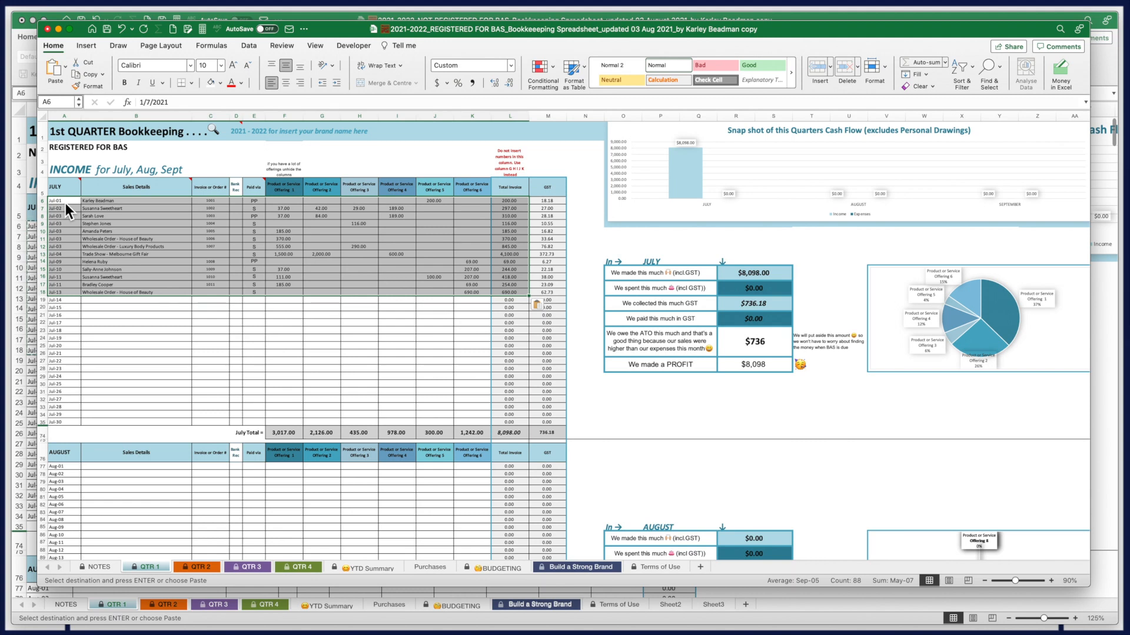
{"action": "left_click_drag", "start_coordinate": [1017, 581], "coordinate": [1032, 581]}
{"action": "left_click_drag", "start_coordinate": [147, 557], "coordinate": [314, 555]}
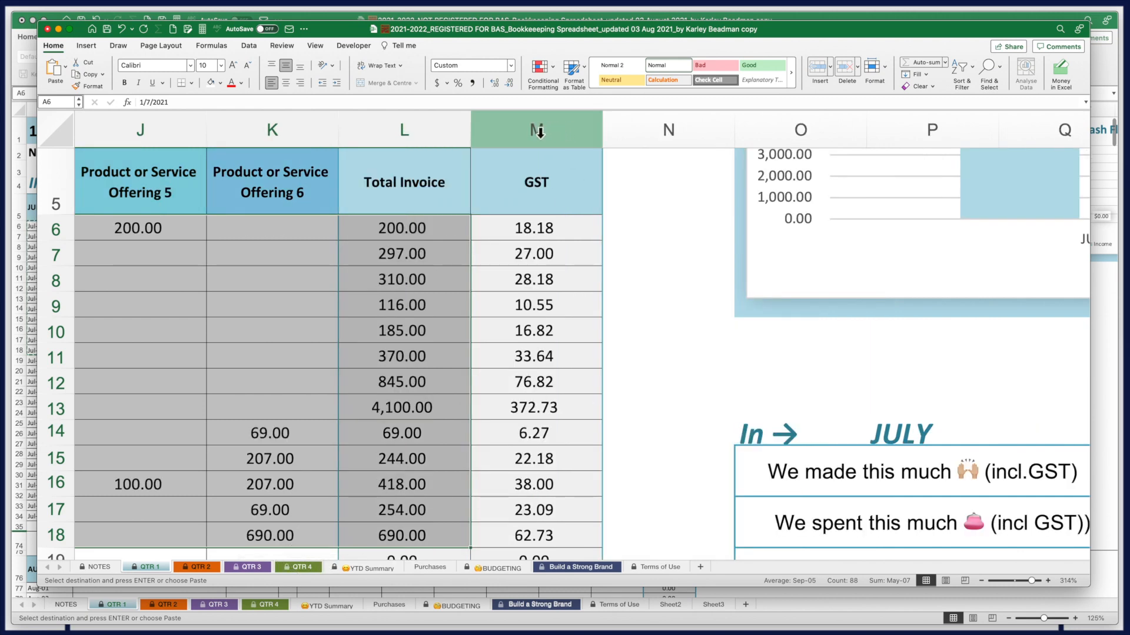
Review the row 6 GST formula, then minimise the REGISTERED FOR BAS workbook
{"action": "left_click", "coordinate": [530, 227]}
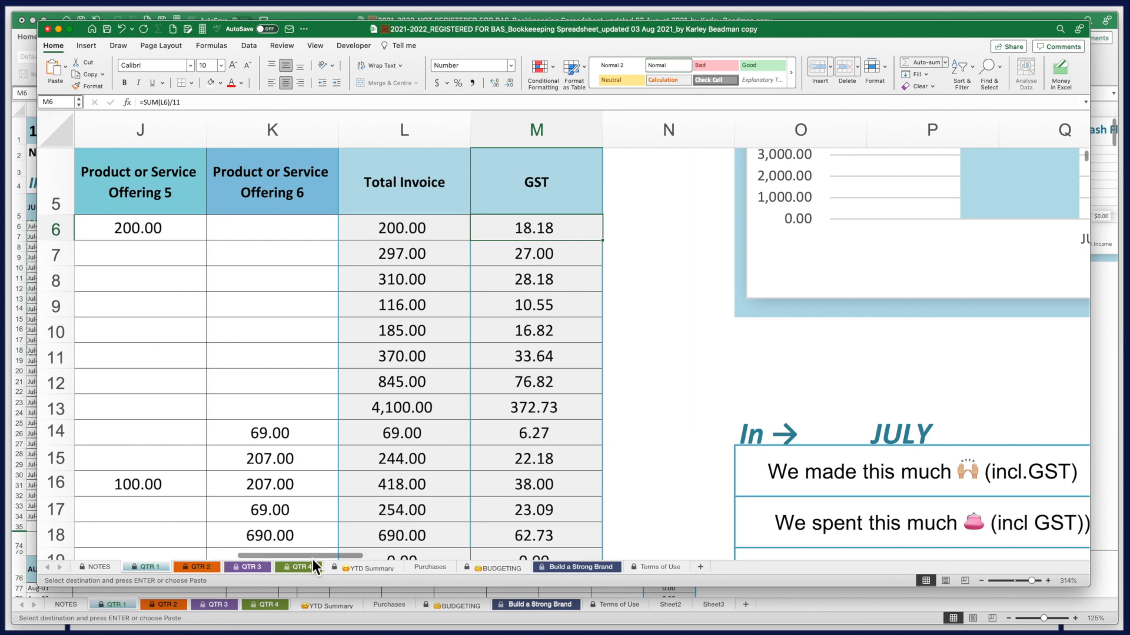
{"action": "left_click_drag", "start_coordinate": [316, 560], "coordinate": [394, 555]}
{"action": "scroll", "coordinate": [404, 497], "scroll_direction": "down", "scroll_amount": 5}
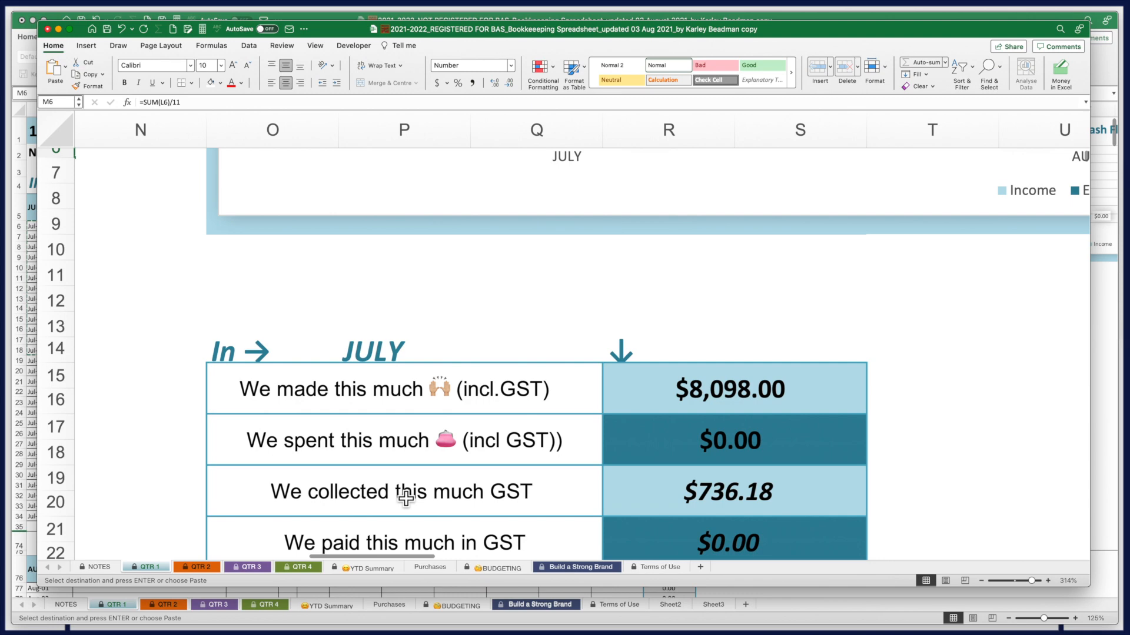
{"action": "scroll", "coordinate": [406, 498], "scroll_direction": "down", "scroll_amount": 5}
{"action": "left_click_drag", "start_coordinate": [400, 557], "coordinate": [410, 557]}
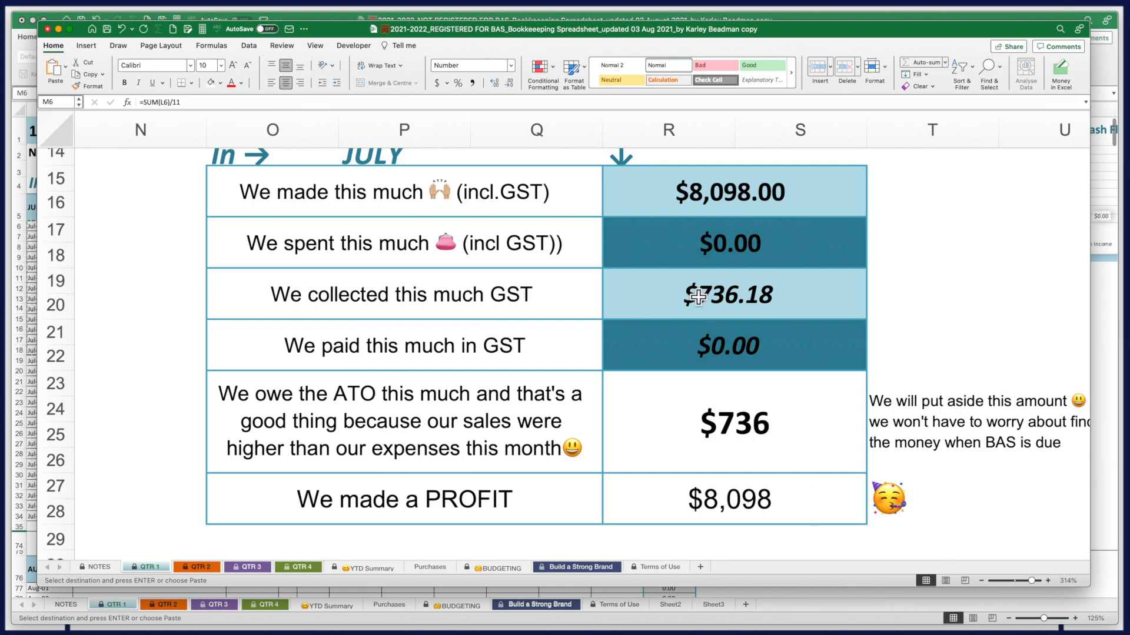
{"action": "left_click", "coordinate": [61, 32]}
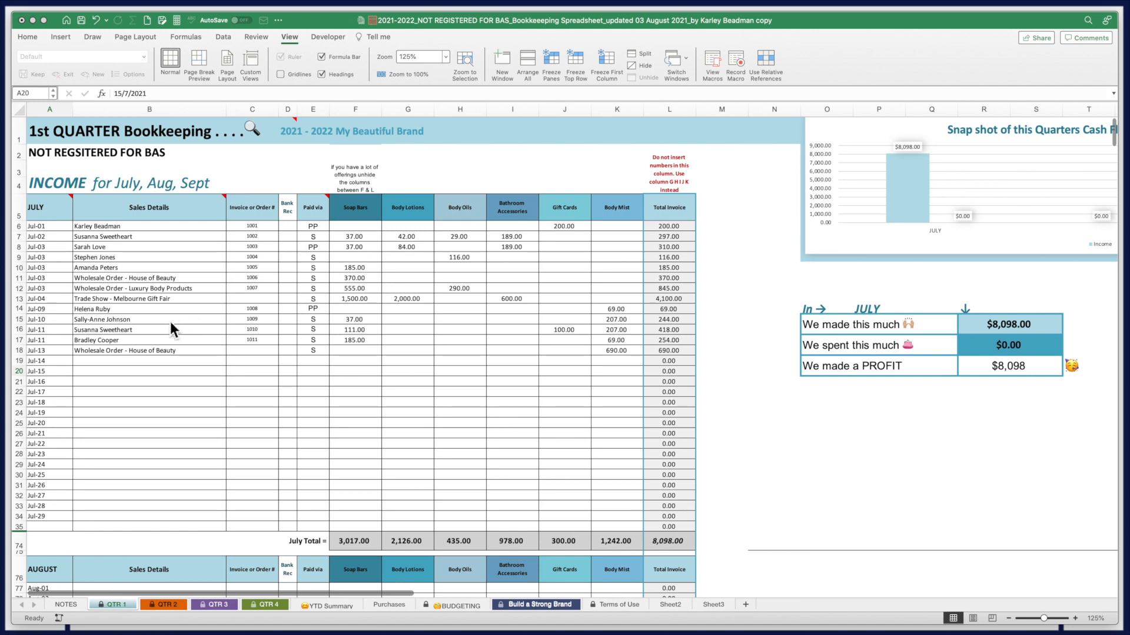
Bring the NOT REGISTERED workbook forward and inspect the formula behind the 4,100.00 Trade Show total
{"action": "left_click", "coordinate": [129, 301]}
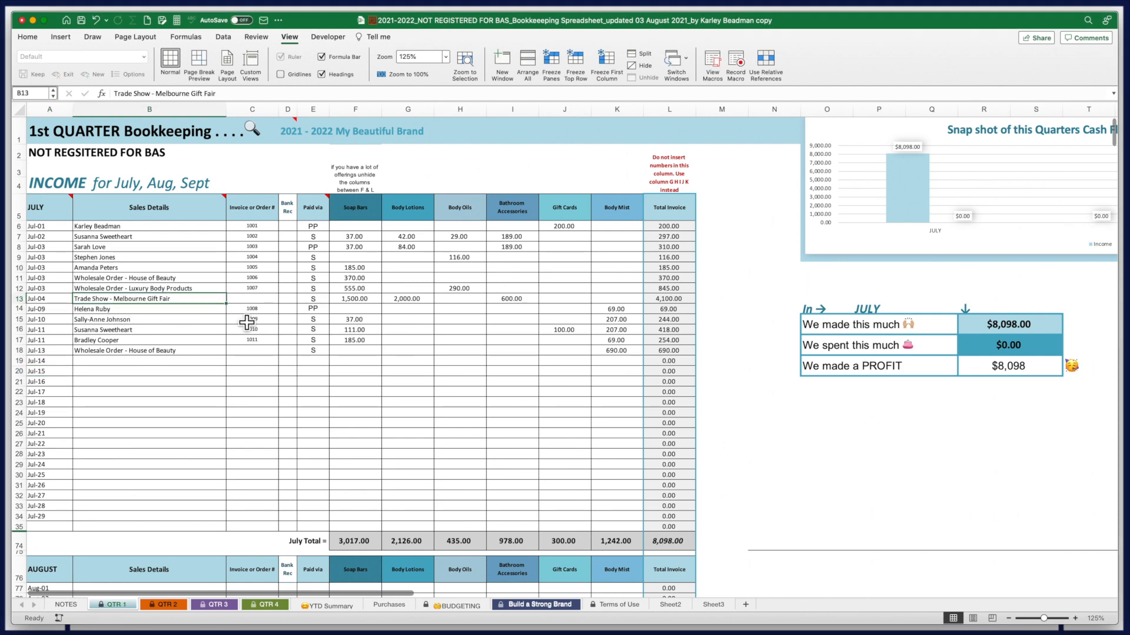
{"action": "left_click", "coordinate": [686, 299]}
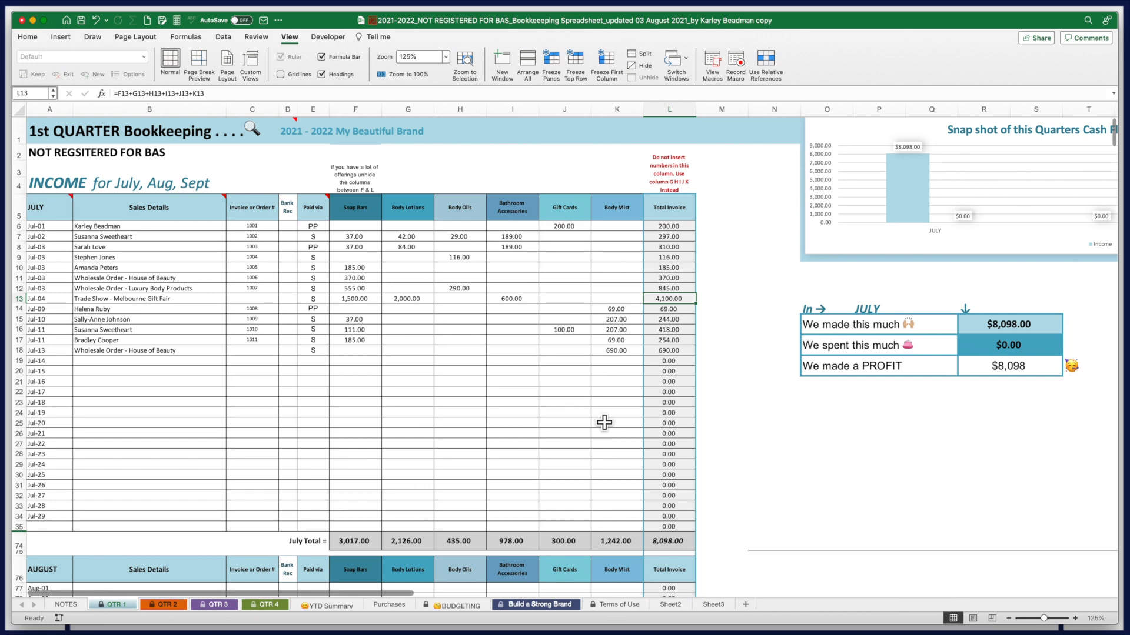
{"action": "left_click", "coordinate": [145, 299]}
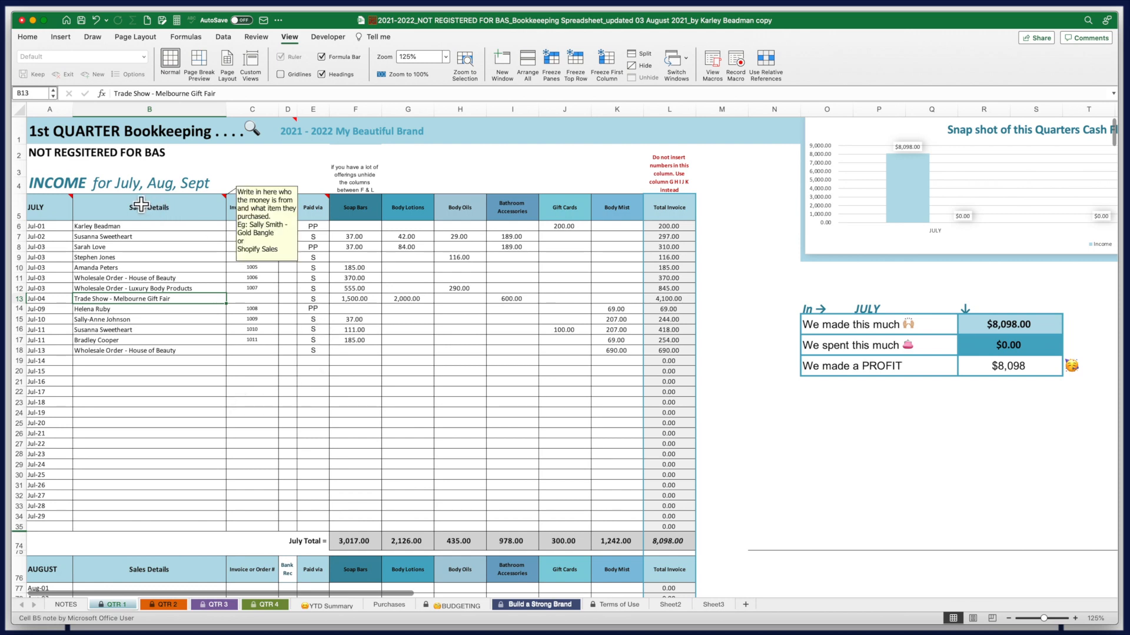
{"action": "scroll", "coordinate": [239, 474], "scroll_direction": "down", "scroll_amount": 3}
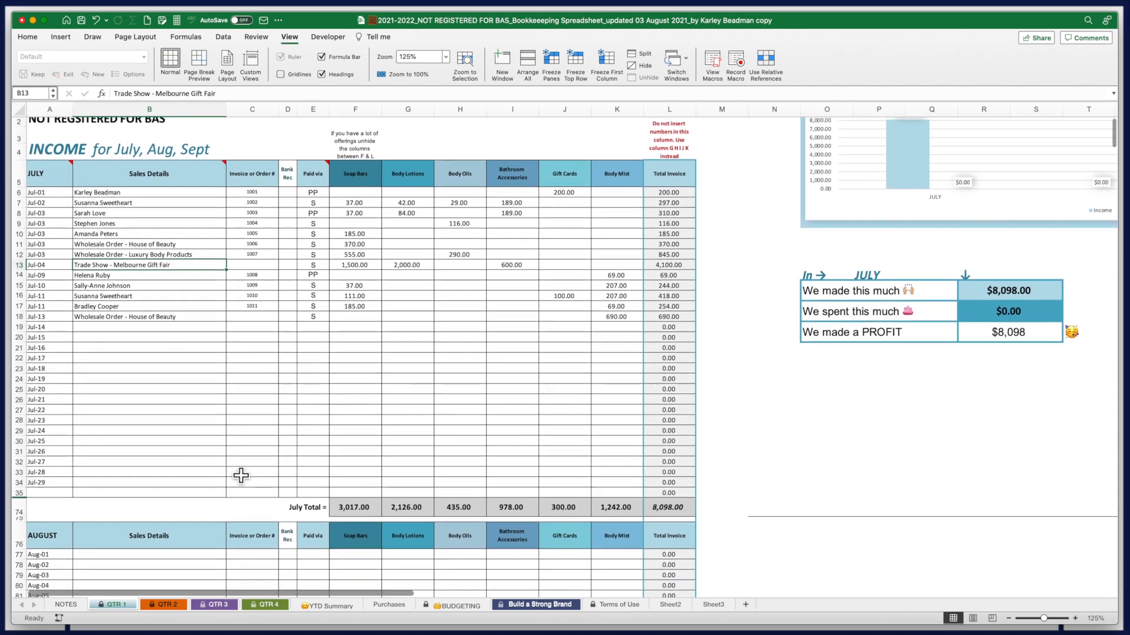
{"action": "scroll", "coordinate": [240, 475], "scroll_direction": "up", "scroll_amount": 3}
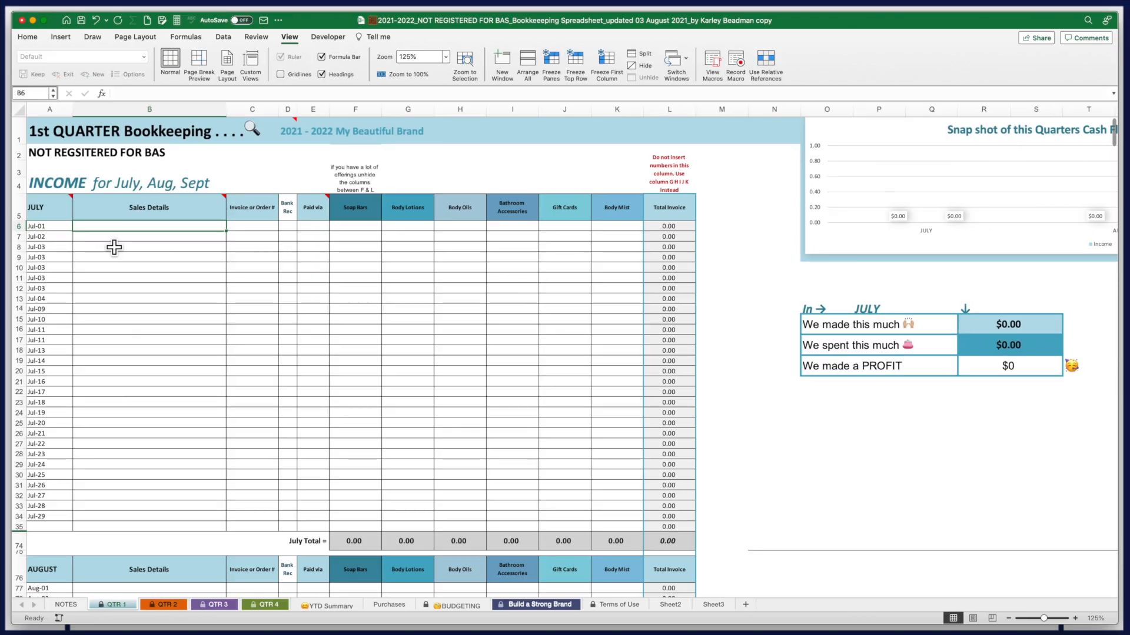
Delete rows 35–76 beneath July, removing the July Total and AUGUST header rows
{"action": "left_click", "coordinate": [49, 527]}
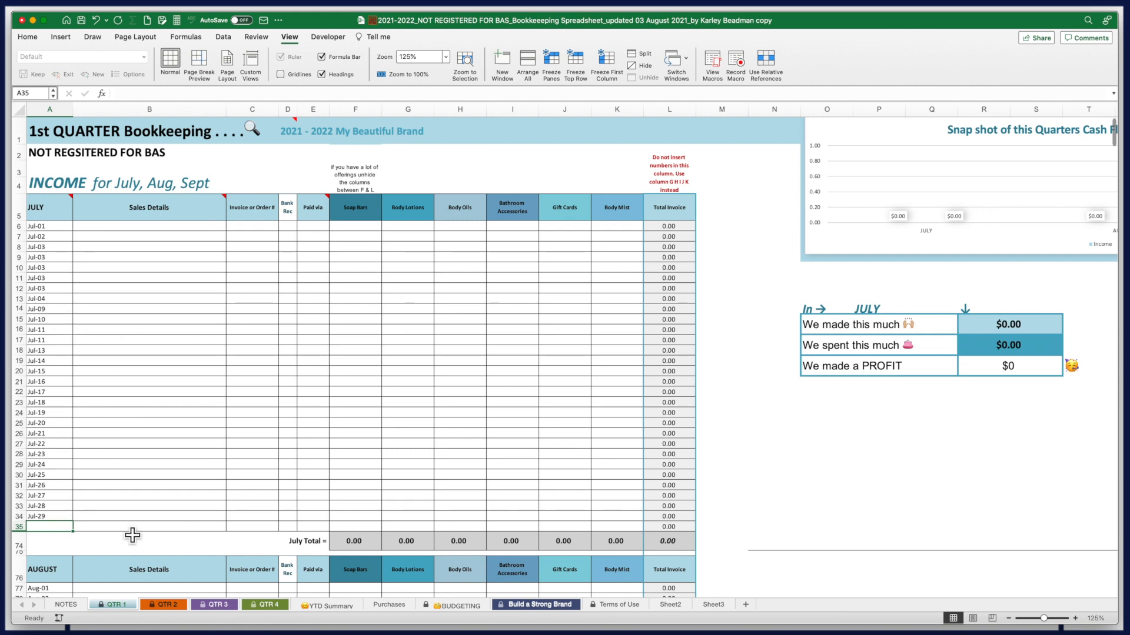
{"action": "left_click", "coordinate": [18, 527]}
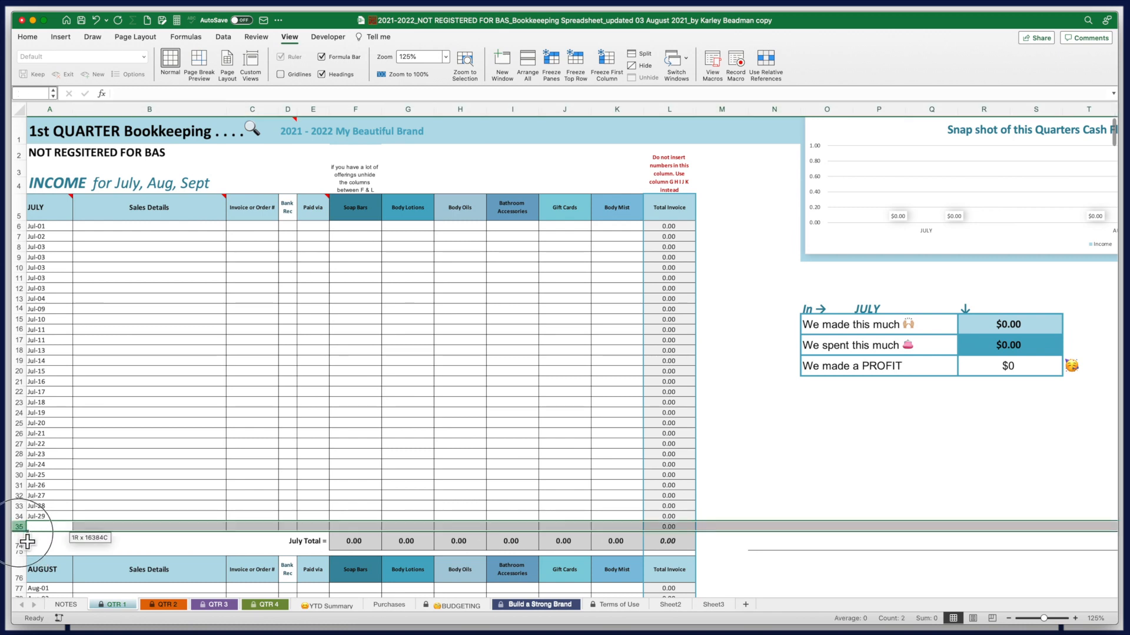
{"action": "left_click_drag", "start_coordinate": [28, 541], "coordinate": [27, 567]}
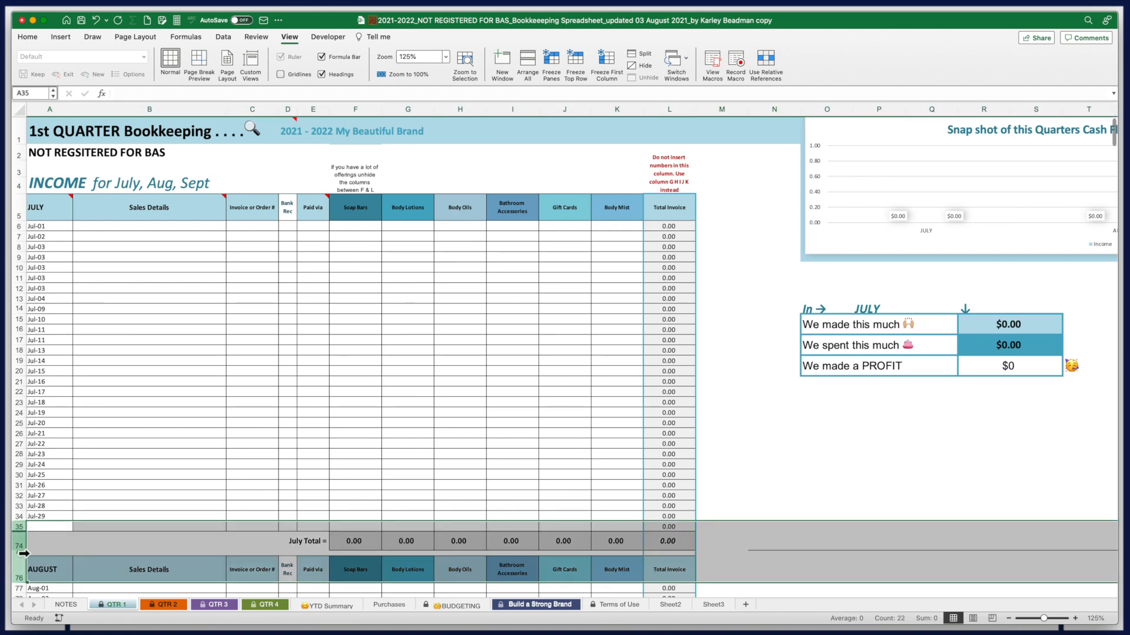
{"action": "right_click", "coordinate": [19, 556]}
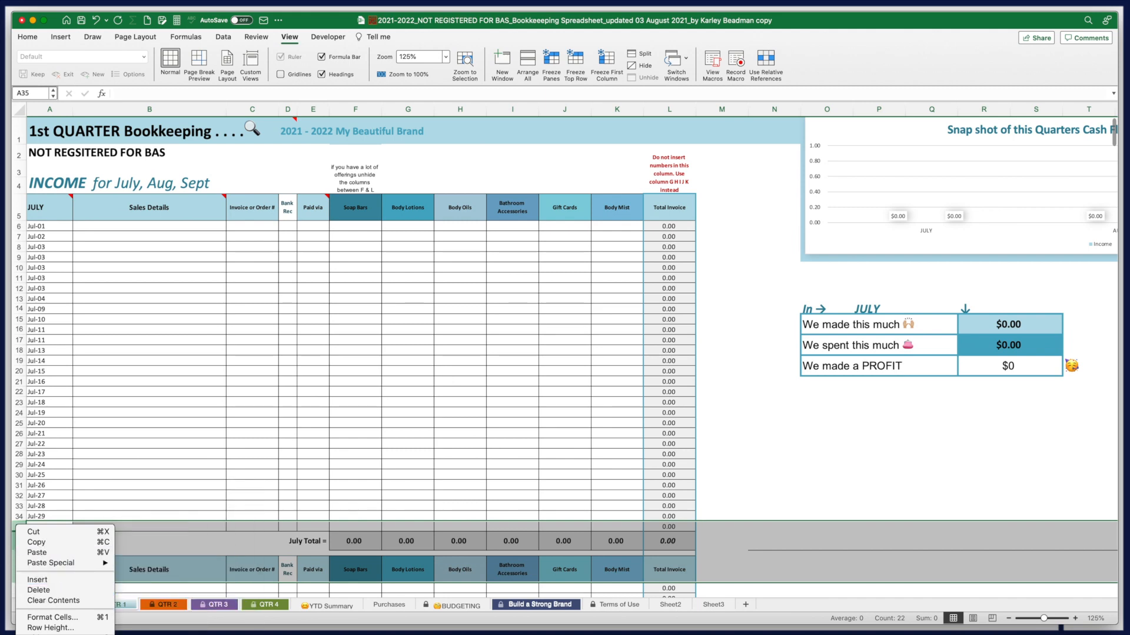
{"action": "left_click", "coordinate": [38, 590]}
{"action": "scroll", "coordinate": [148, 515], "scroll_direction": "down", "scroll_amount": 4}
{"action": "scroll", "coordinate": [148, 515], "scroll_direction": "down", "scroll_amount": 13}
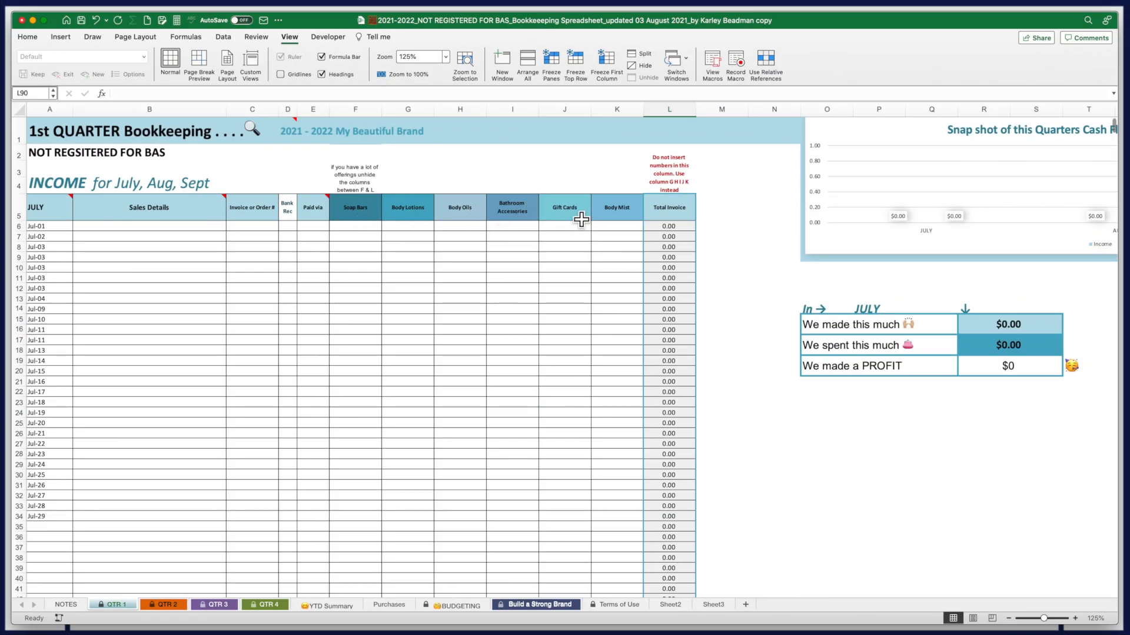
{"action": "left_click_drag", "start_coordinate": [355, 207], "coordinate": [610, 216]}
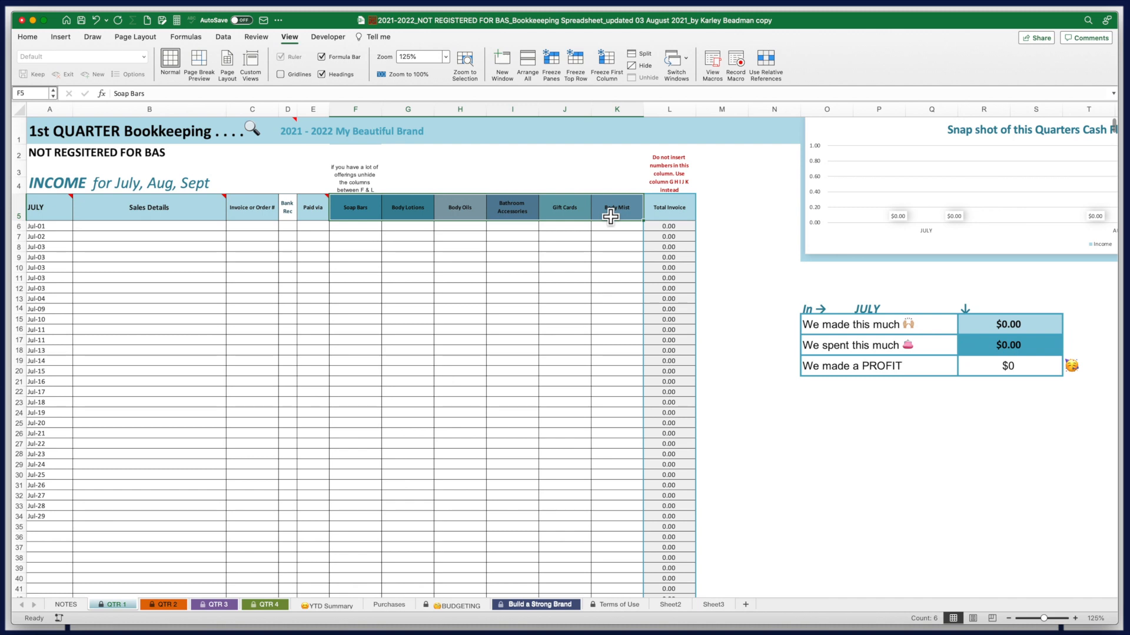
Delete the Soap Bars through Body Mist headings in F5:K5
{"action": "key", "text": "Delete"}
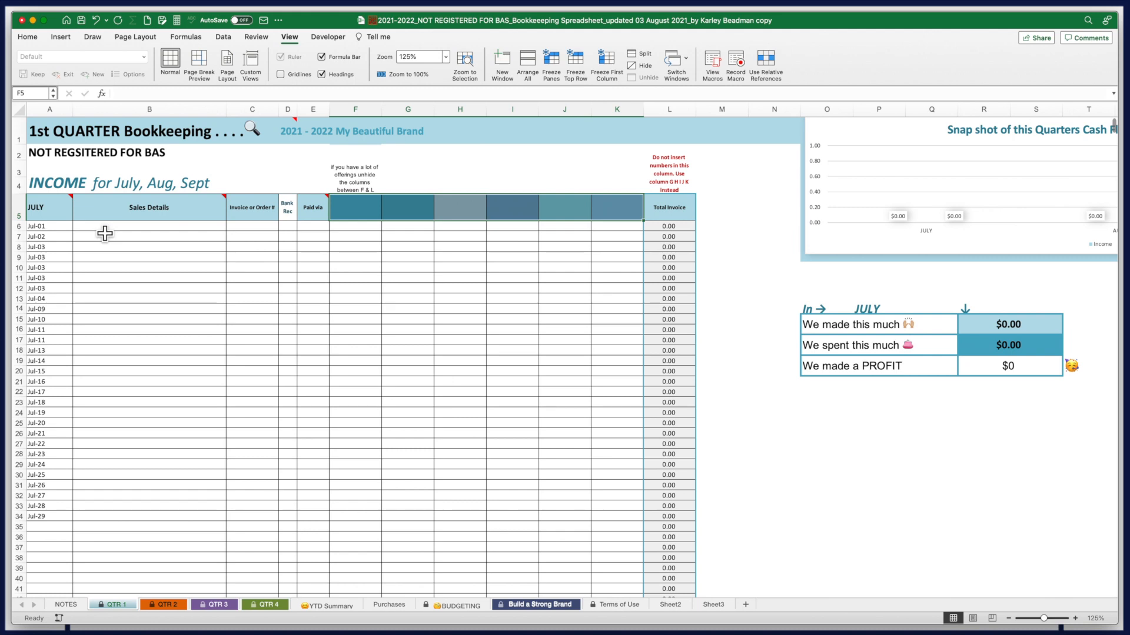
Head columns F5:H5 WooCommerce, Etsy and Facebook
{"action": "left_click", "coordinate": [360, 214]}
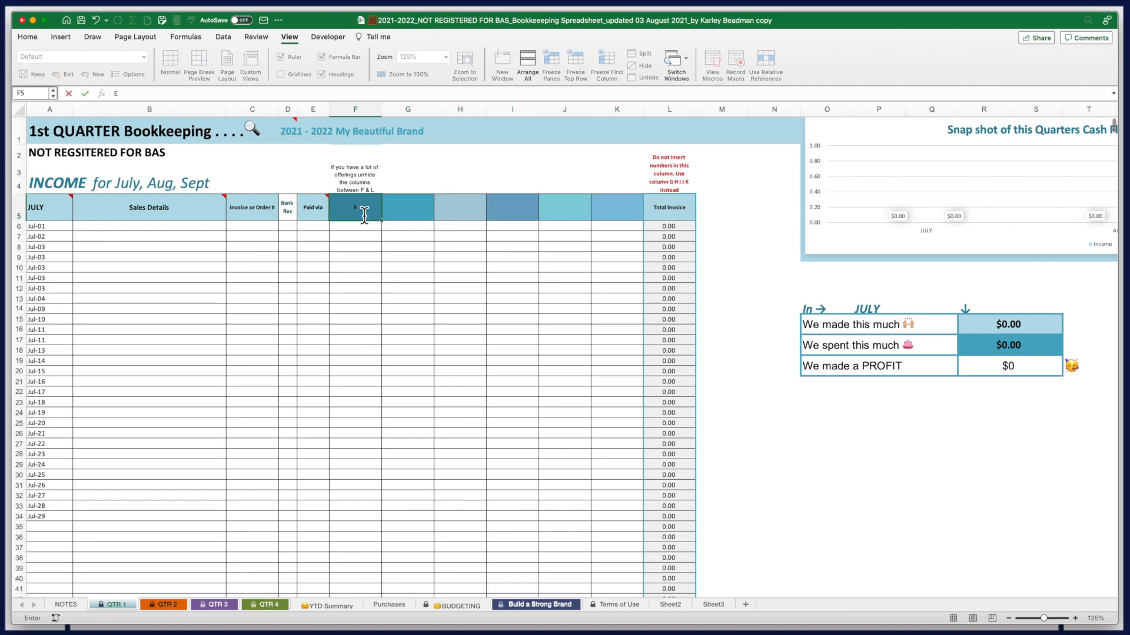
{"action": "double_click", "coordinate": [364, 214]}
{"action": "type", "text": "WooCommerce"}
{"action": "key", "text": "Tab"}
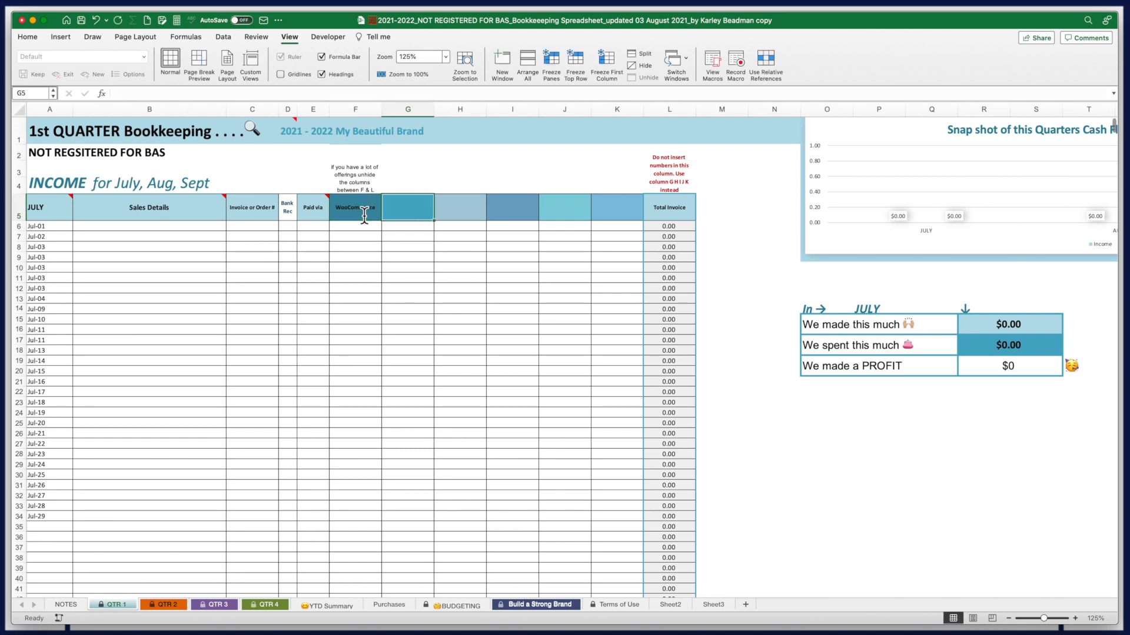
{"action": "type", "text": "Etsy"}
{"action": "key", "text": "Tab"}
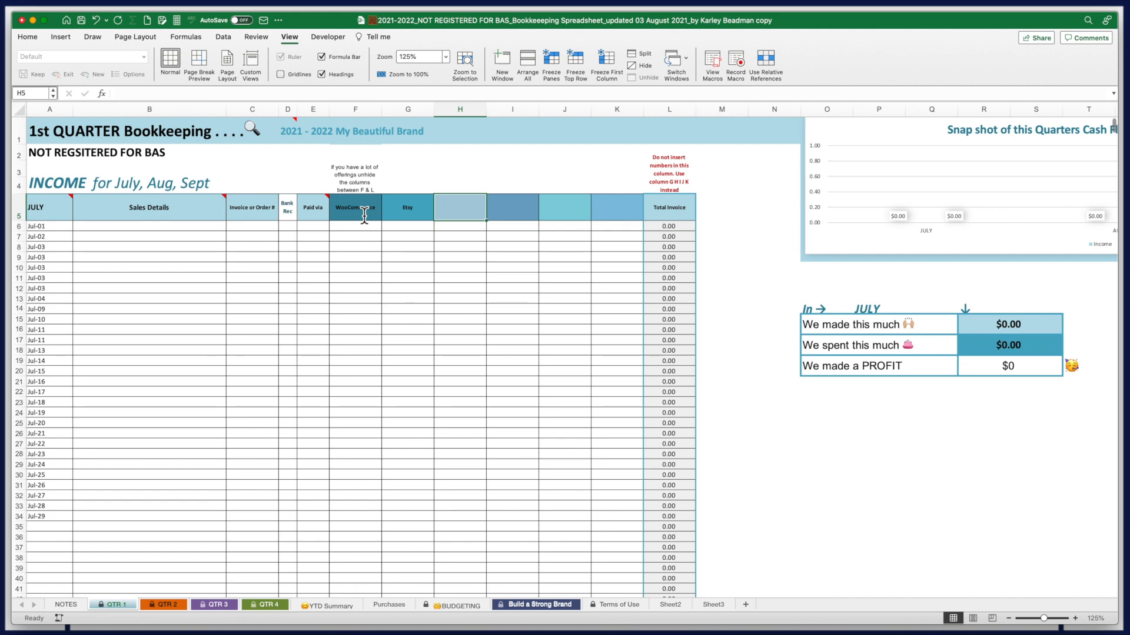
{"action": "type", "text": "FAcebook"}
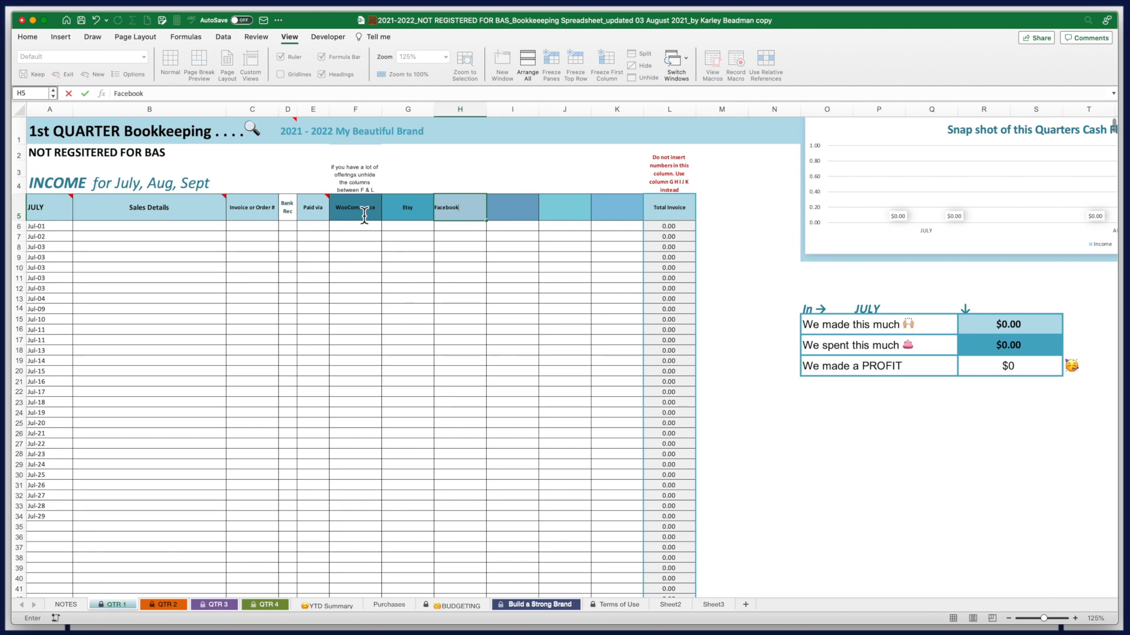
{"action": "key", "text": "Tab"}
Head columns I5:K5 Instagram, Pinterest and Market Stall
{"action": "type", "text": "Instagram"}
{"action": "key", "text": "Tab"}
{"action": "type", "text": "Pinterest"}
{"action": "key", "text": "Tab"}
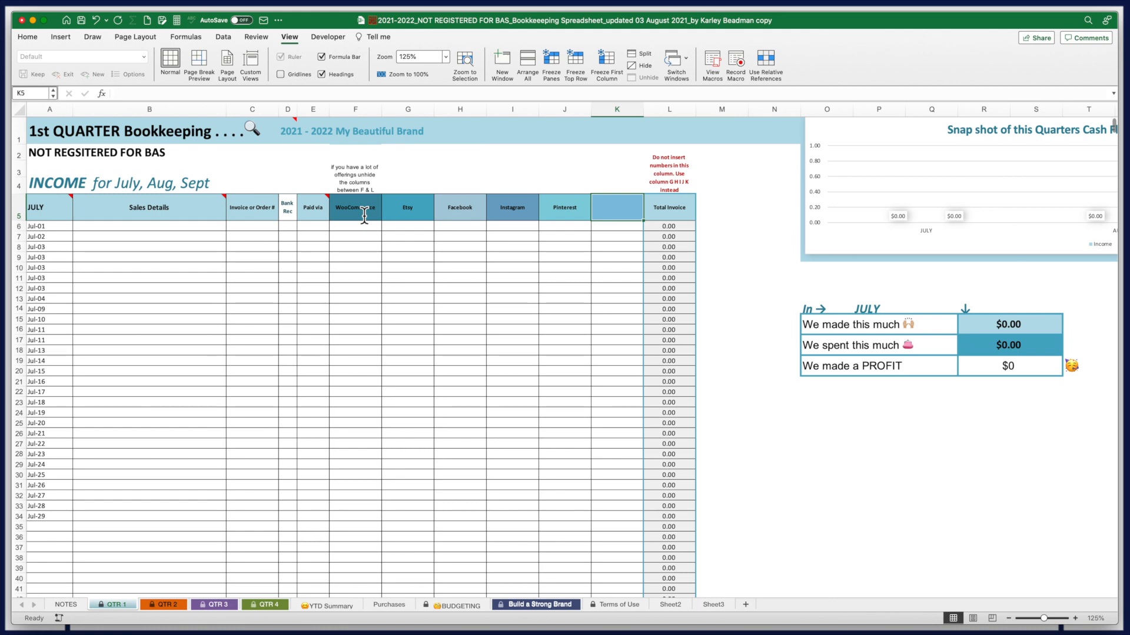
{"action": "type", "text": "Market S"}
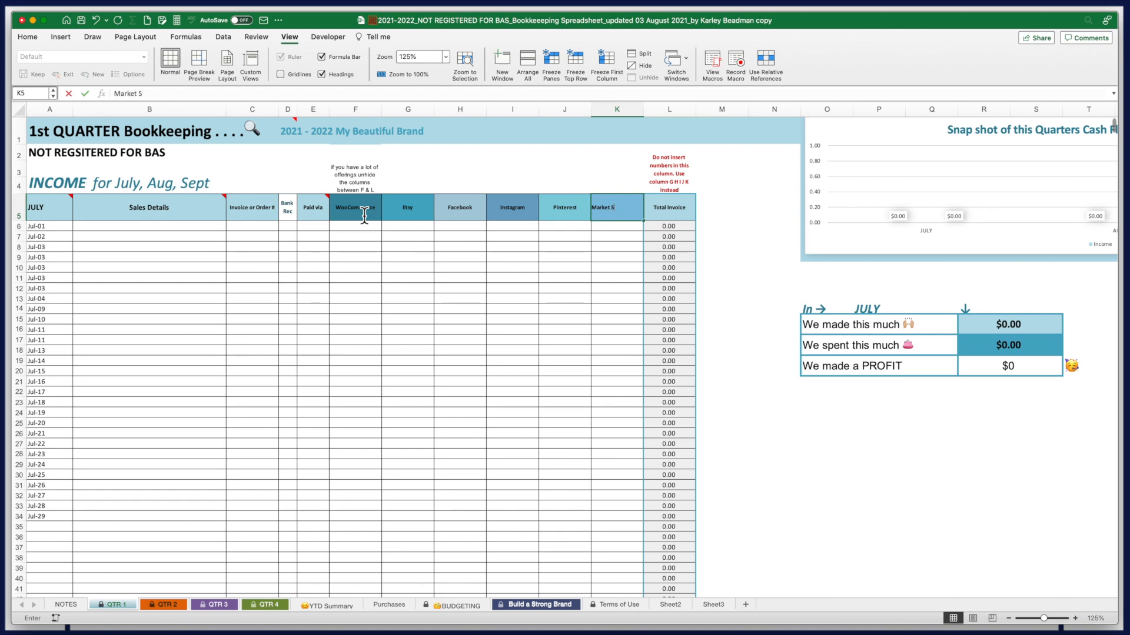
{"action": "type", "text": "tall"}
{"action": "left_click", "coordinate": [66, 227]}
Record the Jul-01 Sales row: 500 WooCommerce, 55 Facebook, 350 Pinterest
{"action": "left_click", "coordinate": [114, 228]}
{"action": "type", "text": "Sales"}
{"action": "key", "text": "Tab"}
{"action": "key", "text": "Tab"}
{"action": "key", "text": "Tab"}
{"action": "key", "text": "Tab"}
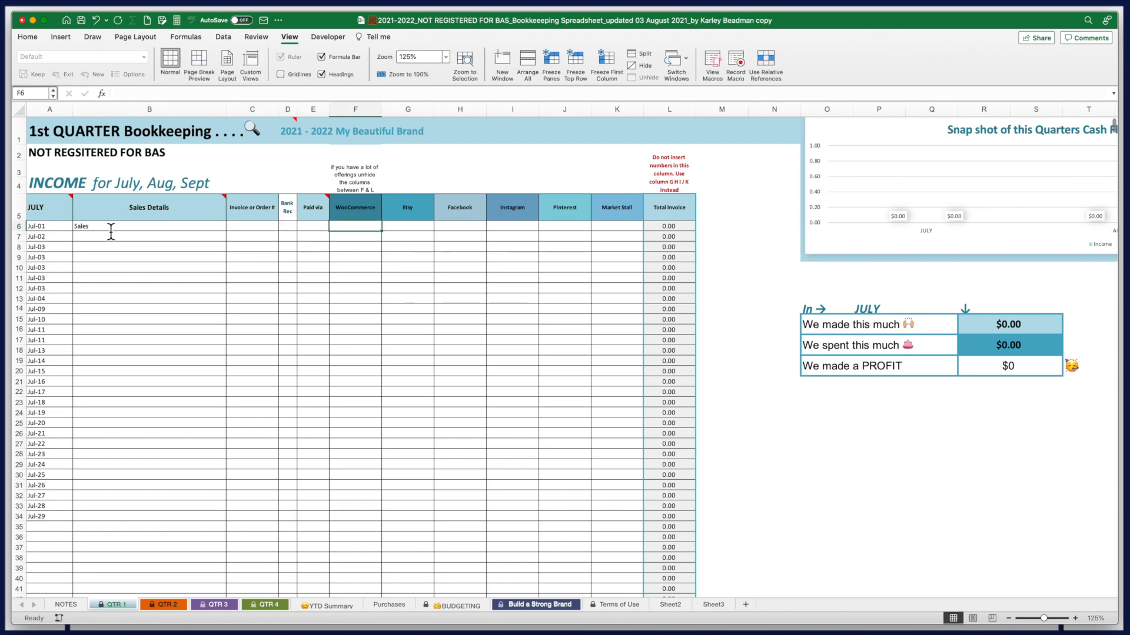
{"action": "type", "text": "500"}
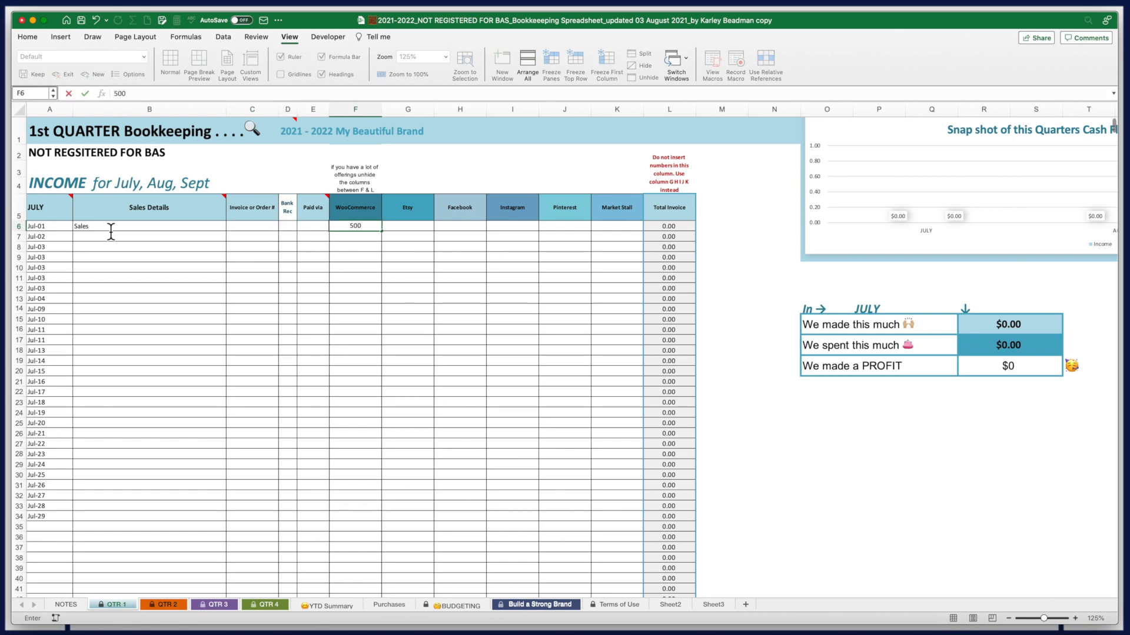
{"action": "key", "text": "Tab"}
{"action": "key", "text": "Tab"}
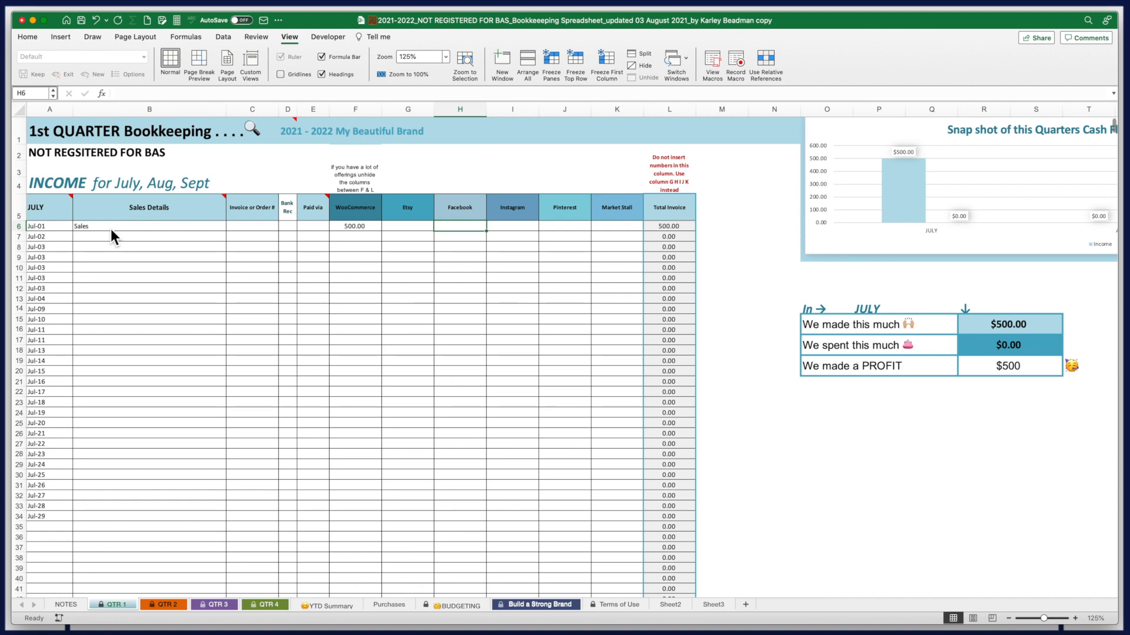
{"action": "type", "text": "55"}
{"action": "key", "text": "Tab"}
{"action": "key", "text": "Tab"}
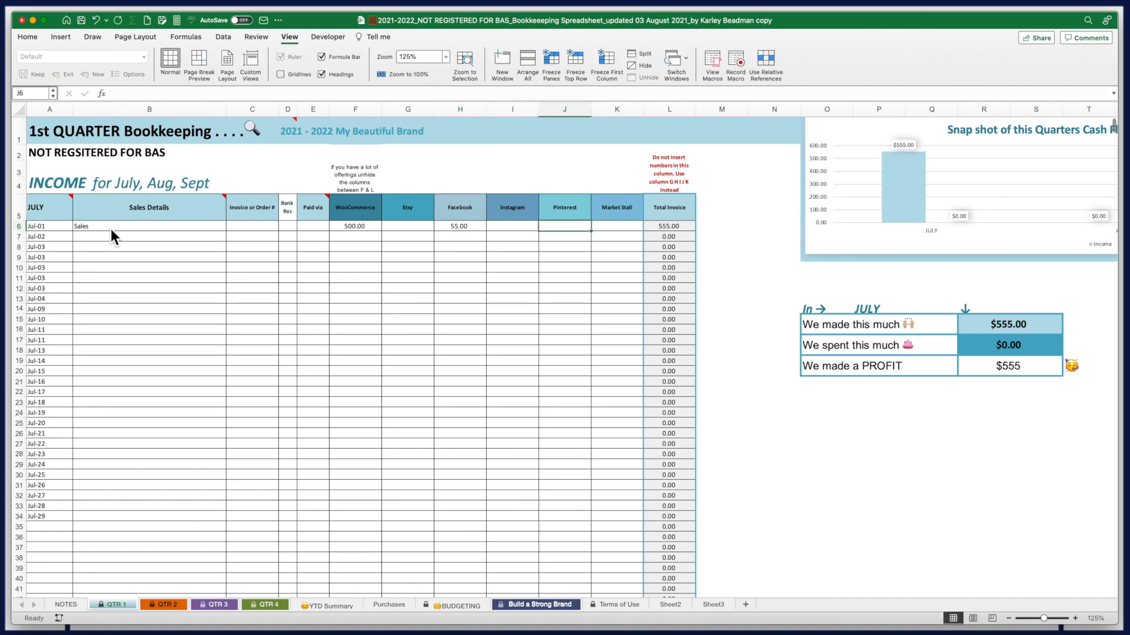
{"action": "type", "text": "350"}
{"action": "key", "text": "Return"}
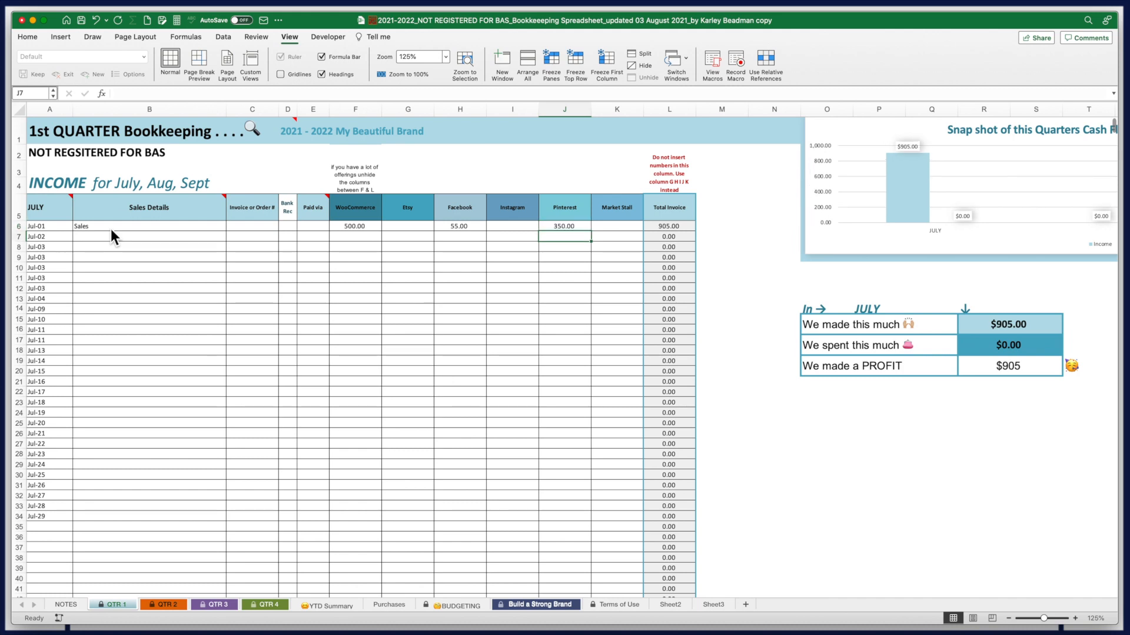
Record the Jul-02 Sales row with 800, 100 and 150 Instagram amounts
{"action": "type", "text": "Sales"}
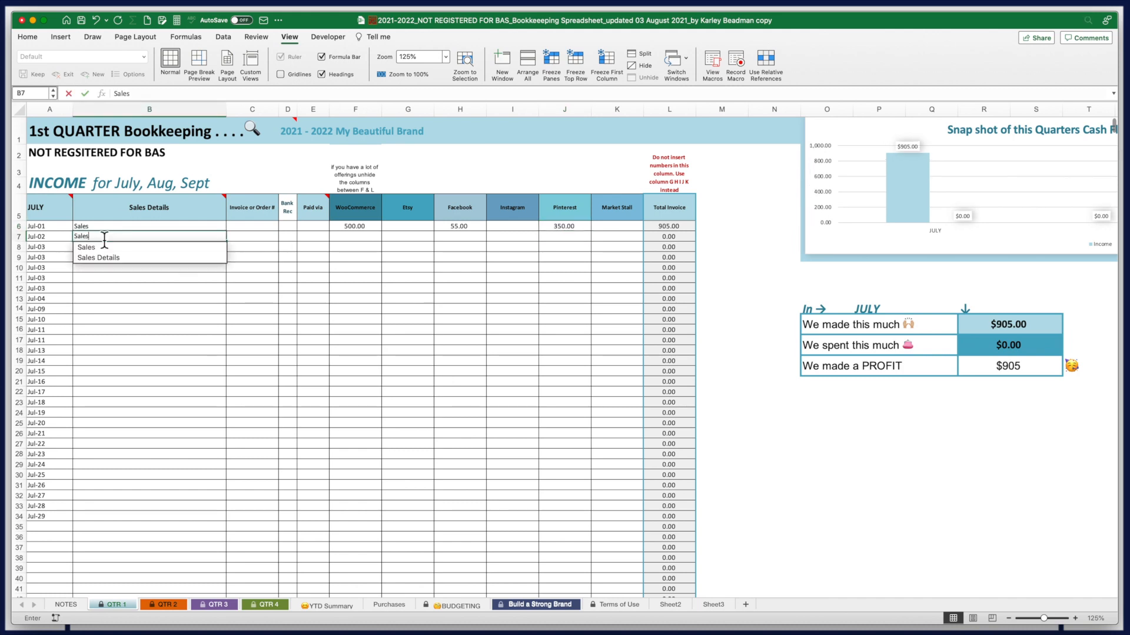
{"action": "key", "text": "Tab"}
{"action": "key", "text": "Tab"}
{"action": "key", "text": "Tab"}
{"action": "key", "text": "Tab"}
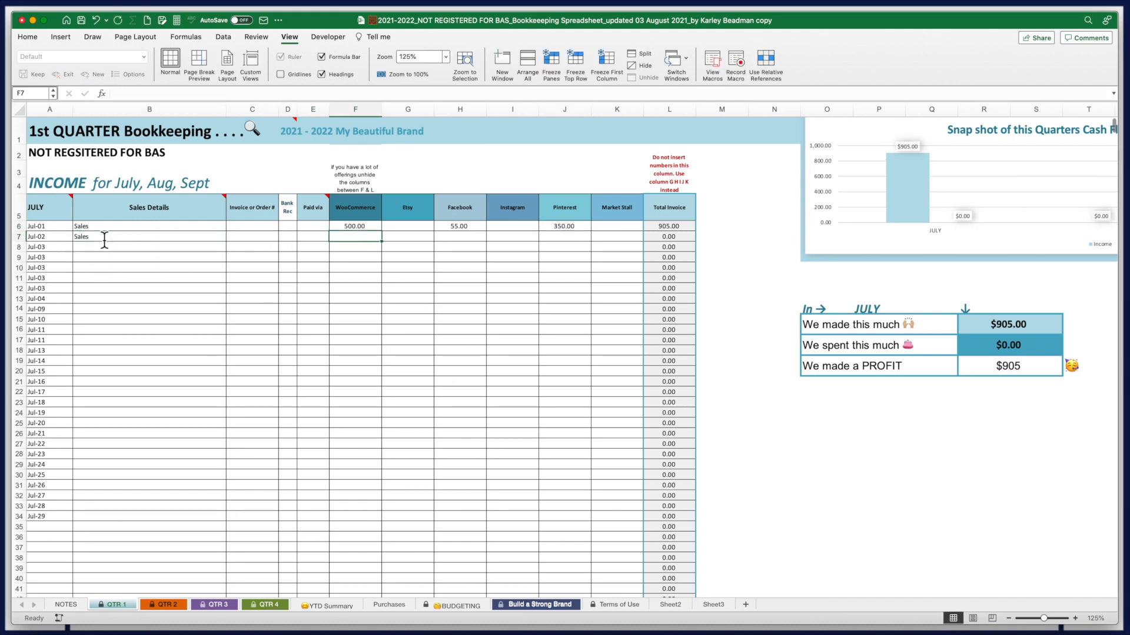
{"action": "type", "text": "800"}
{"action": "key", "text": "Tab"}
{"action": "type", "text": "100"}
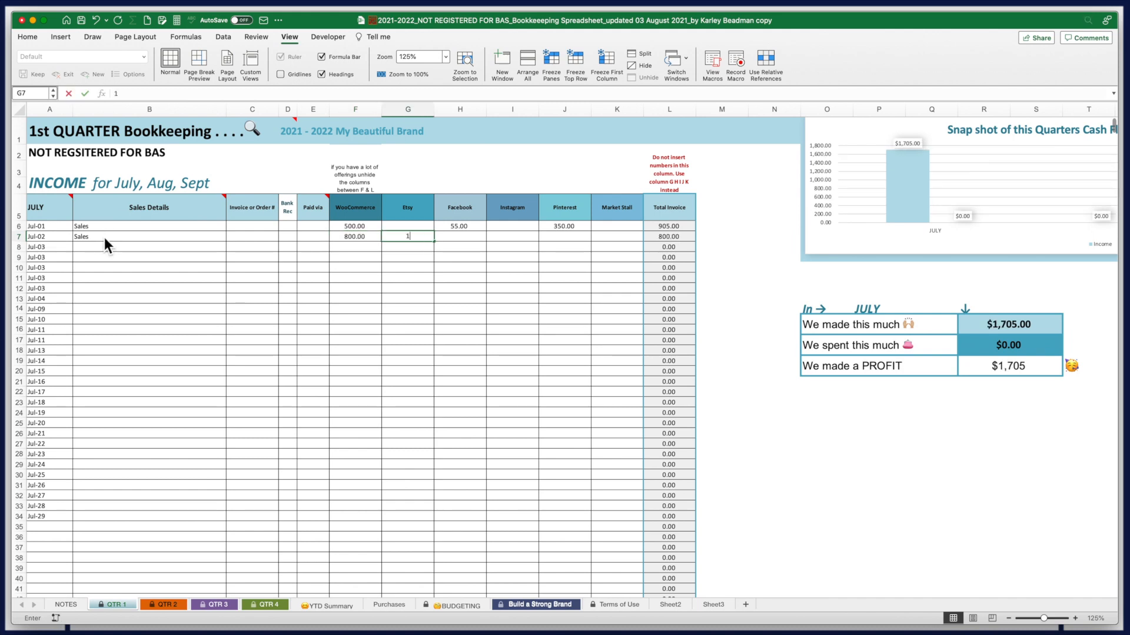
{"action": "key", "text": "Tab"}
{"action": "key", "text": "Tab"}
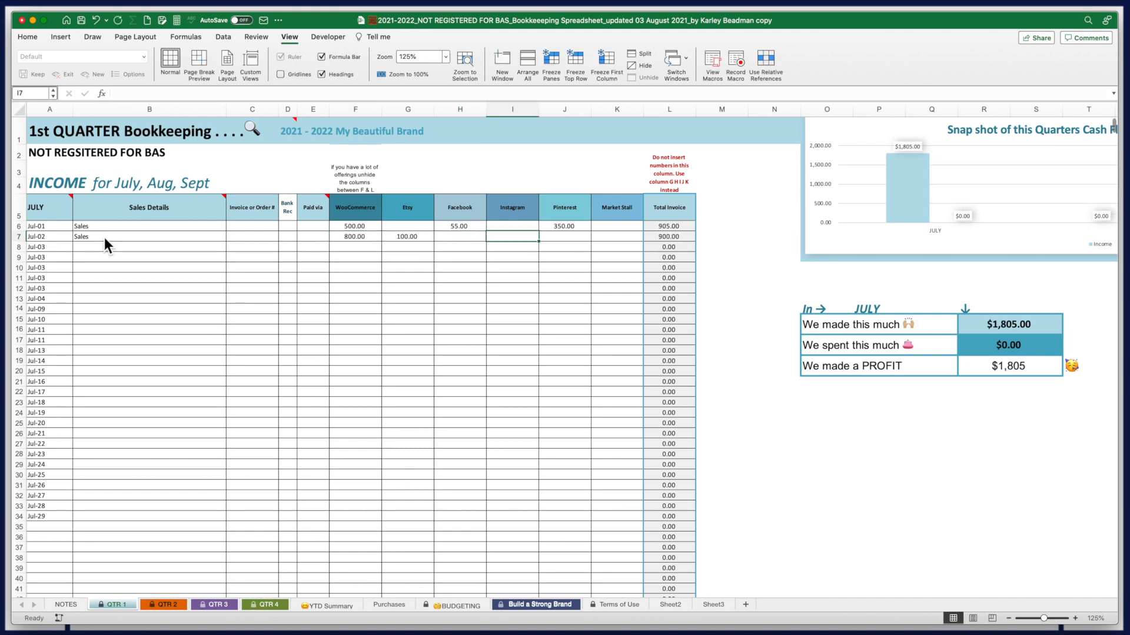
{"action": "type", "text": "150"}
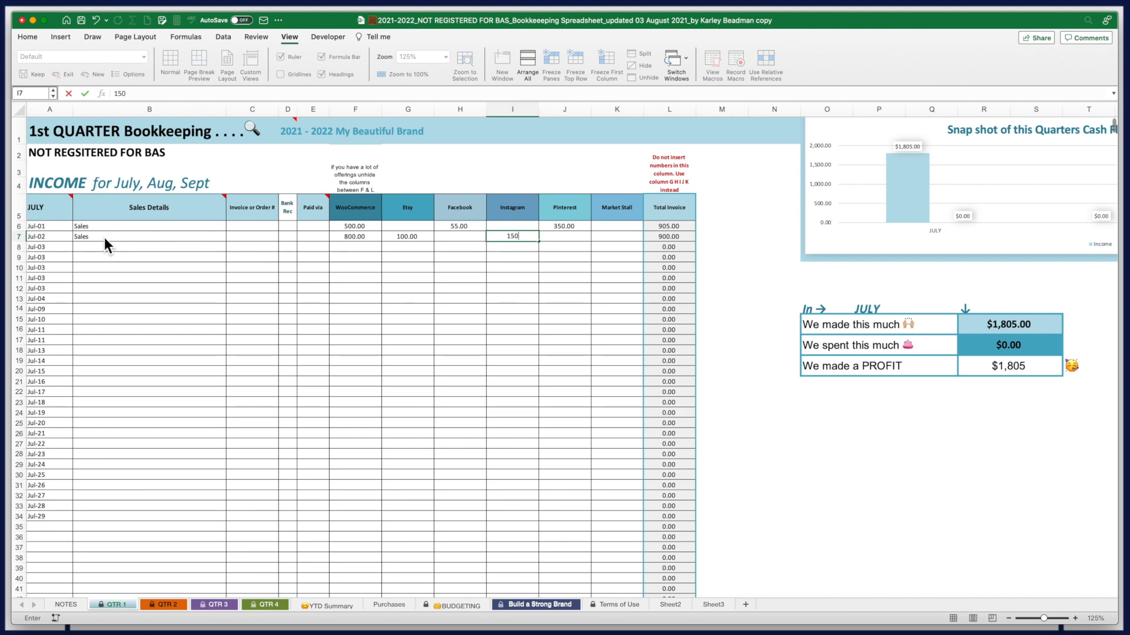
{"action": "key", "text": "Return"}
Record the Jul-03 Sales row: 250 WooCommerce, 400 Etsy, 400 Pinterest
{"action": "type", "text": "Sales"}
{"action": "key", "text": "Tab"}
{"action": "key", "text": "Tab"}
{"action": "key", "text": "Tab"}
{"action": "key", "text": "Tab"}
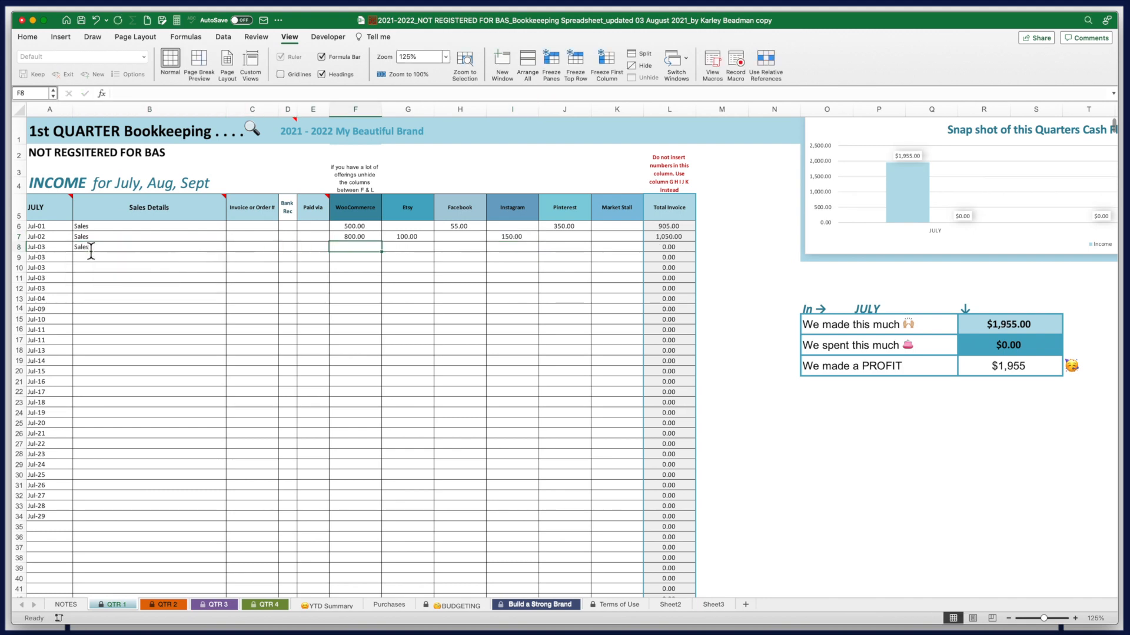
{"action": "type", "text": "250"}
{"action": "key", "text": "Tab"}
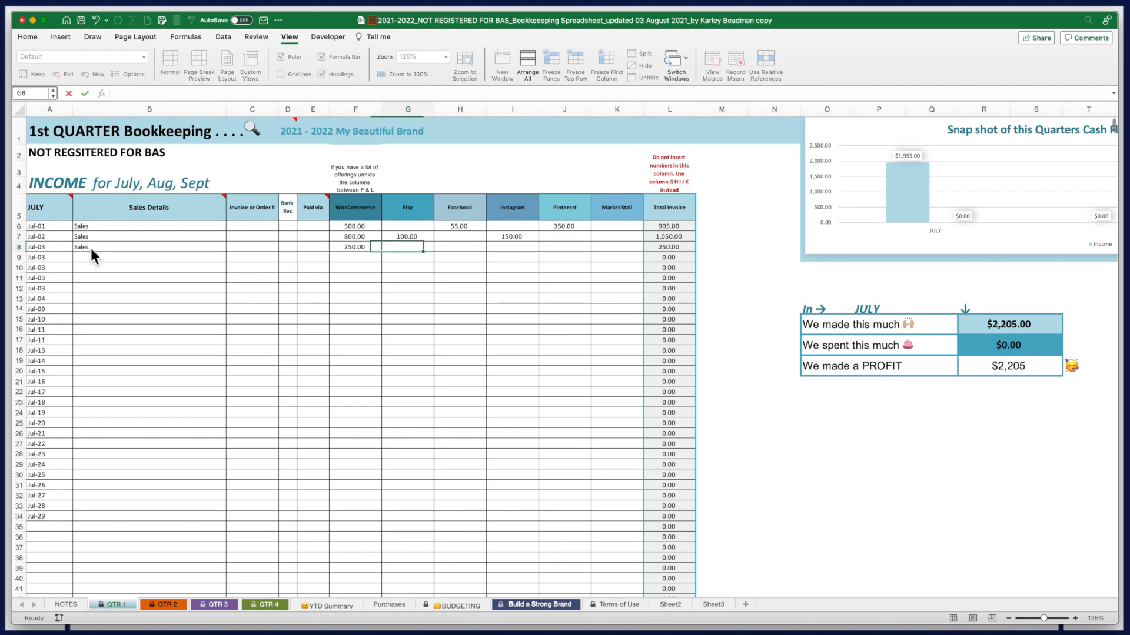
{"action": "type", "text": "400"}
{"action": "key", "text": "Tab"}
{"action": "key", "text": "Tab"}
{"action": "key", "text": "Tab"}
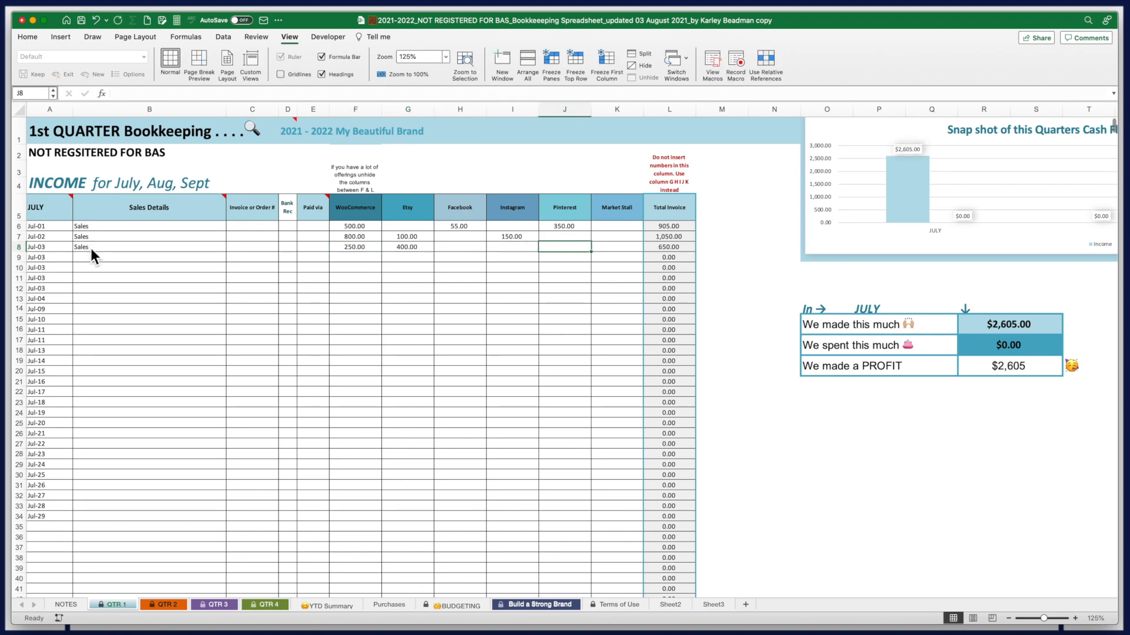
{"action": "type", "text": "400"}
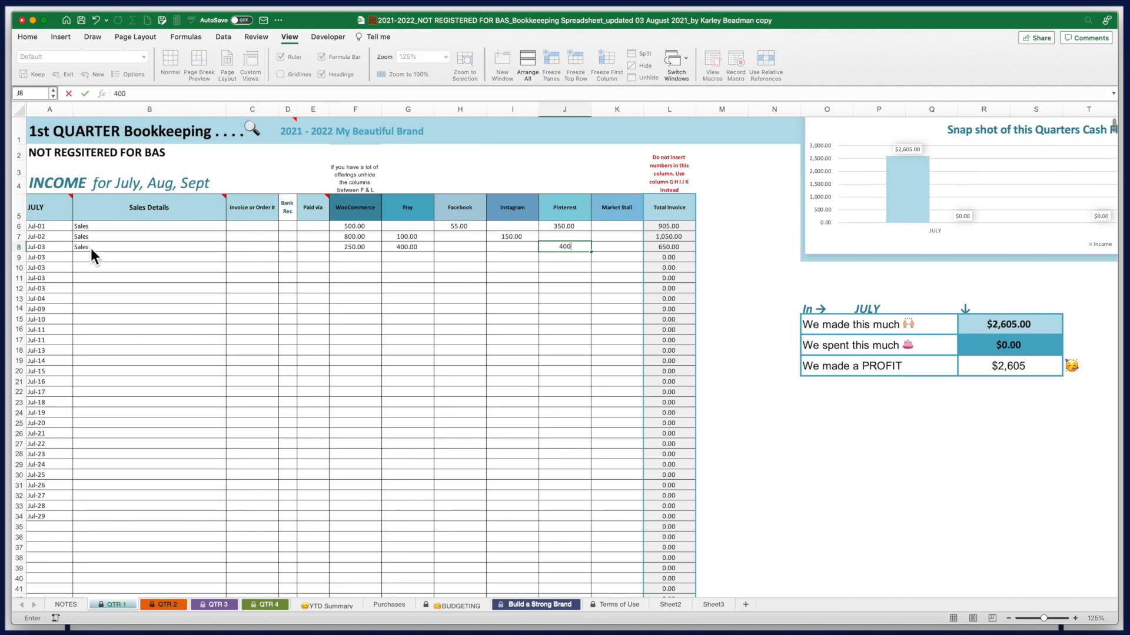
{"action": "left_click", "coordinate": [95, 259]}
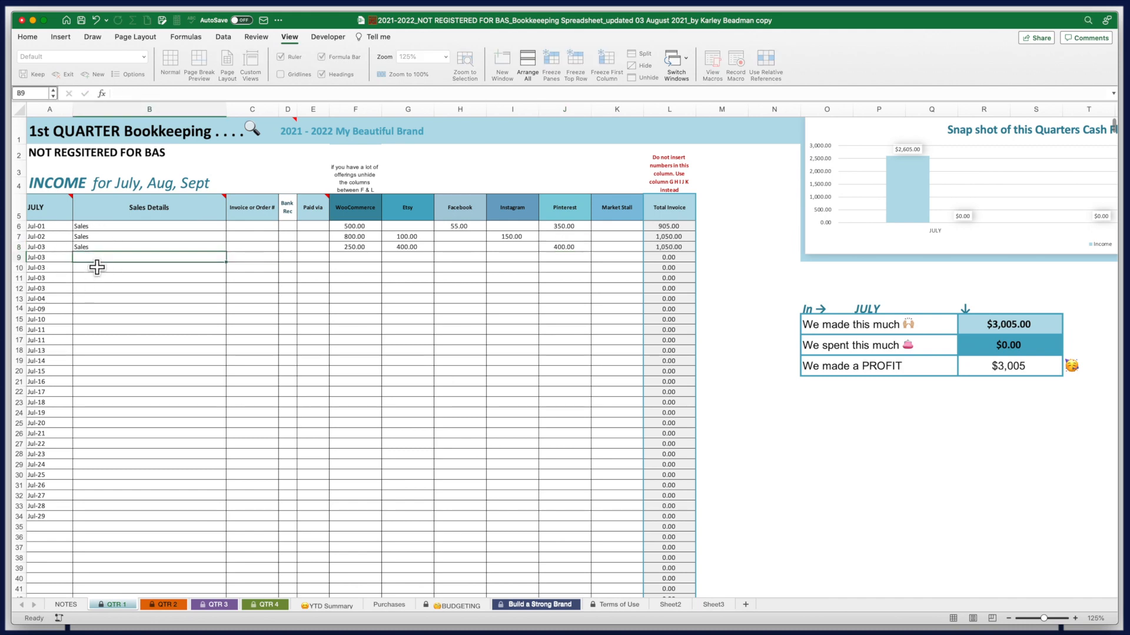
Add a 'Market Stall Sales' row with 800 under Market Stall
{"action": "type", "text": "Market Stall Stales"}
{"action": "key", "text": "Tab"}
{"action": "key", "text": "Tab"}
{"action": "key", "text": "Tab"}
{"action": "key", "text": "Tab"}
{"action": "key", "text": "Tab"}
{"action": "key", "text": "Tab"}
{"action": "key", "text": "Tab"}
{"action": "key", "text": "Tab"}
{"action": "key", "text": "Tab"}
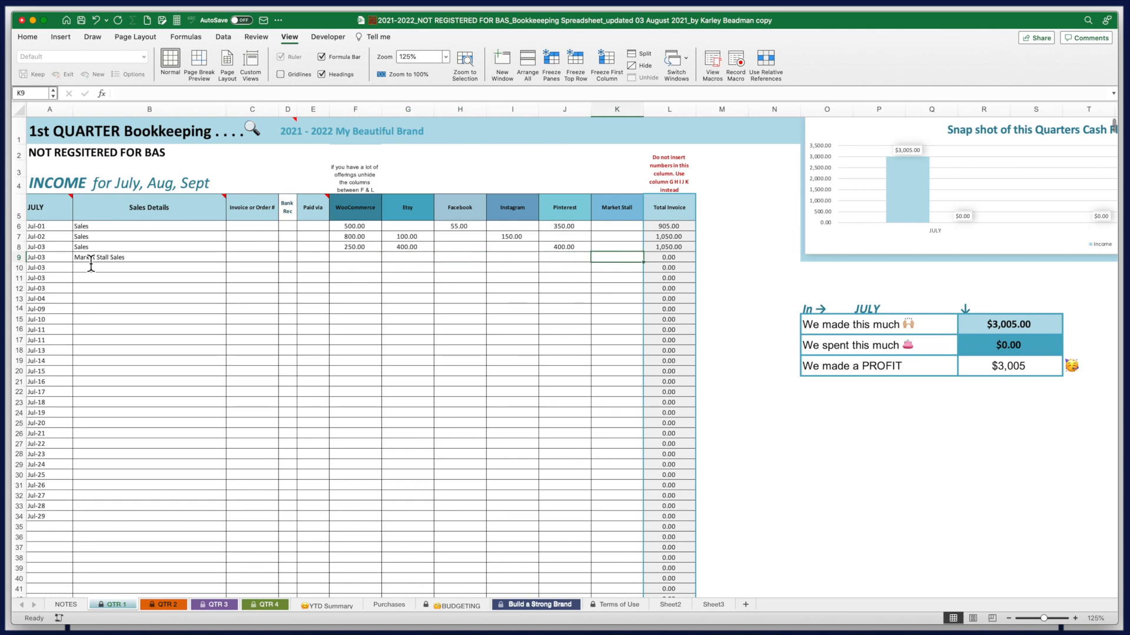
{"action": "type", "text": "800"}
{"action": "key", "text": "Return"}
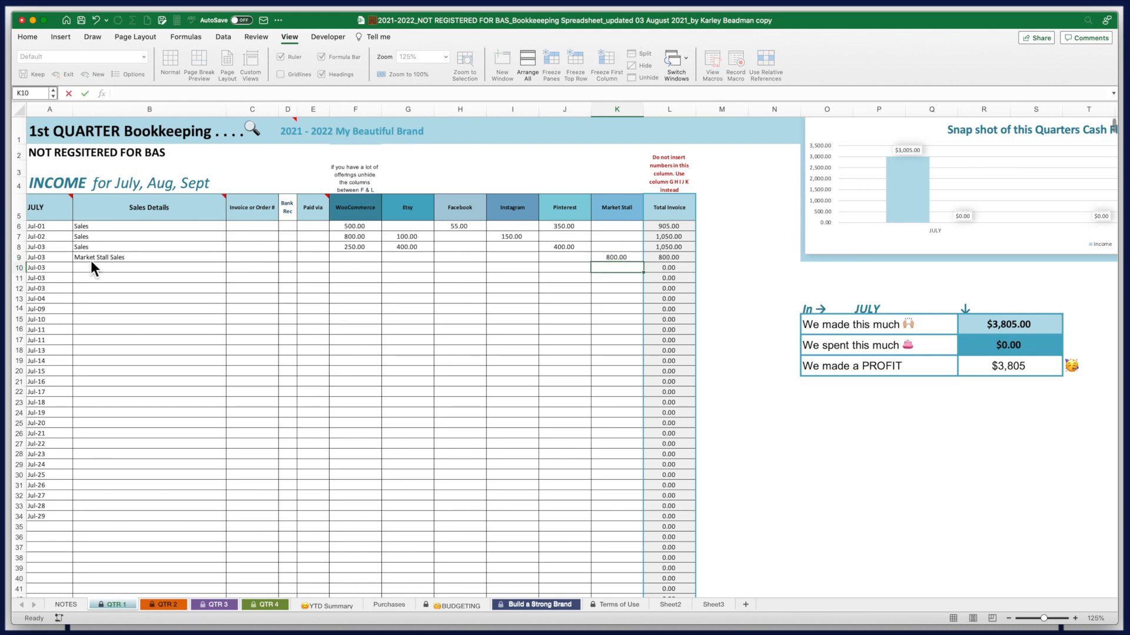
{"action": "scroll", "coordinate": [126, 360], "scroll_direction": "down", "scroll_amount": 5}
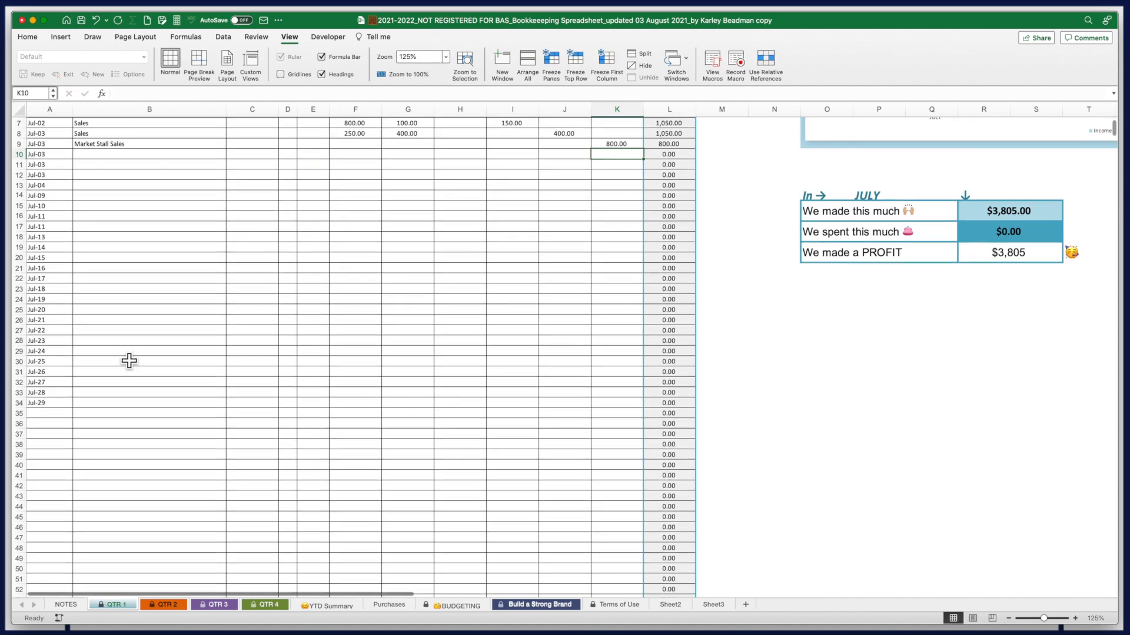
Hide empty rows 35–88 under July and check the WooCommerce July total formula
{"action": "left_click_drag", "start_coordinate": [20, 359], "coordinate": [23, 574]}
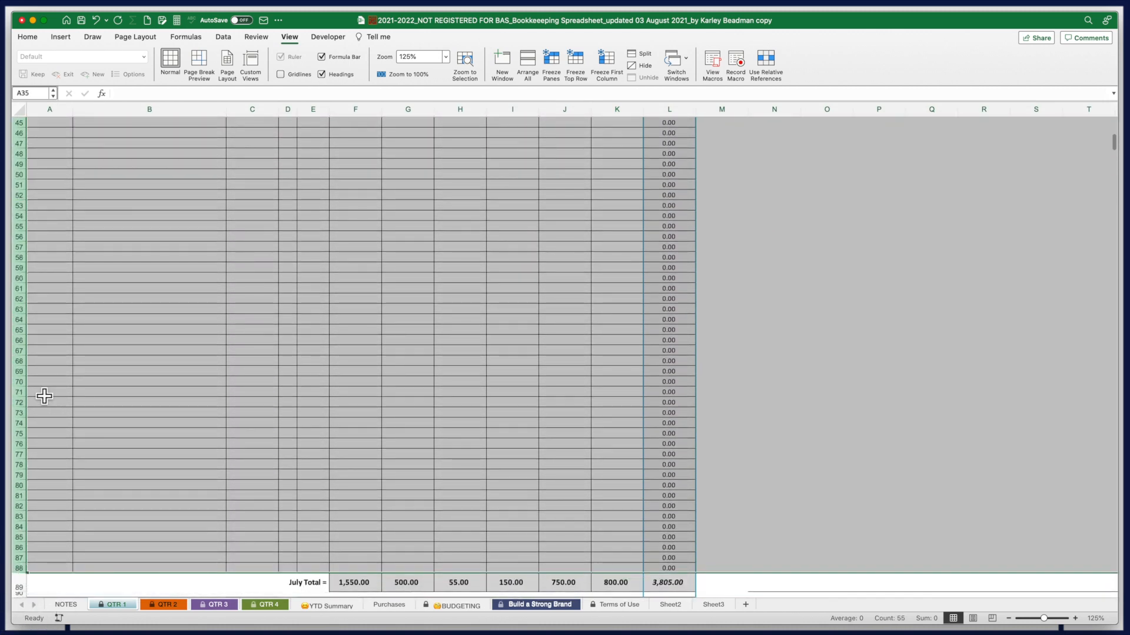
{"action": "right_click", "coordinate": [27, 389]}
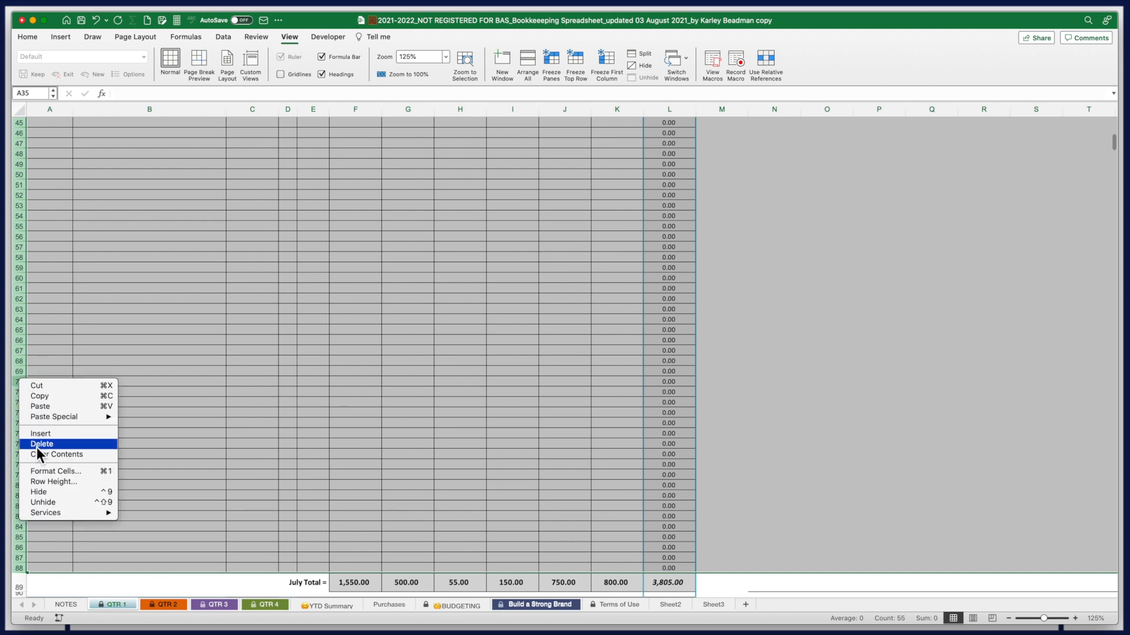
{"action": "left_click", "coordinate": [44, 491]}
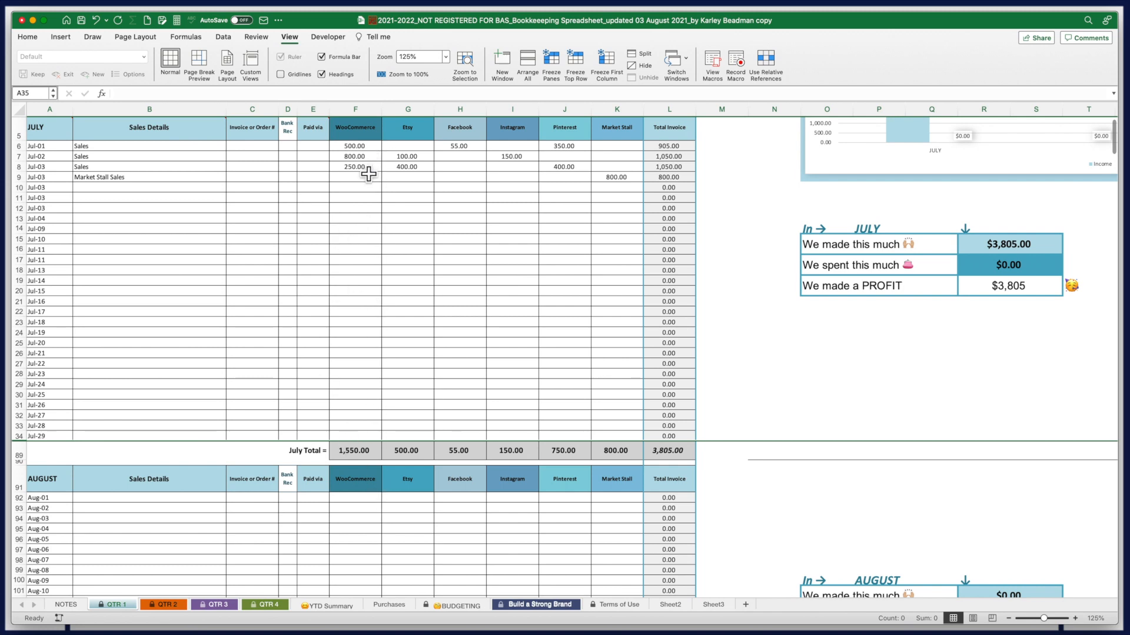
{"action": "left_click", "coordinate": [356, 451]}
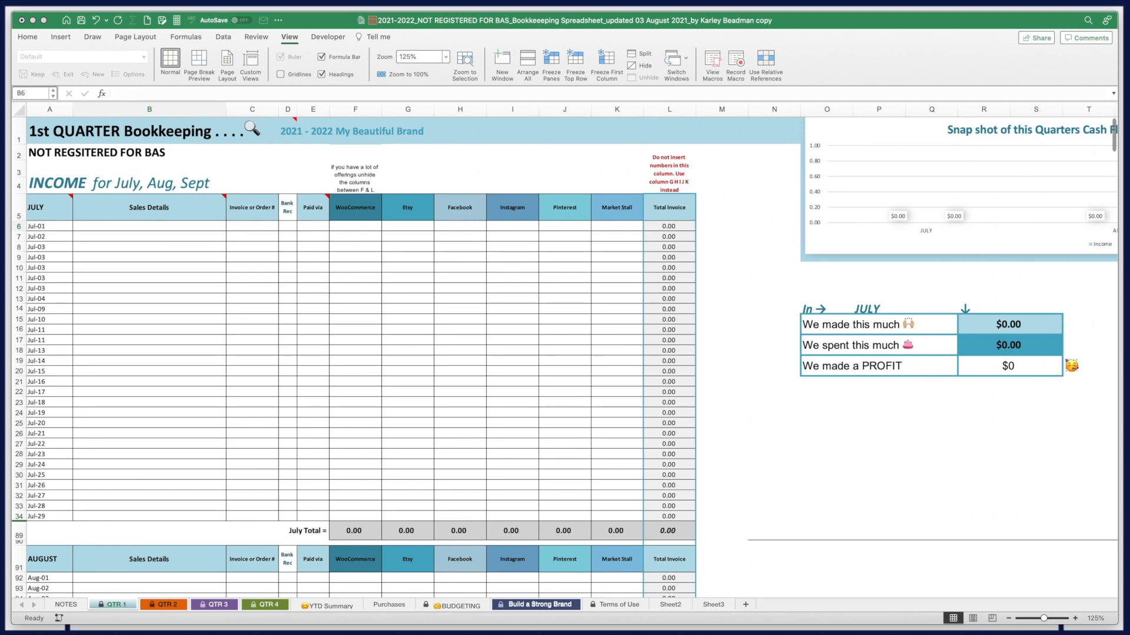
Clear the six sales-category heading names in cells F5:K5
{"action": "left_click", "coordinate": [366, 212]}
{"action": "left_click_drag", "start_coordinate": [520, 219], "coordinate": [525, 219]}
{"action": "left_click_drag", "start_coordinate": [629, 218], "coordinate": [370, 218]}
{"action": "key", "text": "Delete"}
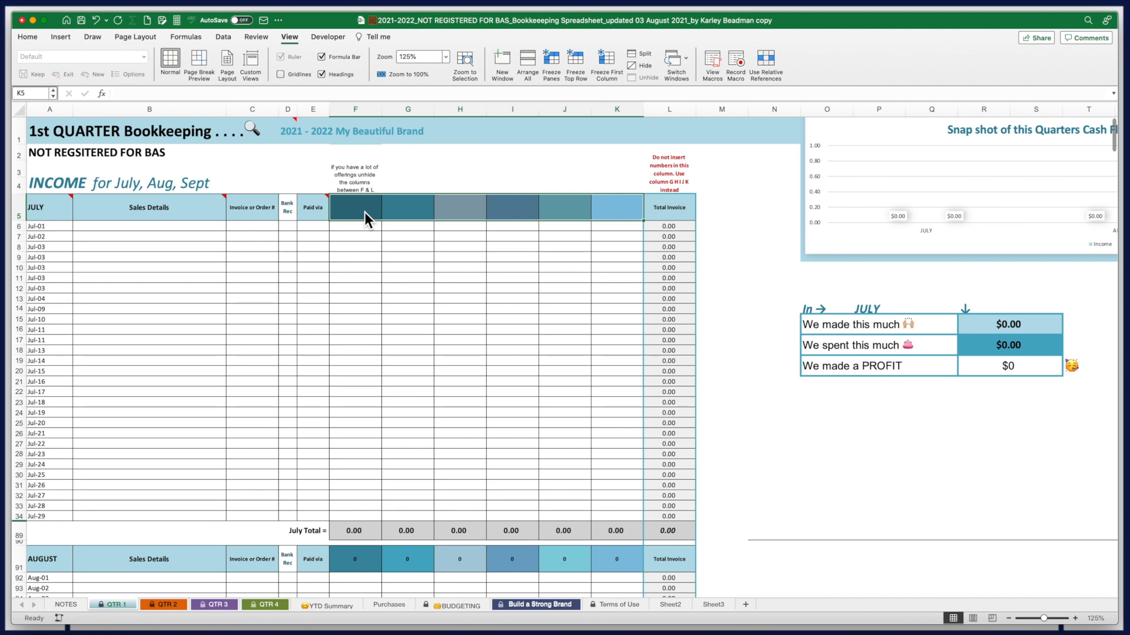
{"action": "left_click", "coordinate": [365, 213]}
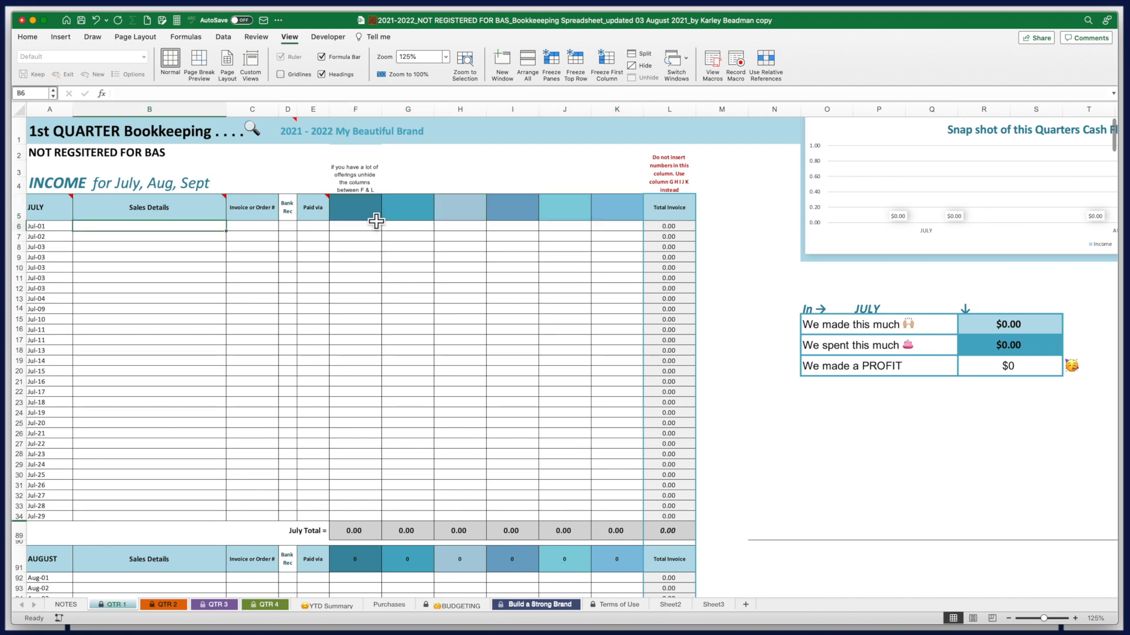
Enter the headings Wedding, Boudior, Personal Branding, Elite Real Estate, Photo & Videoing Editing and Products across F5:K5
{"action": "type", "text": "Wedding"}
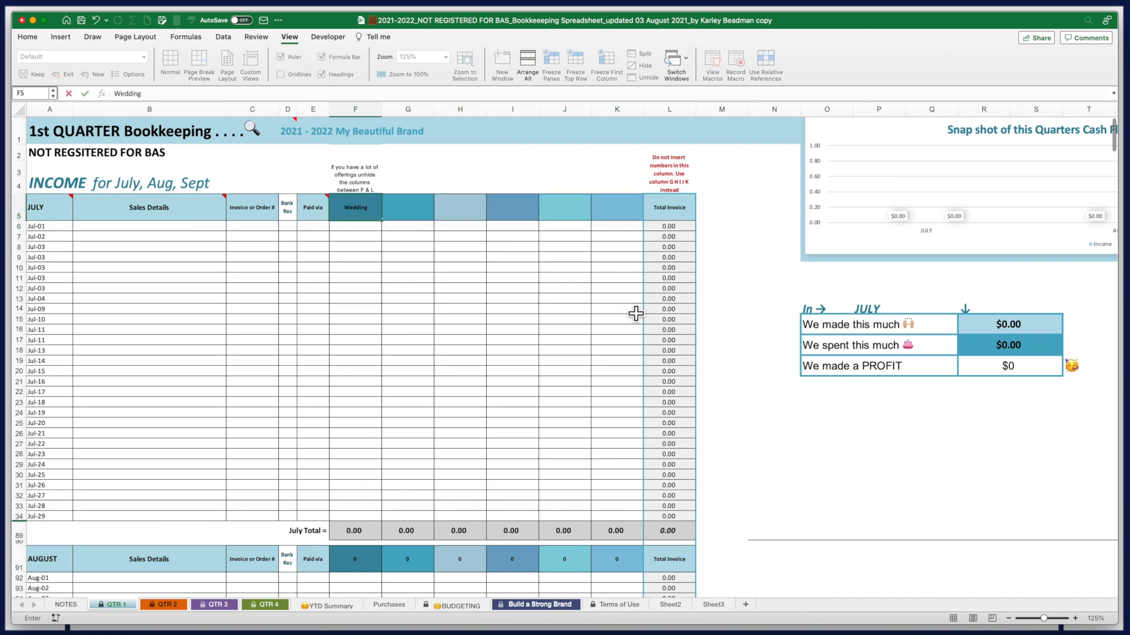
{"action": "left_click", "coordinate": [386, 217]}
{"action": "type", "text": "Boudior"}
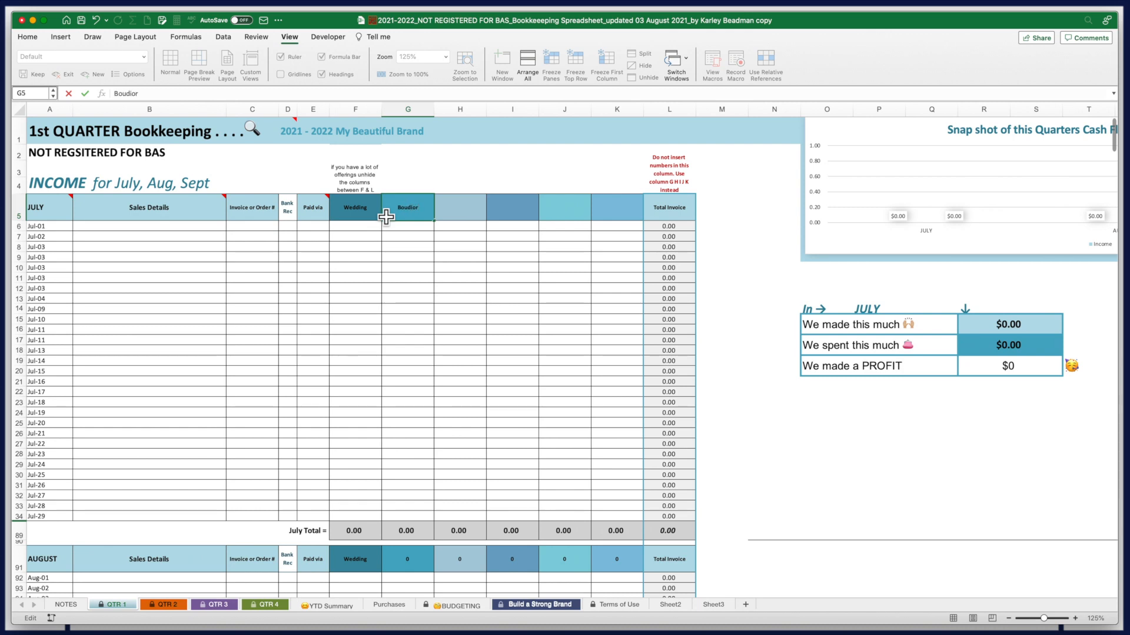
{"action": "key", "text": "Tab"}
{"action": "type", "text": "Personal Branding"}
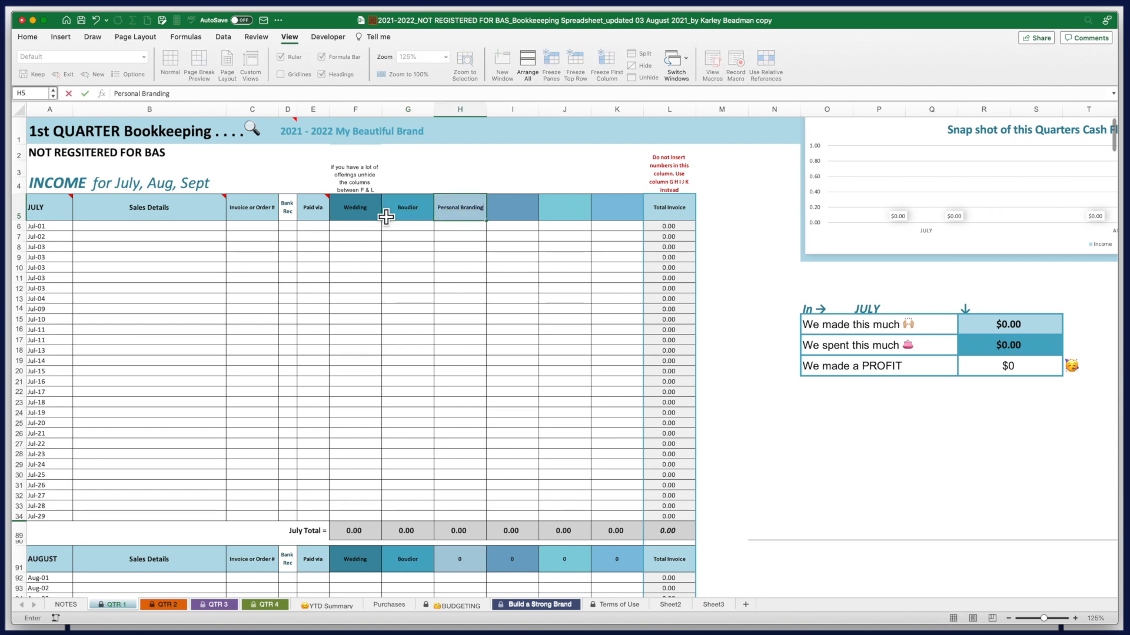
{"action": "key", "text": "Tab"}
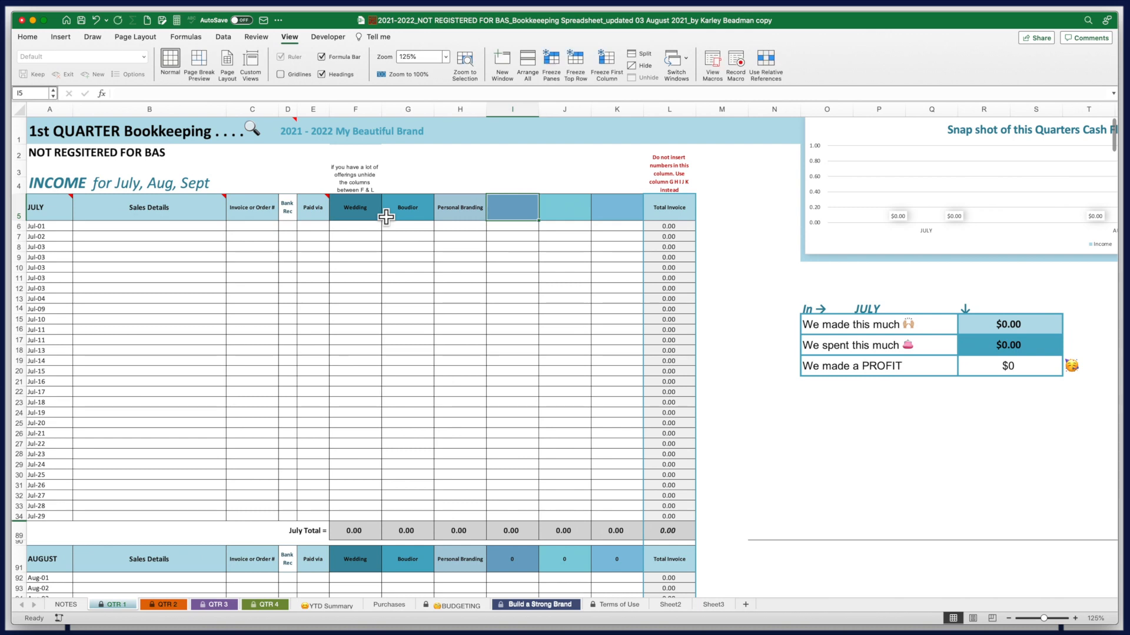
{"action": "type", "text": "Elite Real"}
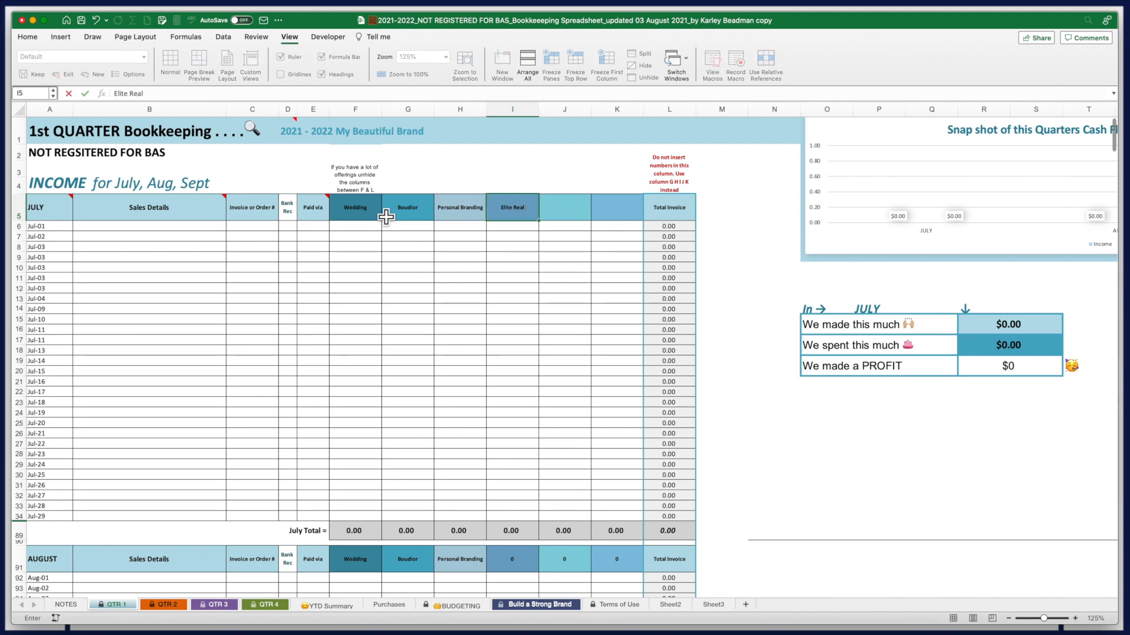
{"action": "type", "text": " Estate"}
{"action": "key", "text": "Tab"}
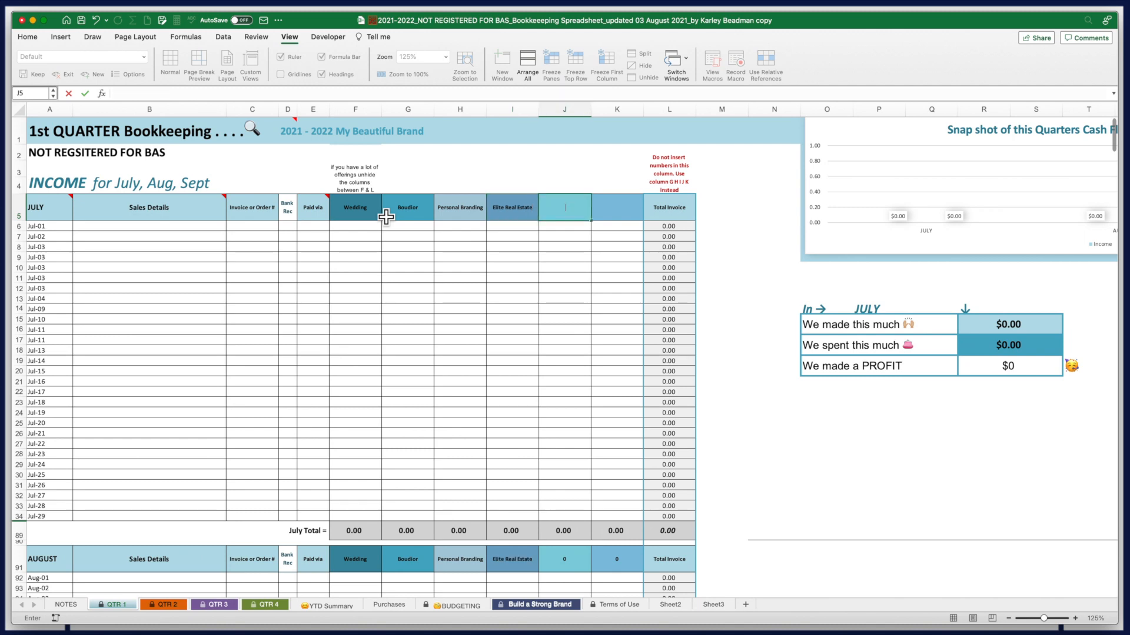
{"action": "type", "text": "Photo & Videoing Editing"}
{"action": "key", "text": "Tab"}
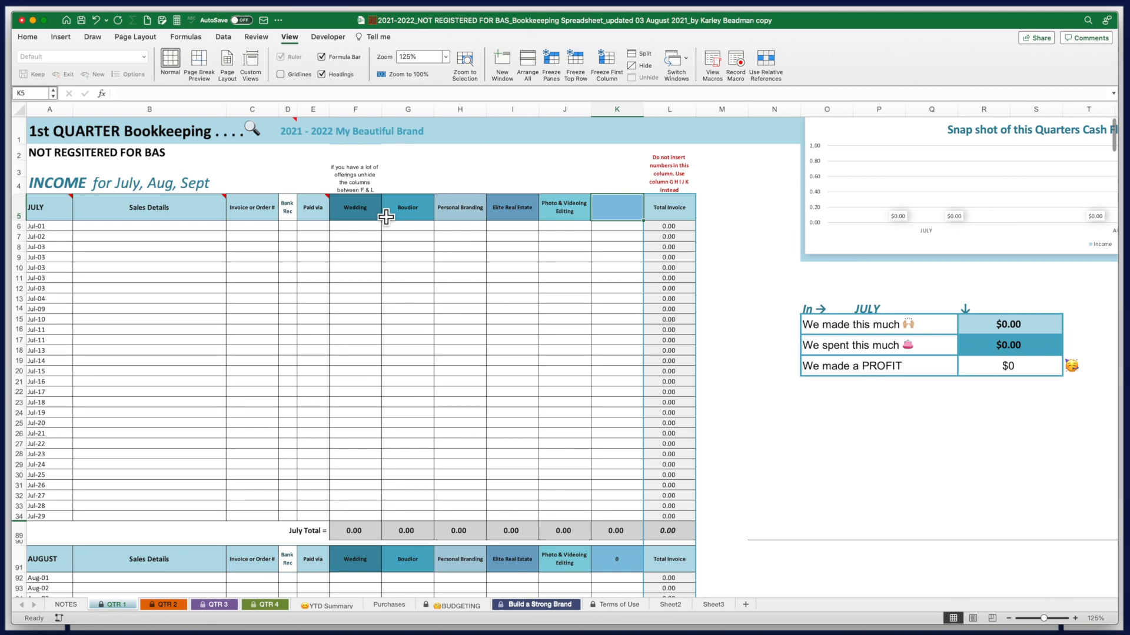
{"action": "type", "text": "Products"}
{"action": "left_click", "coordinate": [56, 232]}
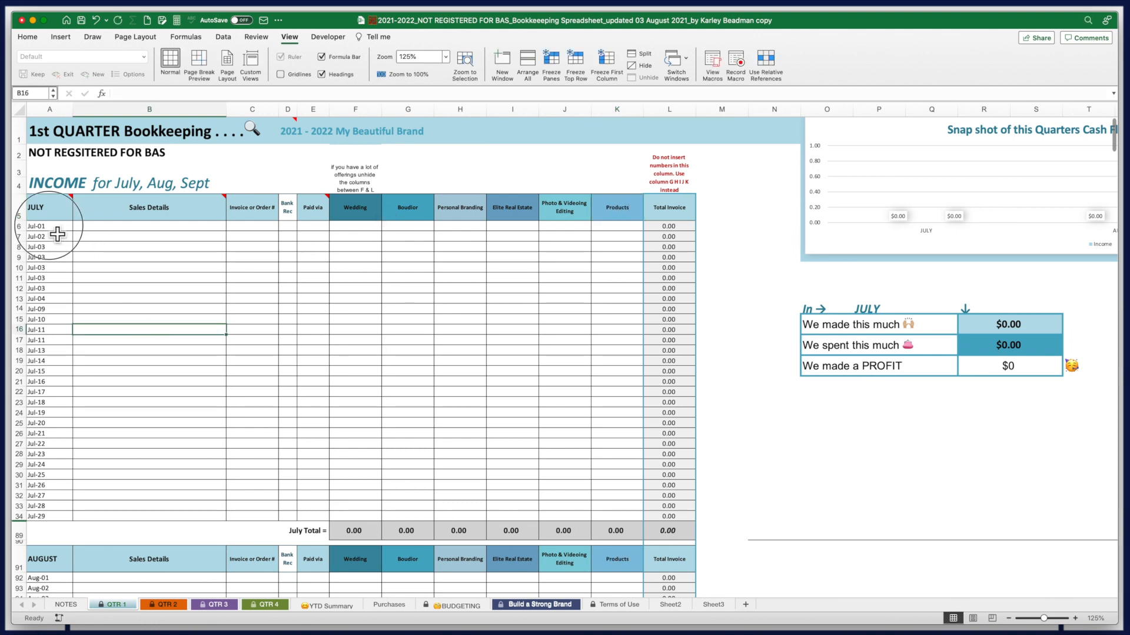
Enter two Jul-01 client sales: one client's name with 2500 Personal Branding, another's with 2,250
{"action": "left_click", "coordinate": [119, 235]}
{"action": "key", "text": "Tab"}
{"action": "key", "text": "Tab"}
{"action": "key", "text": "Tab"}
{"action": "key", "text": "Tab"}
{"action": "key", "text": "Tab"}
{"action": "key", "text": "Tab"}
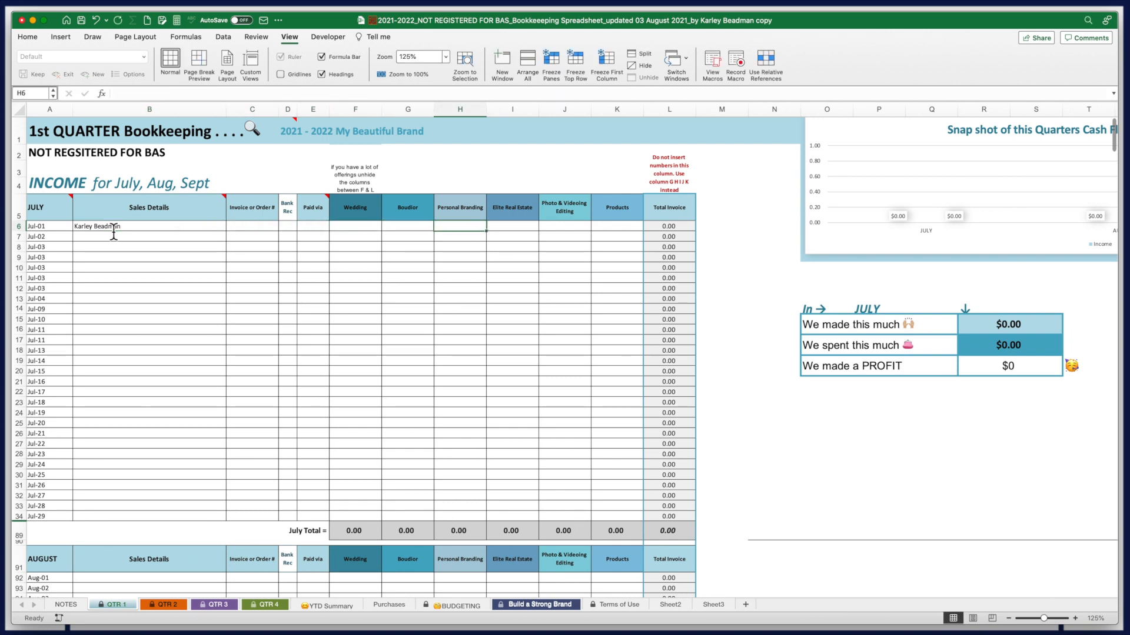
{"action": "type", "text": "2500"}
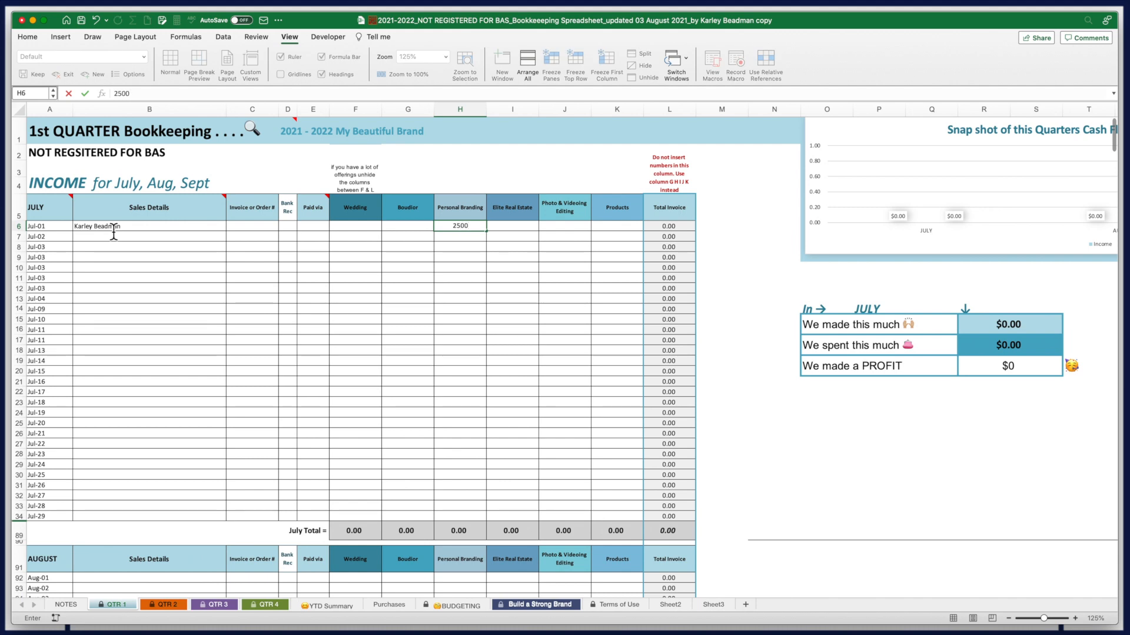
{"action": "left_click", "coordinate": [97, 237]}
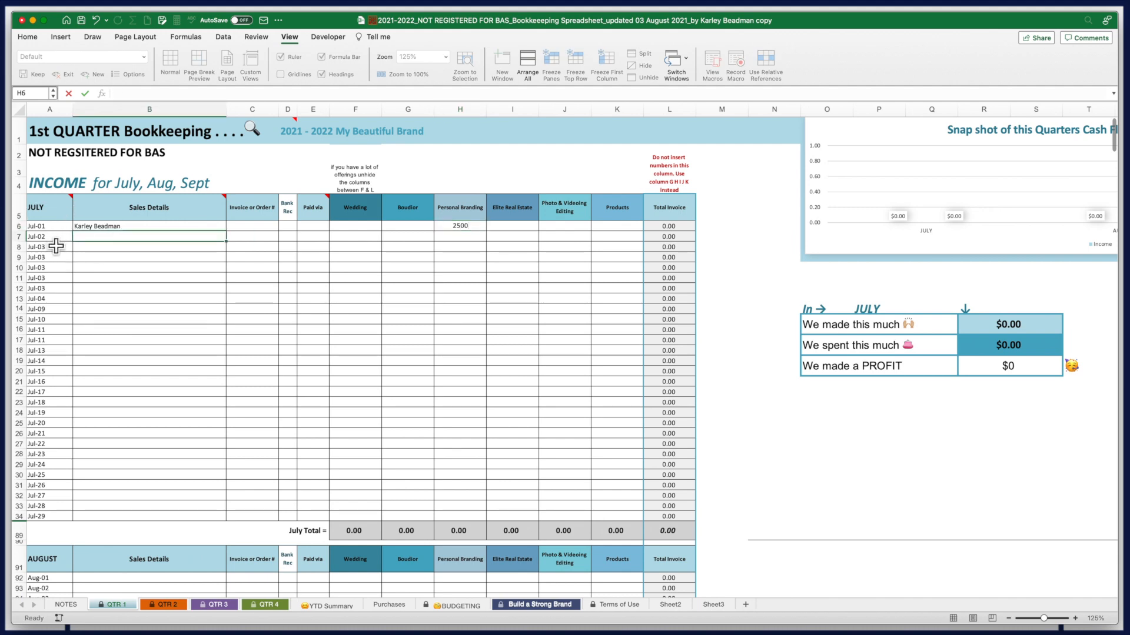
{"action": "key", "text": "Tab"}
{"action": "key", "text": "Tab"}
{"action": "key", "text": "Tab"}
{"action": "key", "text": "Tab"}
{"action": "key", "text": "Tab"}
{"action": "key", "text": "Tab"}
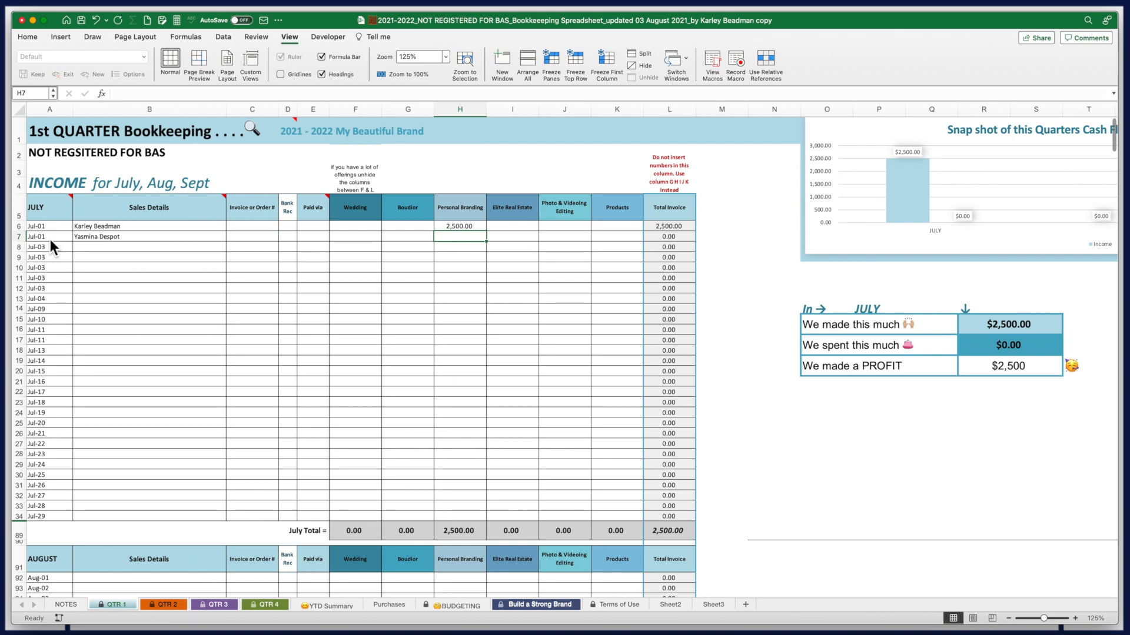
{"action": "type", "text": "2,250"}
{"action": "left_click", "coordinate": [121, 250]}
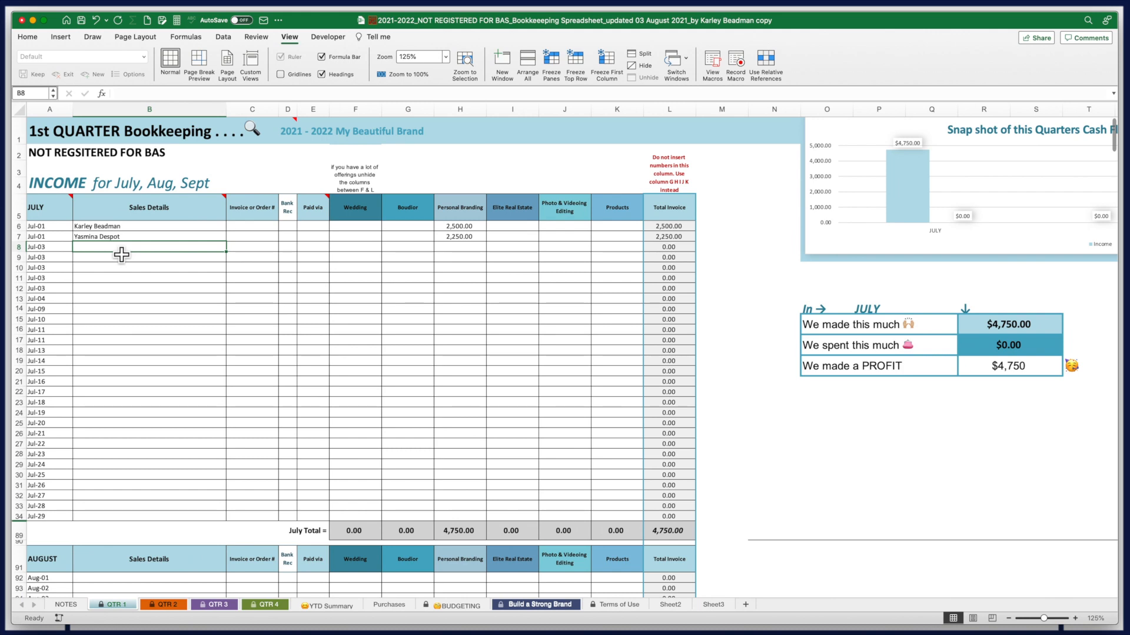
Record Chevron Luxury Homes sales of 4,000 in row 8 and 2,000 Products in row 9
{"action": "type", "text": "Chevron Lu"}
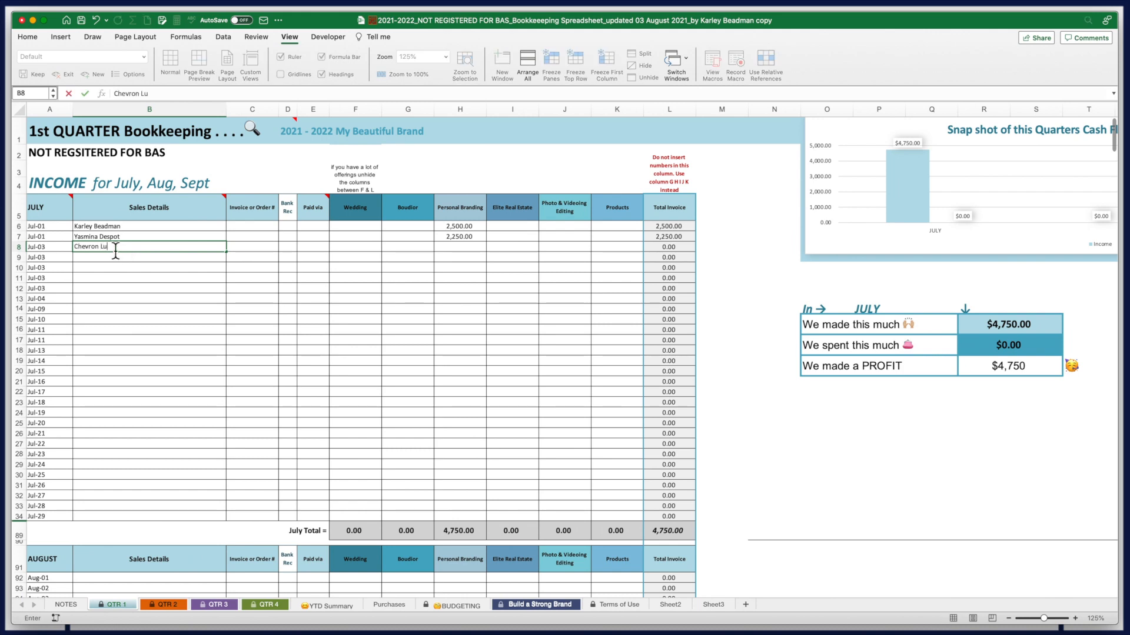
{"action": "type", "text": "xury Homes"}
{"action": "key", "text": "Tab"}
{"action": "key", "text": "Tab"}
{"action": "key", "text": "Tab"}
{"action": "key", "text": "Tab"}
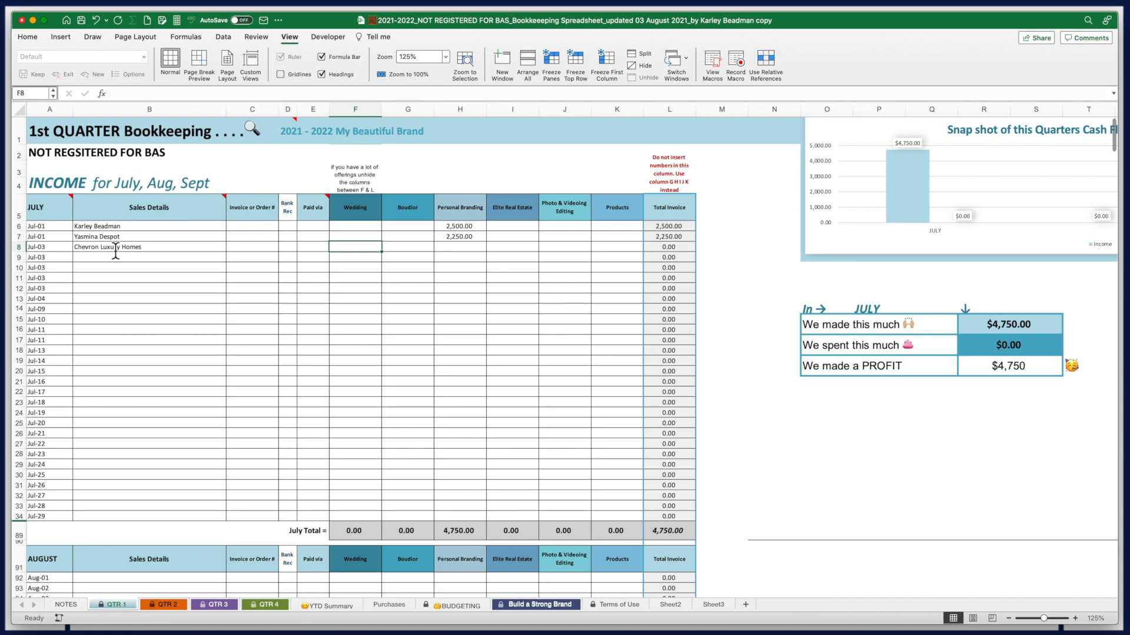
{"action": "key", "text": "Tab"}
{"action": "key", "text": "Tab"}
{"action": "key", "text": "Tab"}
{"action": "key", "text": "Tab"}
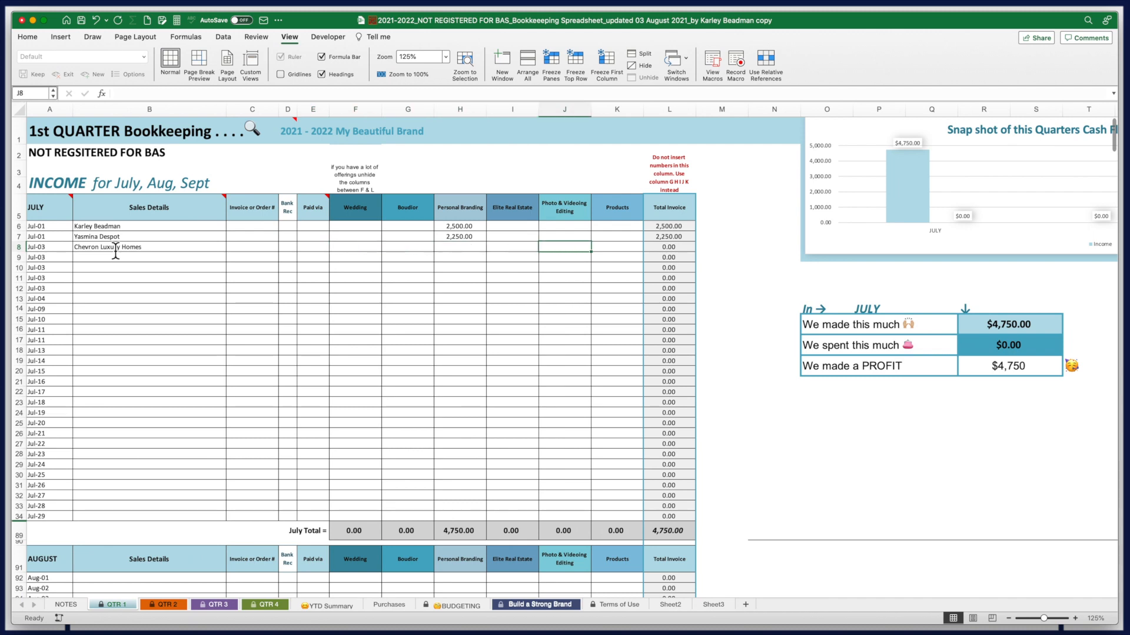
{"action": "type", "text": "4000"}
{"action": "key", "text": "Tab"}
{"action": "left_click", "coordinate": [579, 250]}
{"action": "left_click", "coordinate": [107, 264]}
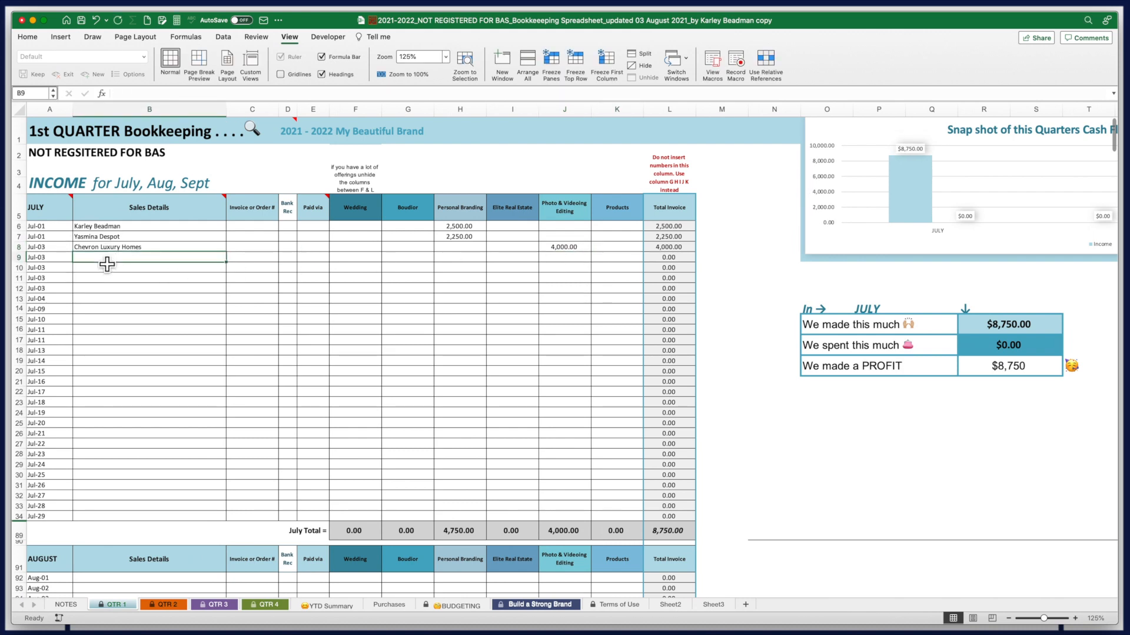
{"action": "type", "text": "Chevron Luxury Homes"}
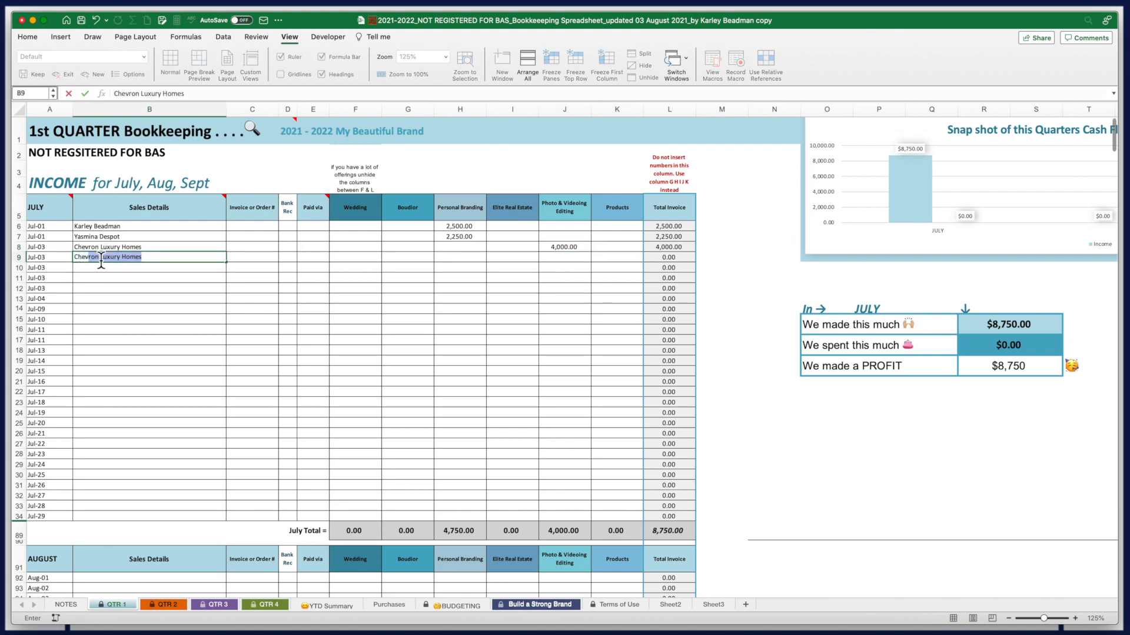
{"action": "key", "text": "Tab"}
{"action": "key", "text": "Tab"}
{"action": "key", "text": "Tab"}
{"action": "key", "text": "Tab"}
{"action": "key", "text": "Tab"}
{"action": "key", "text": "Tab"}
{"action": "key", "text": "Tab"}
{"action": "key", "text": "Tab"}
{"action": "key", "text": "Tab"}
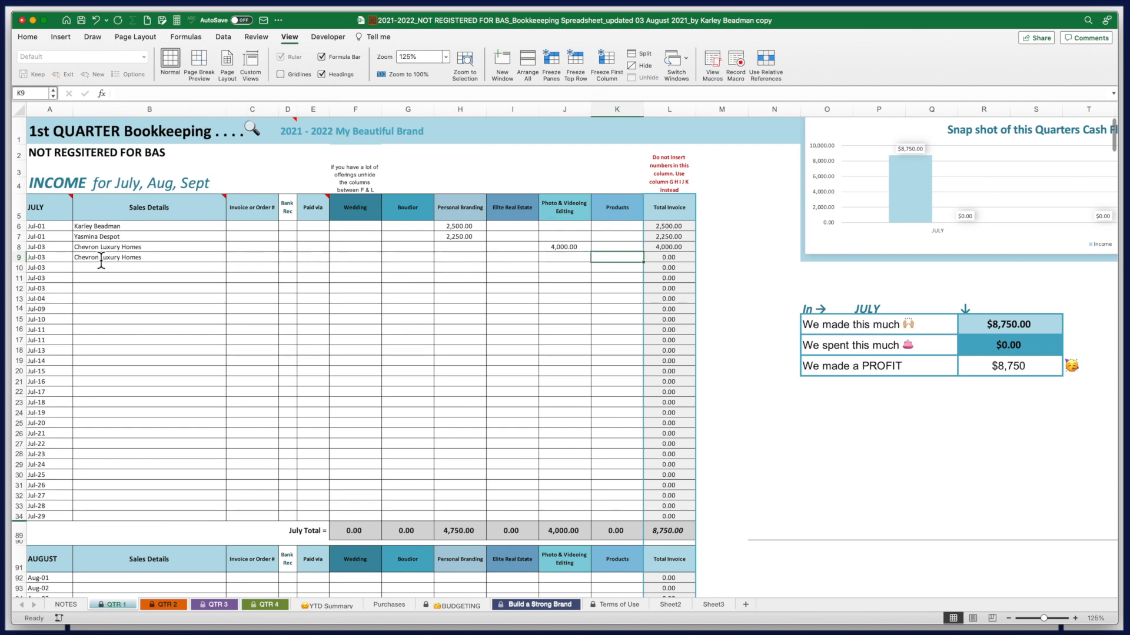
{"action": "type", "text": "2000"}
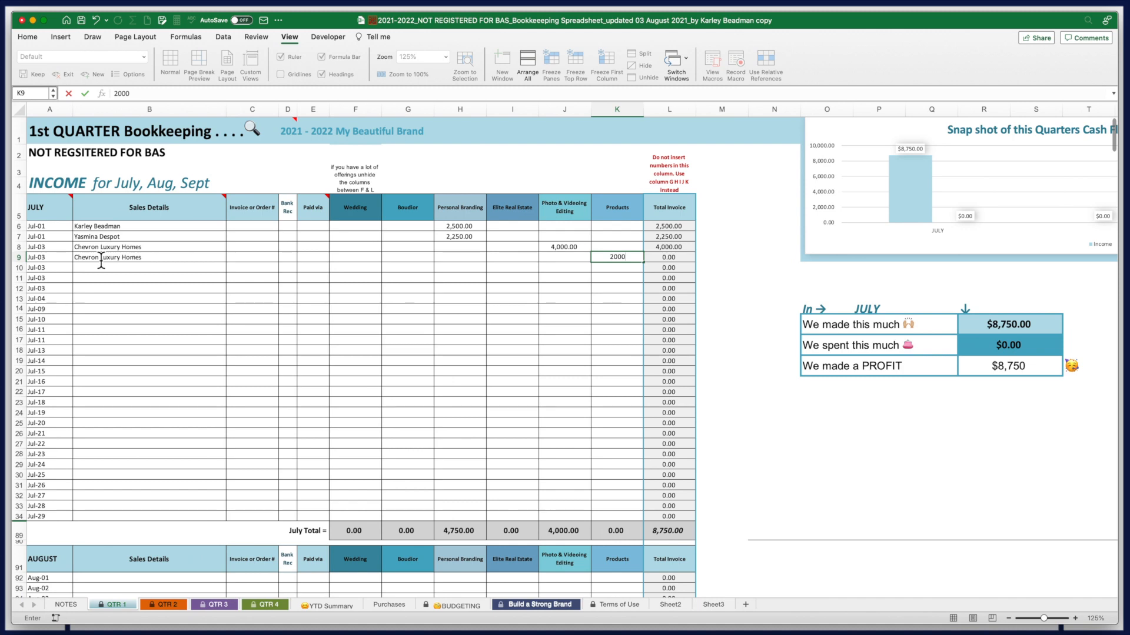
{"action": "key", "text": "Return"}
{"action": "key", "text": "Down"}
{"action": "key", "text": "Down"}
{"action": "key", "text": "Home"}
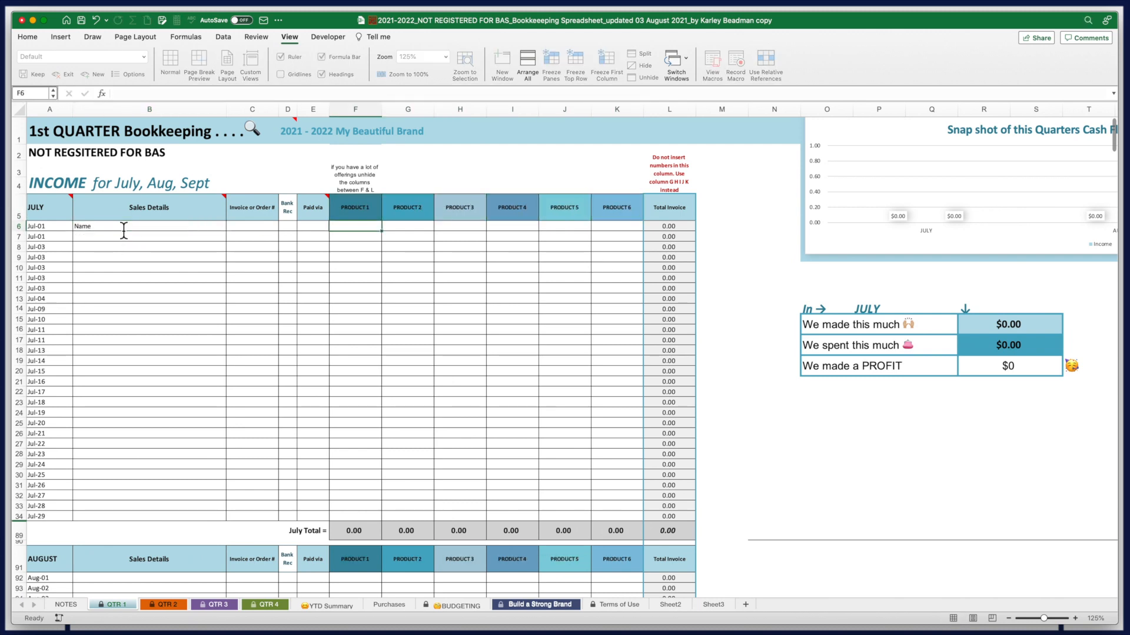
Type 25 as a sample product sales figure
{"action": "type", "text": "25"}
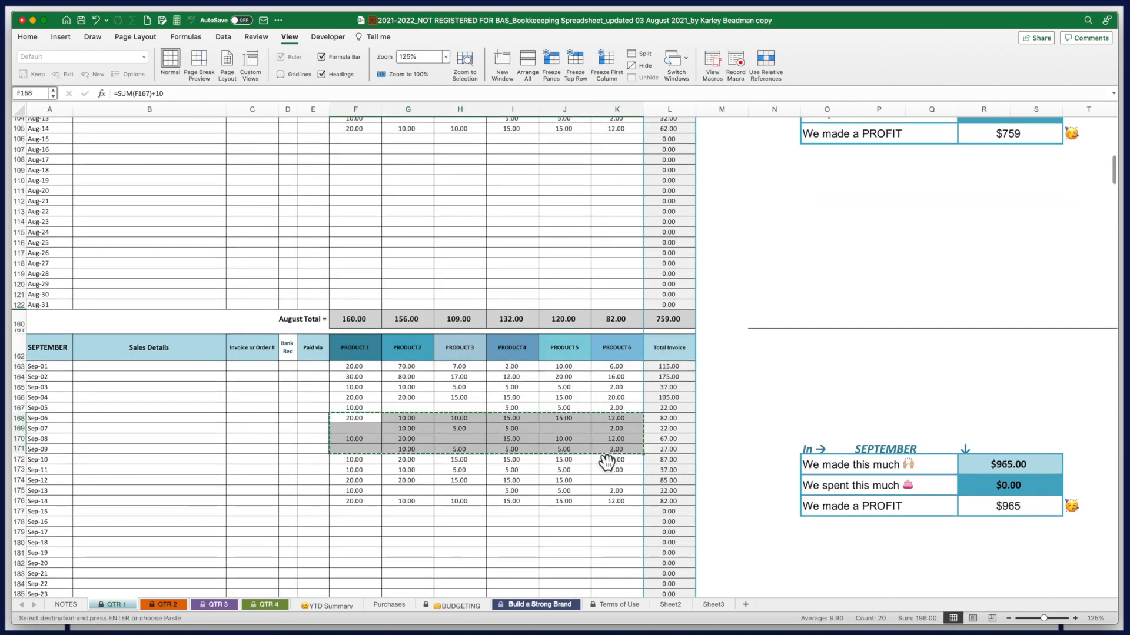
Unhide the hidden product columns H:L on the QTR 2 sheet
{"action": "left_click", "coordinate": [167, 604]}
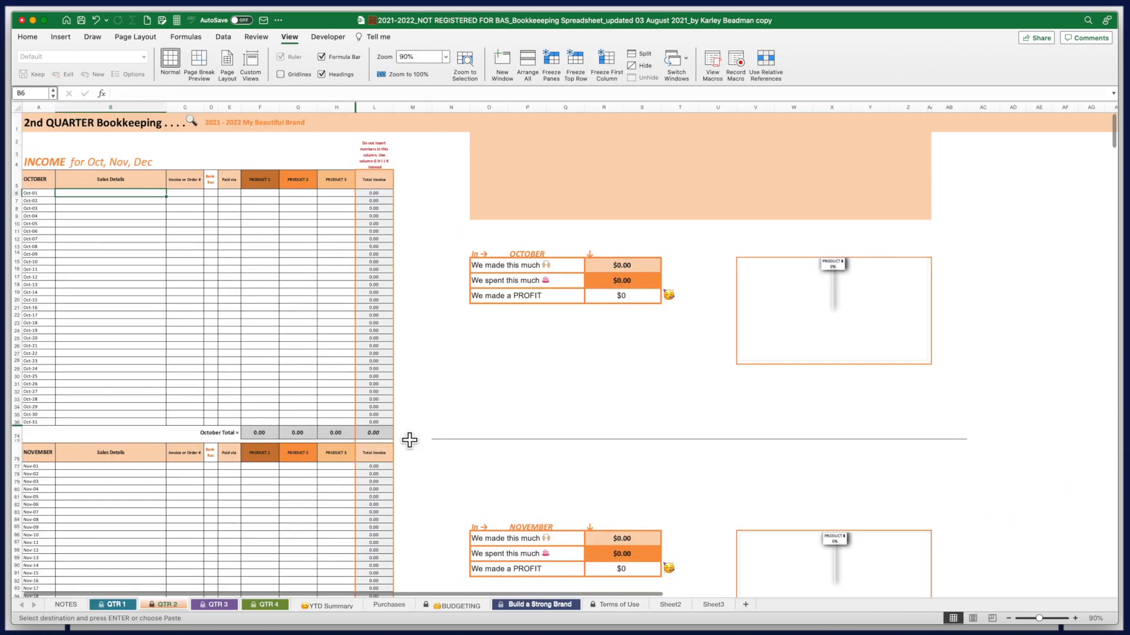
{"action": "left_click_drag", "start_coordinate": [353, 112], "coordinate": [370, 112]}
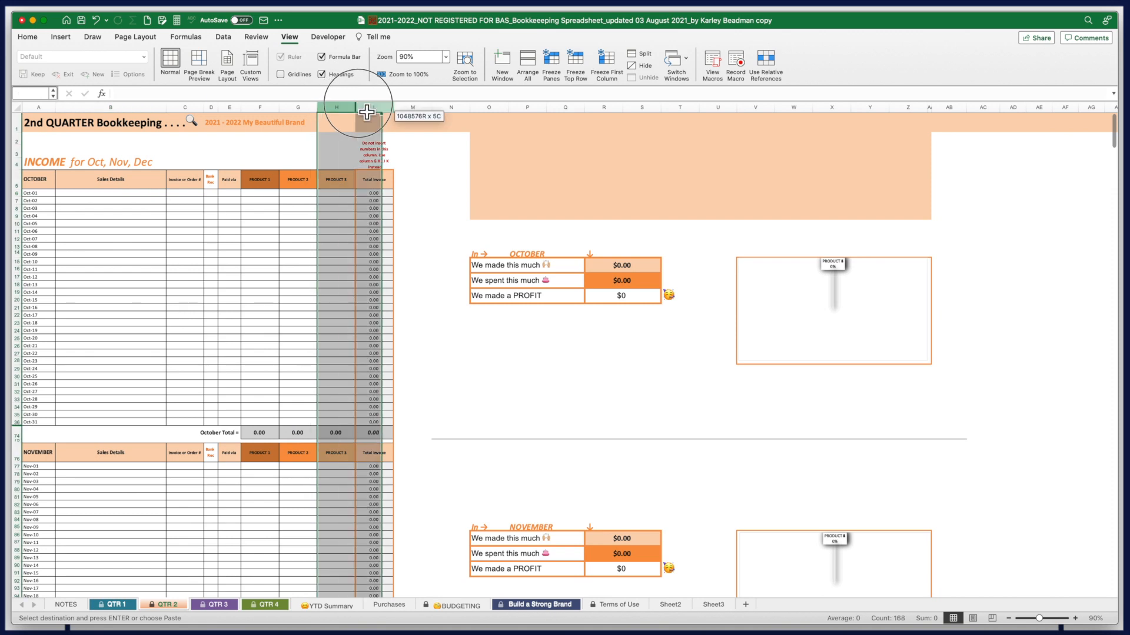
{"action": "right_click", "coordinate": [363, 107]}
{"action": "left_click", "coordinate": [401, 230]}
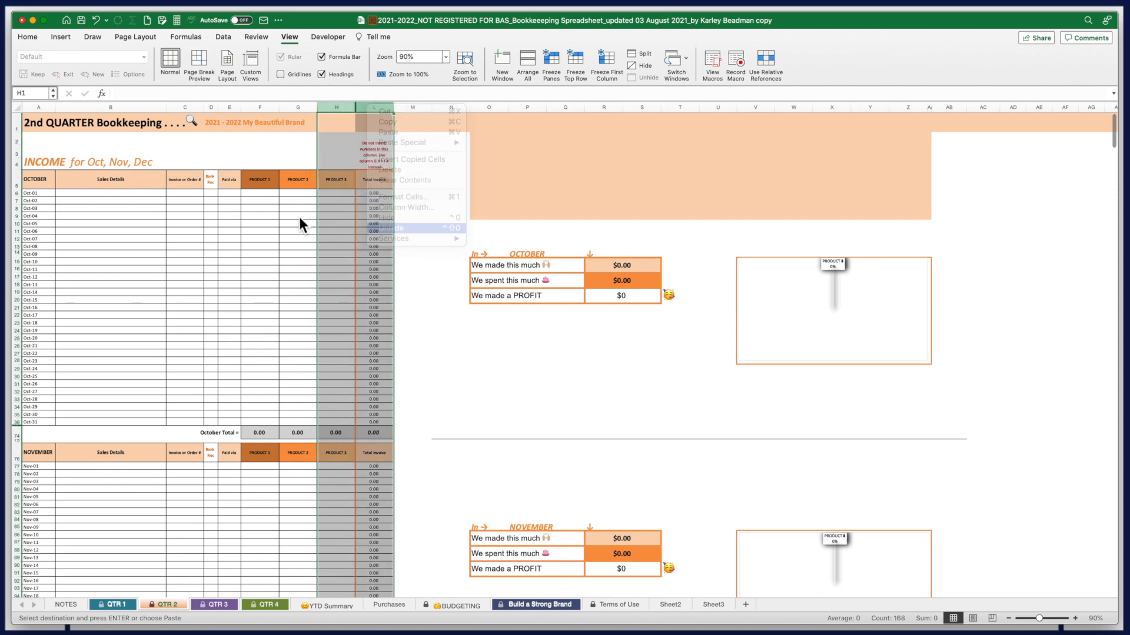
Copy the November sample figures F82:K90 on QTR 2
{"action": "left_click", "coordinate": [299, 218]}
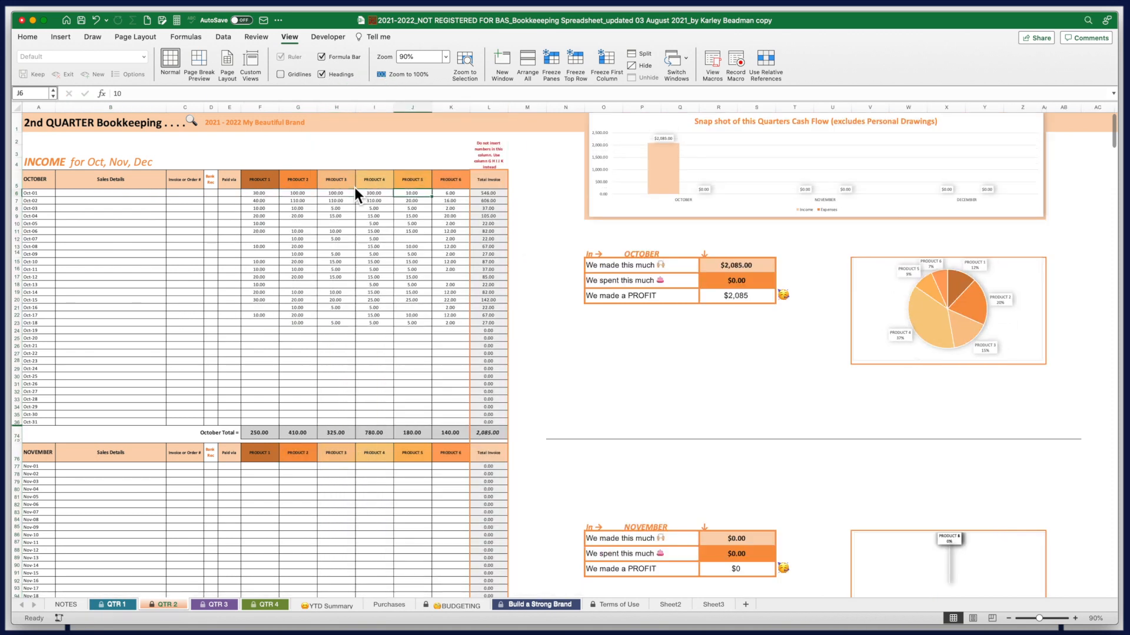
{"action": "scroll", "coordinate": [354, 236], "scroll_direction": "down", "scroll_amount": 4}
{"action": "left_click", "coordinate": [271, 353]}
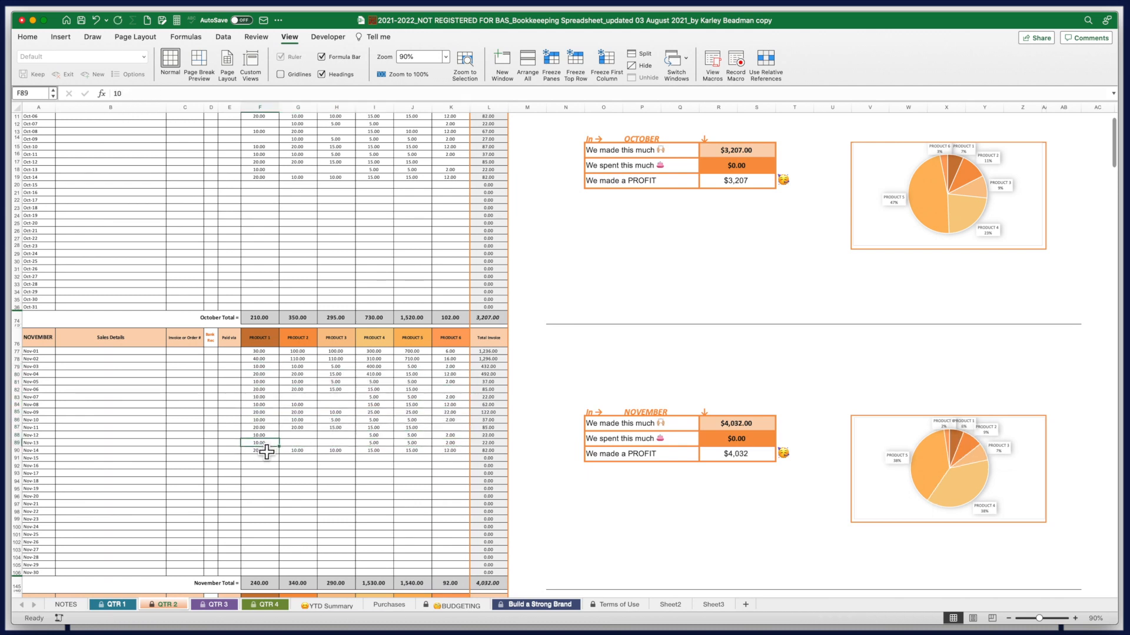
{"action": "left_click_drag", "start_coordinate": [450, 451], "coordinate": [287, 394]}
{"action": "key", "text": "super+c"}
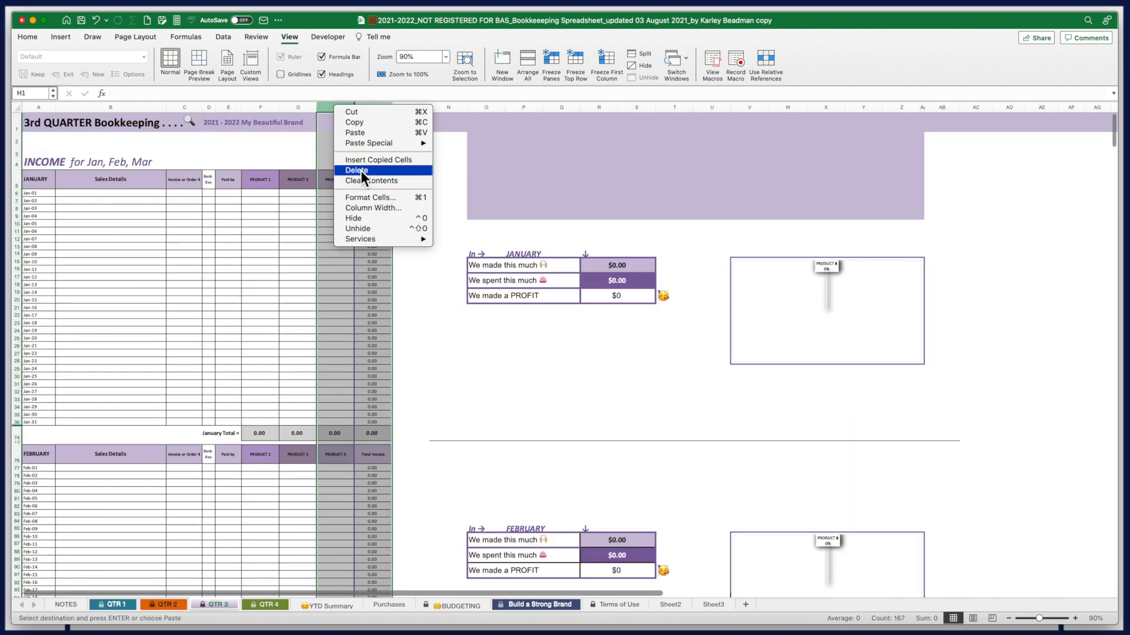
Unhide the product columns on QTR 3 and QTR 4, selecting March figures and copying May figures
{"action": "left_click", "coordinate": [366, 231]}
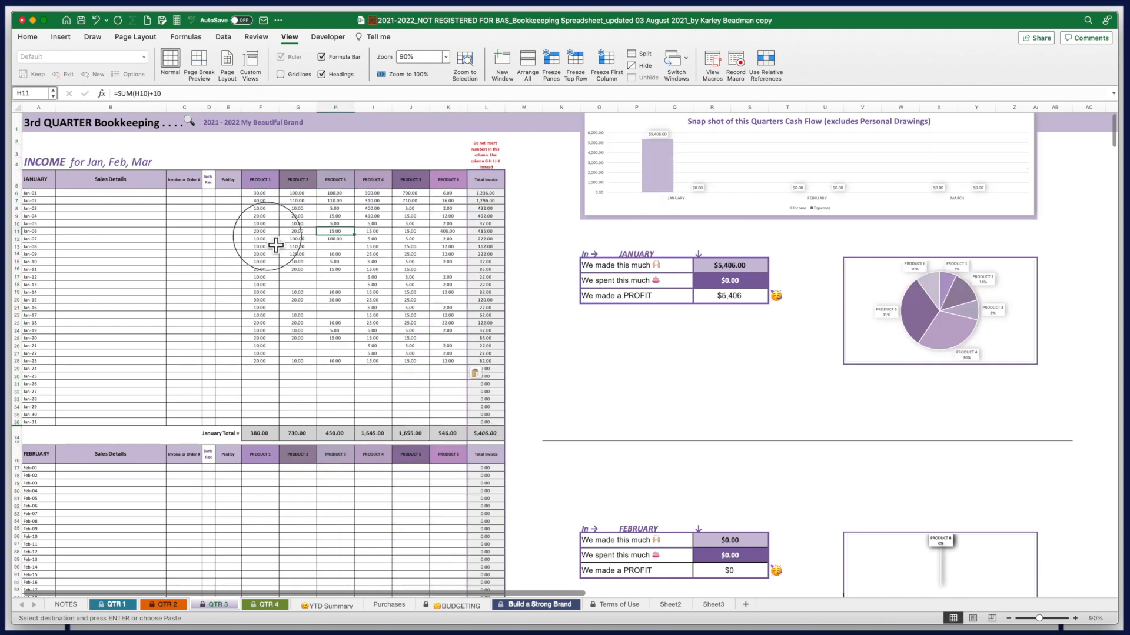
{"action": "scroll", "coordinate": [292, 297], "scroll_direction": "down", "scroll_amount": 15}
{"action": "left_click_drag", "start_coordinate": [260, 308], "coordinate": [378, 280]}
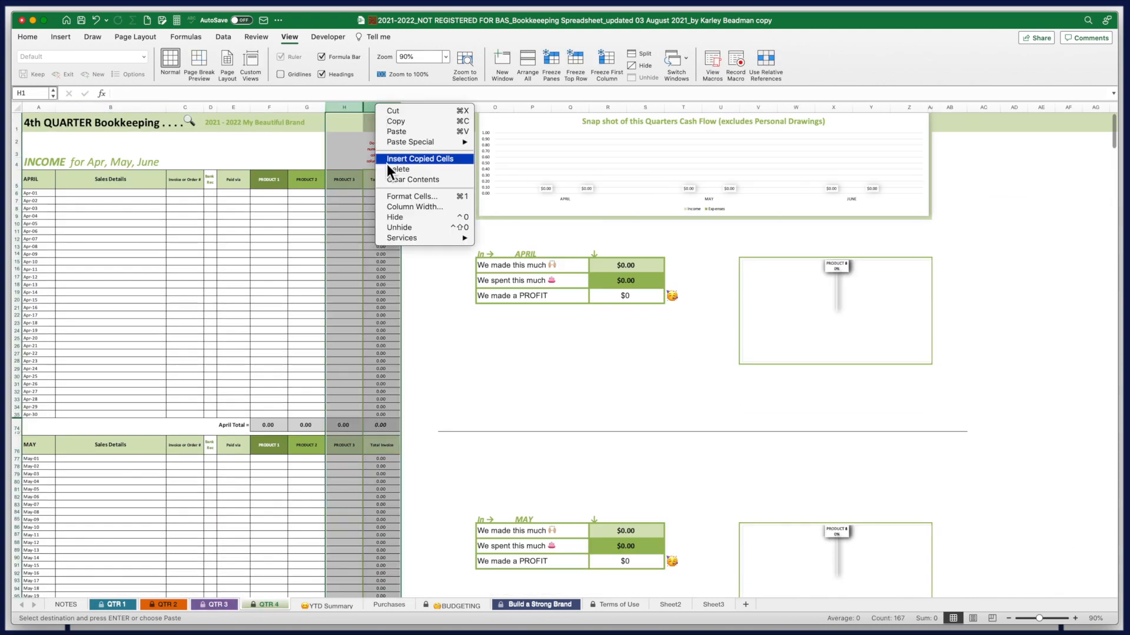
{"action": "left_click", "coordinate": [386, 164]}
{"action": "left_click_drag", "start_coordinate": [378, 323], "coordinate": [450, 253]}
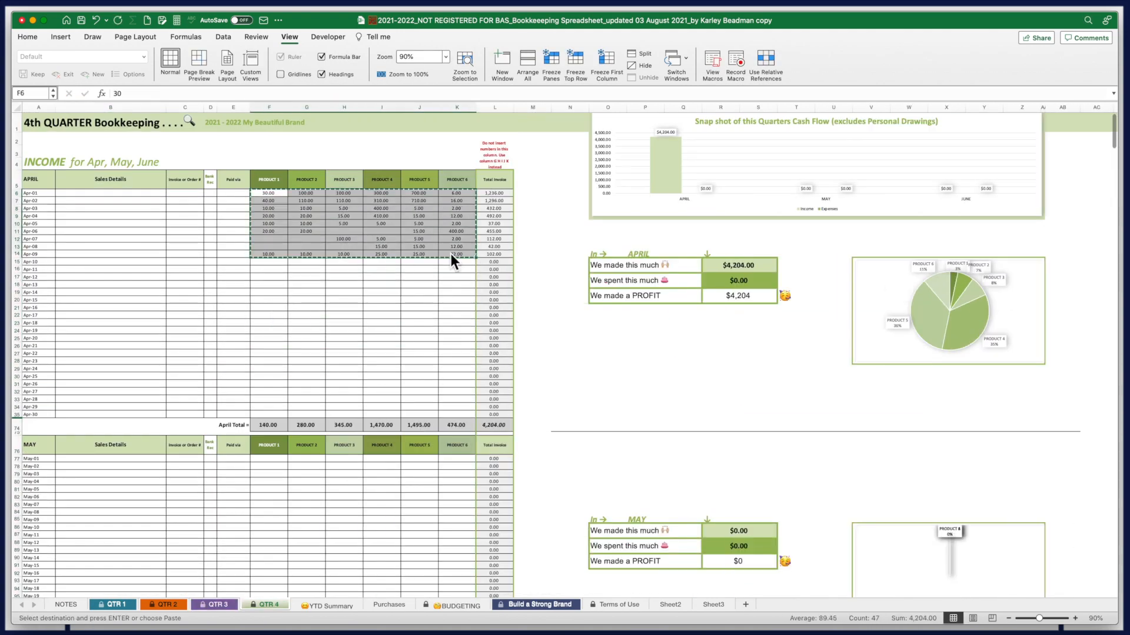
{"action": "scroll", "coordinate": [451, 253], "scroll_direction": "down", "scroll_amount": 3}
{"action": "key", "text": "super+c"}
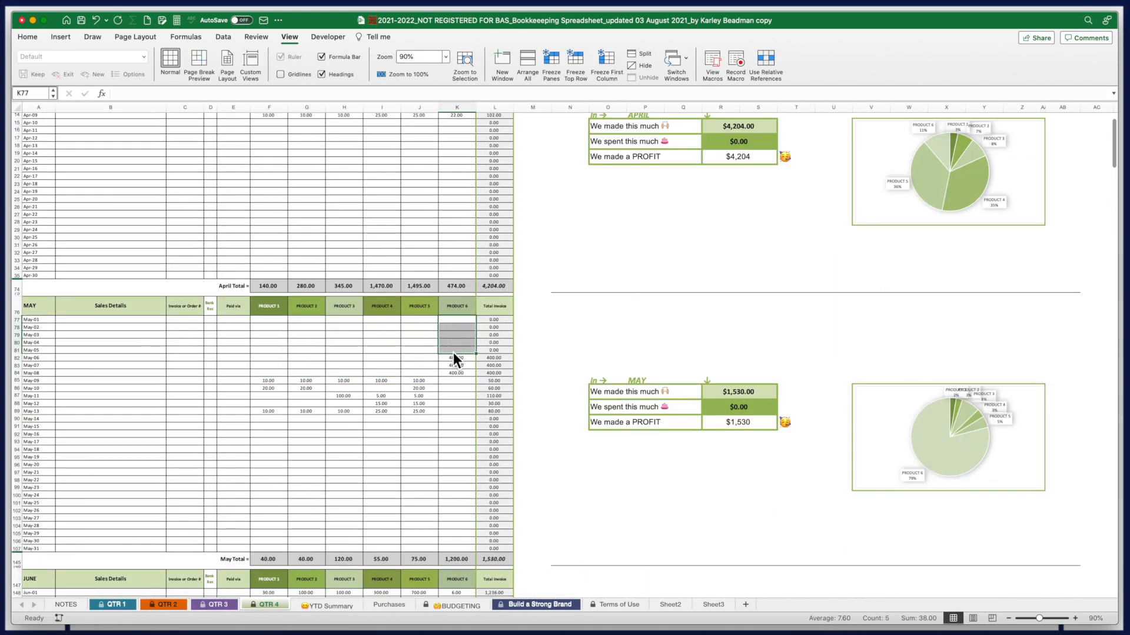
{"action": "scroll", "coordinate": [453, 352], "scroll_direction": "up", "scroll_amount": 3}
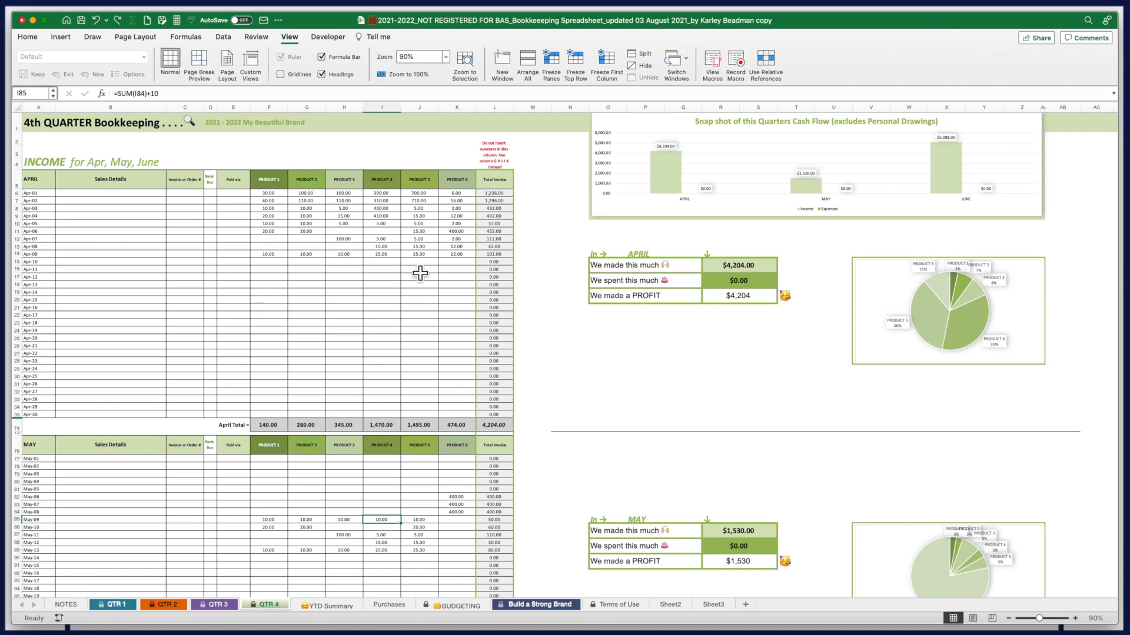
{"action": "left_click", "coordinate": [115, 605]}
Copy the QTR 1 product figures in F6:K182
{"action": "scroll", "coordinate": [432, 459], "scroll_direction": "up", "scroll_amount": 10}
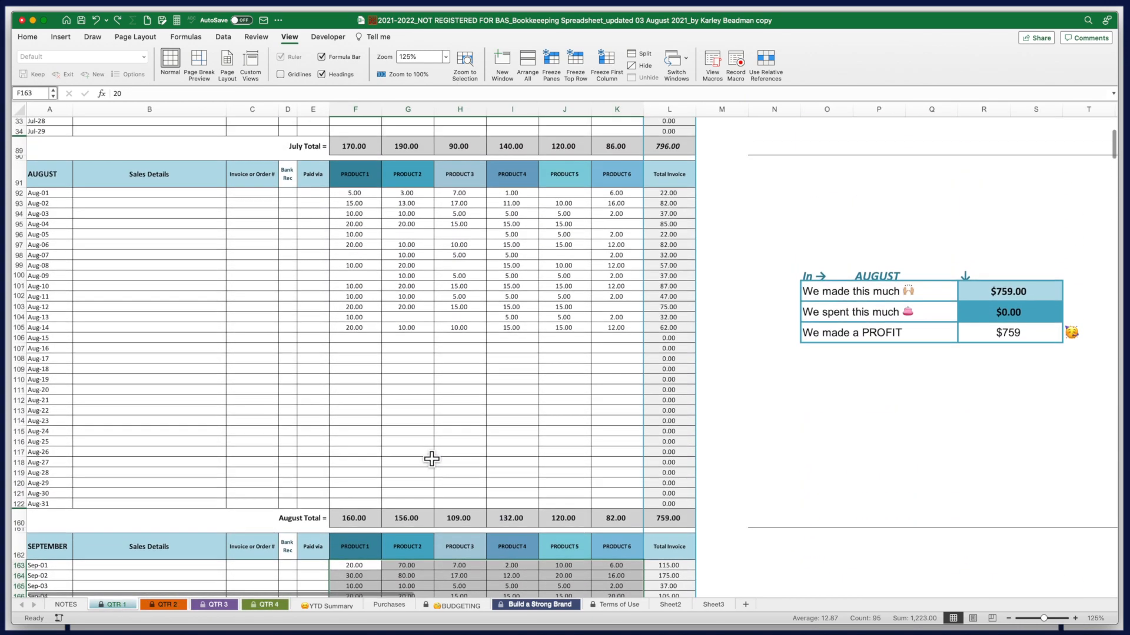
{"action": "scroll", "coordinate": [432, 459], "scroll_direction": "up", "scroll_amount": 3}
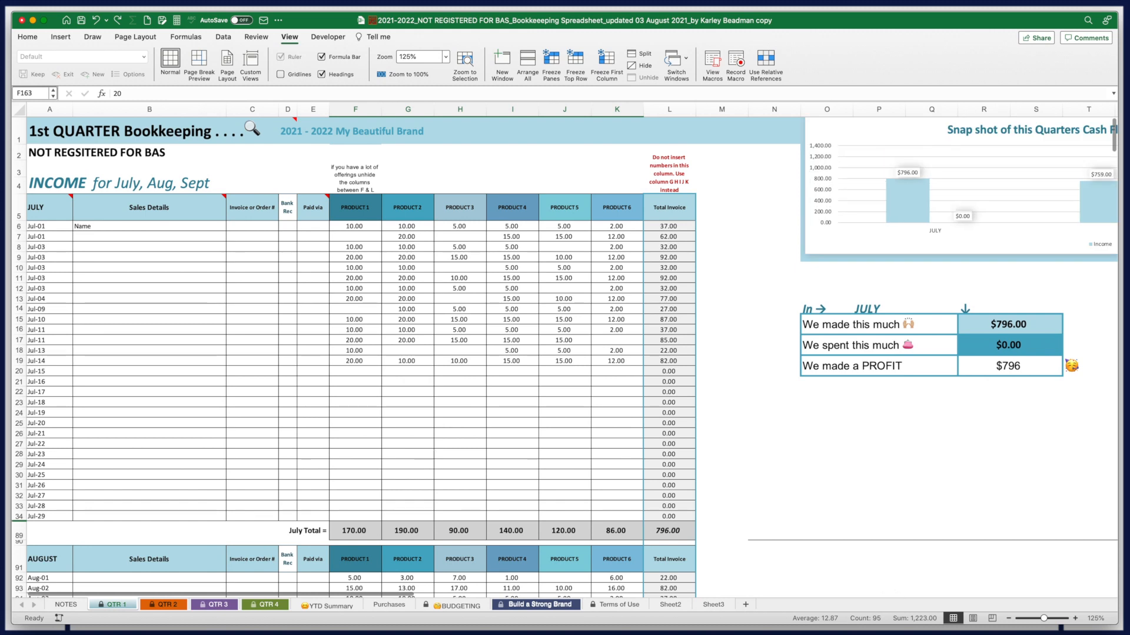
{"action": "left_click_drag", "start_coordinate": [347, 227], "coordinate": [636, 331]}
{"action": "scroll", "coordinate": [636, 331], "scroll_direction": "up", "scroll_amount": 15}
{"action": "key", "text": "super+c"}
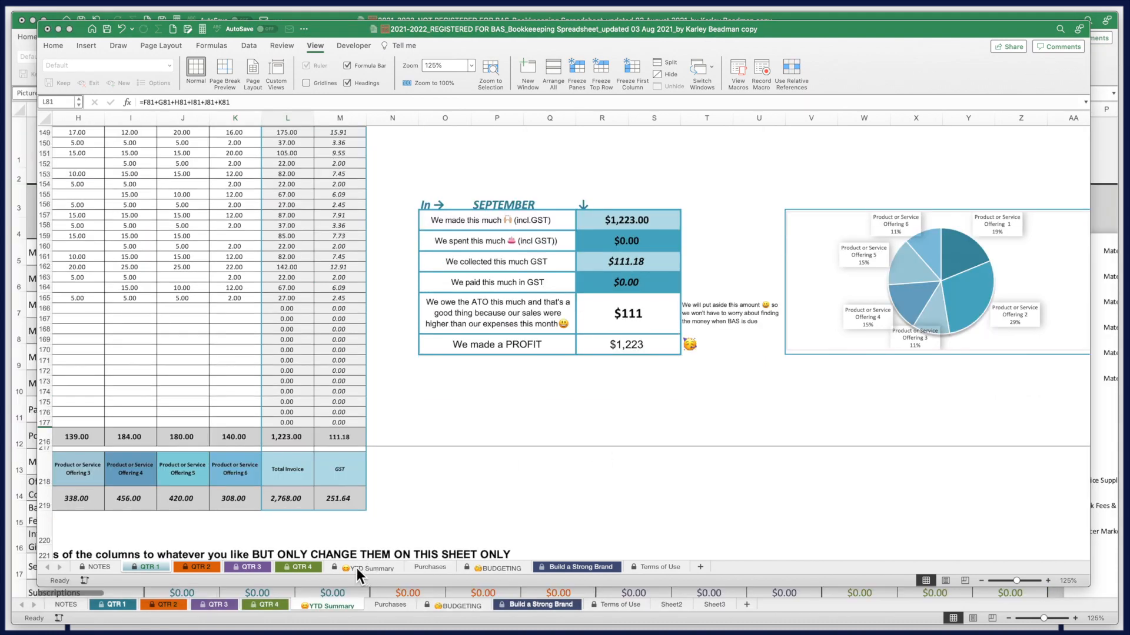
Activate the REGISTERED FOR BAS workbook and show its YTD Summary sheet
{"action": "left_click", "coordinate": [362, 567]}
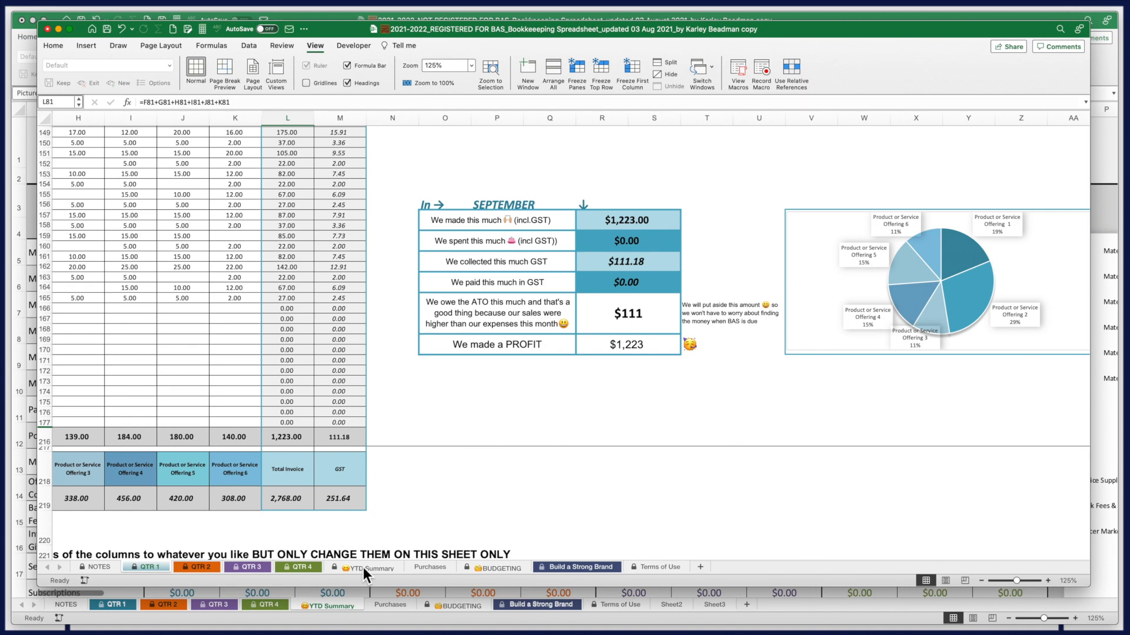
{"action": "left_click", "coordinate": [359, 569]}
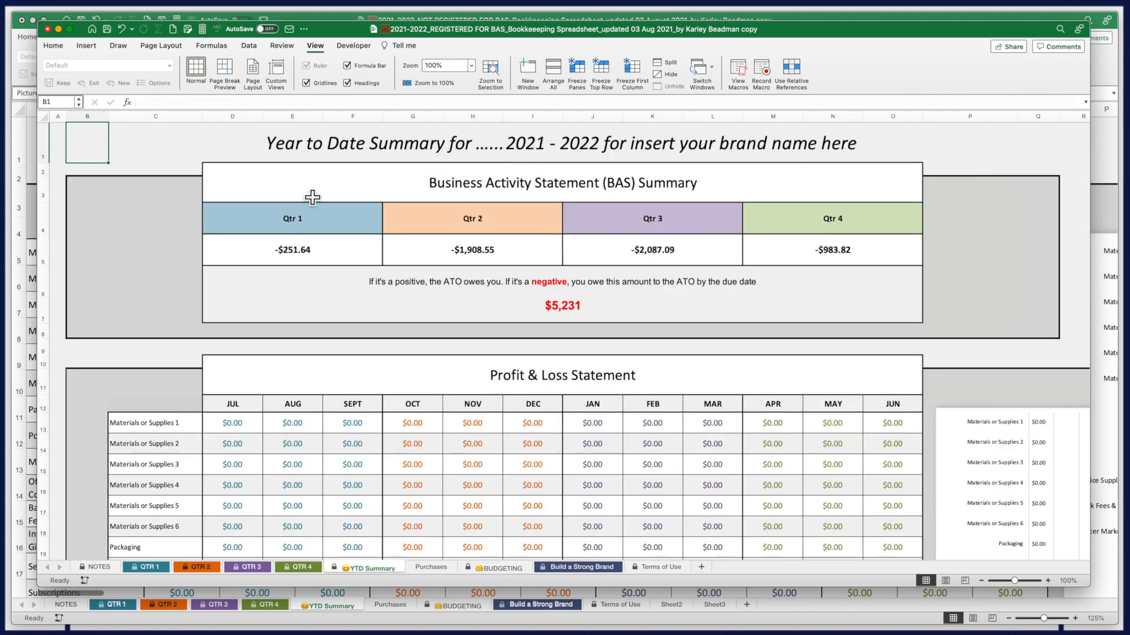
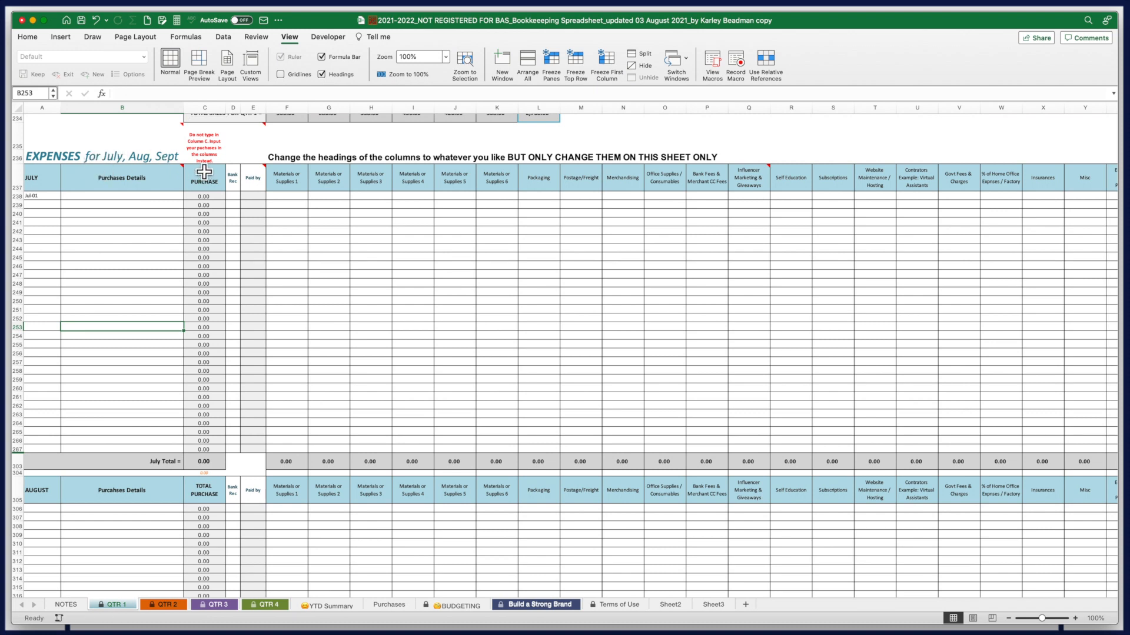
Move to the first July expense category heading in F237
{"action": "left_click", "coordinate": [293, 183]}
{"action": "key", "text": "Right"}
{"action": "key", "text": "Right"}
{"action": "key", "text": "Right"}
{"action": "key", "text": "Right"}
{"action": "key", "text": "Right"}
{"action": "key", "text": "Right"}
{"action": "key", "text": "Right"}
{"action": "key", "text": "Right"}
{"action": "key", "text": "Right"}
{"action": "key", "text": "Right"}
{"action": "key", "text": "Right"}
{"action": "key", "text": "Right"}
{"action": "key", "text": "Right"}
{"action": "key", "text": "Right"}
{"action": "key", "text": "Right"}
{"action": "key", "text": "Right"}
{"action": "key", "text": "Right"}
{"action": "key", "text": "Right"}
{"action": "key", "text": "Right"}
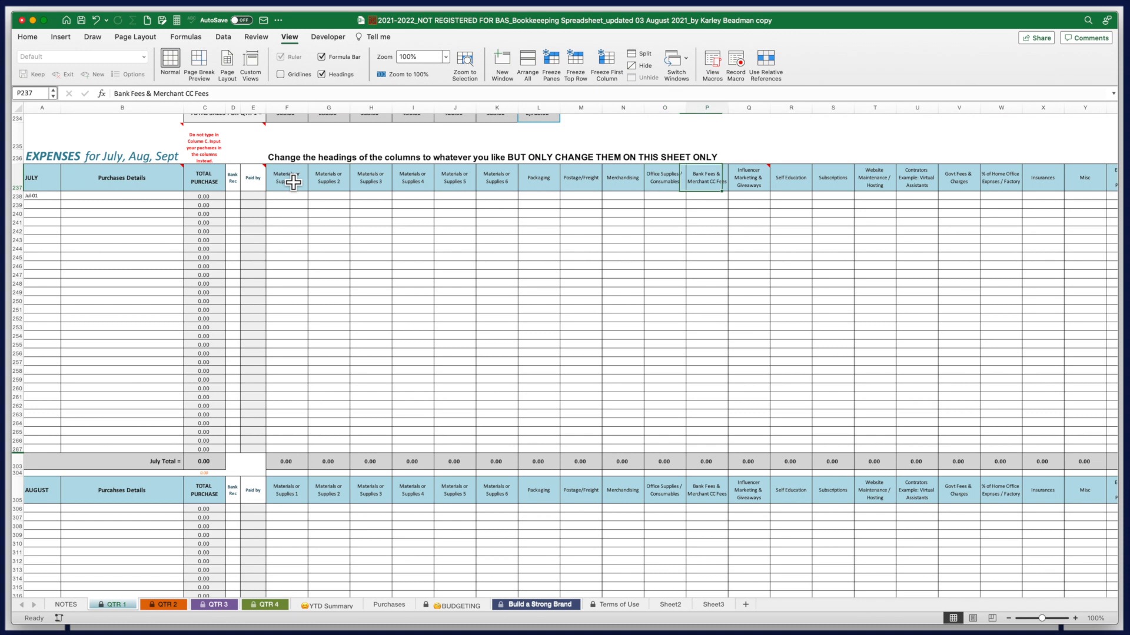
{"action": "key", "text": "Right"}
{"action": "key", "text": "Right"}
{"action": "key", "text": "Right"}
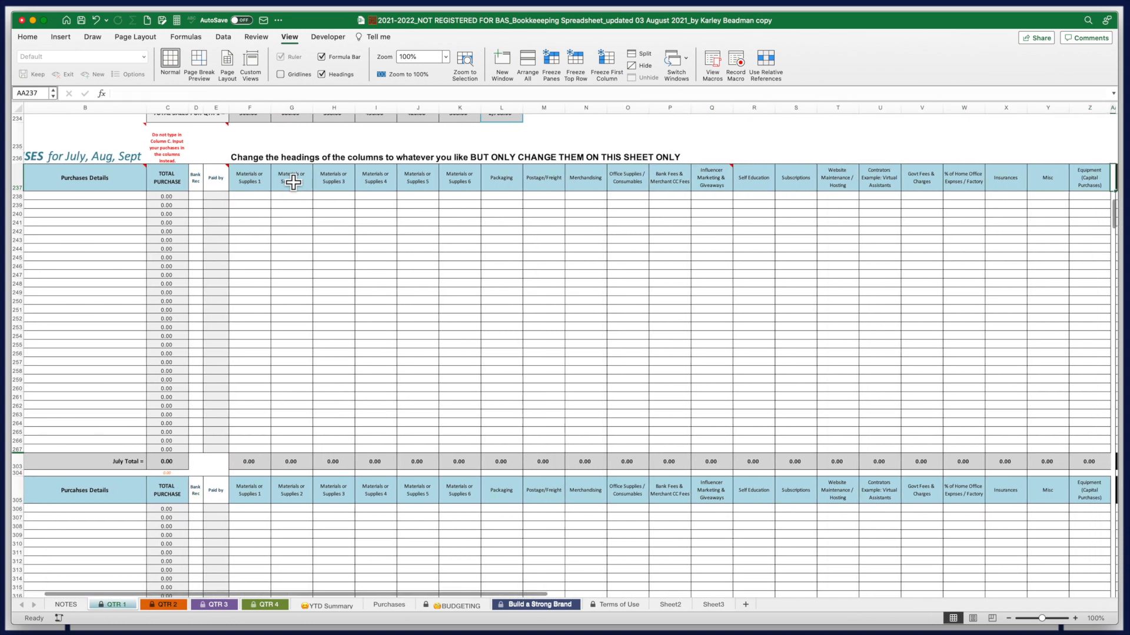
{"action": "key", "text": "Left"}
{"action": "key", "text": "Left"}
{"action": "key", "text": "Left"}
{"action": "key", "text": "Left"}
{"action": "key", "text": "Left"}
{"action": "key", "text": "Left"}
{"action": "key", "text": "Left"}
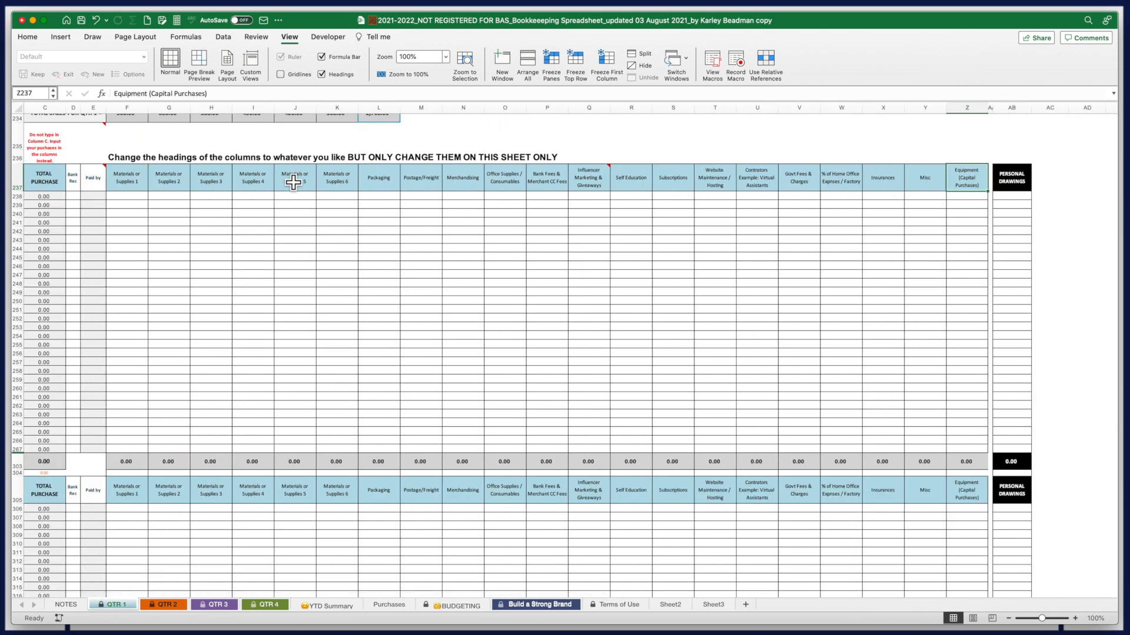
{"action": "key", "text": "Left"}
{"action": "key", "text": "Left"}
{"action": "key", "text": "Left"}
{"action": "key", "text": "Left"}
{"action": "key", "text": "Left"}
{"action": "key", "text": "Left"}
{"action": "key", "text": "Left"}
{"action": "key", "text": "Left"}
{"action": "key", "text": "Left"}
{"action": "key", "text": "Left"}
{"action": "key", "text": "Left"}
{"action": "key", "text": "Left"}
{"action": "key", "text": "Left"}
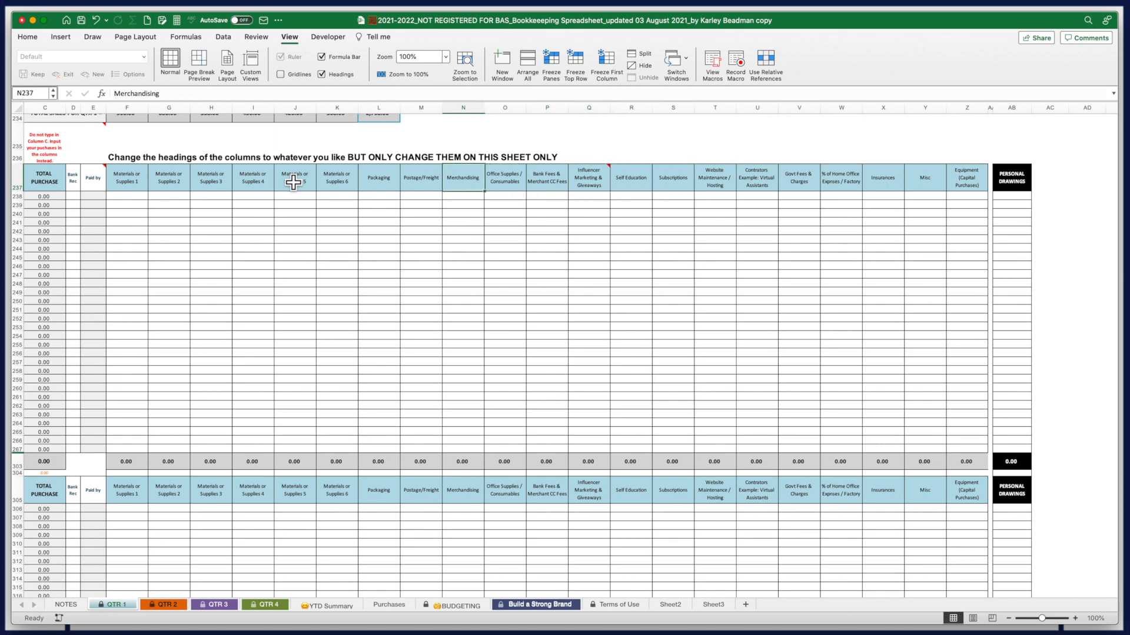
{"action": "key", "text": "Left"}
{"action": "key", "text": "Left"}
{"action": "key", "text": "Left"}
{"action": "key", "text": "Left"}
{"action": "key", "text": "Left"}
{"action": "key", "text": "Left"}
{"action": "key", "text": "Left"}
{"action": "key", "text": "Up"}
{"action": "key", "text": "Up"}
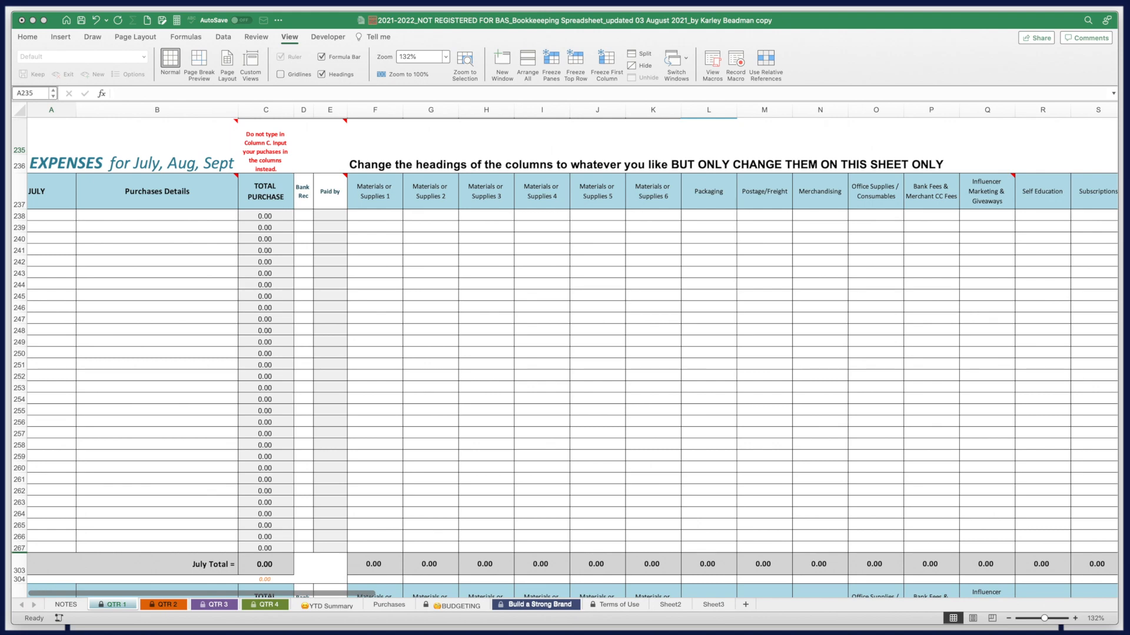
{"action": "scroll", "coordinate": [470, 424], "scroll_direction": "up", "scroll_amount": 7}
{"action": "scroll", "coordinate": [471, 423], "scroll_direction": "down", "scroll_amount": 6}
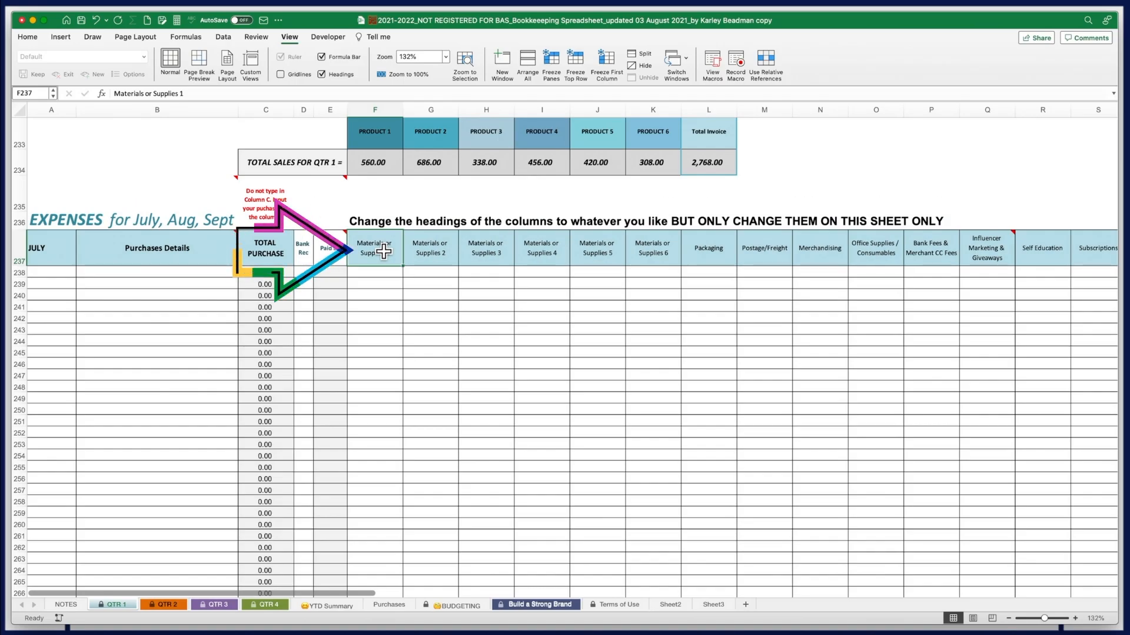
Enter headings Celebration Cakes, Biscuits, Pavlovas and Muffins in F237:I237
{"action": "type", "text": "Celebra"}
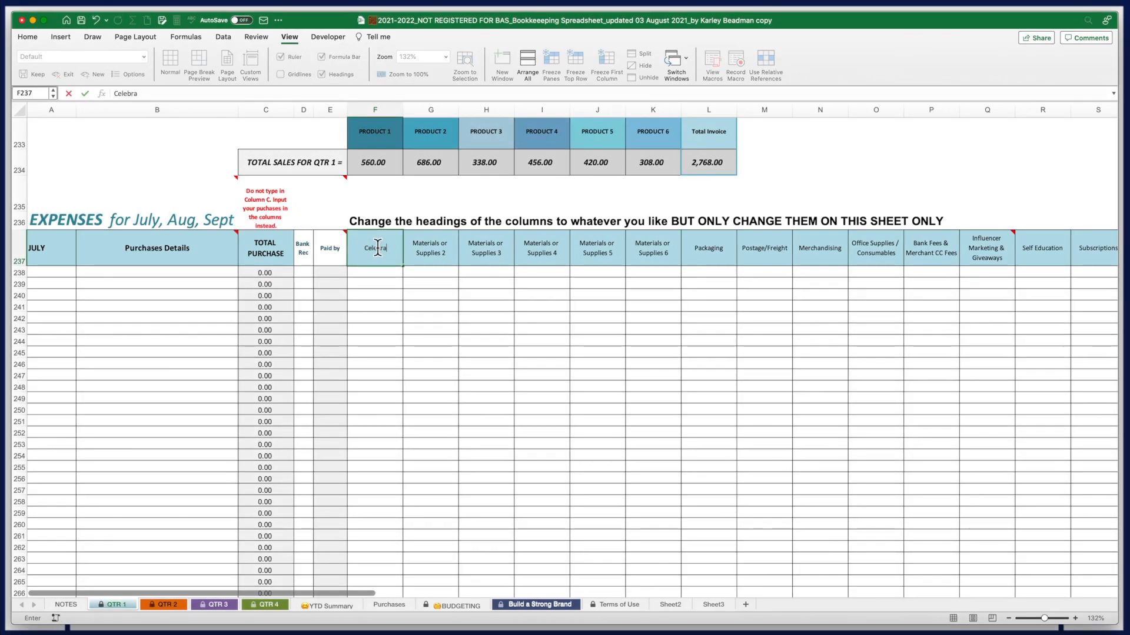
{"action": "type", "text": "tion Cakes"}
{"action": "key", "text": "Tab"}
{"action": "type", "text": "Bis"}
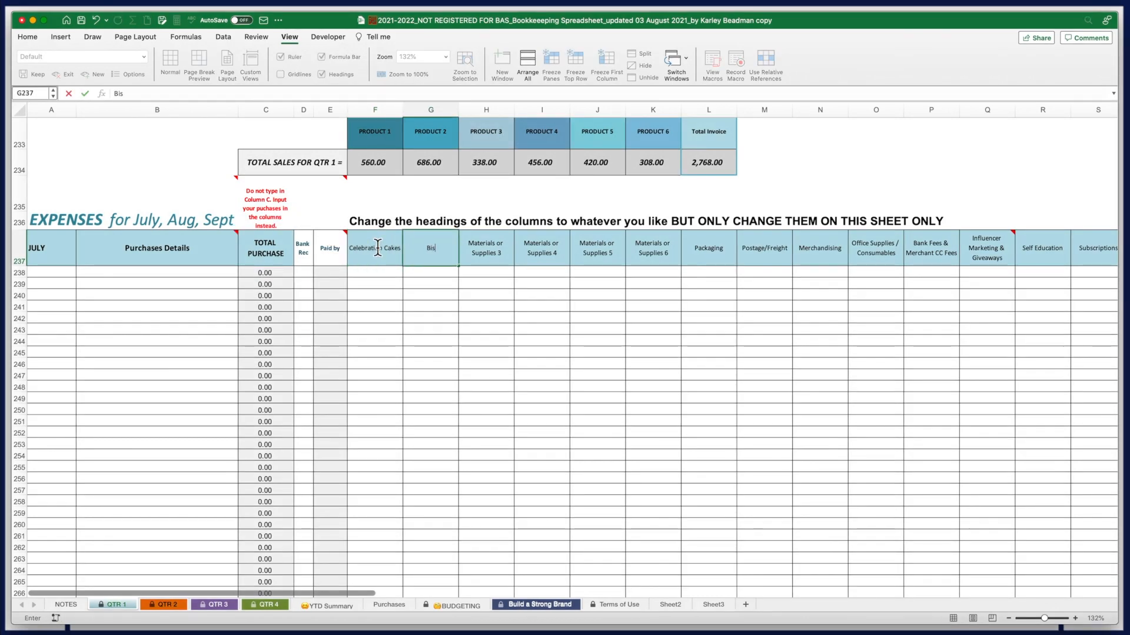
{"action": "type", "text": "cuits"}
{"action": "key", "text": "Tab"}
{"action": "type", "text": "Pavlovas"}
{"action": "key", "text": "Tab"}
{"action": "type", "text": "Muffins"}
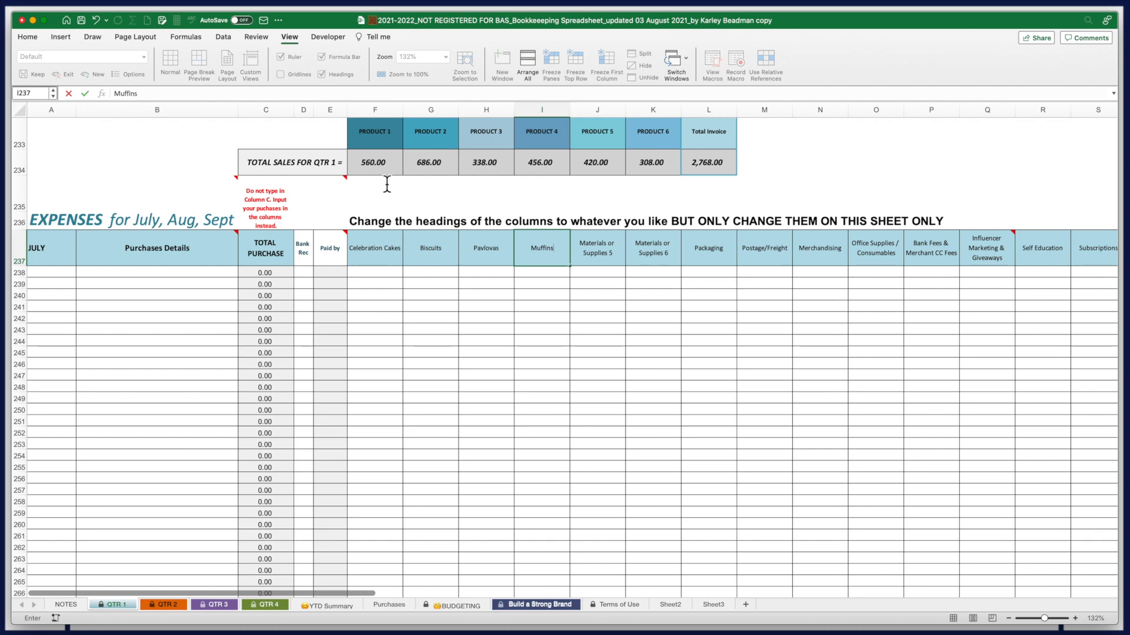
Select columns F through I
{"action": "left_click", "coordinate": [383, 118]}
{"action": "left_click", "coordinate": [431, 115]}
{"action": "left_click", "coordinate": [486, 115]}
{"action": "left_click", "coordinate": [550, 116]}
{"action": "scroll", "coordinate": [474, 327], "scroll_direction": "up", "scroll_amount": 20}
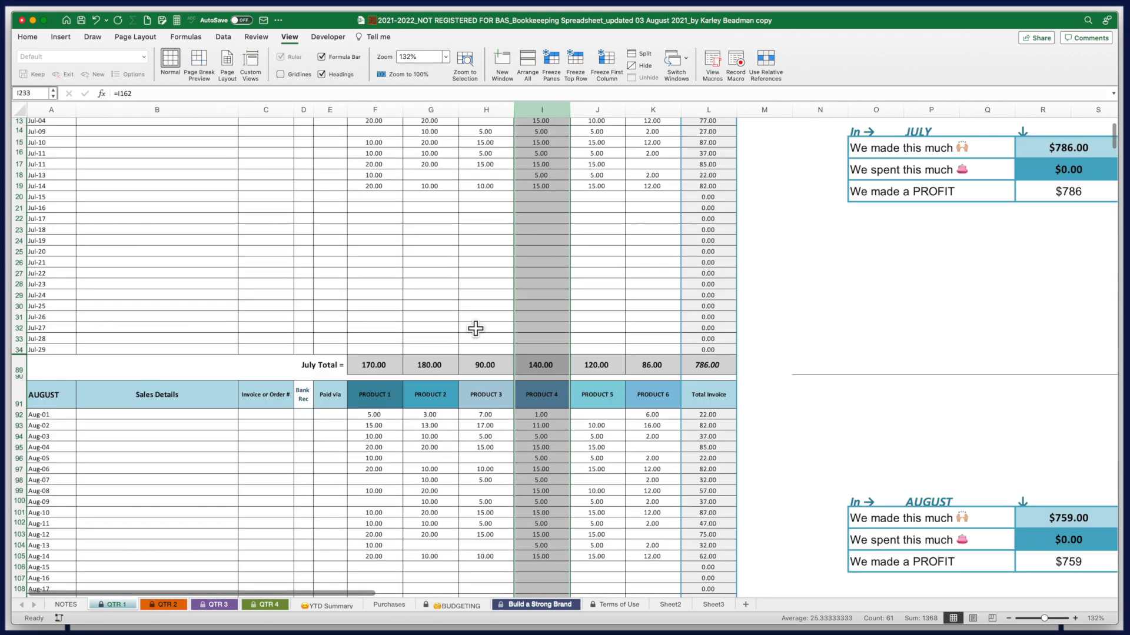
Copy the four renamed expense headings, Celebration Cakes to Muffins, from row 237
{"action": "left_click", "coordinate": [375, 213]}
{"action": "type", "text": "Celebration"}
{"action": "scroll", "coordinate": [441, 383], "scroll_direction": "down", "scroll_amount": 20}
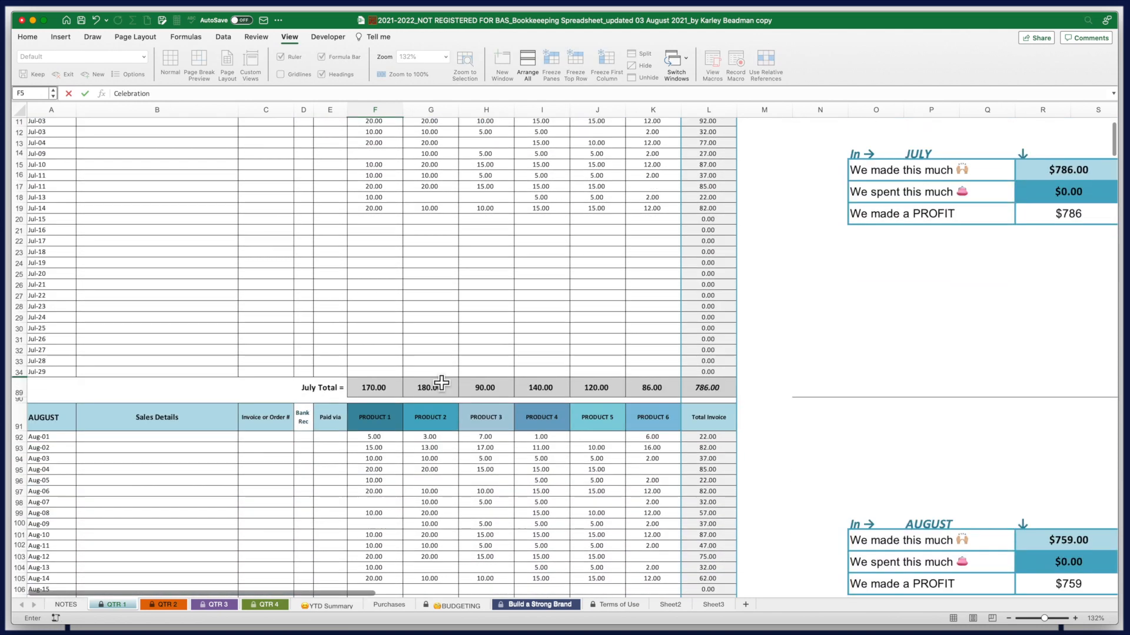
{"action": "scroll", "coordinate": [441, 383], "scroll_direction": "down", "scroll_amount": 15}
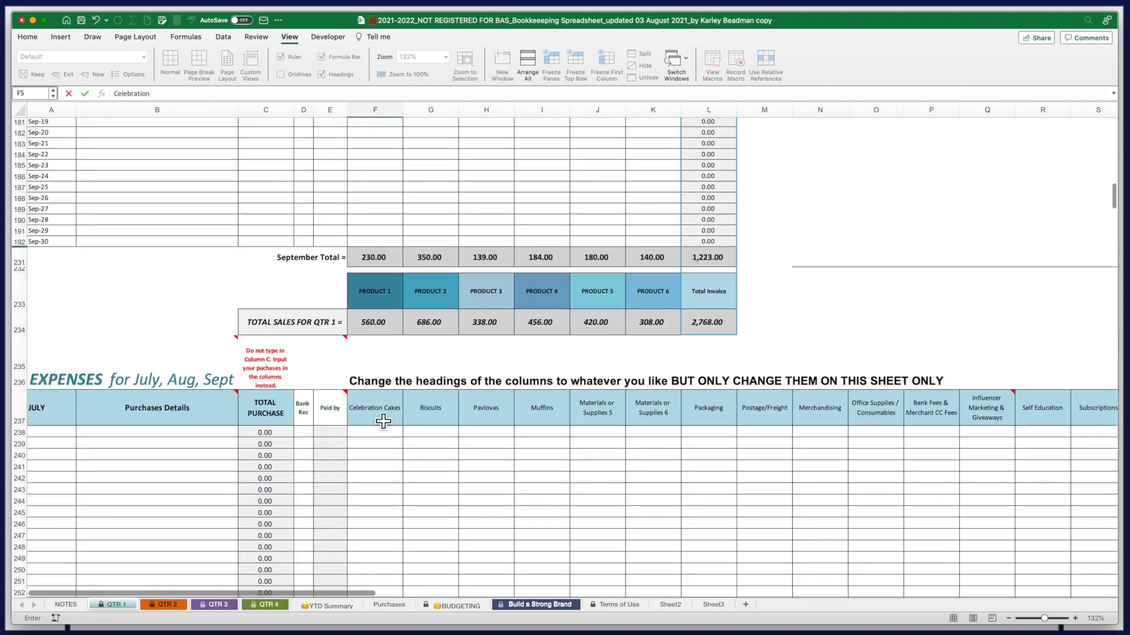
{"action": "left_click_drag", "start_coordinate": [380, 418], "coordinate": [538, 419]}
{"action": "key", "text": "super+c"}
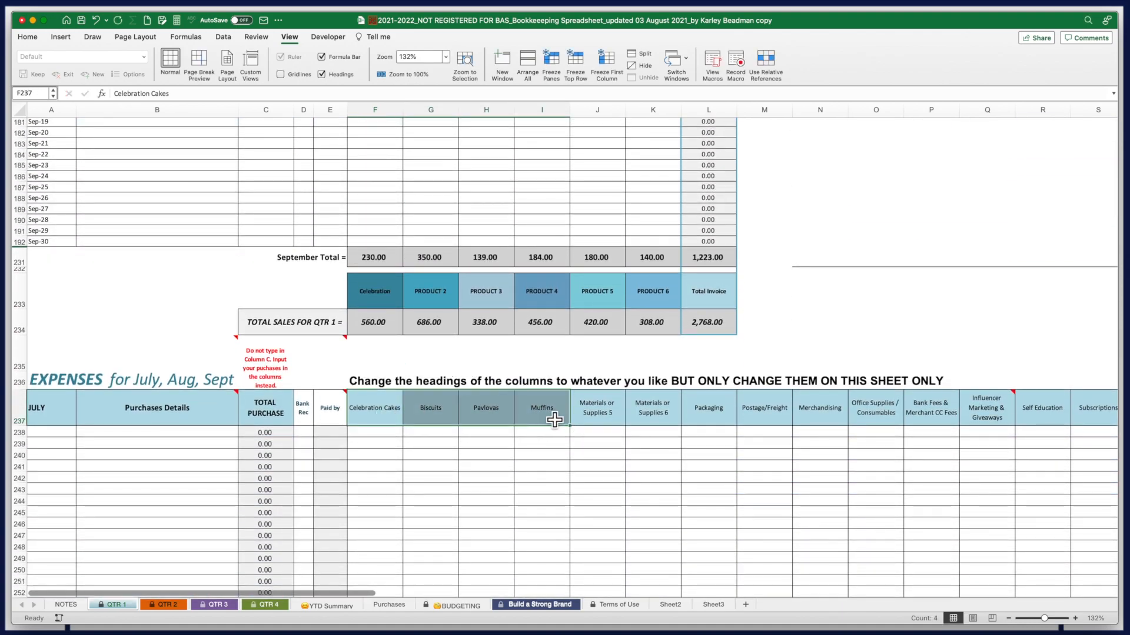
Paste them over the July income product headings in F5:I5
{"action": "scroll", "coordinate": [529, 406], "scroll_direction": "up", "scroll_amount": 20}
{"action": "scroll", "coordinate": [512, 390], "scroll_direction": "up", "scroll_amount": 7}
{"action": "left_click", "coordinate": [379, 223]}
{"action": "key", "text": "super+v"}
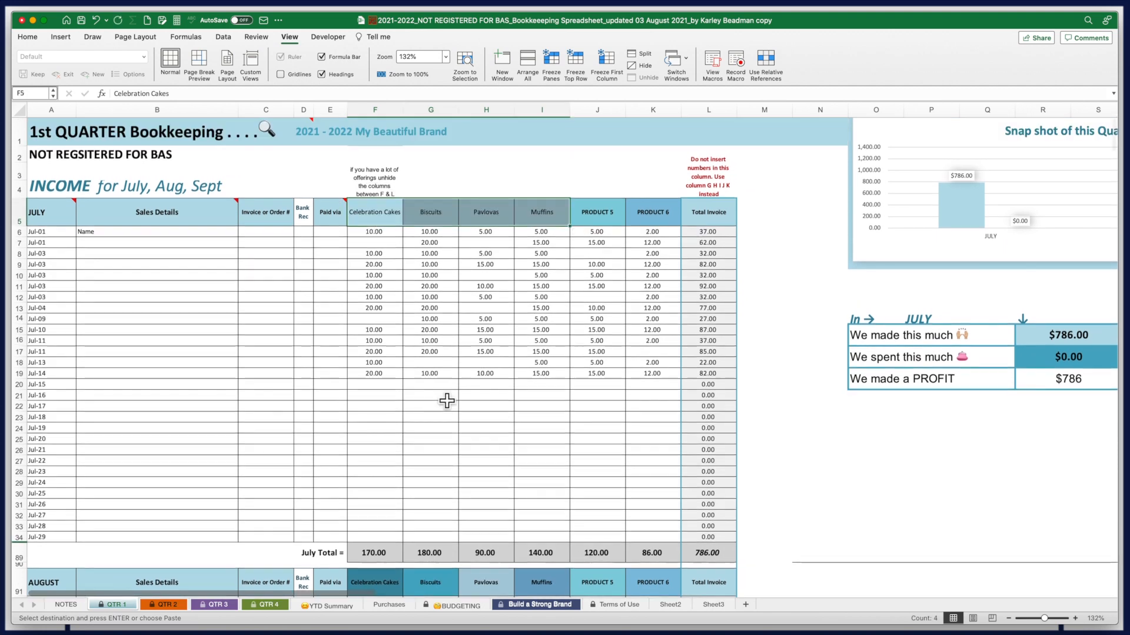
{"action": "scroll", "coordinate": [473, 317], "scroll_direction": "down", "scroll_amount": 2}
{"action": "left_click", "coordinate": [489, 184]}
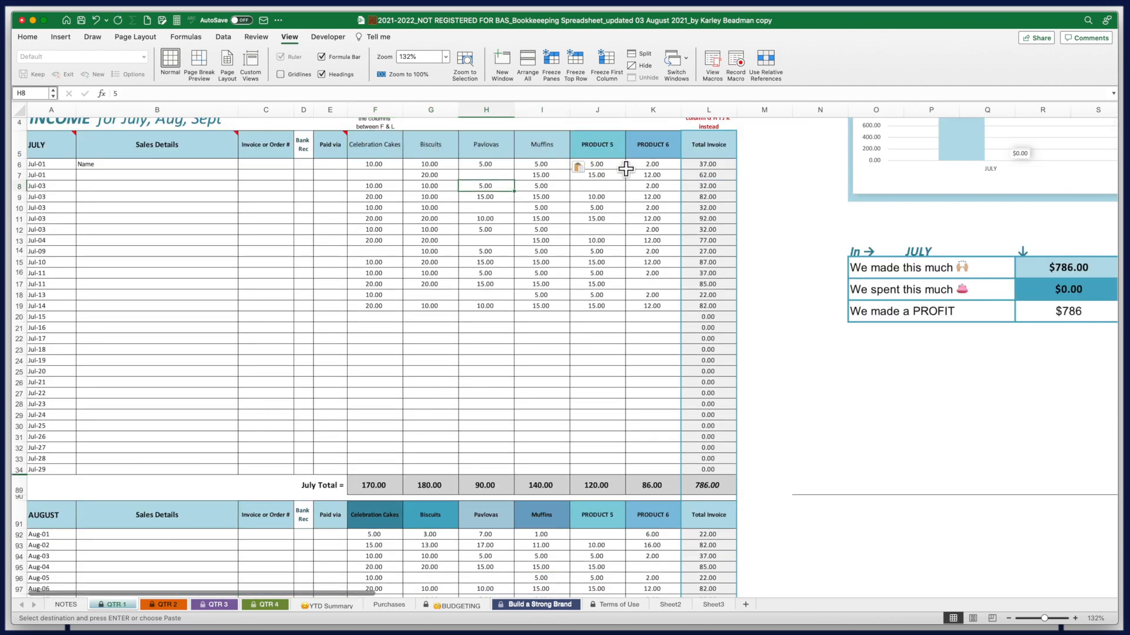
Apply the August headings' colours to the July product headings with Format Painter
{"action": "left_click", "coordinate": [434, 218]}
{"action": "left_click_drag", "start_coordinate": [375, 519], "coordinate": [537, 527]}
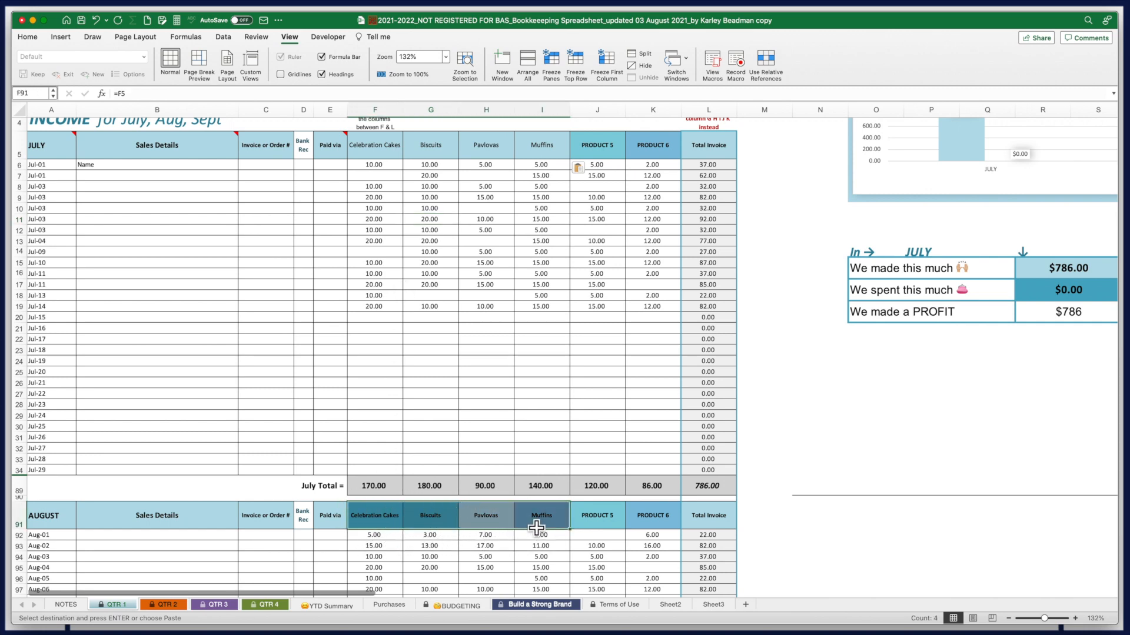
{"action": "left_click", "coordinate": [32, 40]}
{"action": "left_click", "coordinate": [55, 77]}
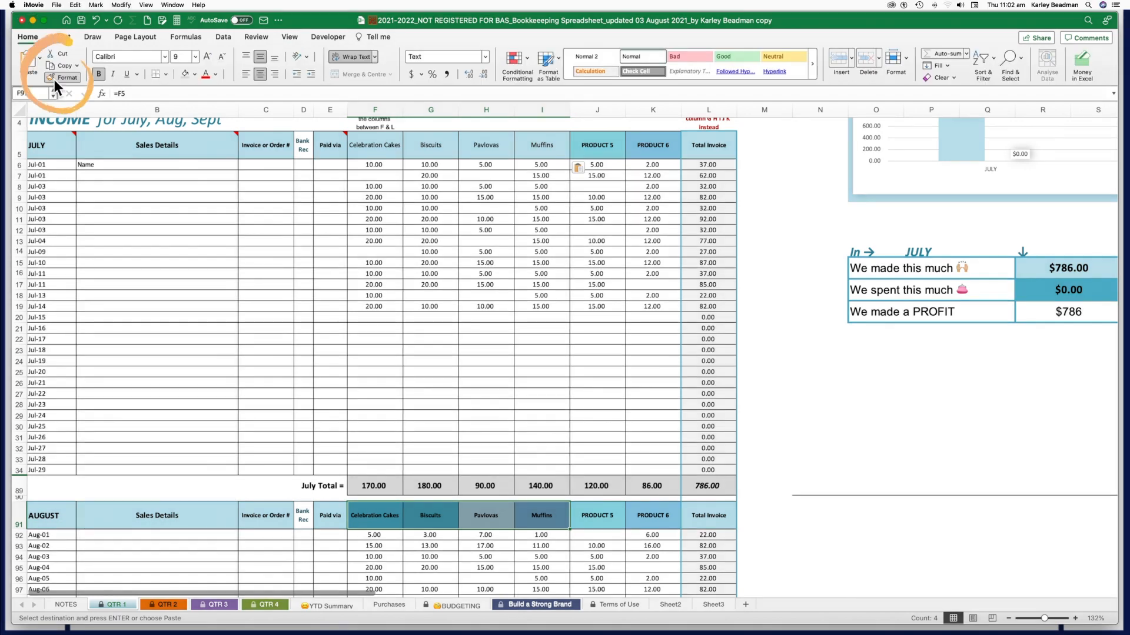
{"action": "left_click_drag", "start_coordinate": [370, 150], "coordinate": [535, 153]}
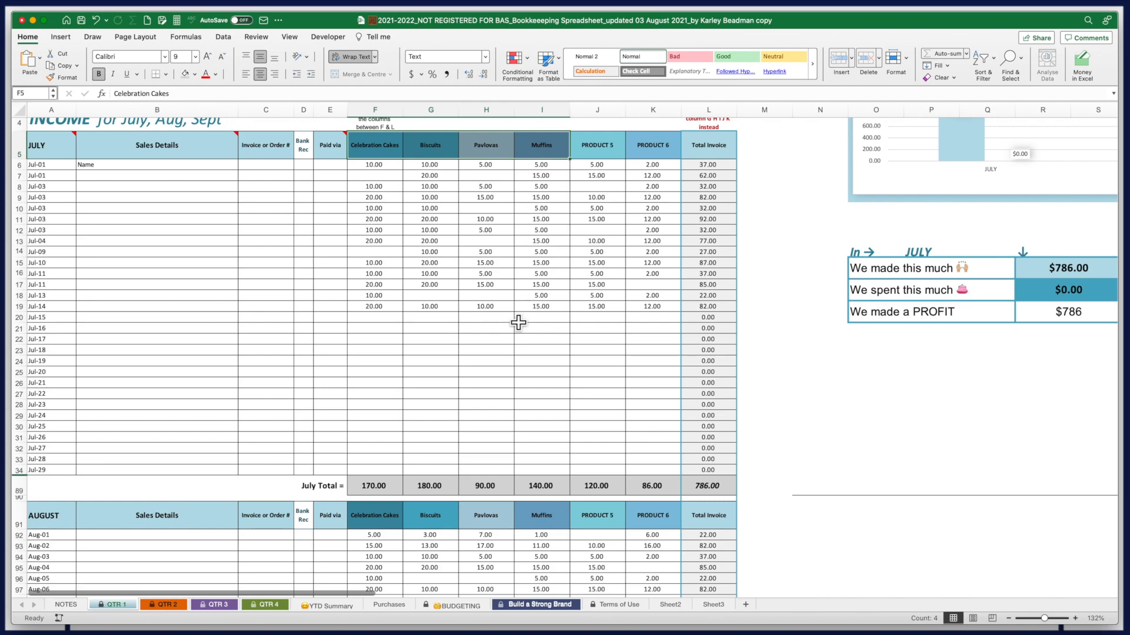
{"action": "left_click", "coordinate": [436, 389]}
{"action": "scroll", "coordinate": [435, 391], "scroll_direction": "down", "scroll_amount": 14}
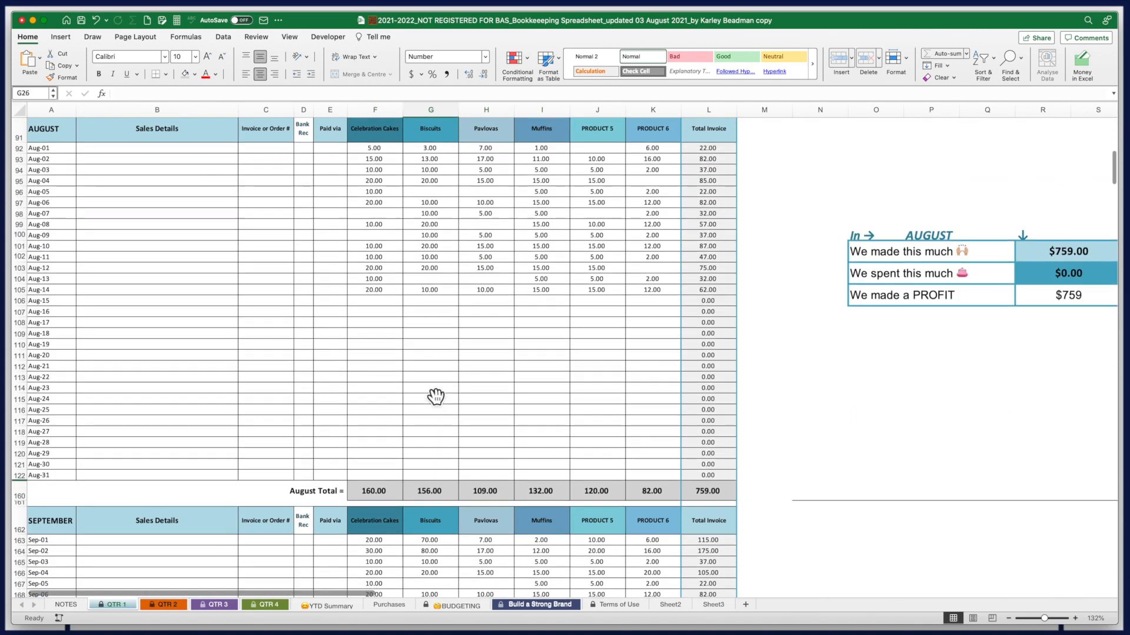
{"action": "scroll", "coordinate": [435, 396], "scroll_direction": "down", "scroll_amount": 10}
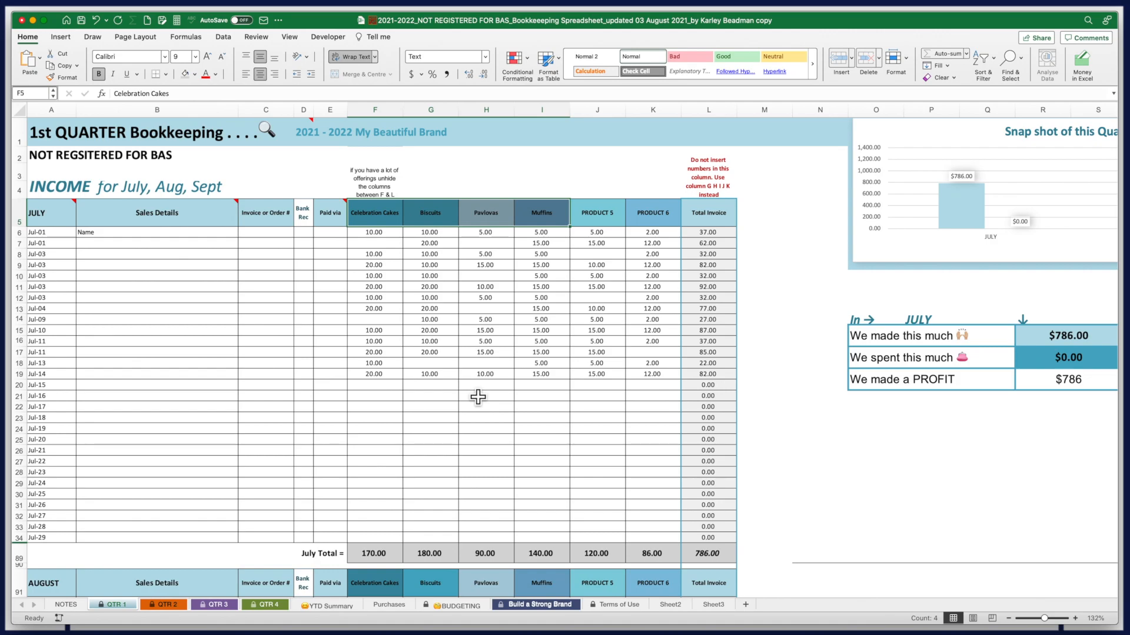
{"action": "scroll", "coordinate": [360, 373], "scroll_direction": "down", "scroll_amount": 15}
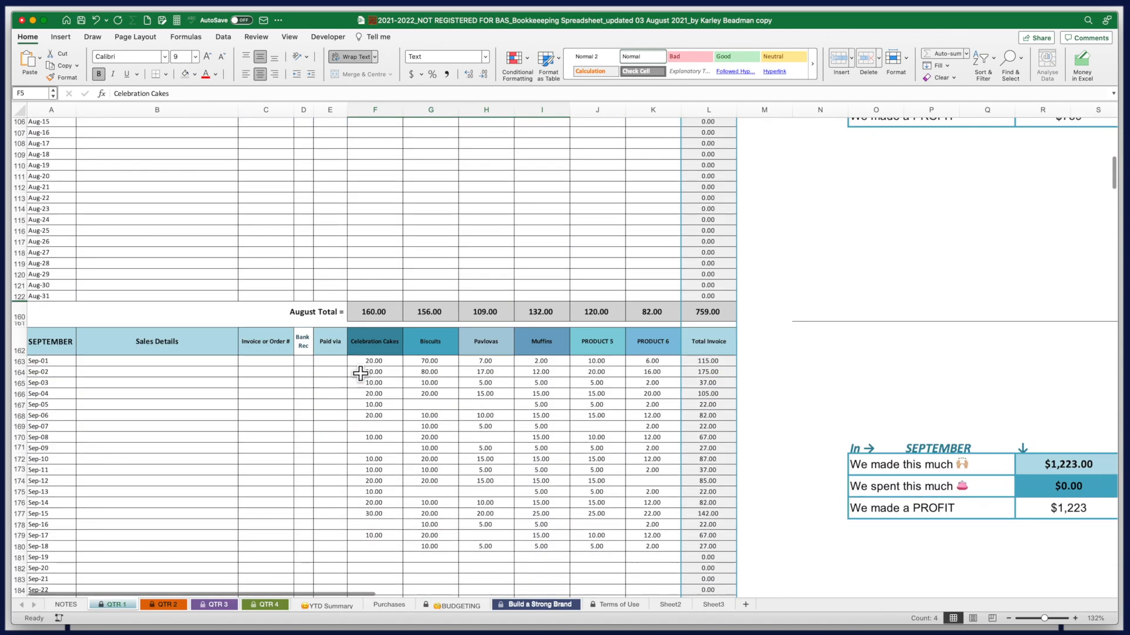
{"action": "scroll", "coordinate": [360, 373], "scroll_direction": "down", "scroll_amount": 15}
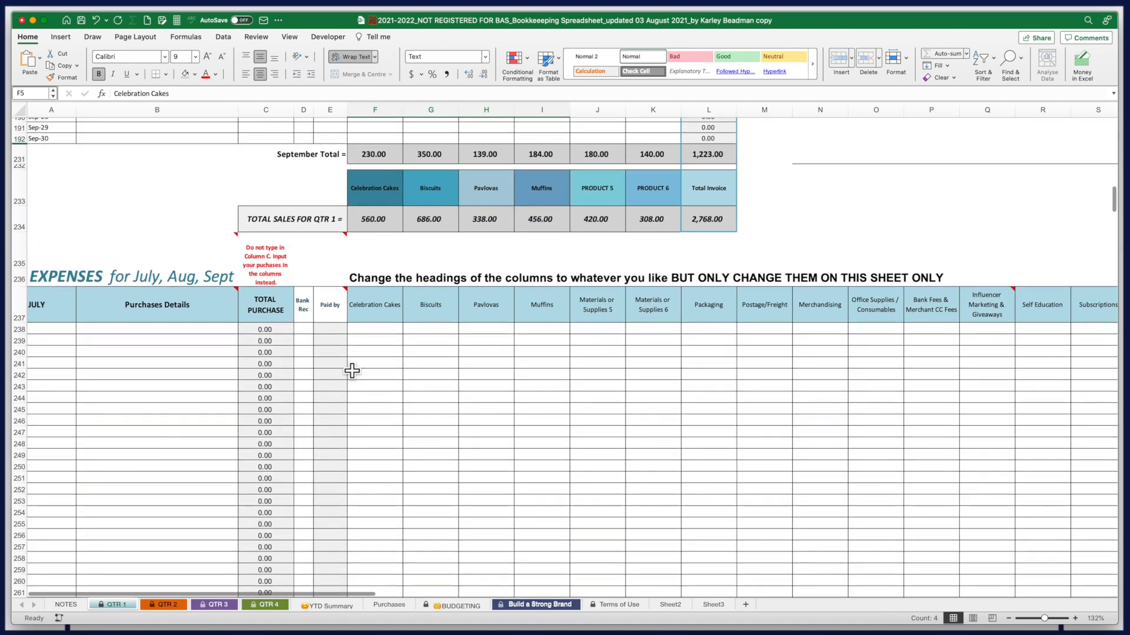
Add a 5/7 'Flyscreen Incorporated - new fly screen' expense of 600 under % of Home Office Expenses
{"action": "left_click", "coordinate": [61, 330]}
{"action": "type", "text": "5"}
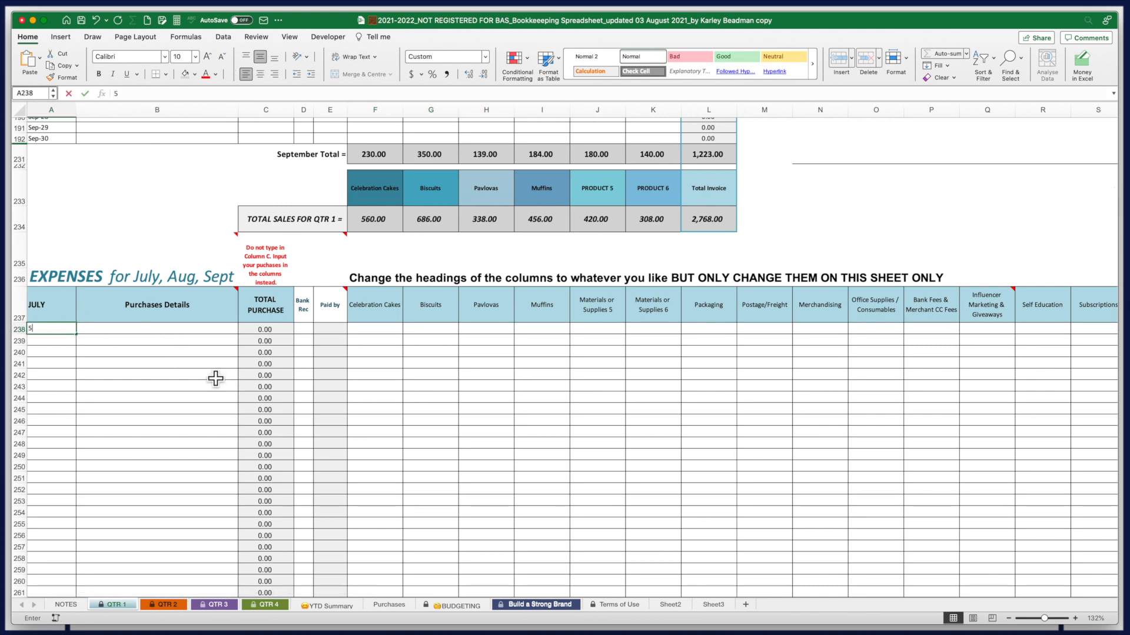
{"action": "type", "text": "/7"}
{"action": "key", "text": "Tab"}
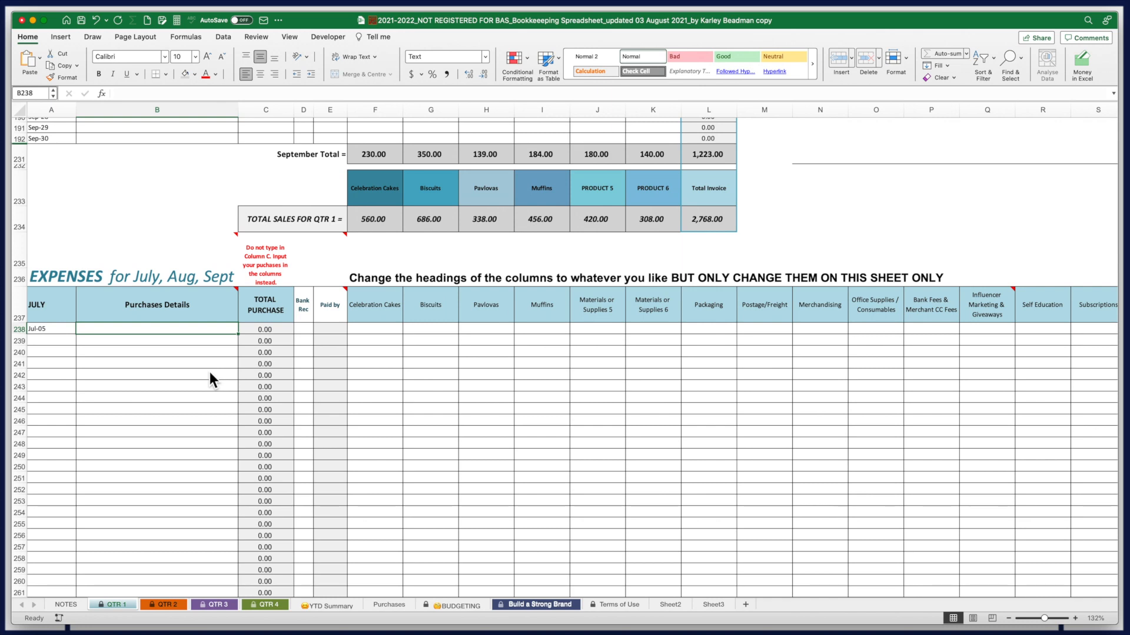
{"action": "type", "text": "Flyscreen In"}
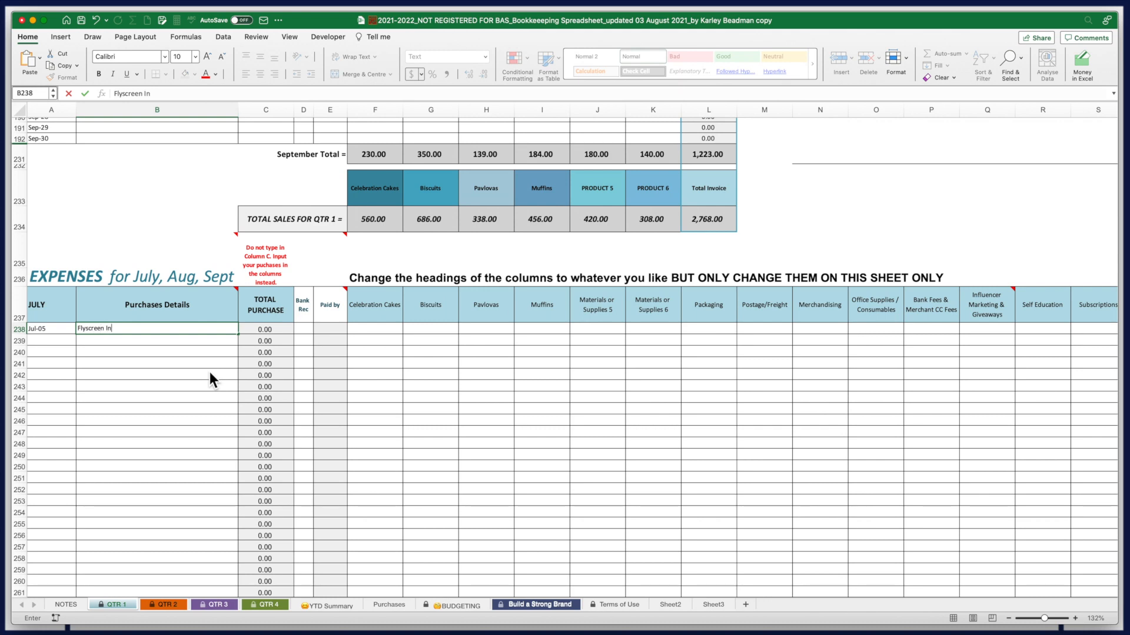
{"action": "type", "text": "corporated - new fly scre"}
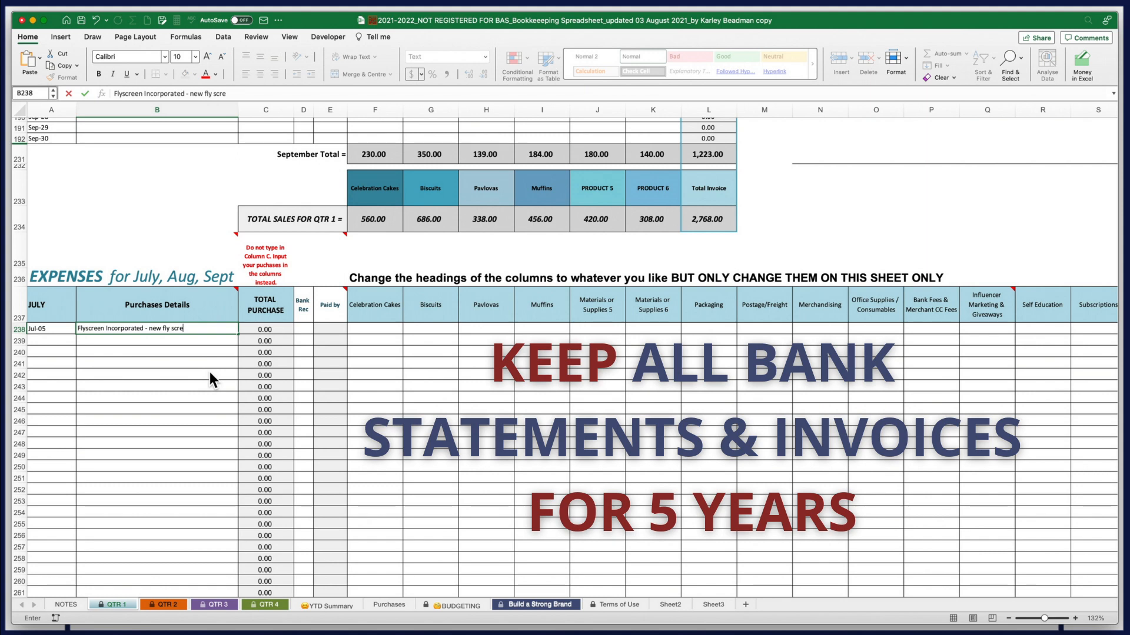
{"action": "type", "text": "en"}
{"action": "key", "text": "Tab"}
{"action": "key", "text": "Tab"}
{"action": "key", "text": "Tab"}
{"action": "key", "text": "Tab"}
{"action": "key", "text": "Tab"}
{"action": "key", "text": "Tab"}
{"action": "key", "text": "Tab"}
{"action": "key", "text": "Tab"}
{"action": "key", "text": "Tab"}
{"action": "key", "text": "Tab"}
{"action": "key", "text": "Tab"}
{"action": "key", "text": "Tab"}
{"action": "key", "text": "Tab"}
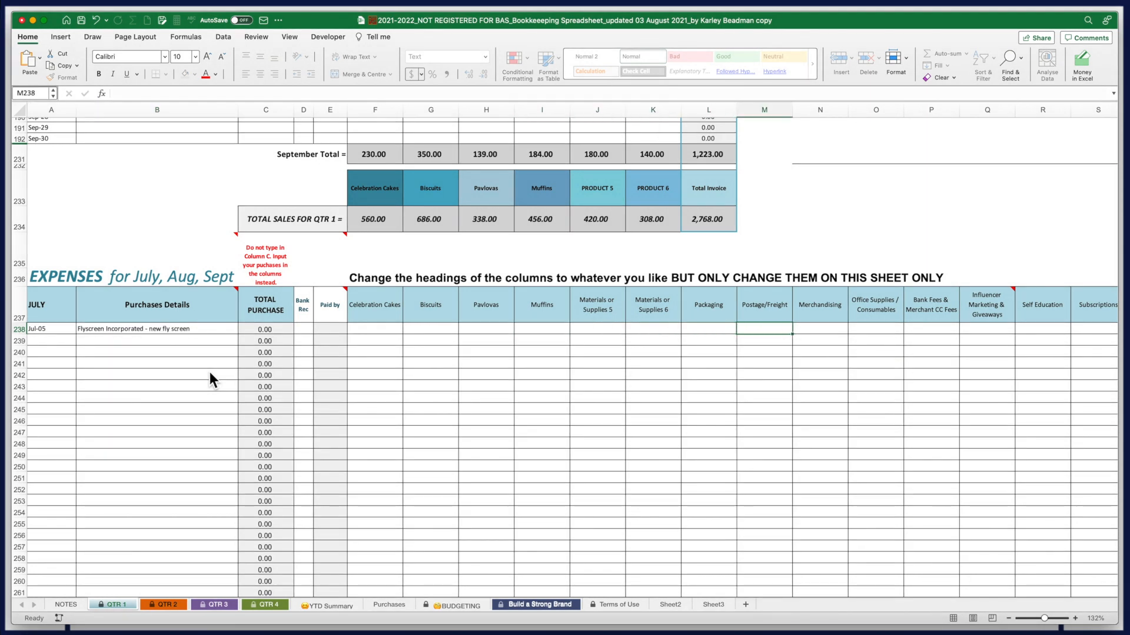
{"action": "key", "text": "Tab"}
{"action": "key", "text": "Tab"}
{"action": "key", "text": "Tab"}
{"action": "key", "text": "Tab"}
{"action": "key", "text": "Tab"}
{"action": "key", "text": "Tab"}
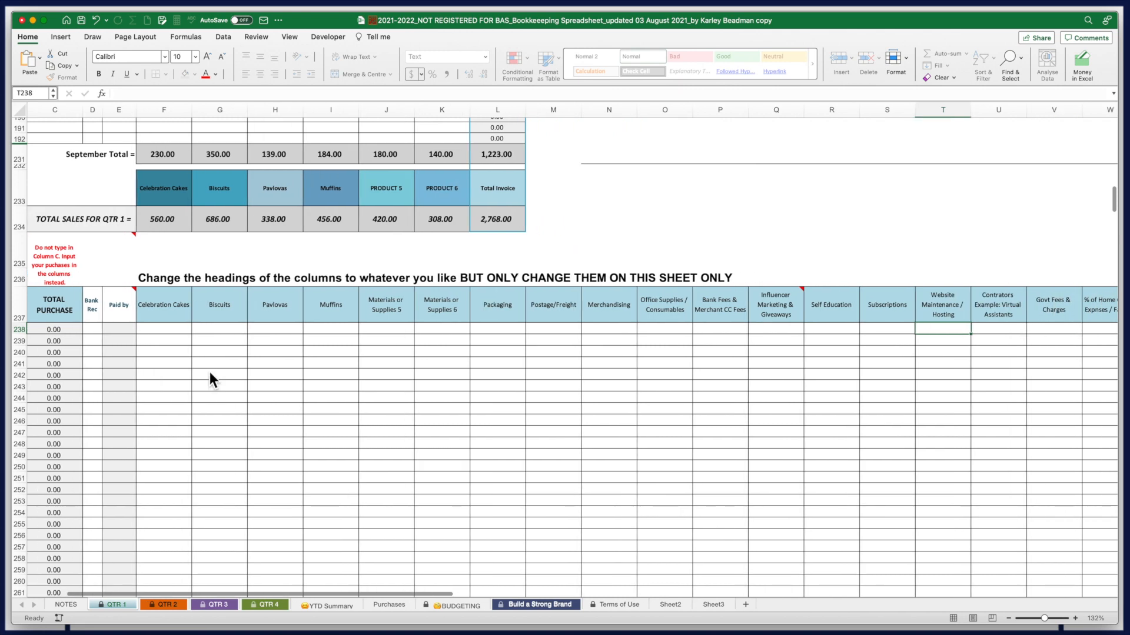
{"action": "key", "text": "Tab"}
{"action": "key", "text": "Tab"}
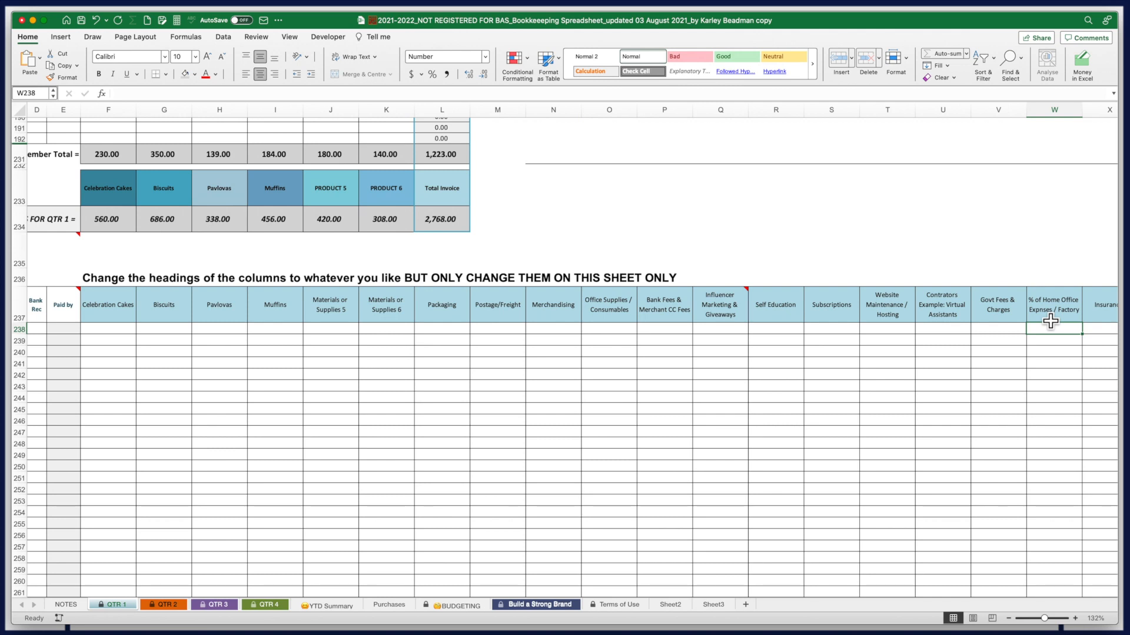
{"action": "type", "text": "600"}
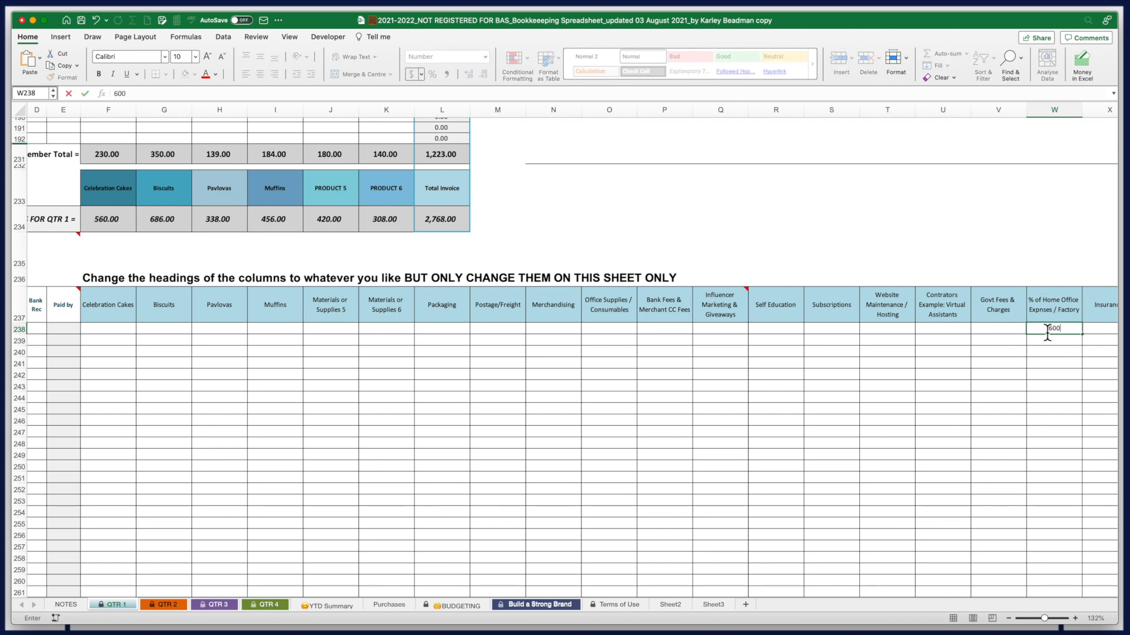
{"action": "left_click", "coordinate": [275, 502]}
{"action": "scroll", "coordinate": [255, 578], "scroll_direction": "left", "scroll_amount": 5}
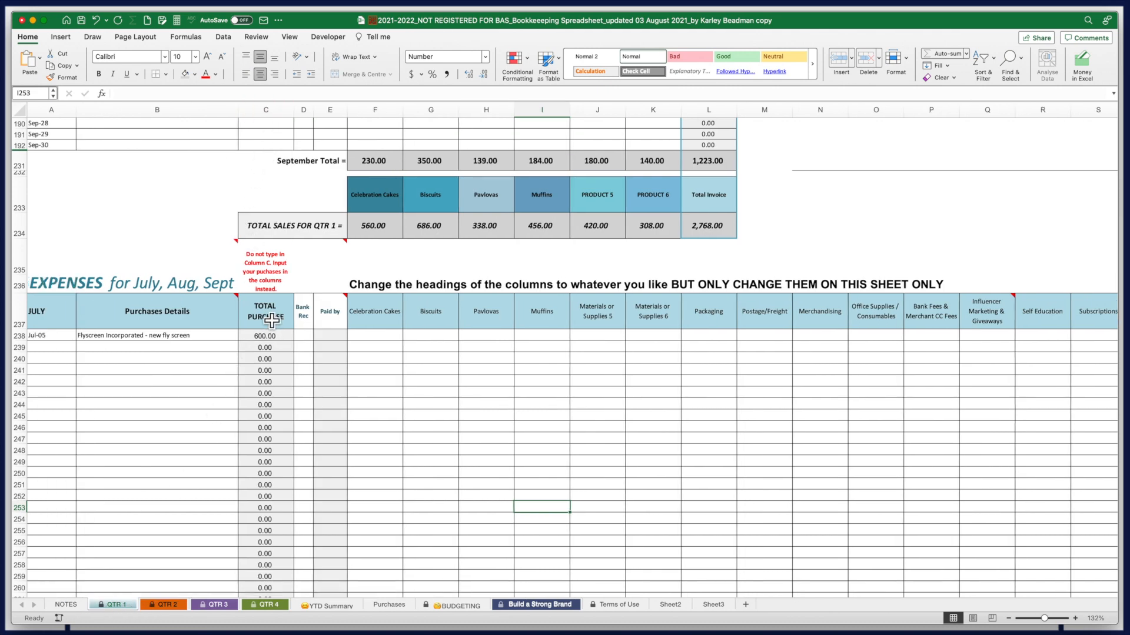
{"action": "left_click", "coordinate": [271, 320]}
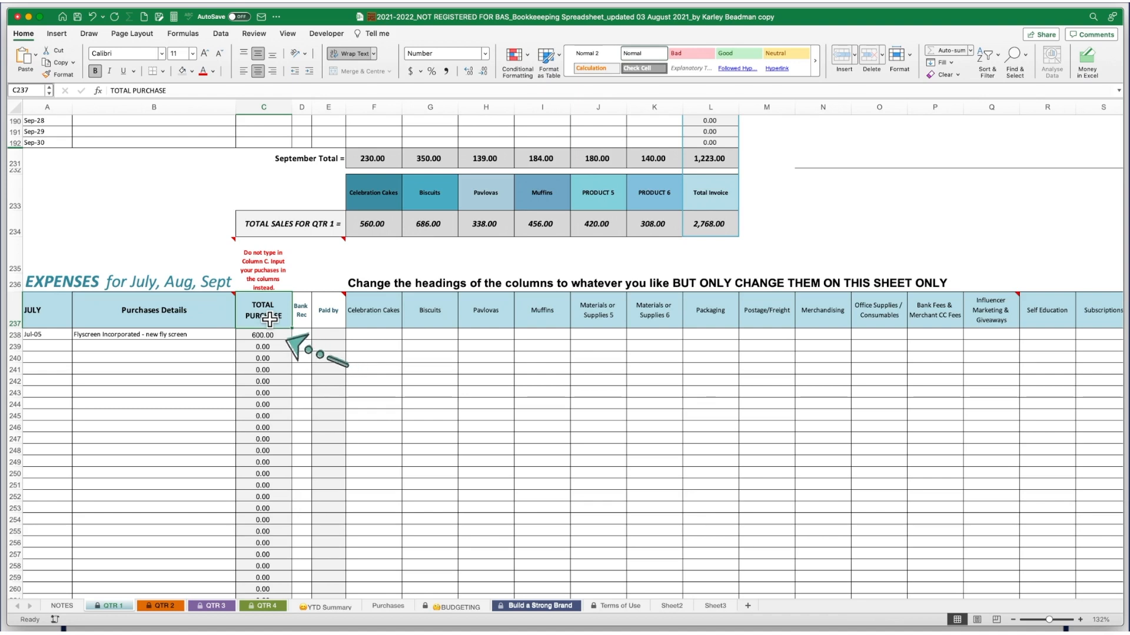
{"action": "left_click", "coordinate": [276, 335]}
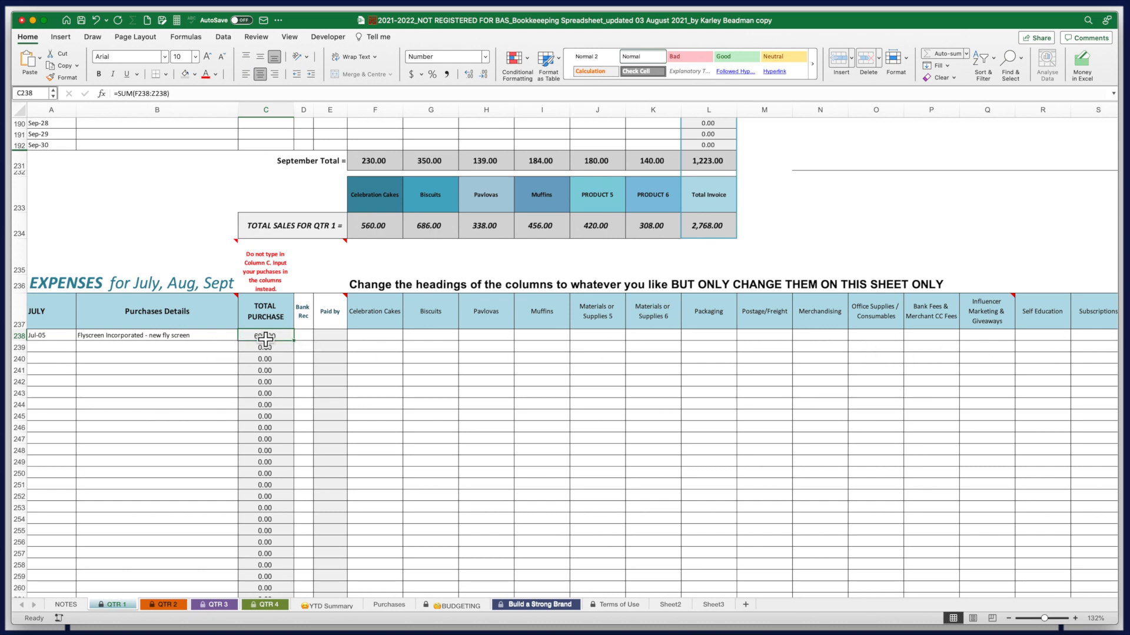
{"action": "left_click", "coordinate": [52, 348]}
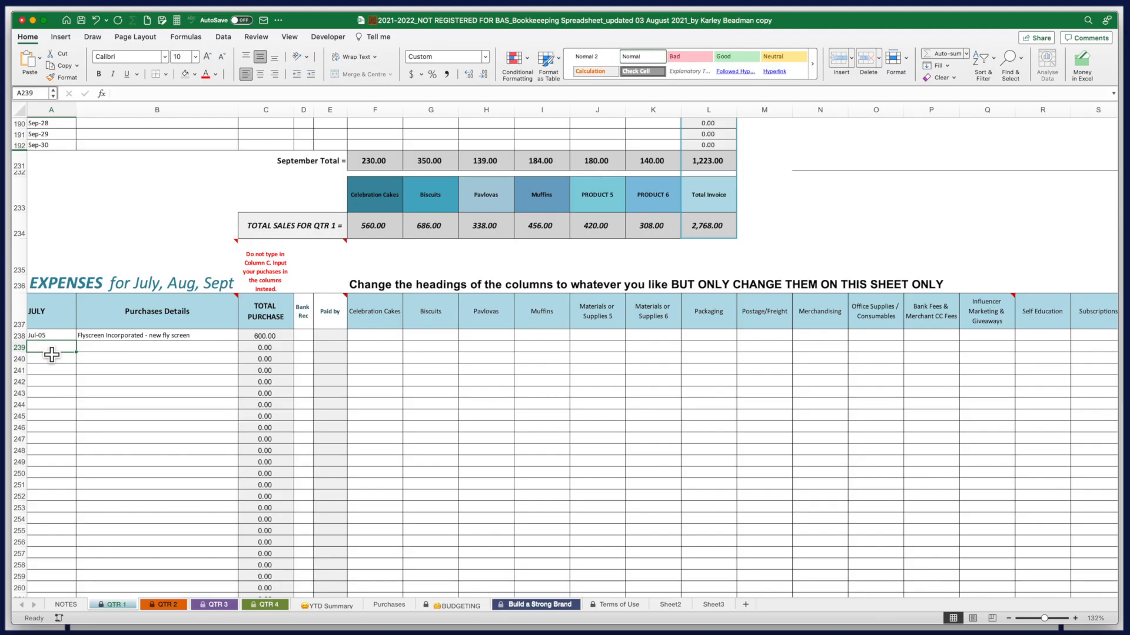
Add a 5 July 'ASIC - Business Name Registration' expense of 37 under Govt Fees & Charges
{"action": "type", "text": "5"}
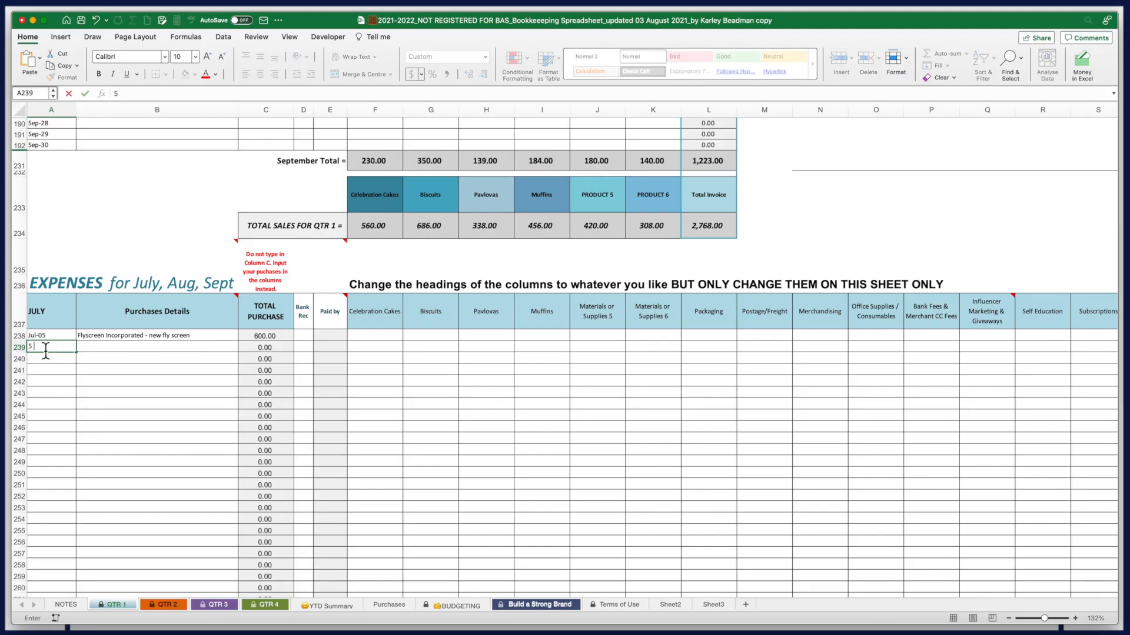
{"action": "type", "text": " July"}
{"action": "key", "text": "Tab"}
{"action": "type", "text": "ASIC - Business Name Registration"}
{"action": "key", "text": "Tab"}
{"action": "key", "text": "Tab"}
{"action": "key", "text": "Tab"}
{"action": "key", "text": "Tab"}
{"action": "key", "text": "Tab"}
{"action": "key", "text": "Tab"}
{"action": "key", "text": "Tab"}
{"action": "key", "text": "Tab"}
{"action": "key", "text": "Tab"}
{"action": "key", "text": "Tab"}
{"action": "key", "text": "Tab"}
{"action": "key", "text": "Tab"}
{"action": "key", "text": "Tab"}
{"action": "key", "text": "Tab"}
{"action": "key", "text": "Tab"}
{"action": "key", "text": "Tab"}
{"action": "key", "text": "Tab"}
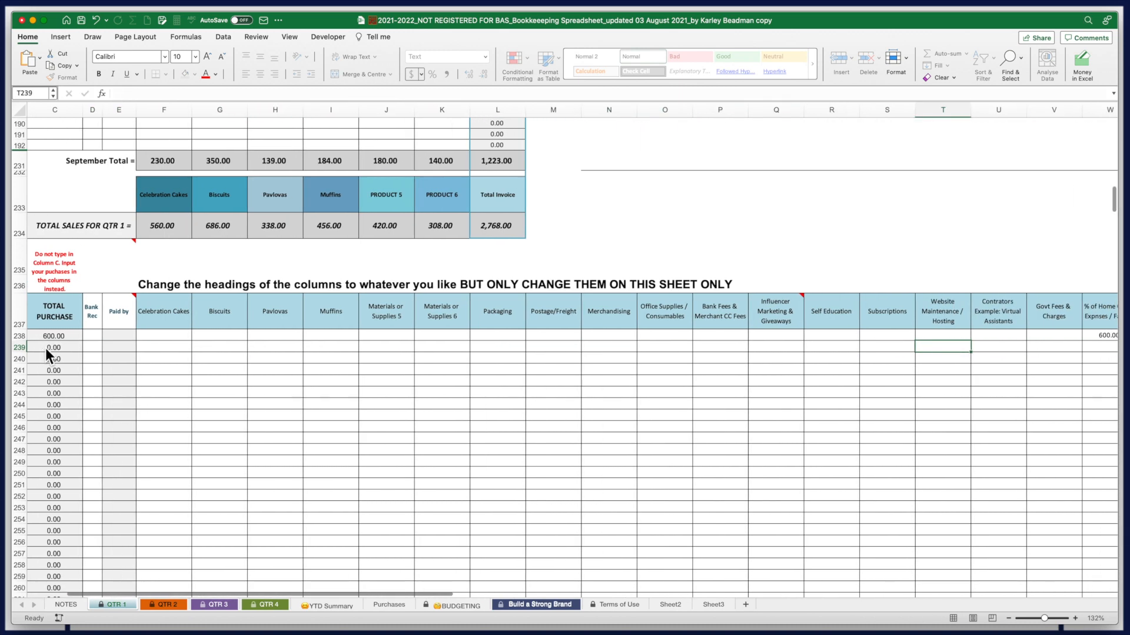
{"action": "key", "text": "Tab"}
{"action": "key", "text": "Tab"}
{"action": "type", "text": "37"}
{"action": "left_click_drag", "start_coordinate": [259, 591], "coordinate": [129, 597]}
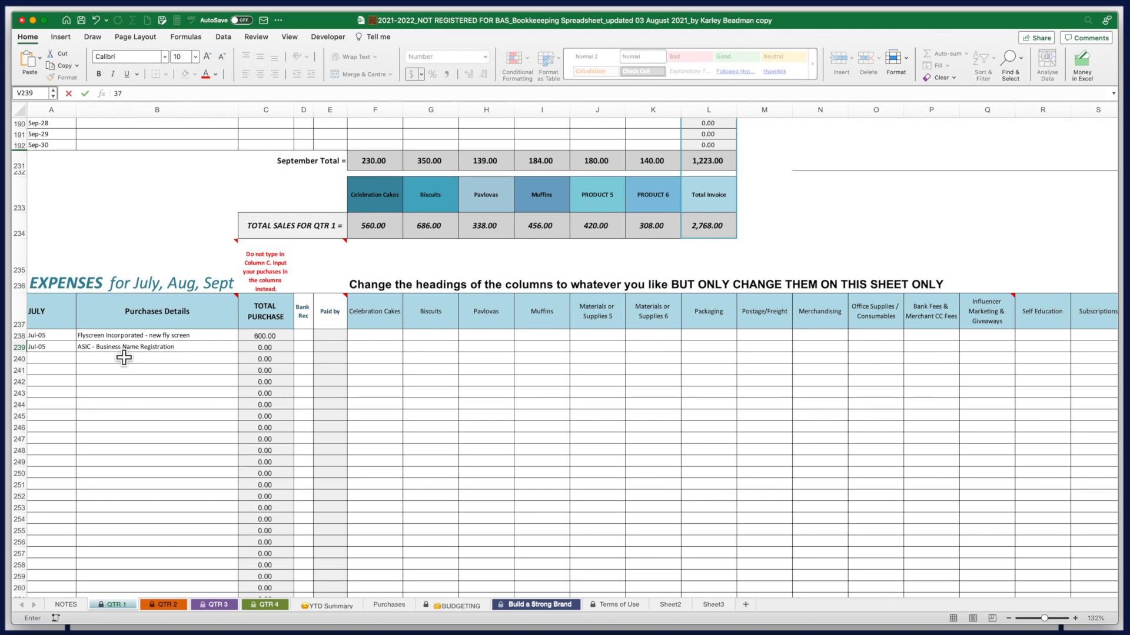
Add a 5/7 row described 'GoDaddy - karleyskitchen.com.au'
{"action": "left_click", "coordinate": [63, 360]}
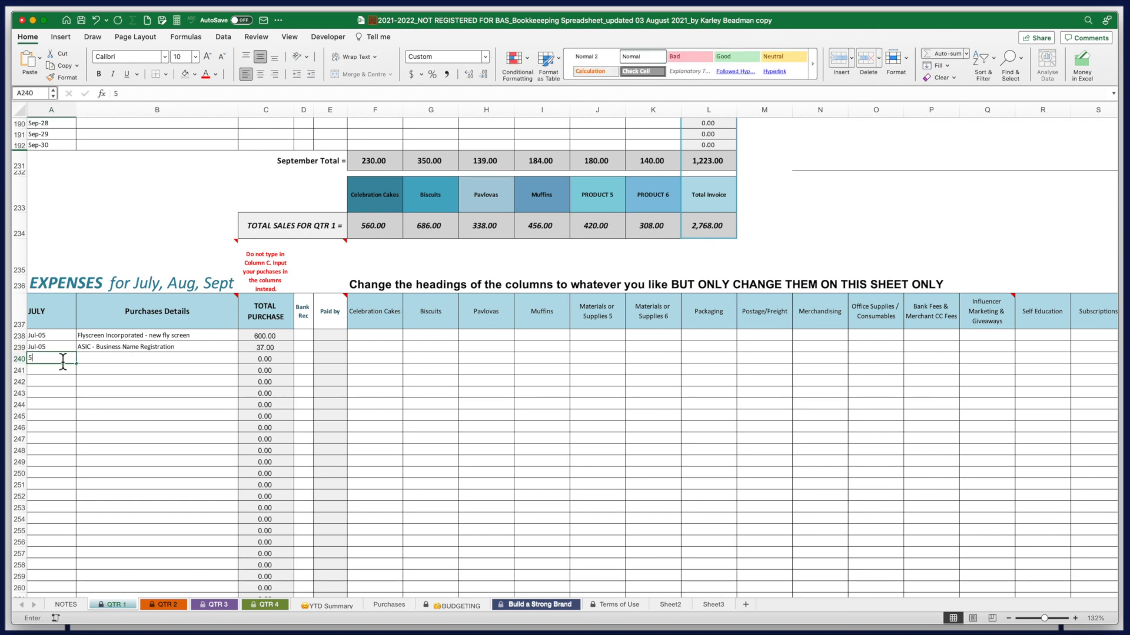
{"action": "type", "text": "5/7"}
{"action": "key", "text": "Tab"}
{"action": "type", "text": "GoDaddy -"}
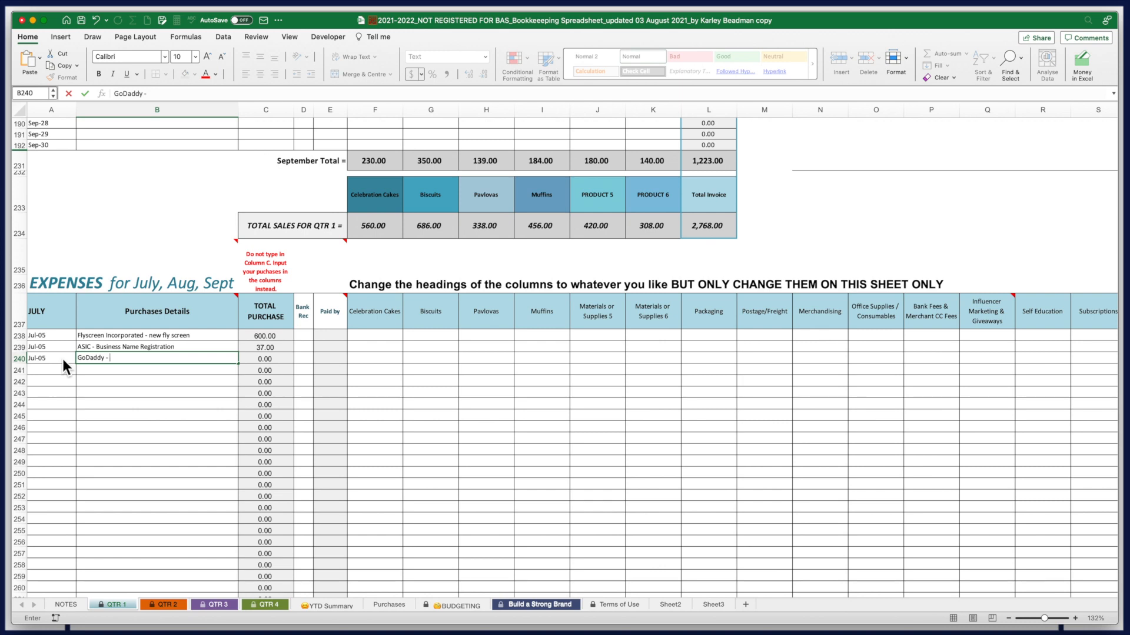
{"action": "type", "text": "karleyskitchen.com.au"}
{"action": "key", "text": "Tab"}
{"action": "key", "text": "Tab"}
{"action": "key", "text": "Tab"}
{"action": "key", "text": "Tab"}
{"action": "key", "text": "Tab"}
{"action": "key", "text": "Tab"}
{"action": "key", "text": "Tab"}
{"action": "key", "text": "Tab"}
{"action": "key", "text": "Tab"}
{"action": "key", "text": "Tab"}
{"action": "key", "text": "Tab"}
{"action": "key", "text": "Tab"}
{"action": "key", "text": "Tab"}
{"action": "key", "text": "Tab"}
{"action": "key", "text": "Tab"}
{"action": "key", "text": "Tab"}
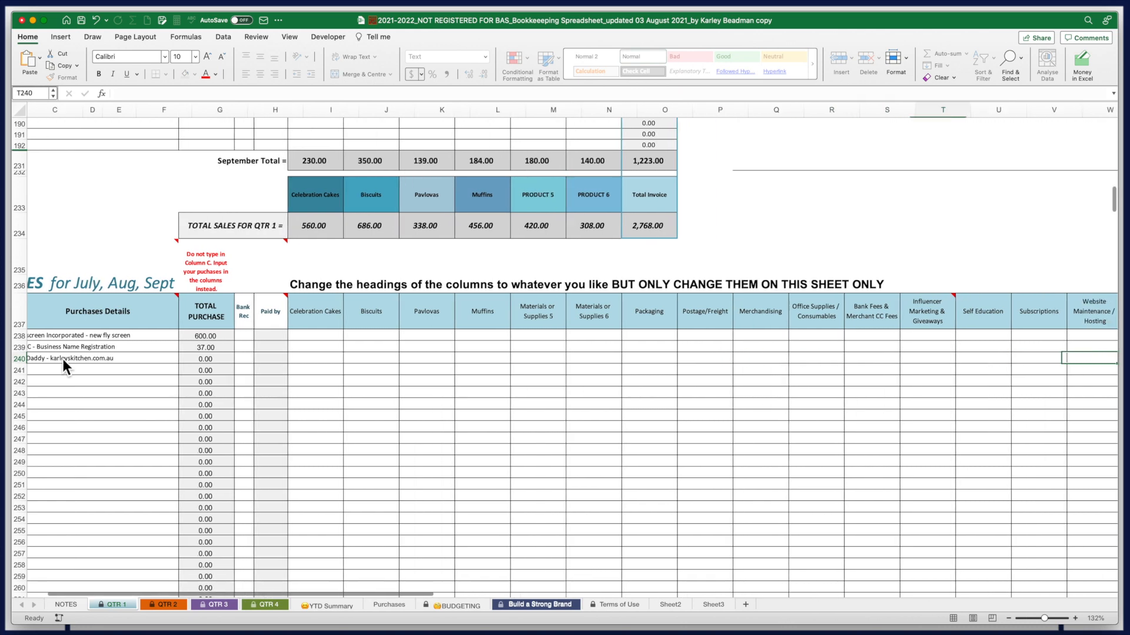
Zoom the sheet to 90% to show more columns
{"action": "type", "text": "5"}
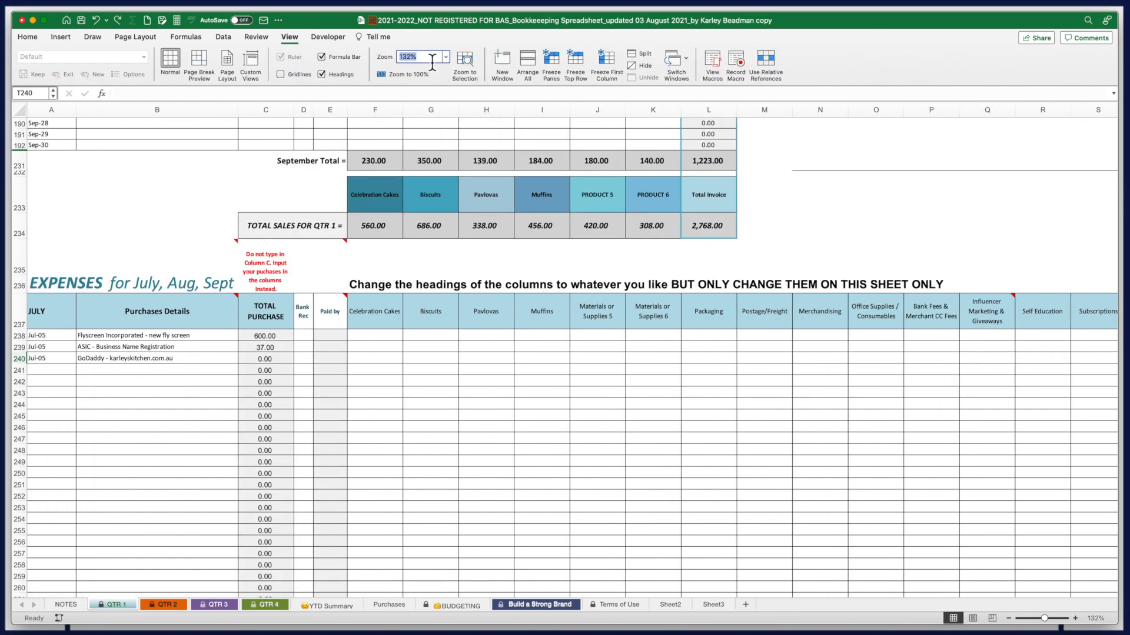
{"action": "type", "text": "90"}
{"action": "key", "text": "Return"}
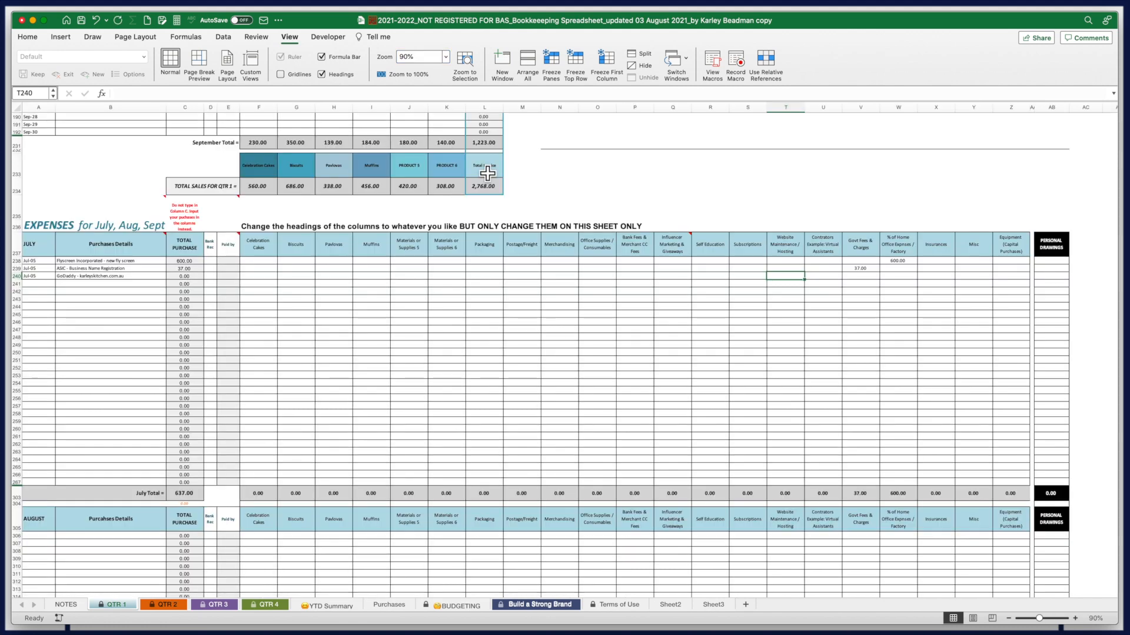
Select the date cell A241 for the next expense row
{"action": "left_click", "coordinate": [37, 284]}
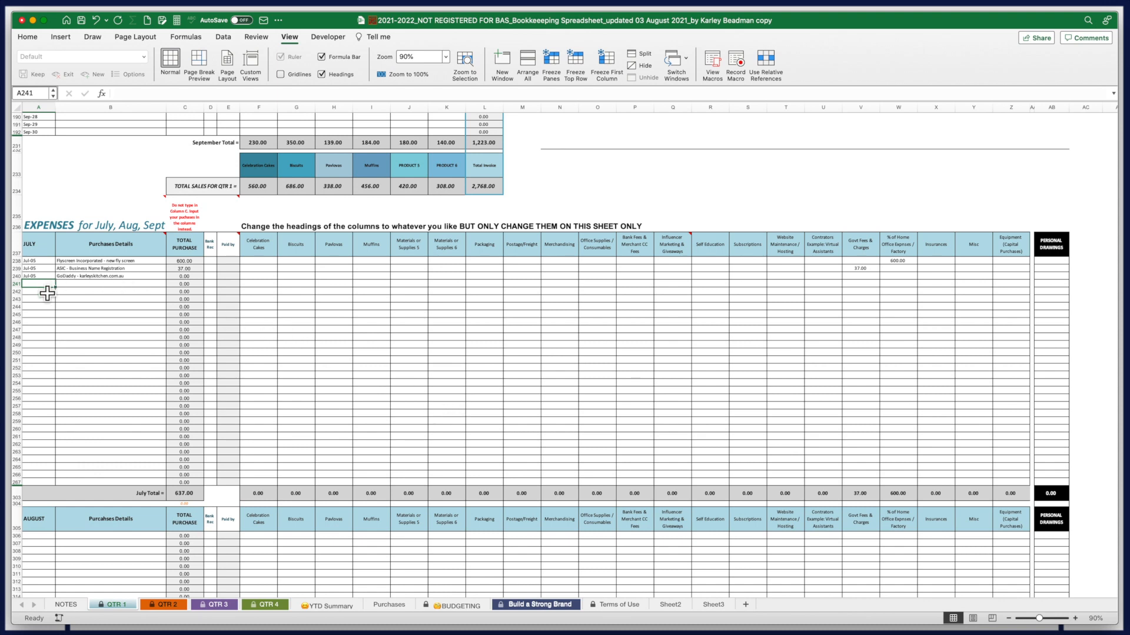
Add a Jul-05 GSuite row with 7.95 in the Subscriptions column
{"action": "type", "text": "5 July"}
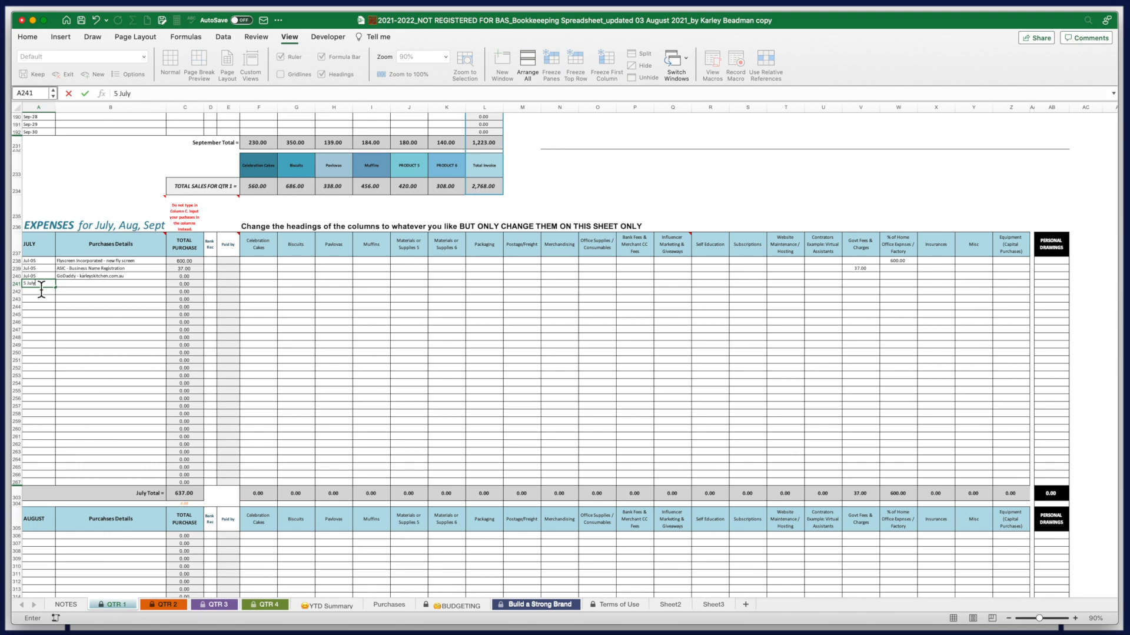
{"action": "key", "text": "Tab"}
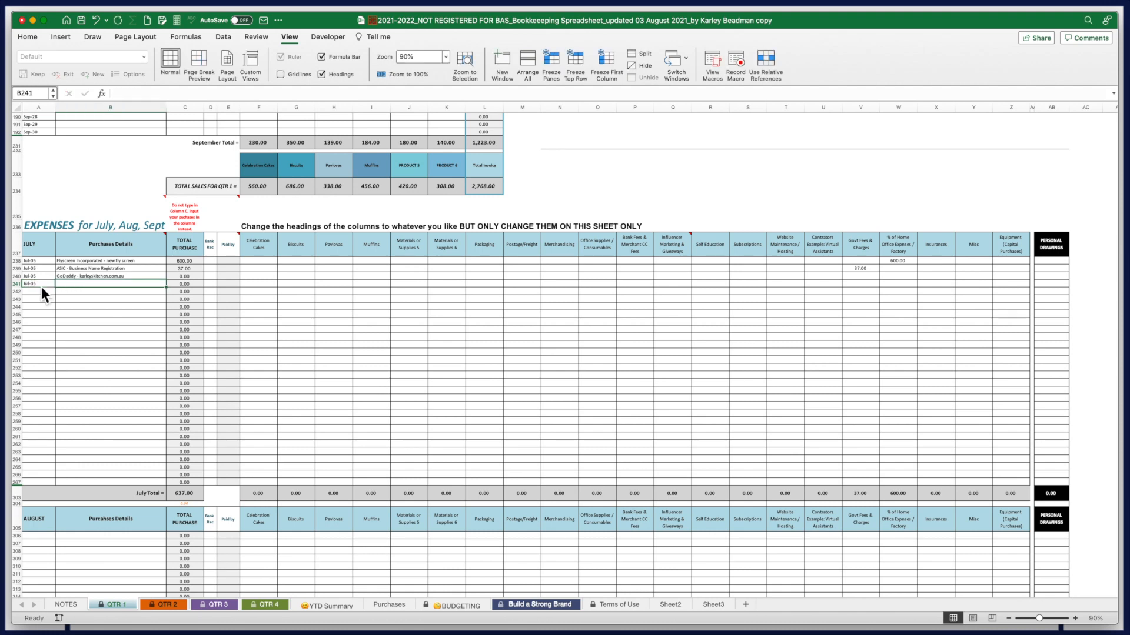
{"action": "type", "text": "GSuite"}
{"action": "key", "text": "Tab"}
{"action": "key", "text": "Tab"}
{"action": "key", "text": "Tab"}
{"action": "key", "text": "Tab"}
{"action": "key", "text": "Tab"}
{"action": "key", "text": "Tab"}
{"action": "key", "text": "Tab"}
{"action": "key", "text": "Tab"}
{"action": "key", "text": "Tab"}
{"action": "key", "text": "Tab"}
{"action": "key", "text": "Tab"}
{"action": "key", "text": "Tab"}
{"action": "key", "text": "Tab"}
{"action": "key", "text": "Tab"}
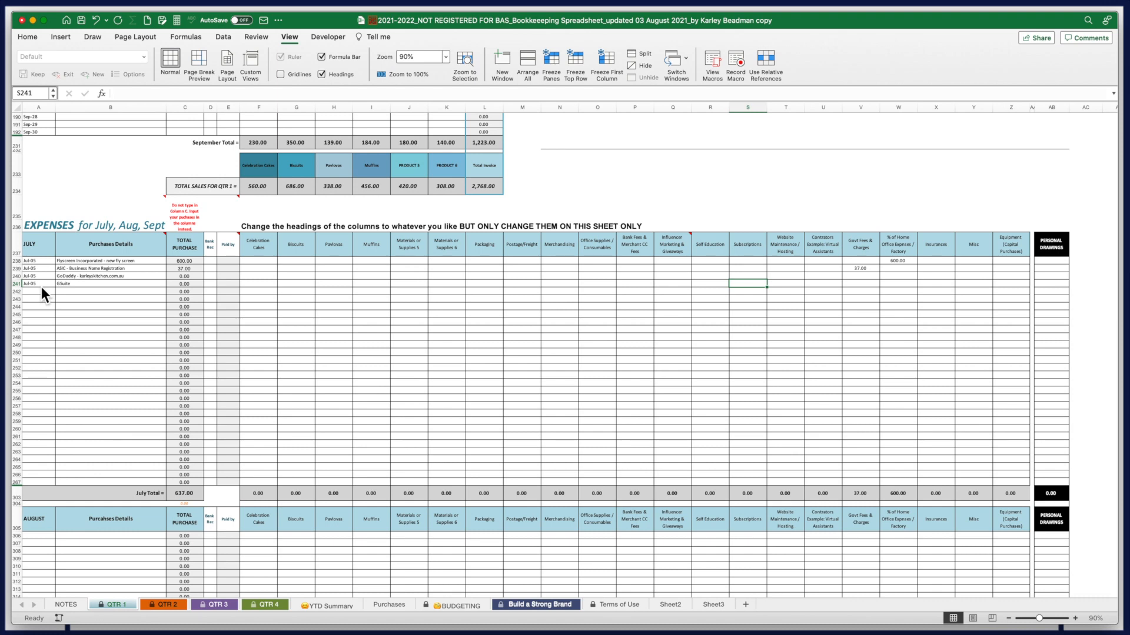
{"action": "type", "text": "7."}
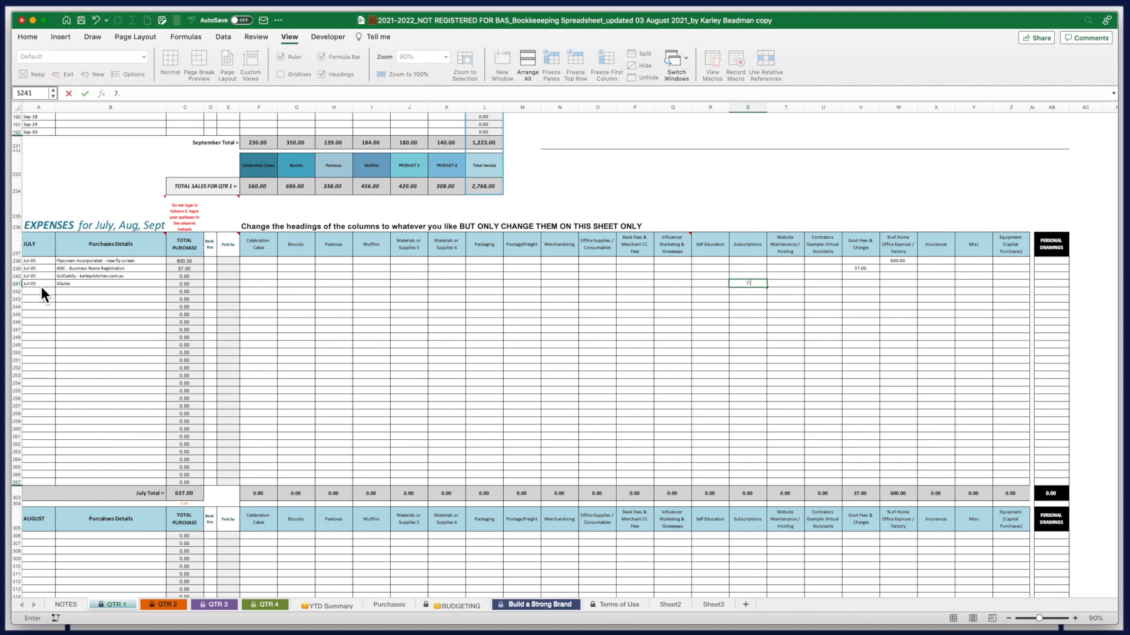
{"action": "type", "text": "95"}
{"action": "left_click", "coordinate": [41, 291]}
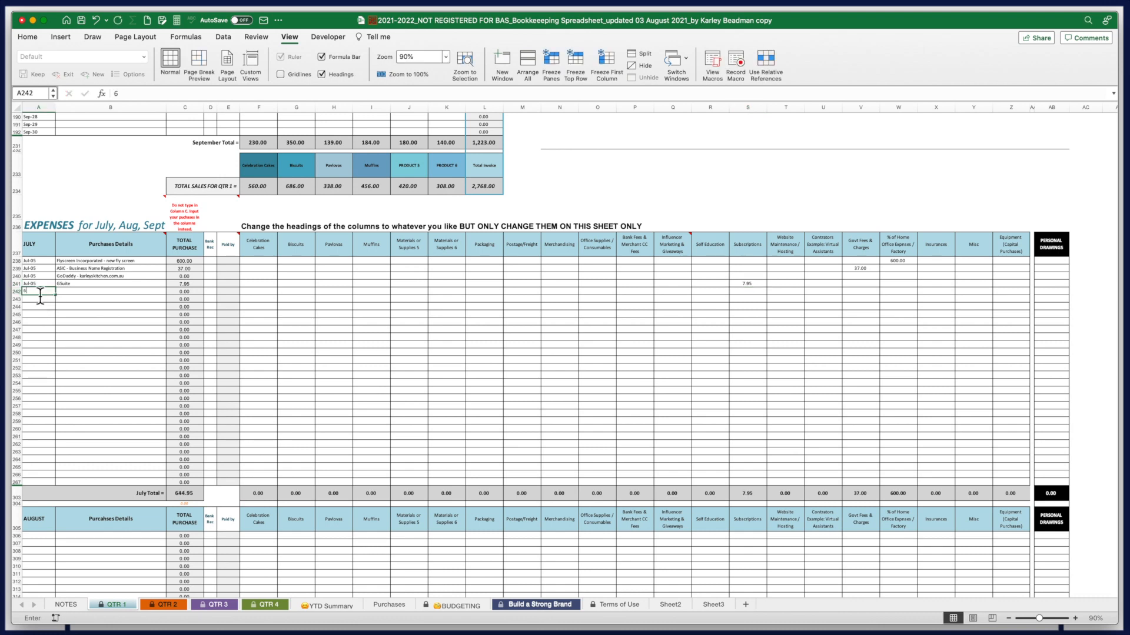
Add a 6 July row for 'Kitchen Wholesale Suppliers - Kitchen Whiz Thing'
{"action": "type", "text": "6 July"}
{"action": "key", "text": "Tab"}
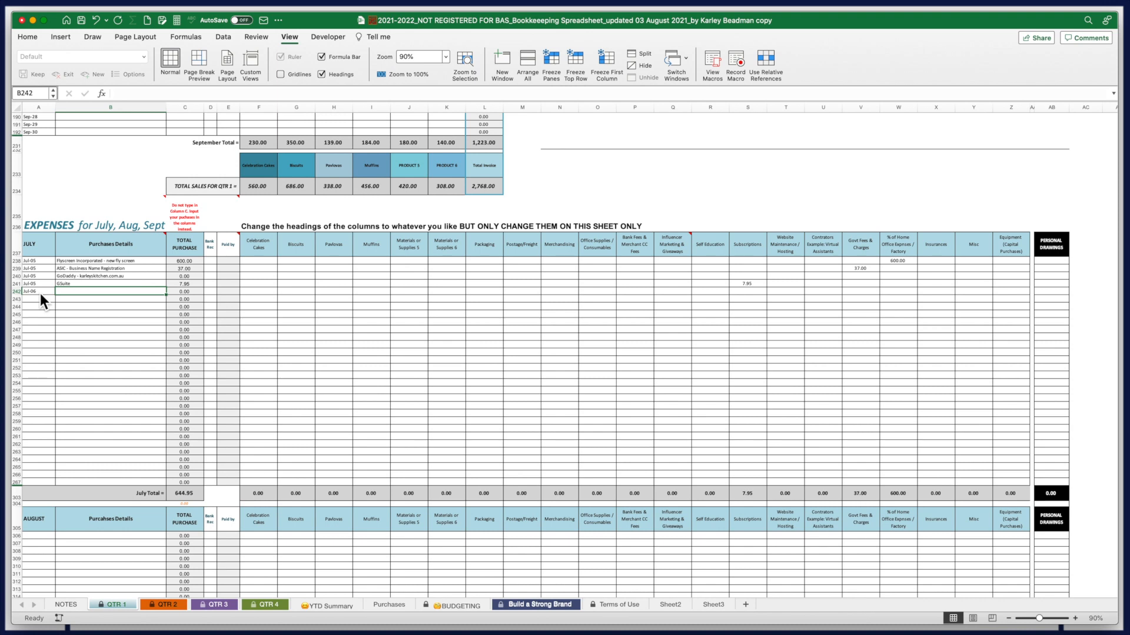
{"action": "type", "text": "Kitchen Wholesale Suppliers - "}
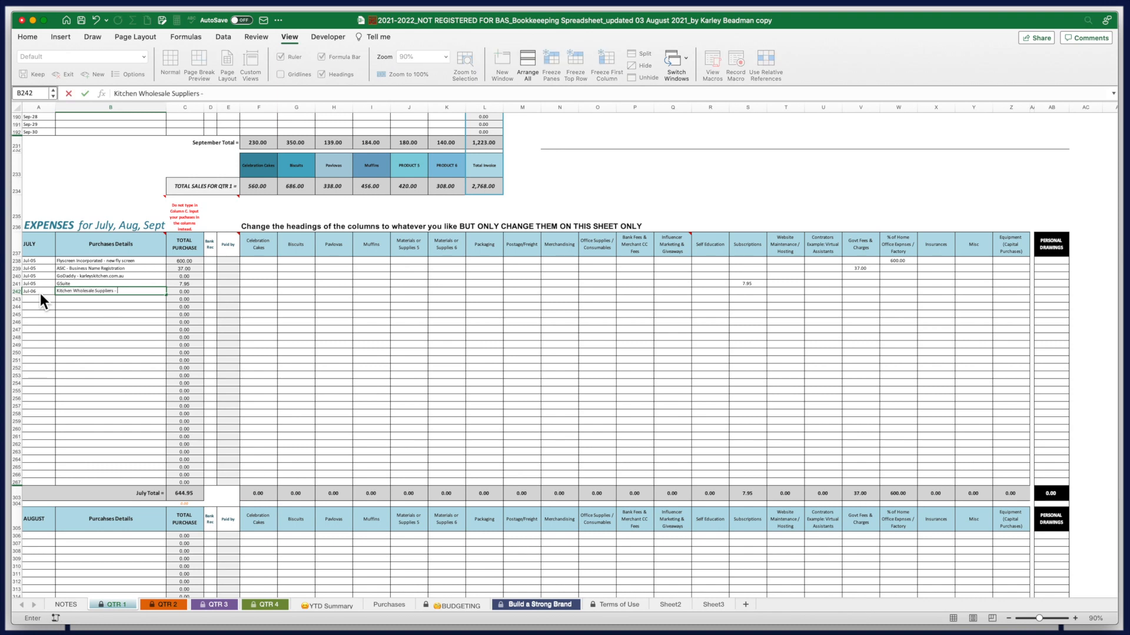
{"action": "type", "text": "Kitchen Whiz Thing"}
Rename the Materials or Supplies 5 heading in J237 to Equipment & Chattels
{"action": "left_click_drag", "start_coordinate": [258, 244], "coordinate": [1004, 254]}
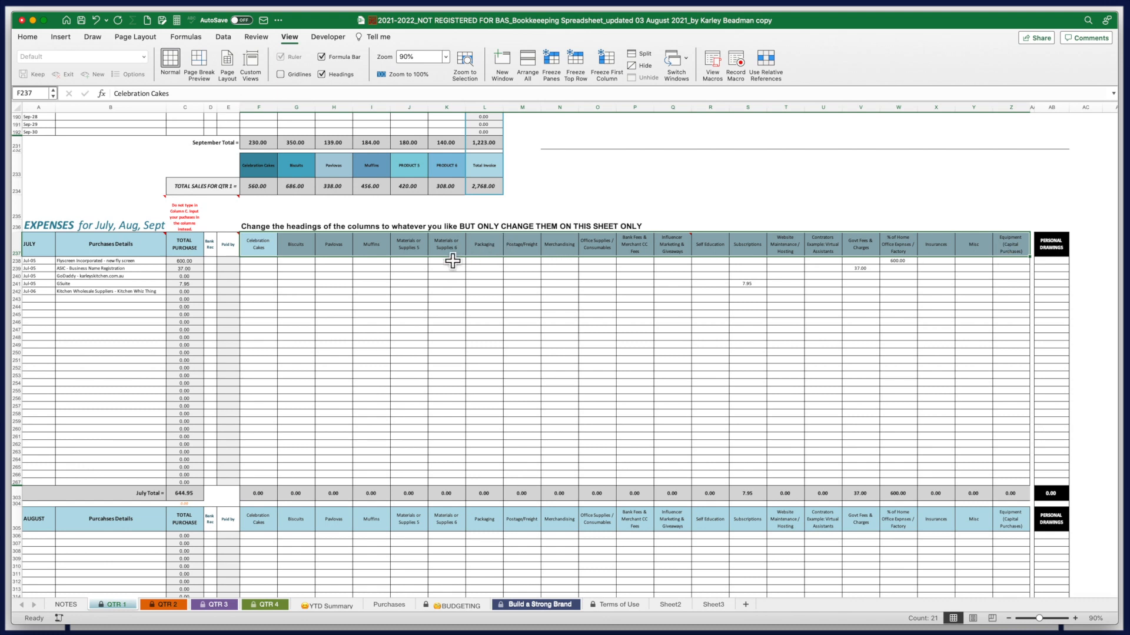
{"action": "left_click", "coordinate": [423, 257]}
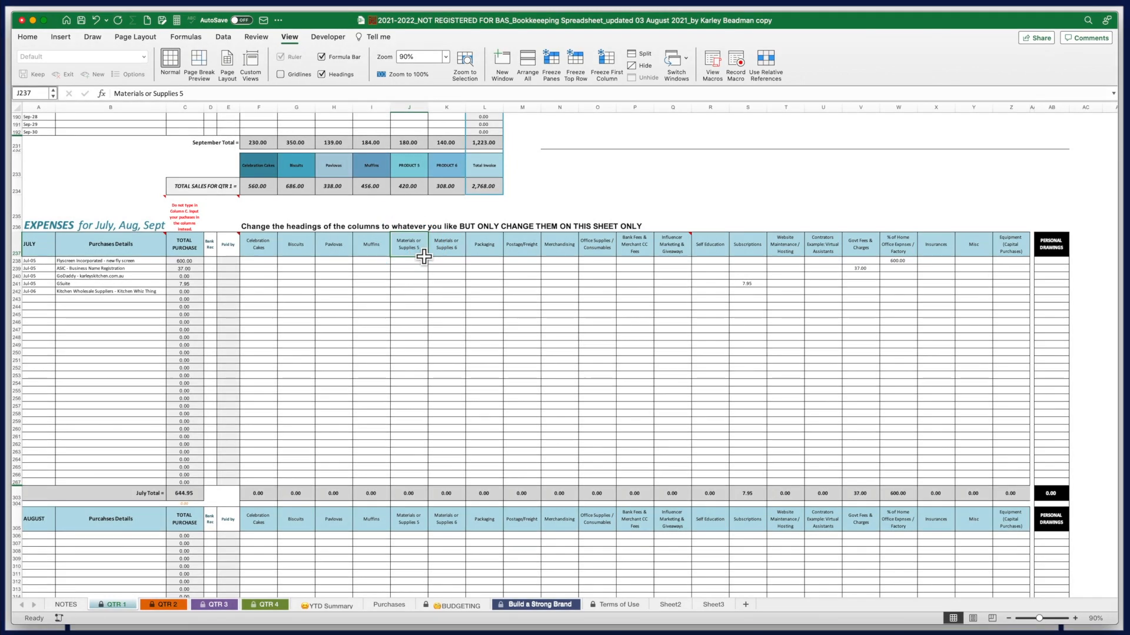
{"action": "type", "text": "Equipment & Chattels"}
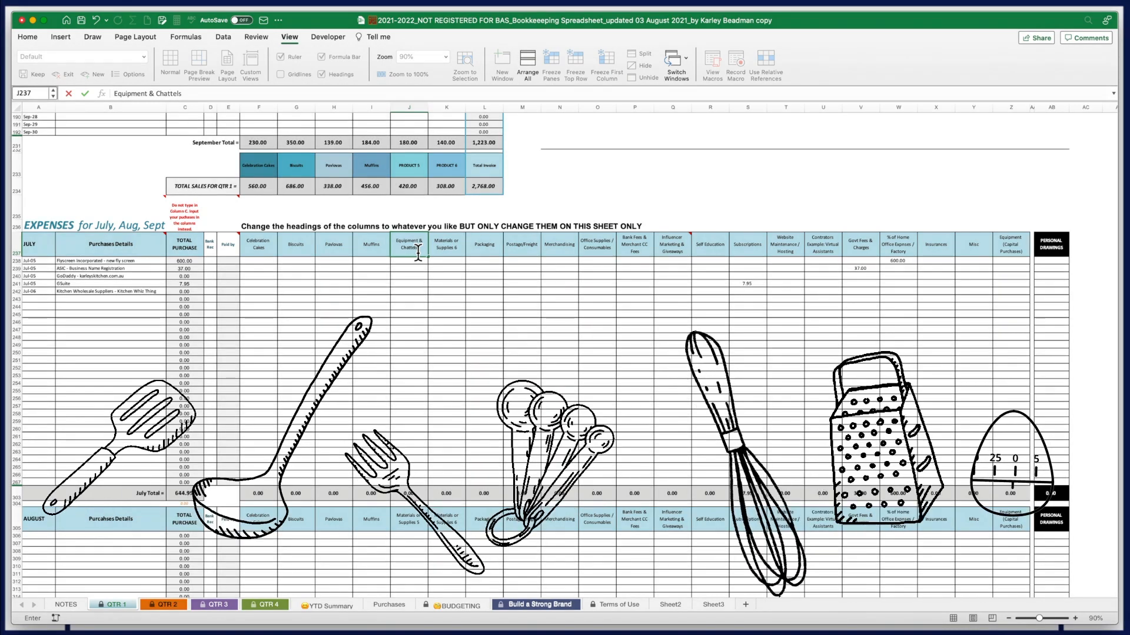
{"action": "left_click", "coordinate": [411, 293]}
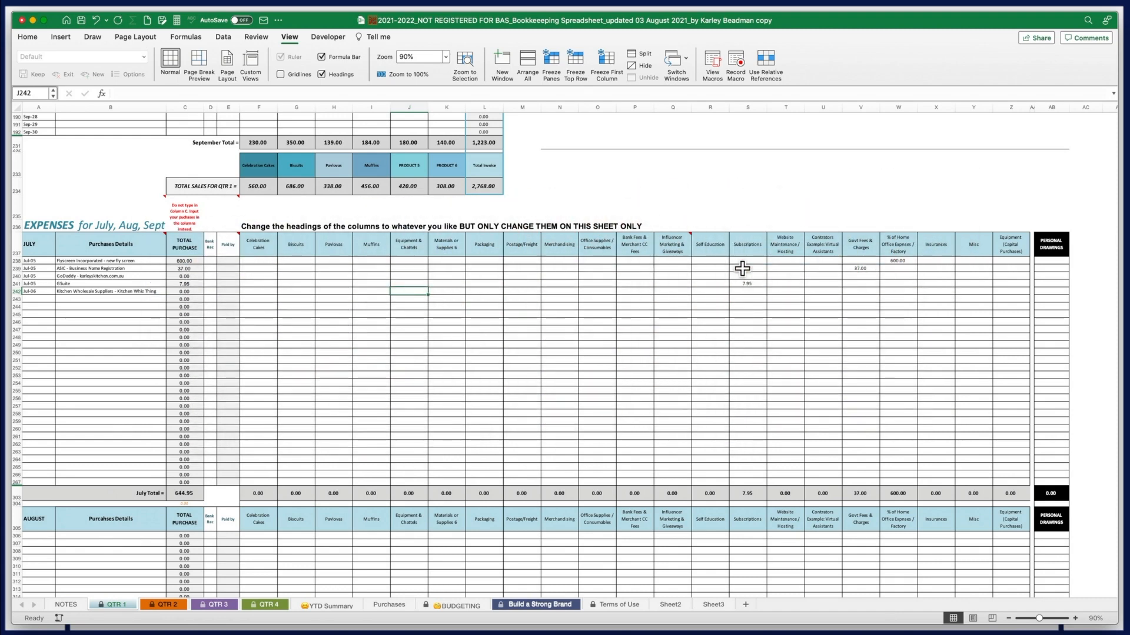
Enter 1,450 for the Kitchen Whiz Thing and add a 6/7 'Bunnings - Shelving & Storage Boxes' row of 2,500
{"action": "type", "text": "1450"}
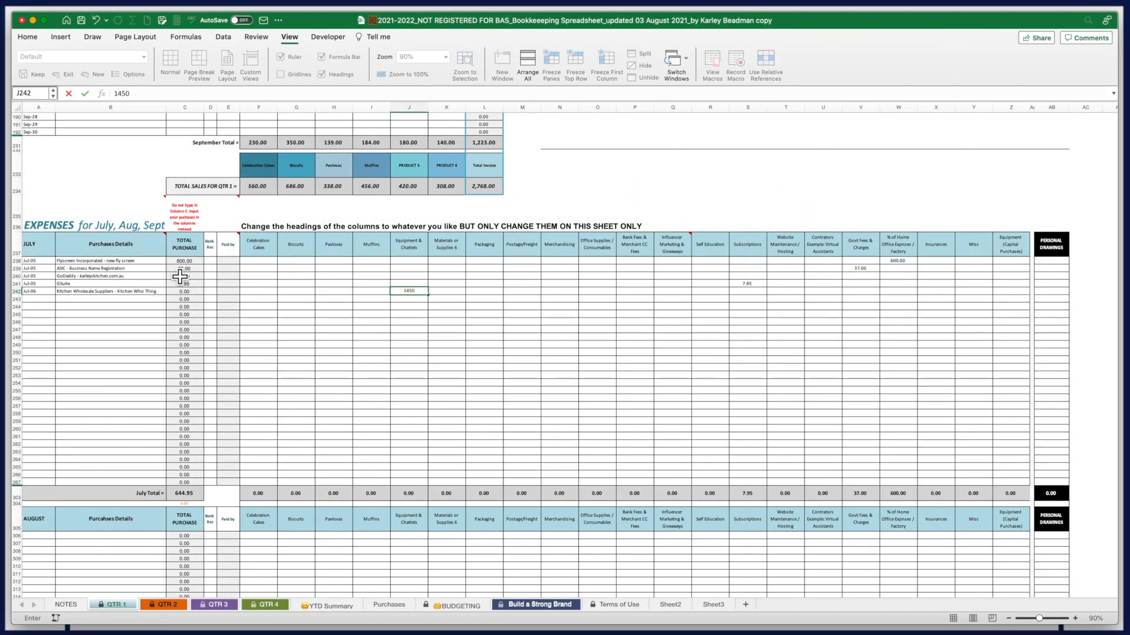
{"action": "left_click", "coordinate": [42, 300]}
{"action": "type", "text": "6/7"}
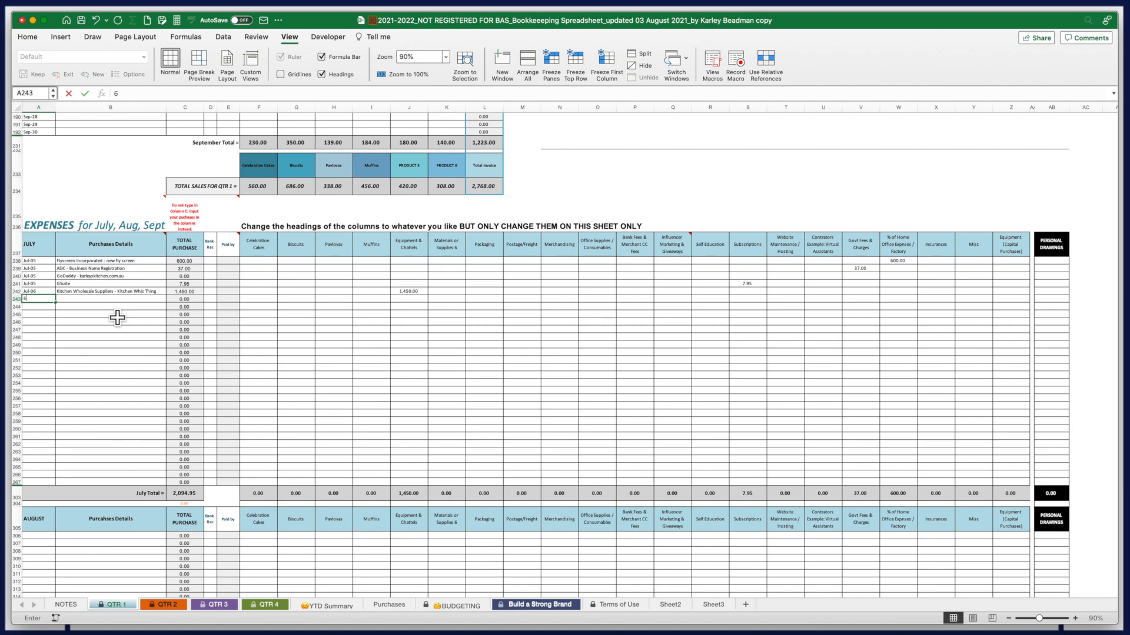
{"action": "key", "text": "Tab"}
{"action": "type", "text": "Bunnings - She"}
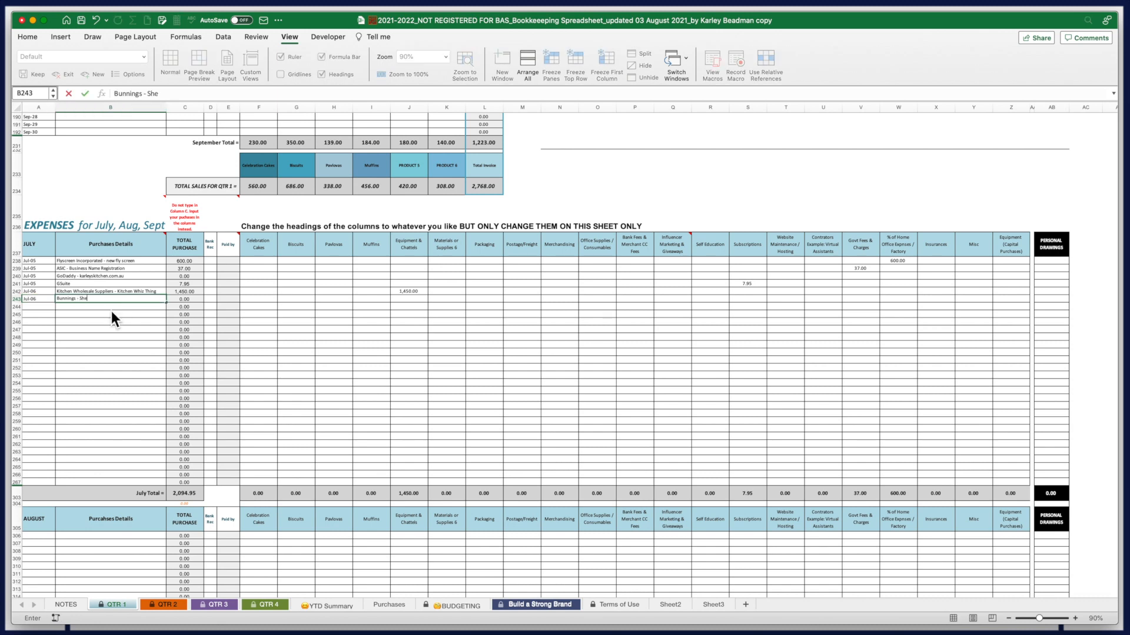
{"action": "type", "text": "lving & Storage Boxes"}
{"action": "key", "text": "Tab"}
{"action": "key", "text": "Tab"}
{"action": "key", "text": "Tab"}
{"action": "key", "text": "Tab"}
{"action": "key", "text": "Tab"}
{"action": "key", "text": "Right"}
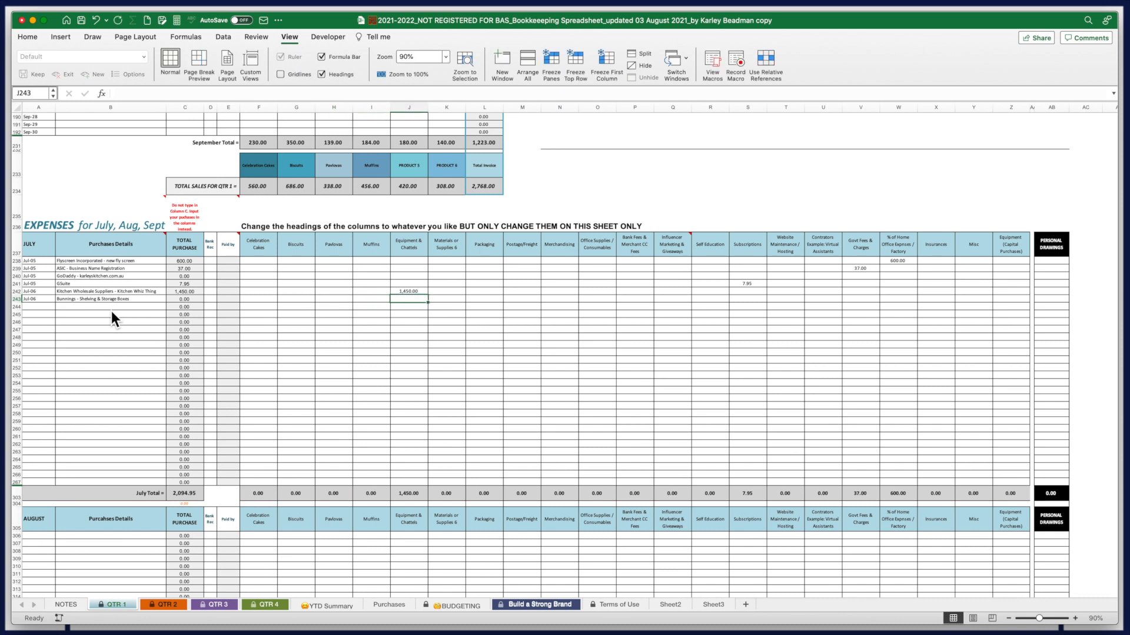
{"action": "type", "text": "2,5"}
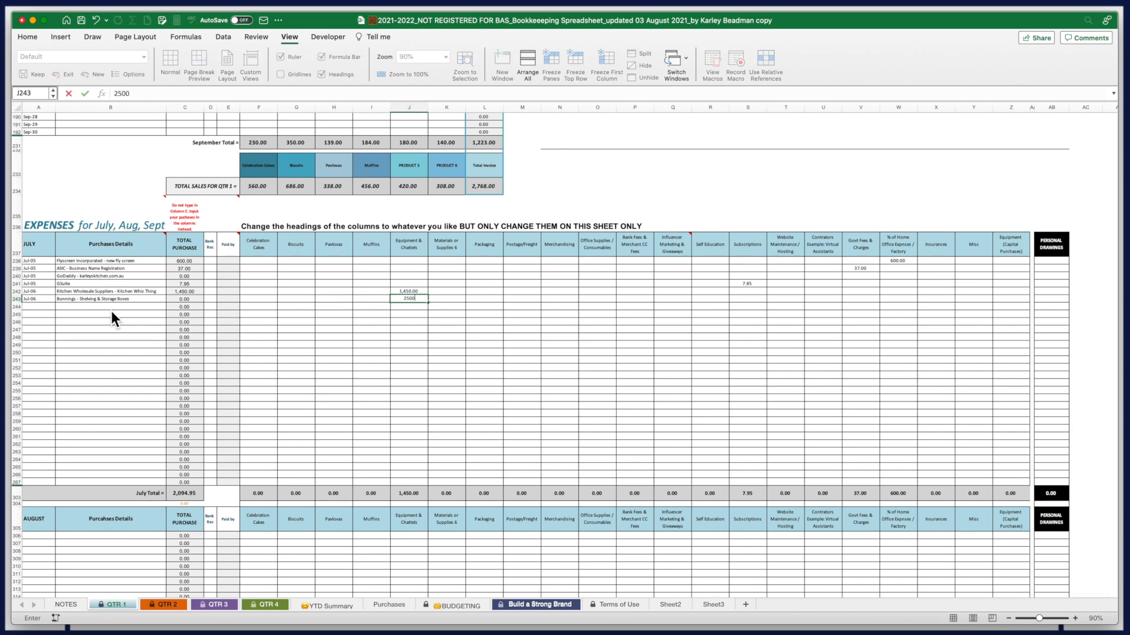
{"action": "type", "text": "00"}
{"action": "key", "text": "Return"}
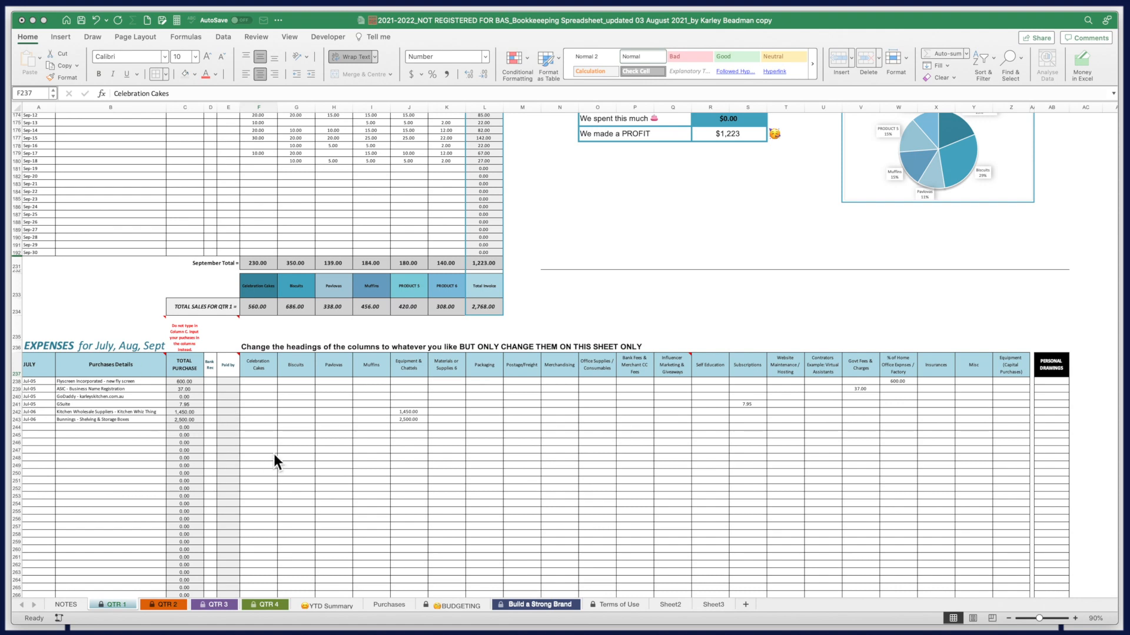
{"action": "scroll", "coordinate": [276, 454], "scroll_direction": "down", "scroll_amount": 4}
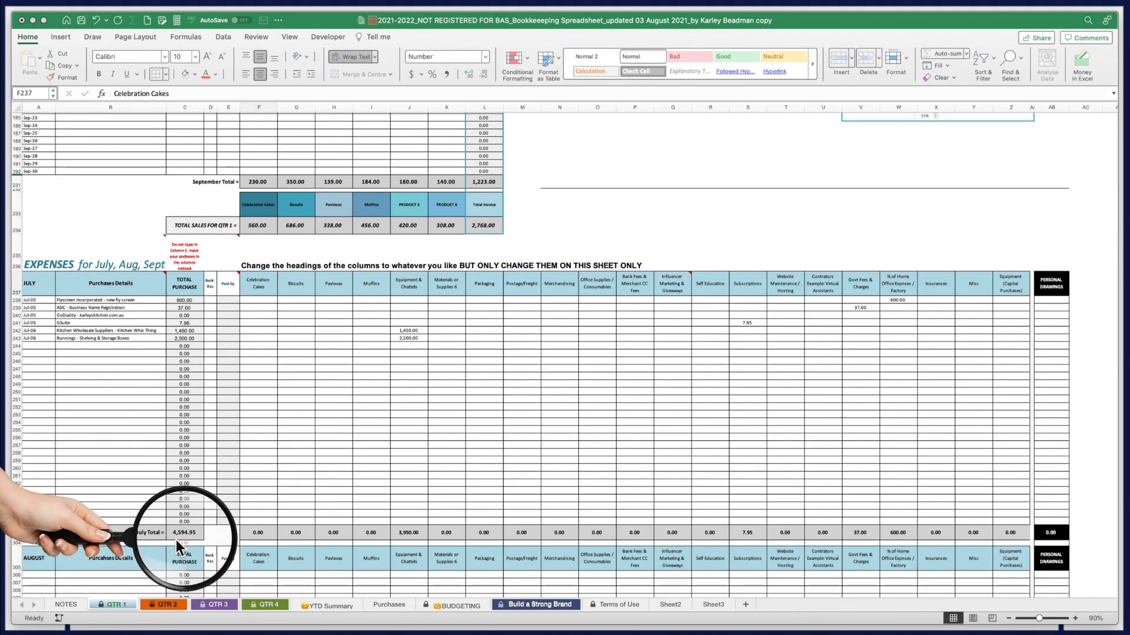
{"action": "scroll", "coordinate": [564, 489], "scroll_direction": "up", "scroll_amount": 15}
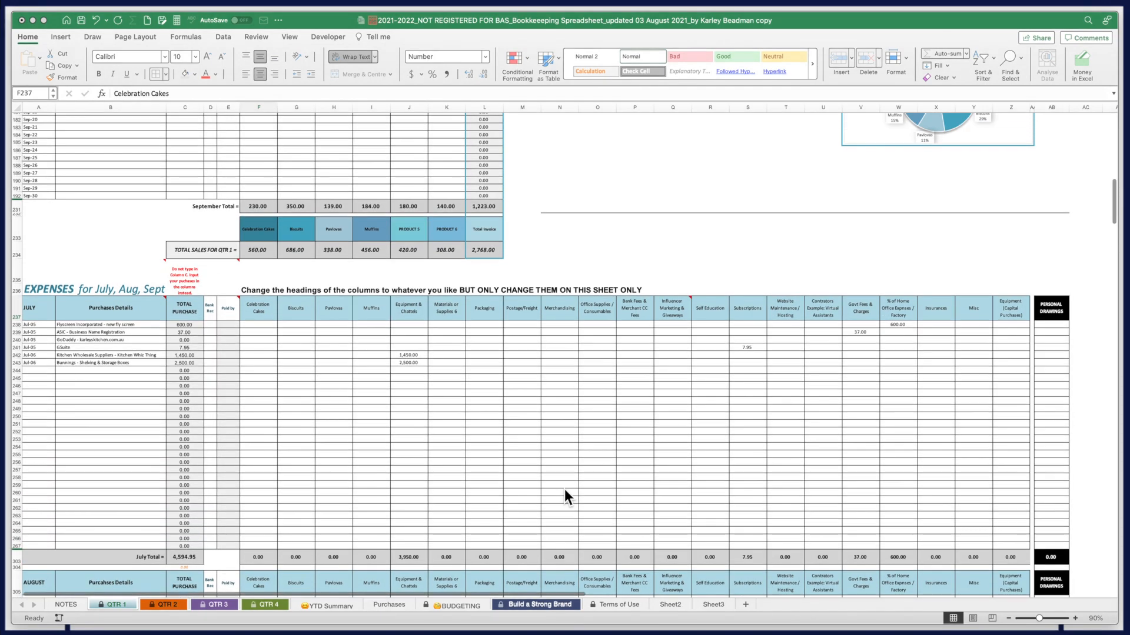
{"action": "scroll", "coordinate": [564, 498], "scroll_direction": "up", "scroll_amount": 15}
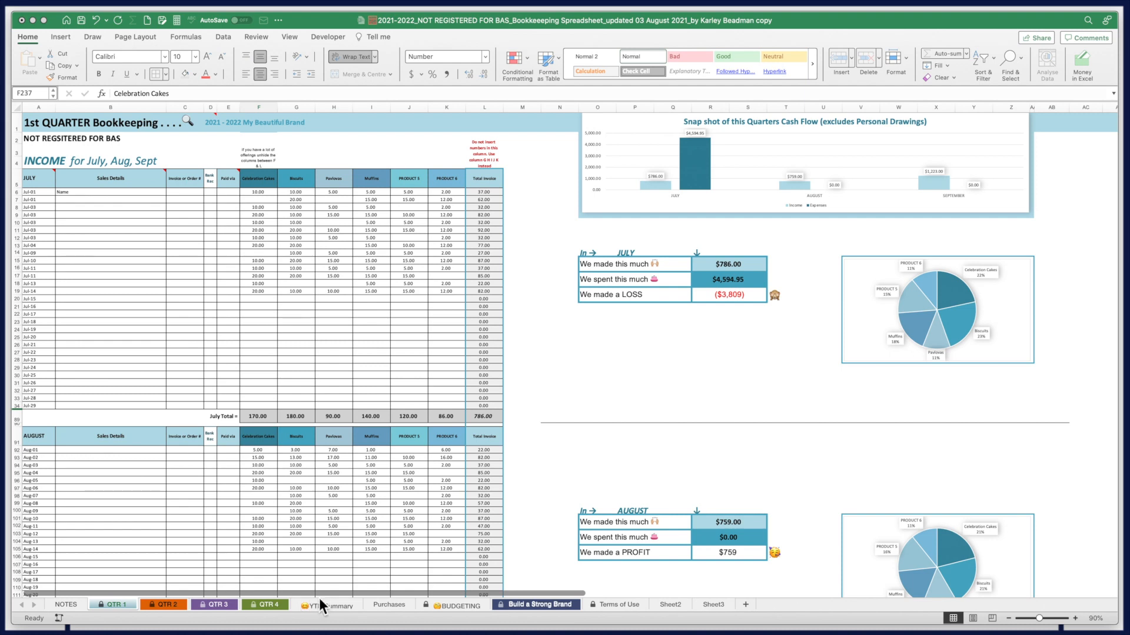
Review the YTD Summary profit and loss chart values for July, including Equipment & Chattels $3,950.00
{"action": "left_click", "coordinate": [336, 609]}
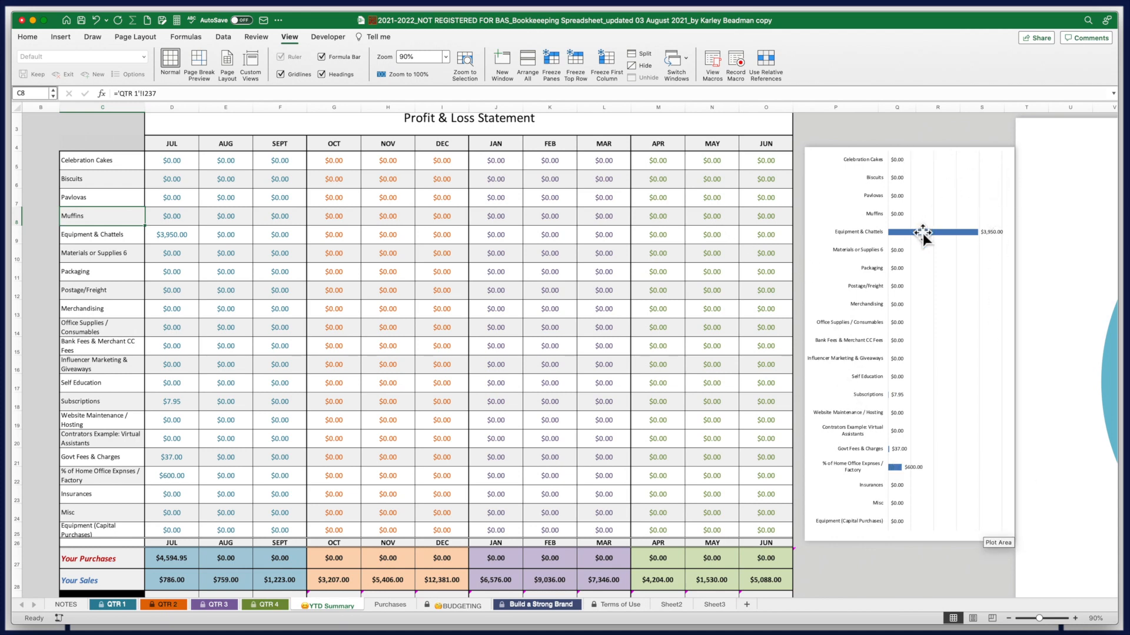
{"action": "mouse_move", "coordinate": [923, 239]}
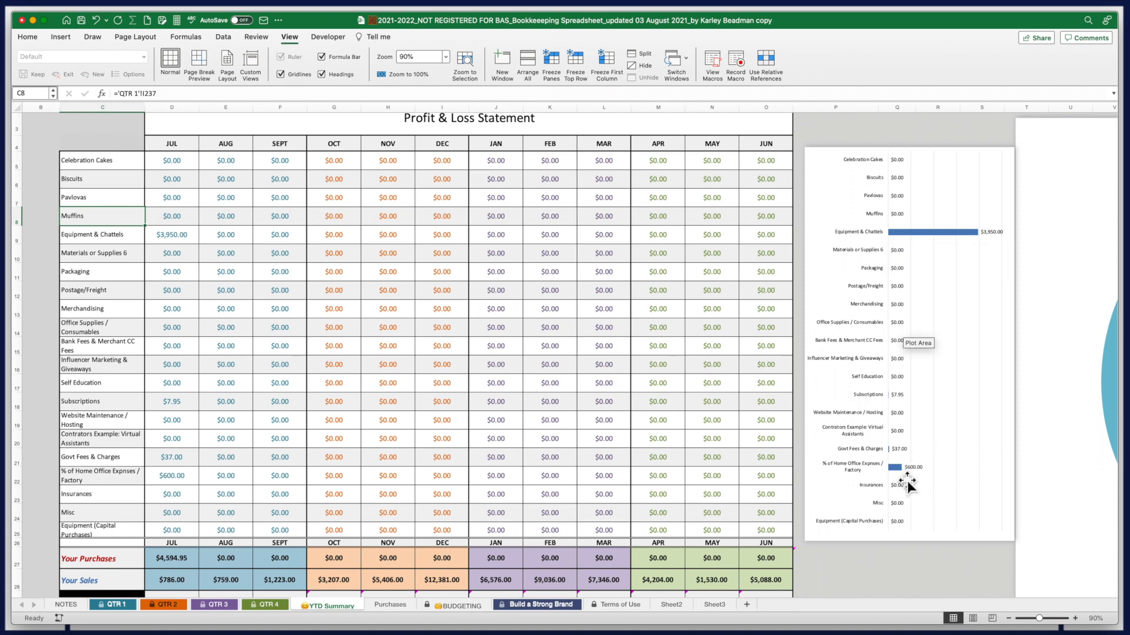
{"action": "mouse_move", "coordinate": [898, 471]}
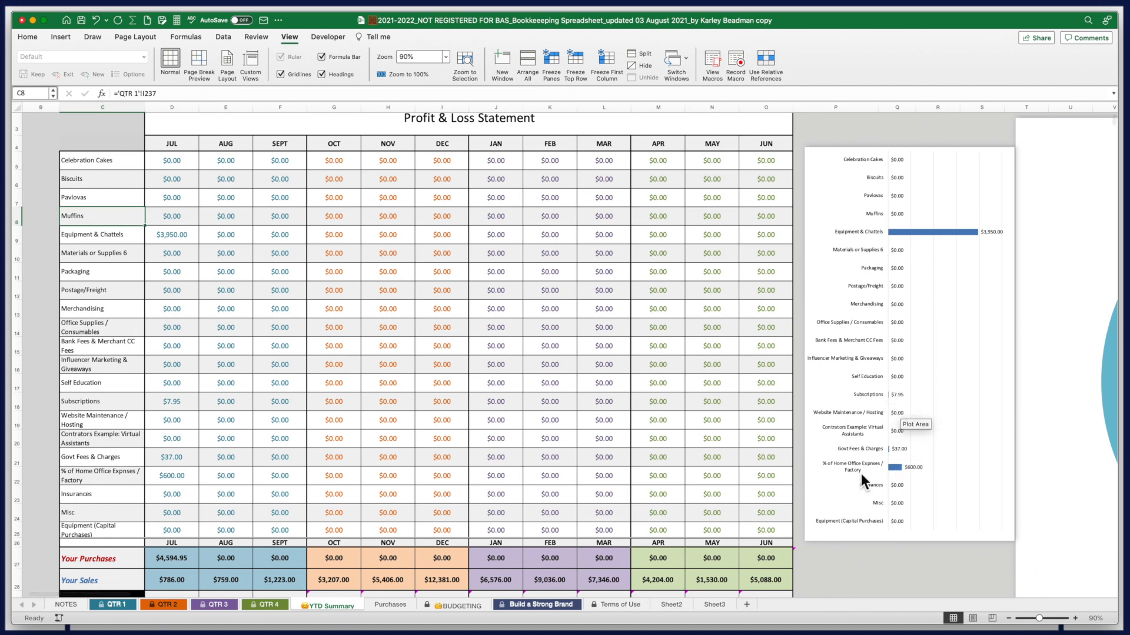
Back on QTR 1, start a 1/7 'Wholesale Cakes Suppliers' expense row below Bunnings
{"action": "left_click", "coordinate": [108, 605]}
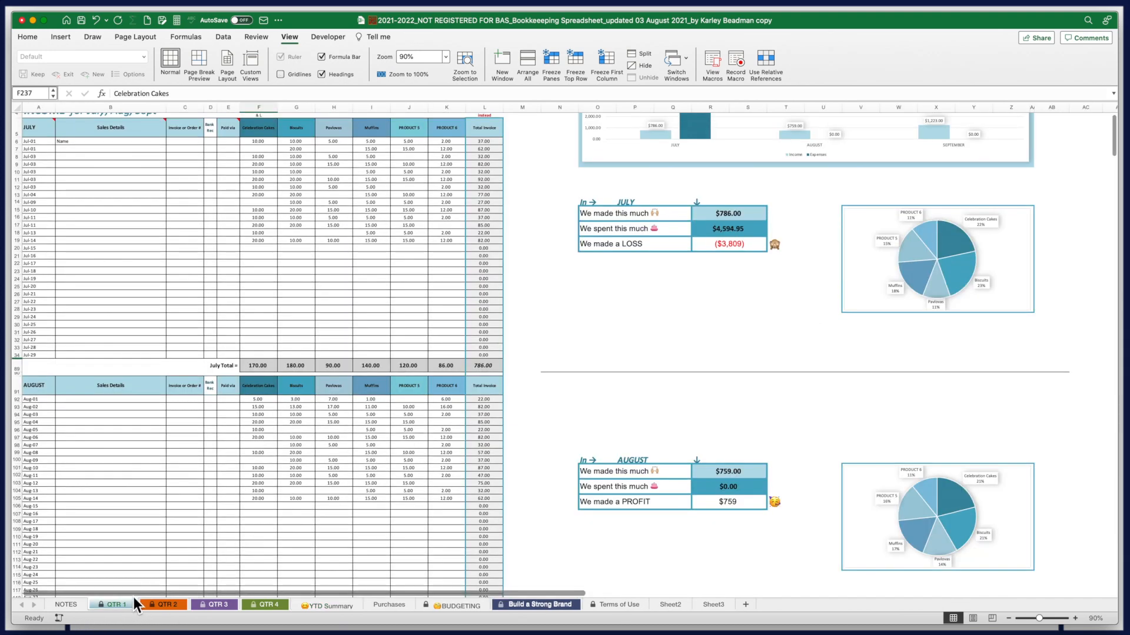
{"action": "scroll", "coordinate": [224, 546], "scroll_direction": "down", "scroll_amount": 3}
{"action": "scroll", "coordinate": [224, 545], "scroll_direction": "down", "scroll_amount": 15}
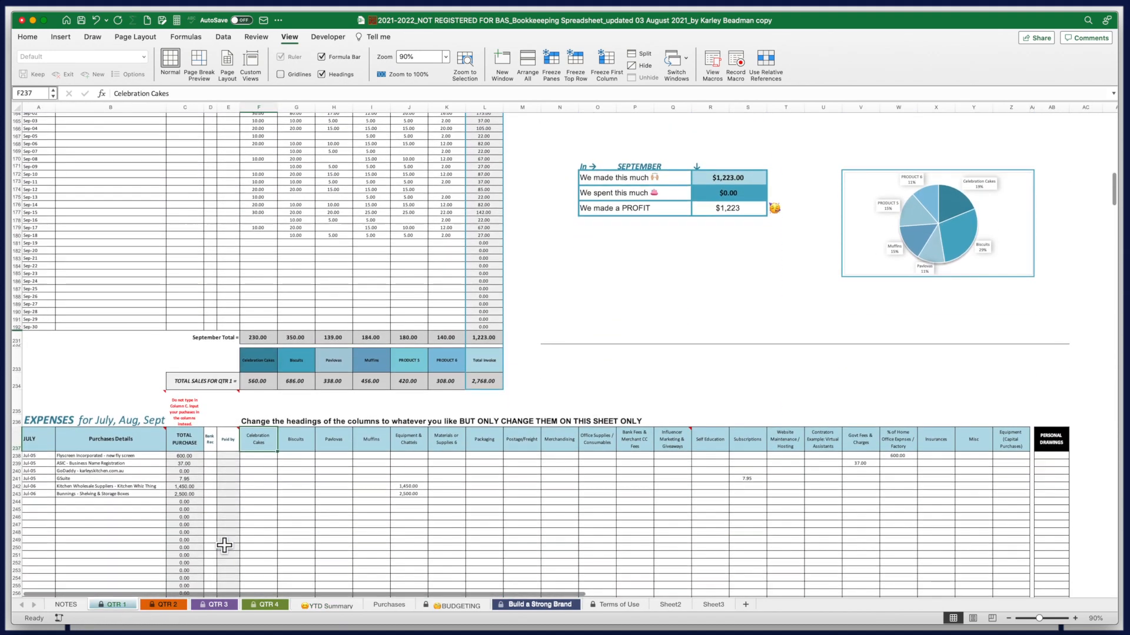
{"action": "scroll", "coordinate": [224, 545], "scroll_direction": "down", "scroll_amount": 5}
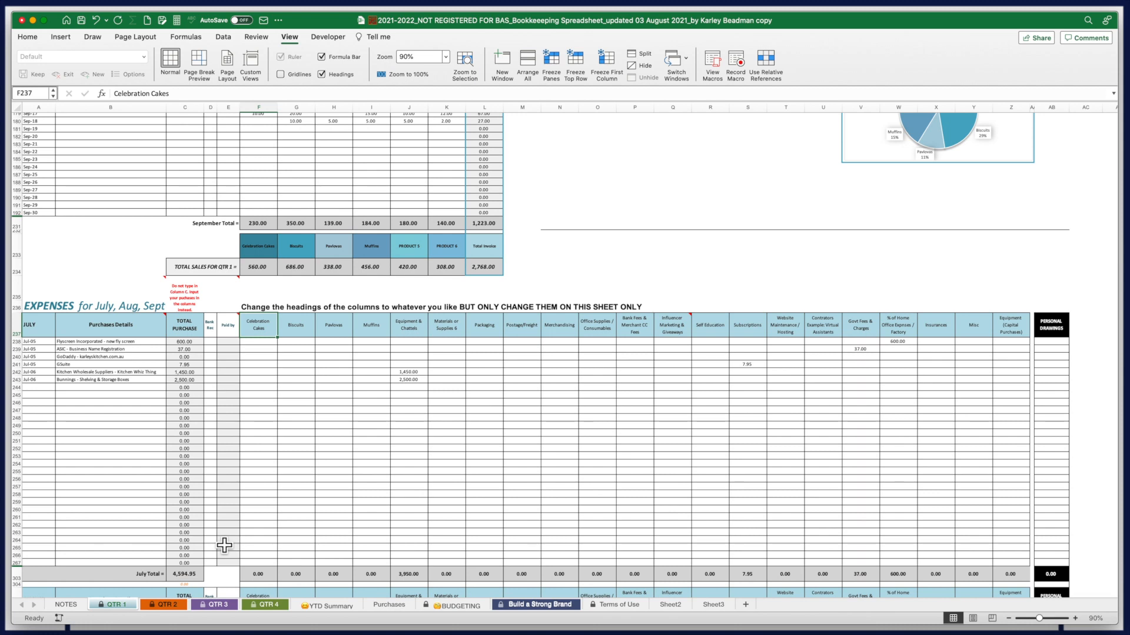
{"action": "left_click", "coordinate": [44, 389]}
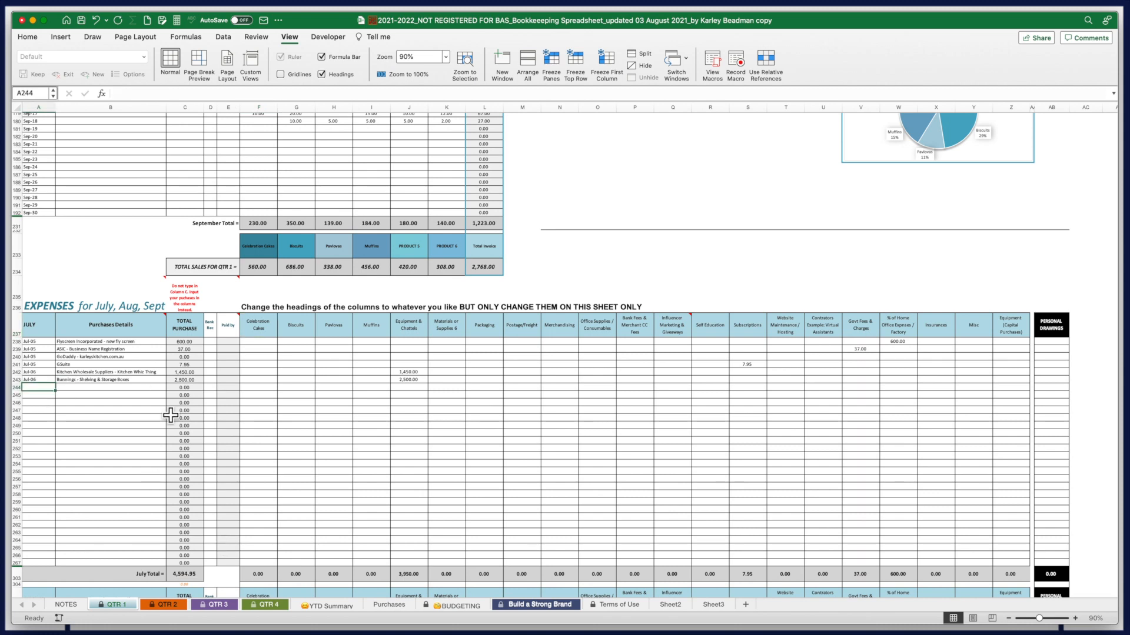
{"action": "type", "text": "1/7"}
{"action": "key", "text": "Tab"}
{"action": "type", "text": "Wholesale Cakes Suppliers"}
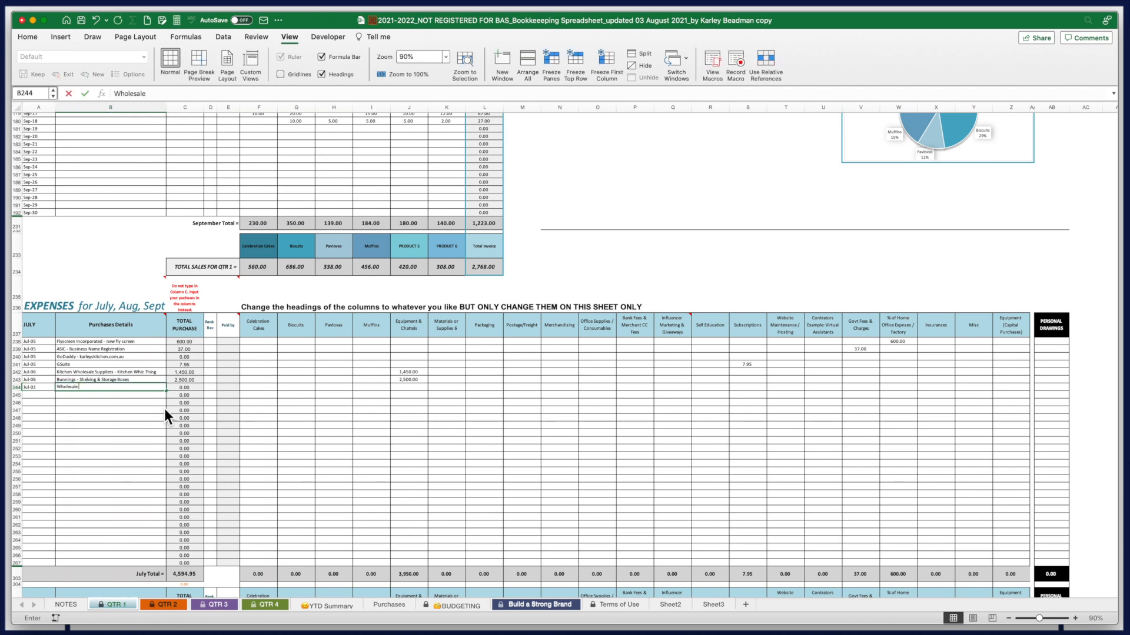
{"action": "key", "text": "Tab"}
Fill the Wholesale Cakes Suppliers row with 250, 80, 150, 90 and 800 Packaging
{"action": "key", "text": "Tab"}
{"action": "key", "text": "Tab"}
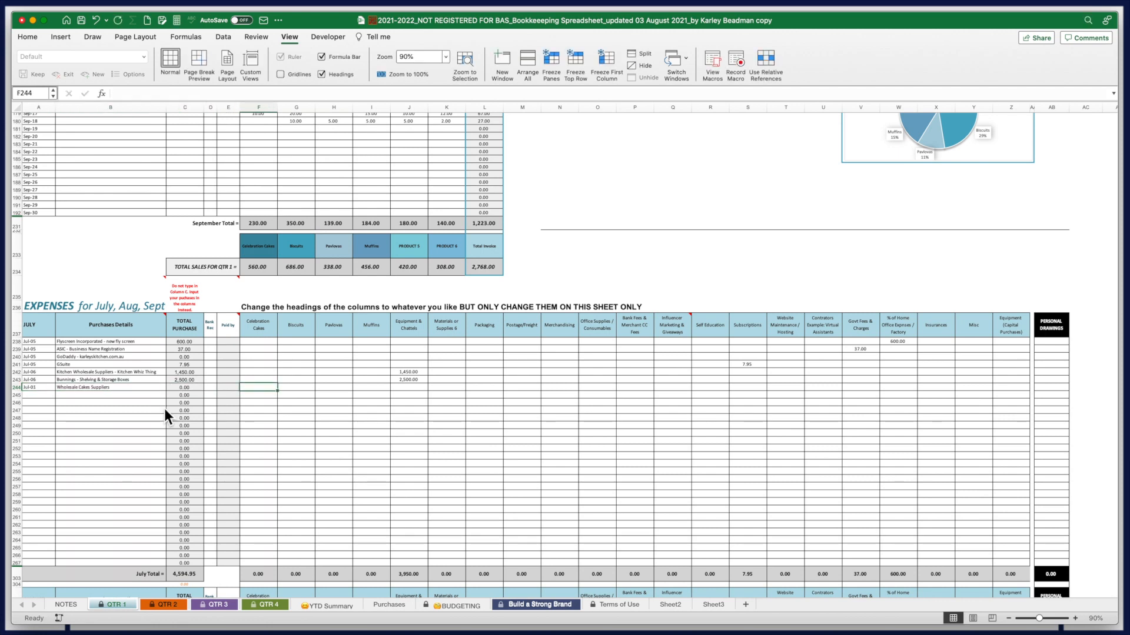
{"action": "type", "text": "250"}
{"action": "key", "text": "Tab"}
{"action": "type", "text": "80"}
{"action": "key", "text": "Tab"}
{"action": "type", "text": "150"}
{"action": "key", "text": "Tab"}
{"action": "type", "text": "90"}
{"action": "key", "text": "Tab"}
{"action": "key", "text": "Tab"}
{"action": "key", "text": "Tab"}
{"action": "type", "text": "800"}
{"action": "key", "text": "Return"}
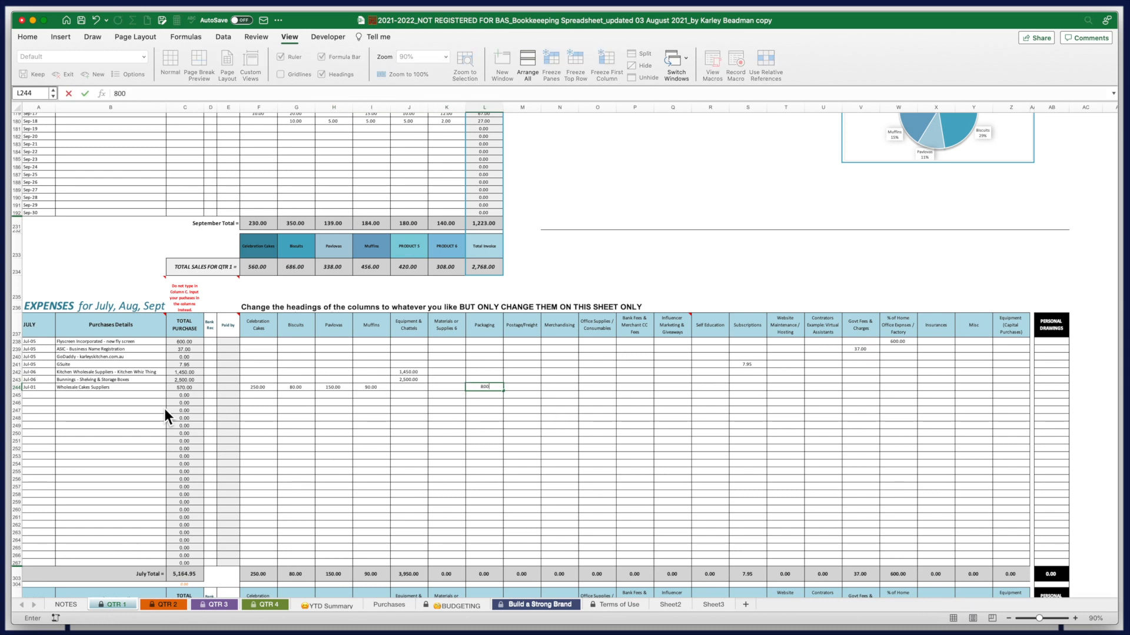
Add a 1 Jul 'Bank Fees' row of 3.00 under Bank Fees & Merchant CC Fees
{"action": "type", "text": "1"}
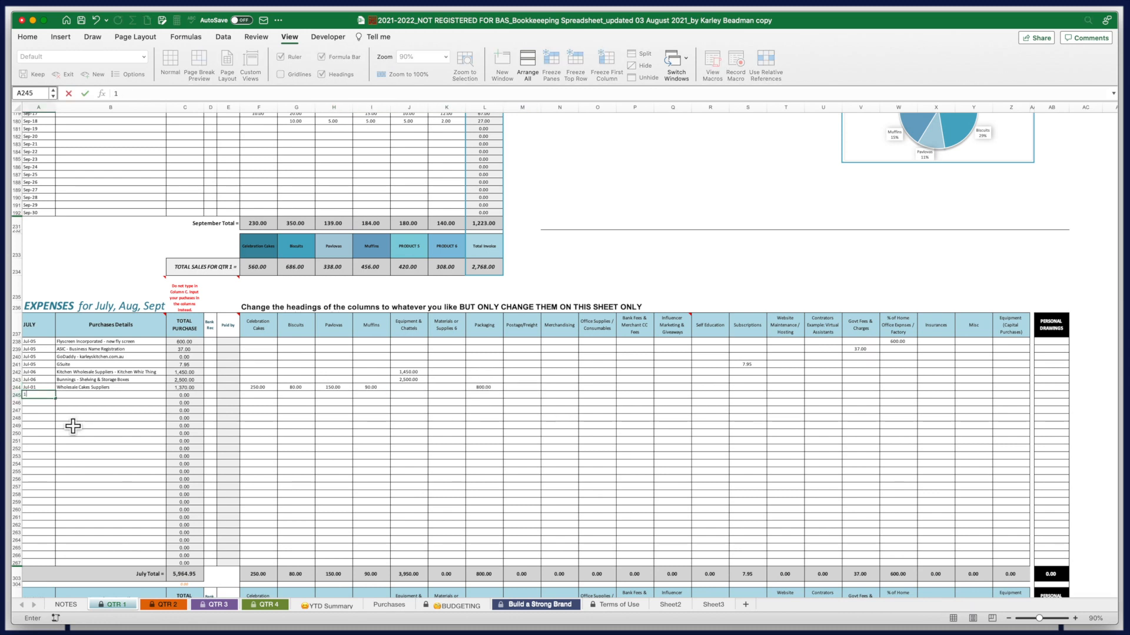
{"action": "type", "text": " Jul"}
{"action": "key", "text": "Tab"}
{"action": "type", "text": "Bank Fees"}
{"action": "key", "text": "Tab"}
Start a 5/7 'Utilities Company - Elec' row, moving to % of Home Office Expenses
{"action": "key", "text": "Tab"}
{"action": "key", "text": "Tab"}
{"action": "key", "text": "Tab"}
{"action": "key", "text": "Tab"}
{"action": "key", "text": "Tab"}
{"action": "key", "text": "Tab"}
{"action": "key", "text": "Tab"}
{"action": "key", "text": "Tab"}
{"action": "key", "text": "Tab"}
{"action": "key", "text": "Tab"}
{"action": "key", "text": "Tab"}
{"action": "key", "text": "Tab"}
{"action": "key", "text": "Tab"}
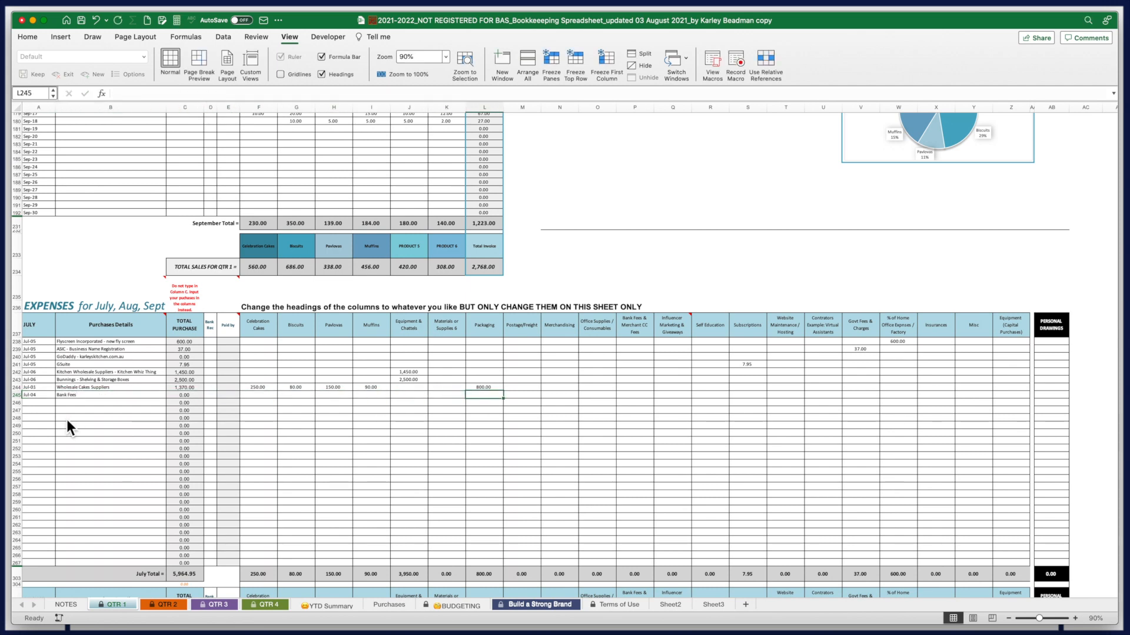
{"action": "type", "text": "3"}
{"action": "key", "text": "Return"}
{"action": "type", "text": "5/7"}
{"action": "key", "text": "Tab"}
{"action": "type", "text": "Utilities Company - Elec"}
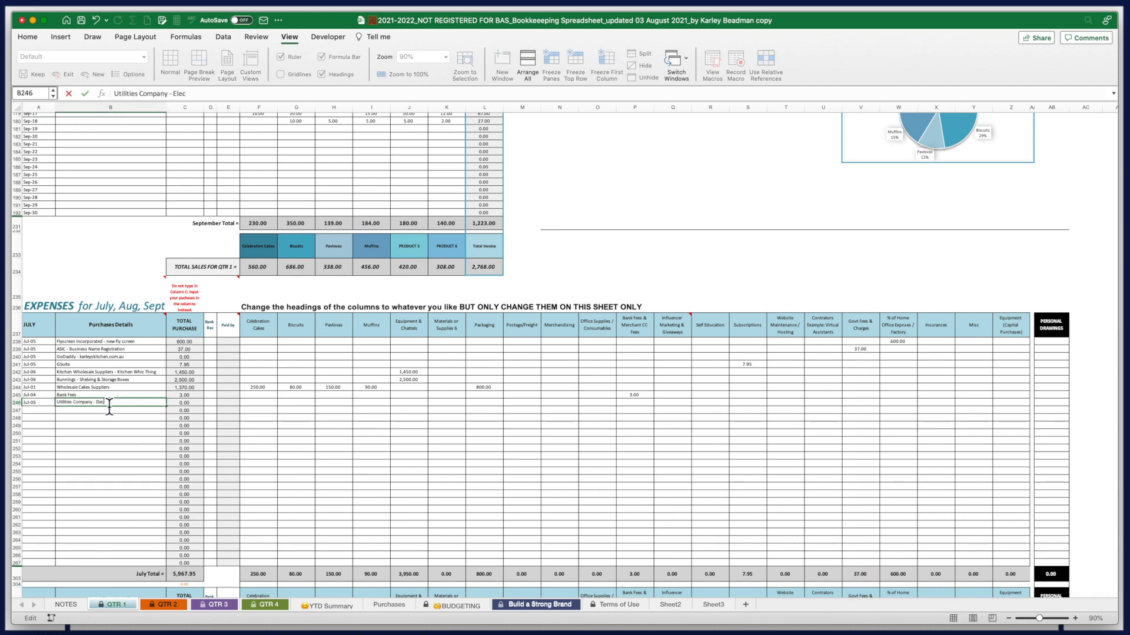
{"action": "key", "text": "Tab"}
{"action": "key", "text": "Tab"}
{"action": "key", "text": "Tab"}
{"action": "key", "text": "Tab"}
{"action": "key", "text": "Tab"}
{"action": "key", "text": "Tab"}
{"action": "key", "text": "Tab"}
{"action": "key", "text": "Tab"}
{"action": "key", "text": "Tab"}
{"action": "key", "text": "Tab"}
{"action": "key", "text": "Tab"}
{"action": "key", "text": "Tab"}
{"action": "key", "text": "Tab"}
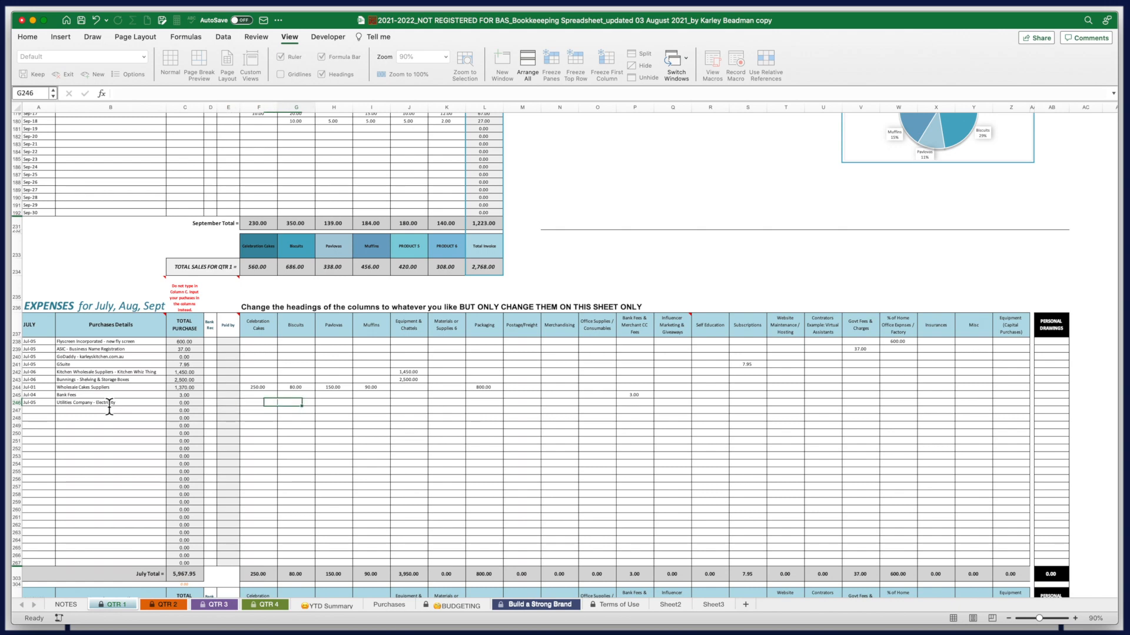
{"action": "key", "text": "Tab"}
{"action": "key", "text": "Tab"}
{"action": "key", "text": "Tab"}
{"action": "key", "text": "Tab"}
{"action": "key", "text": "Tab"}
{"action": "key", "text": "Tab"}
{"action": "key", "text": "Tab"}
{"action": "key", "text": "Tab"}
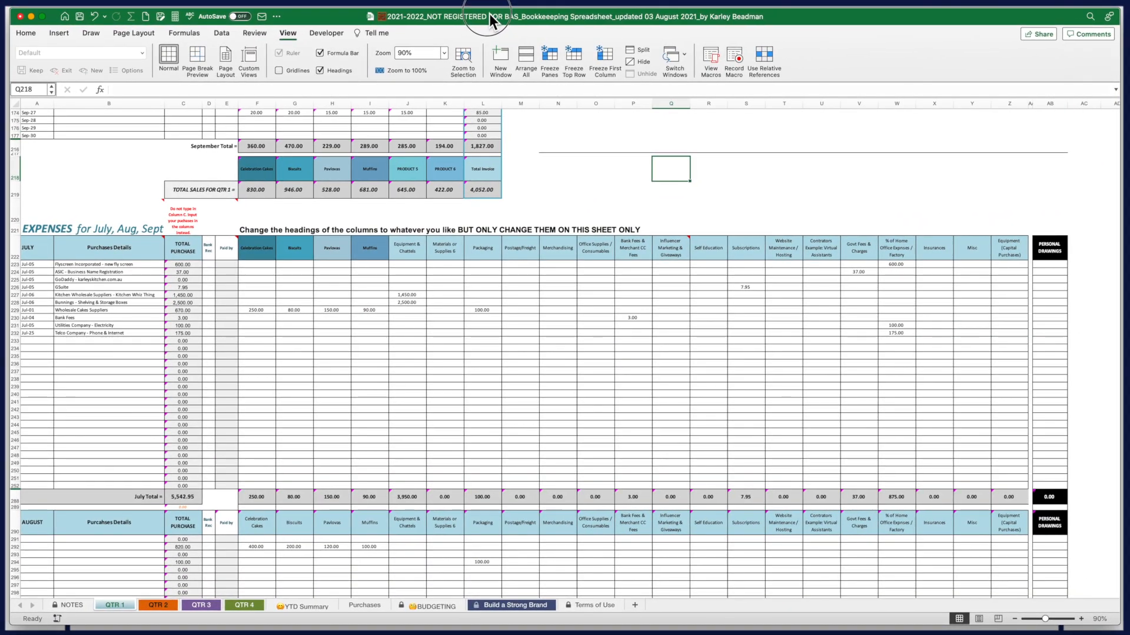
{"action": "scroll", "coordinate": [587, 318], "scroll_direction": "up", "scroll_amount": 10}
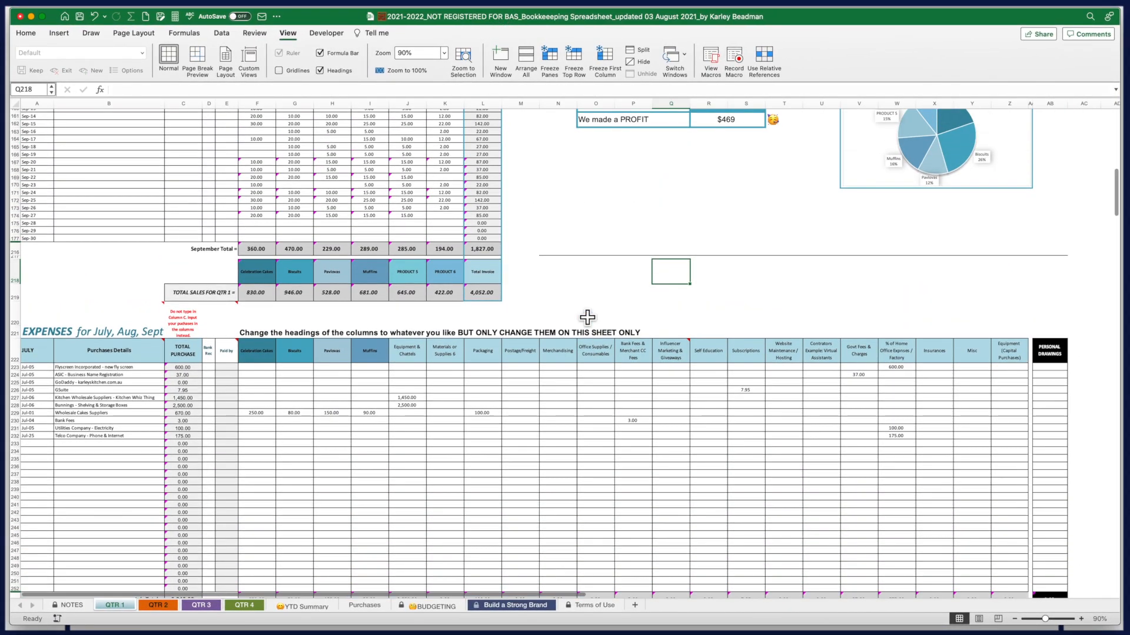
{"action": "scroll", "coordinate": [587, 318], "scroll_direction": "up", "scroll_amount": 15}
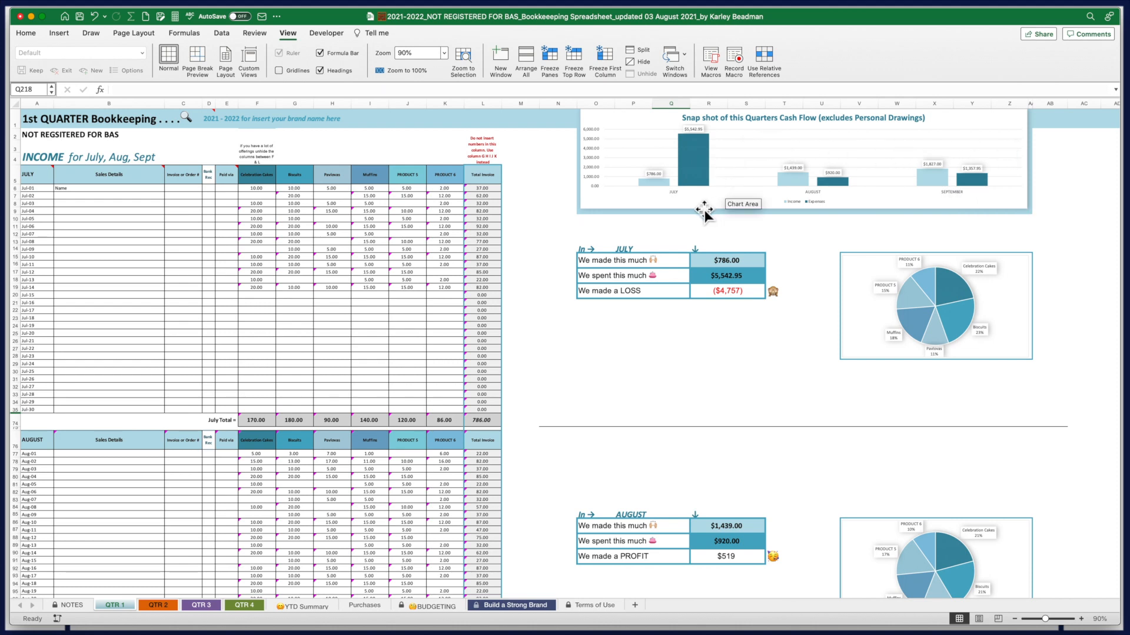
{"action": "mouse_move", "coordinate": [699, 158]}
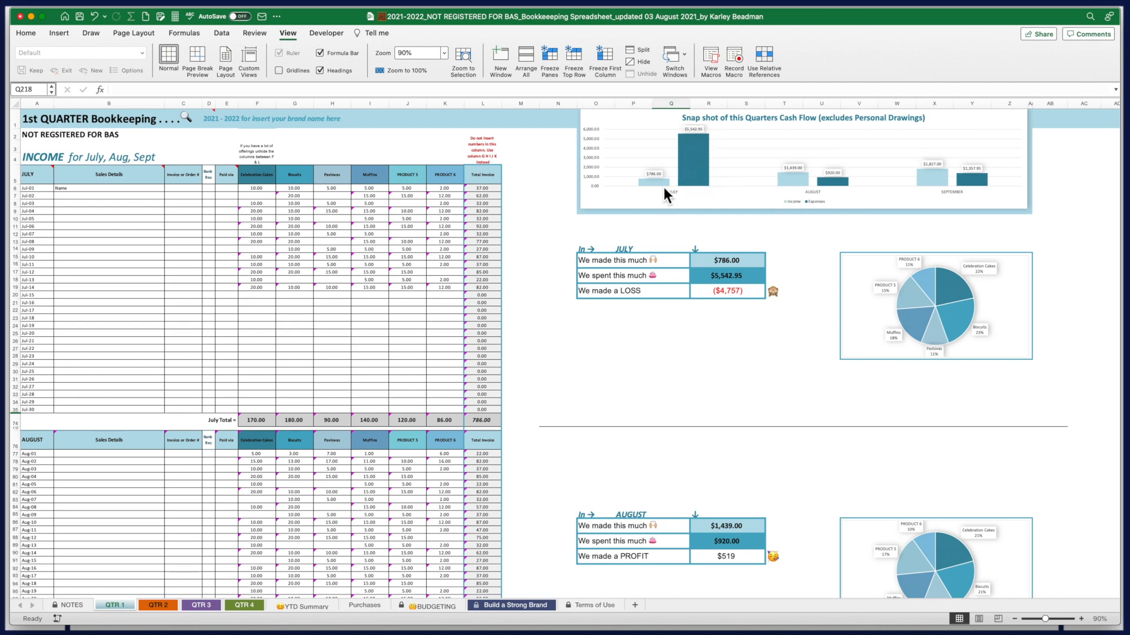
{"action": "mouse_move", "coordinate": [635, 189]}
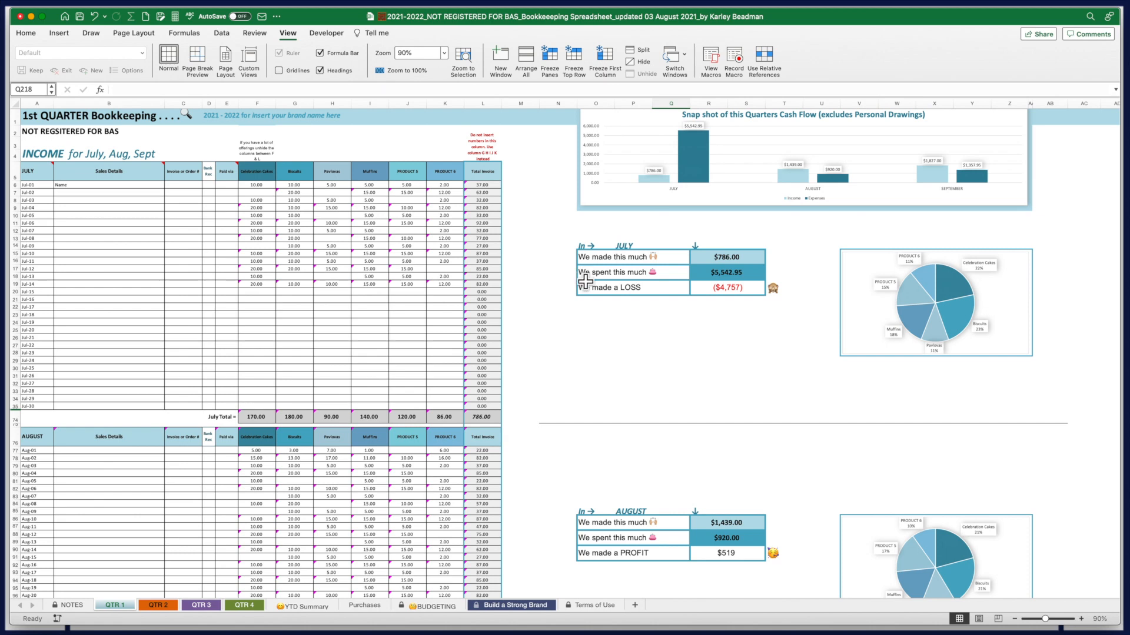
{"action": "scroll", "coordinate": [748, 406], "scroll_direction": "down", "scroll_amount": 6}
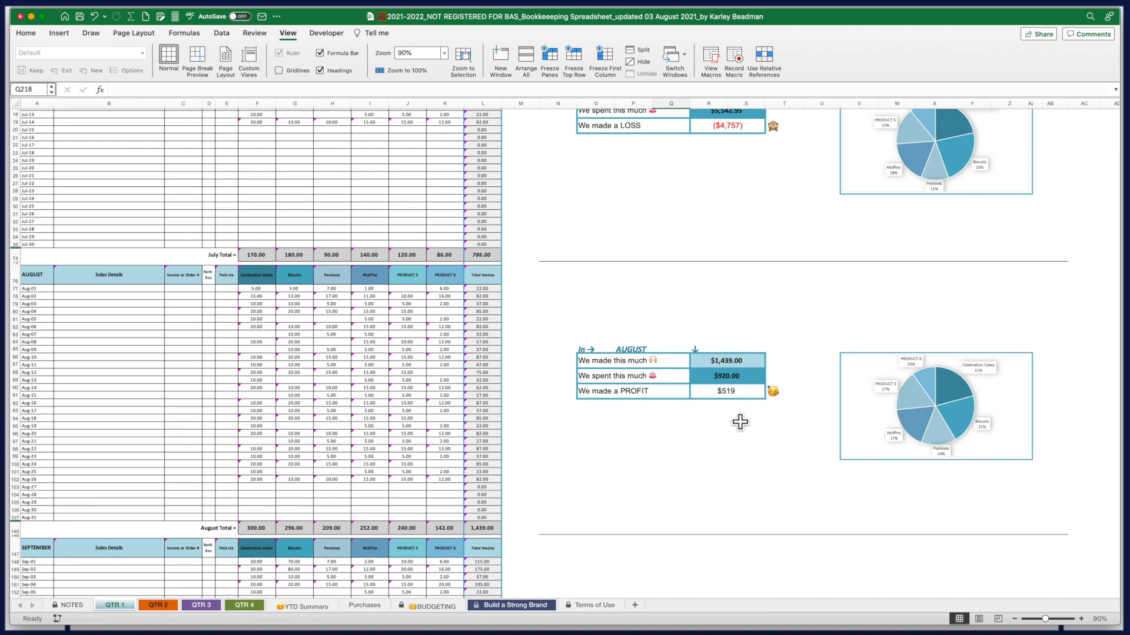
{"action": "scroll", "coordinate": [736, 432], "scroll_direction": "down", "scroll_amount": 5}
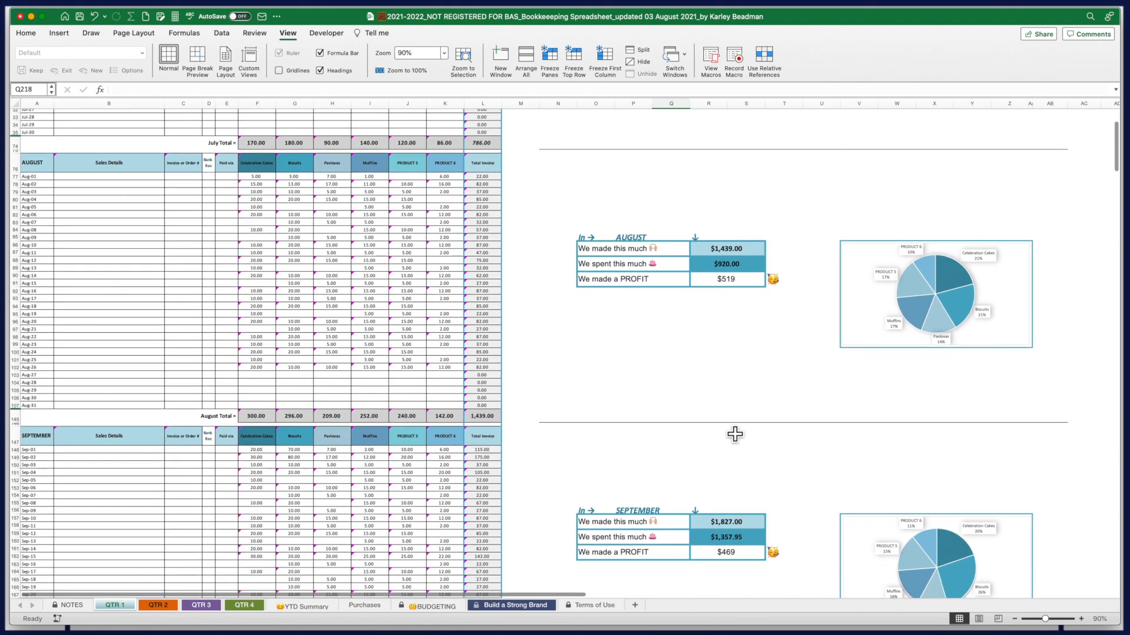
{"action": "scroll", "coordinate": [735, 434], "scroll_direction": "down", "scroll_amount": 1}
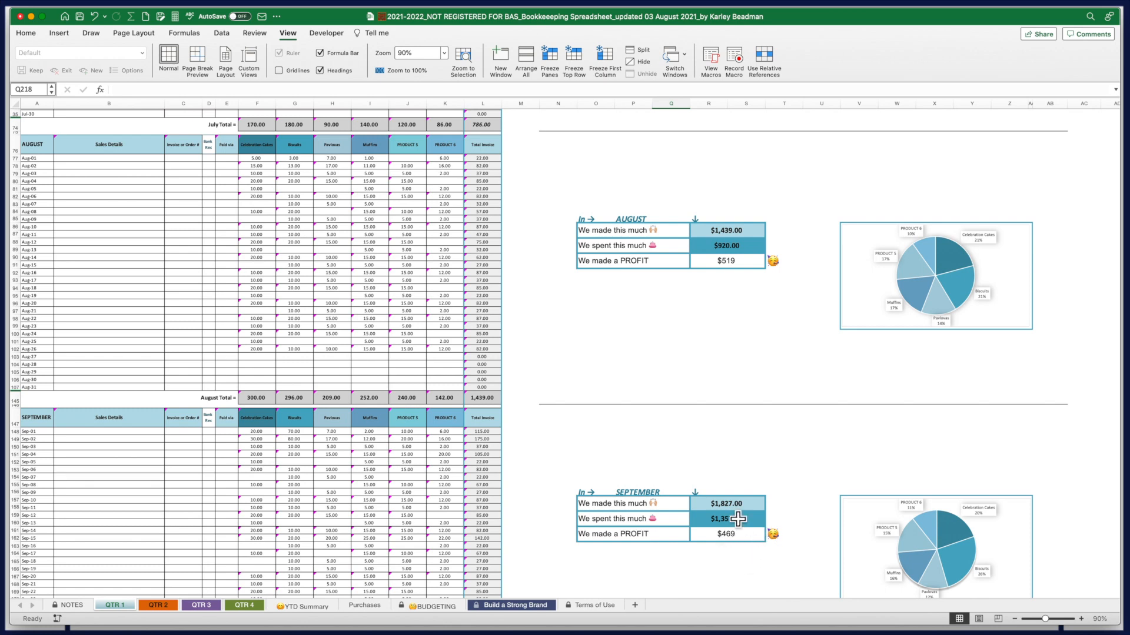
{"action": "scroll", "coordinate": [731, 530], "scroll_direction": "down", "scroll_amount": 1}
{"action": "scroll", "coordinate": [729, 529], "scroll_direction": "down", "scroll_amount": 4}
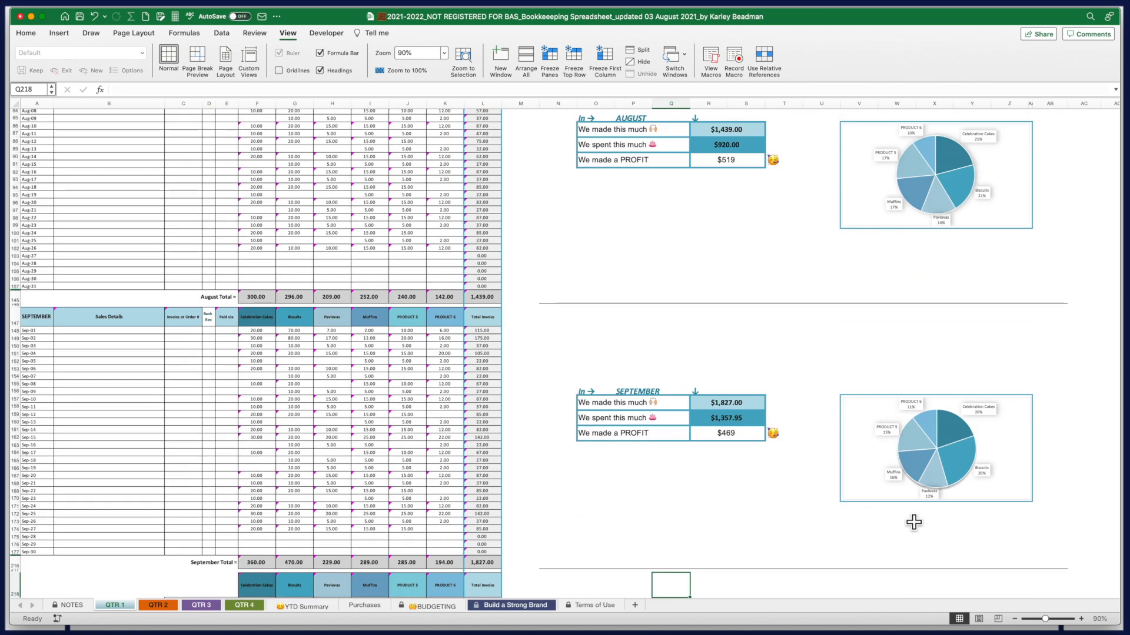
Look over the QTR 2 sheet, then view QTR 3's February and March income and profit figures
{"action": "mouse_move", "coordinate": [949, 475]}
{"action": "left_click", "coordinate": [158, 610]}
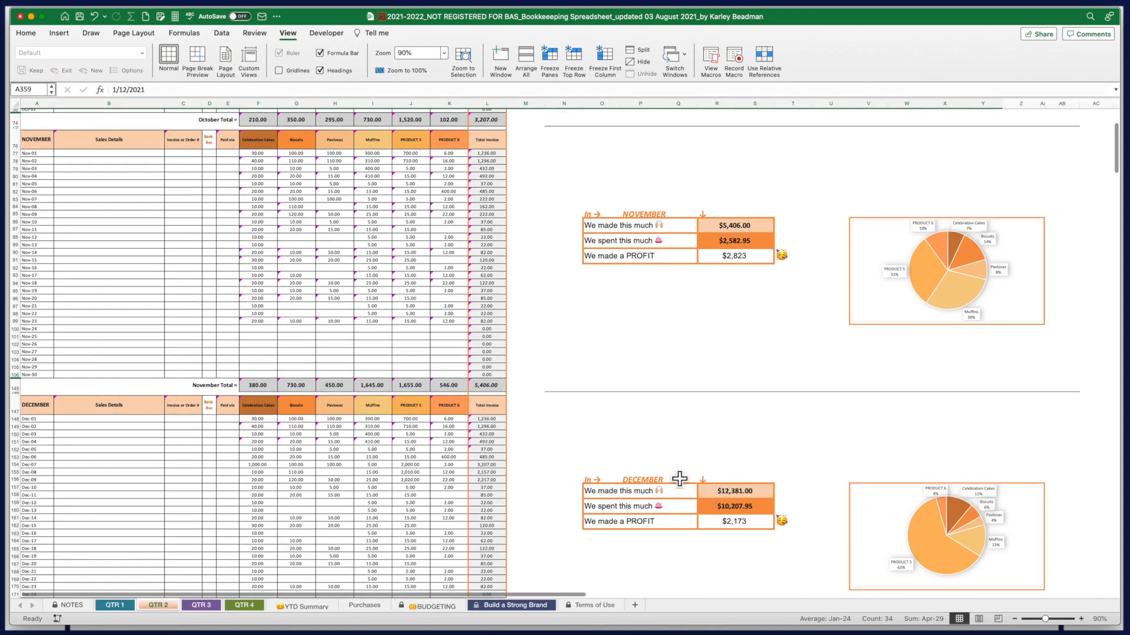
{"action": "scroll", "coordinate": [820, 436], "scroll_direction": "down", "scroll_amount": 5}
{"action": "scroll", "coordinate": [821, 436], "scroll_direction": "up", "scroll_amount": 6}
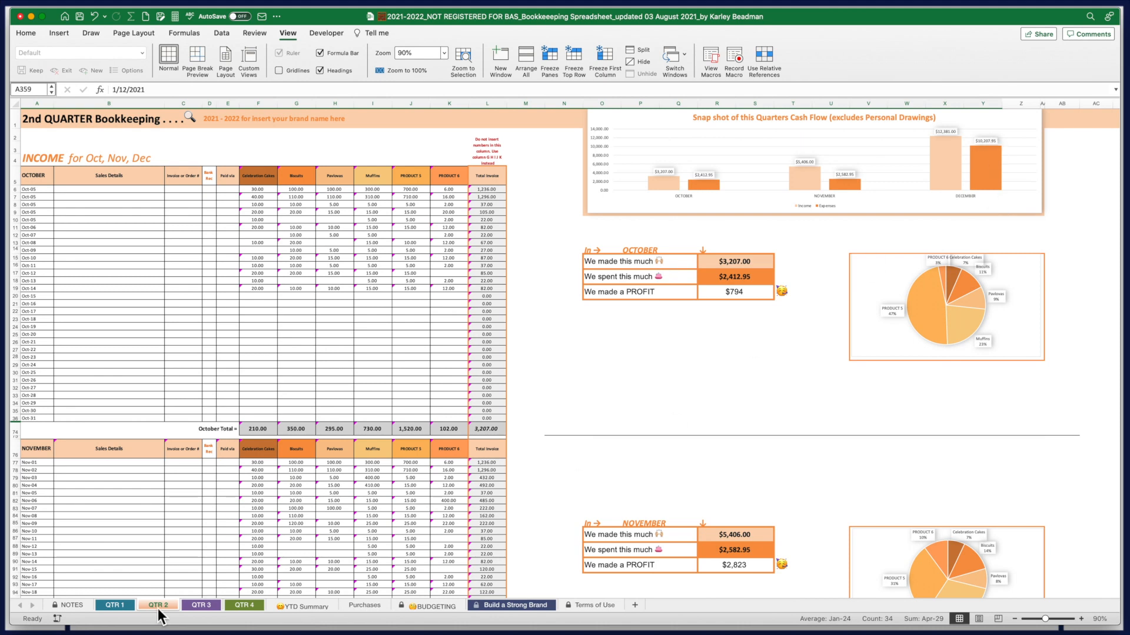
{"action": "left_click", "coordinate": [203, 606]}
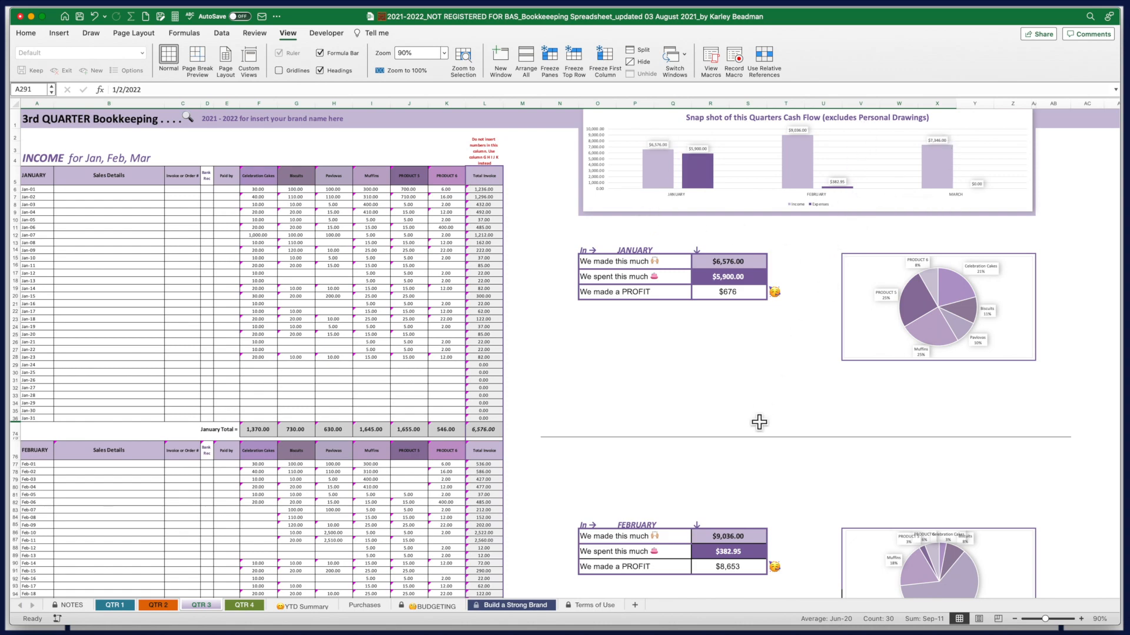
{"action": "scroll", "coordinate": [765, 435], "scroll_direction": "down", "scroll_amount": 5}
{"action": "scroll", "coordinate": [775, 456], "scroll_direction": "down", "scroll_amount": 3}
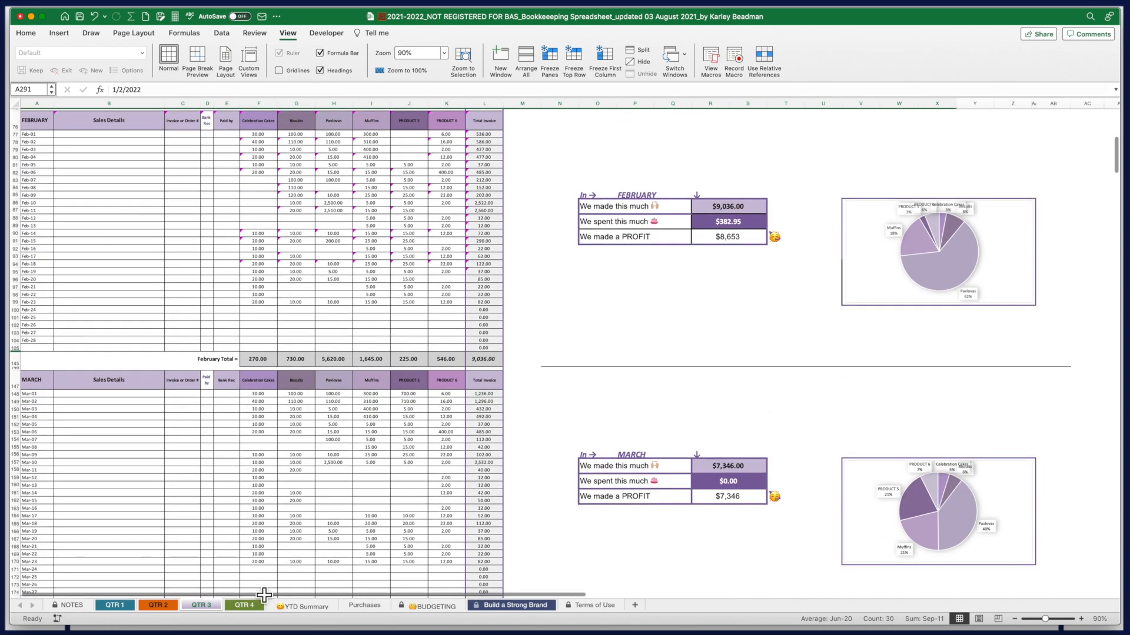
Switch to the QTR 4 sheet and scroll down through its figures
{"action": "left_click", "coordinate": [246, 607]}
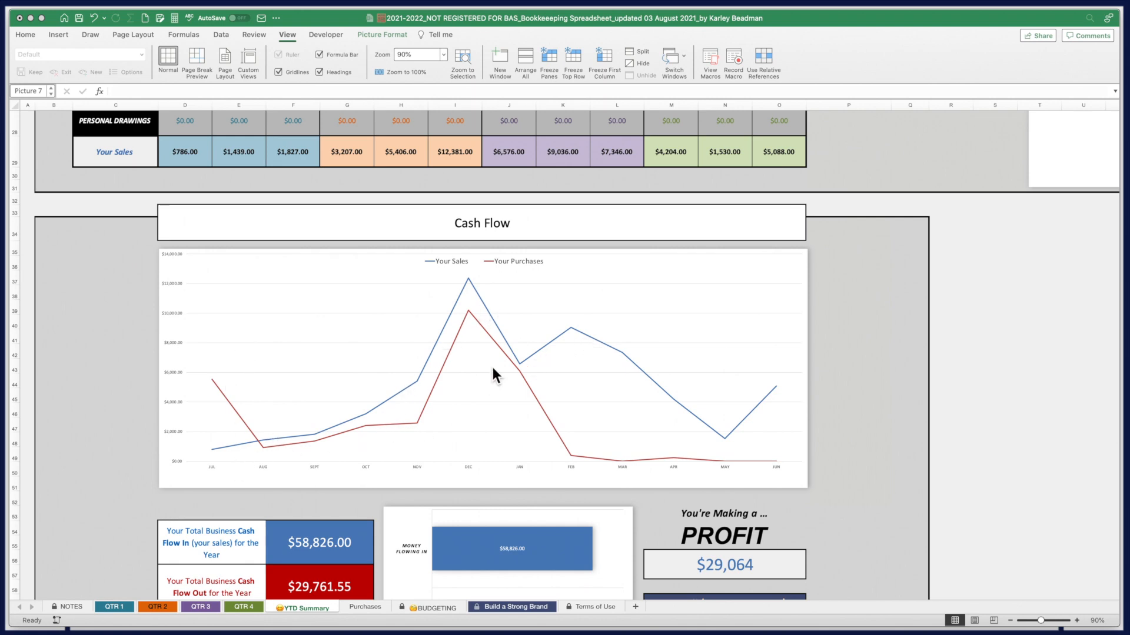
{"action": "scroll", "coordinate": [527, 475], "scroll_direction": "down", "scroll_amount": 3}
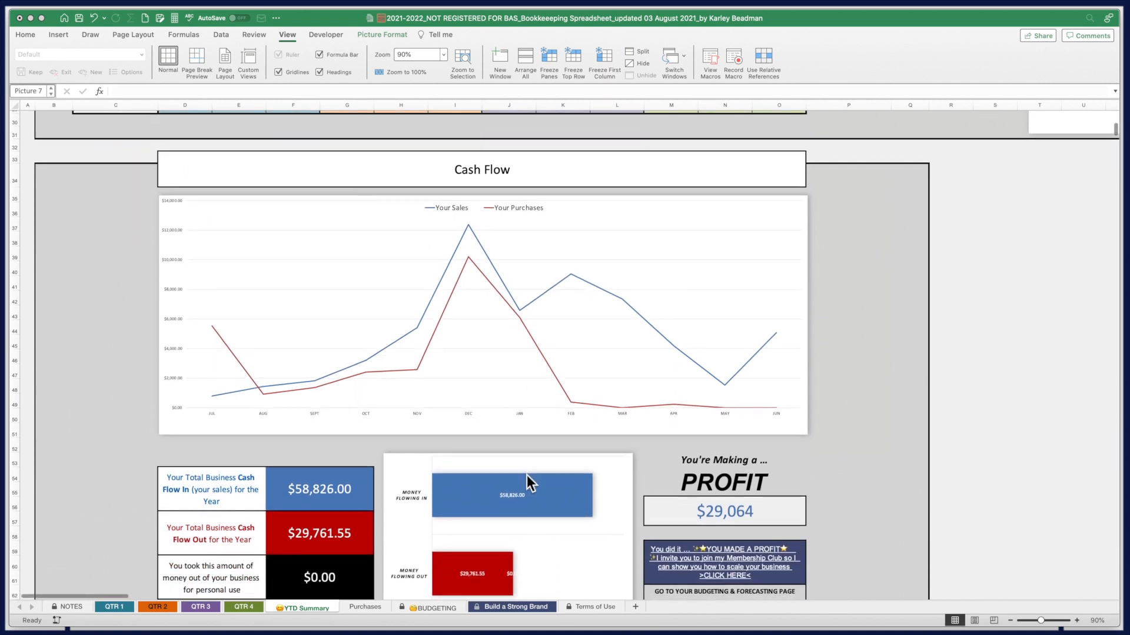
{"action": "scroll", "coordinate": [527, 475], "scroll_direction": "down", "scroll_amount": 4}
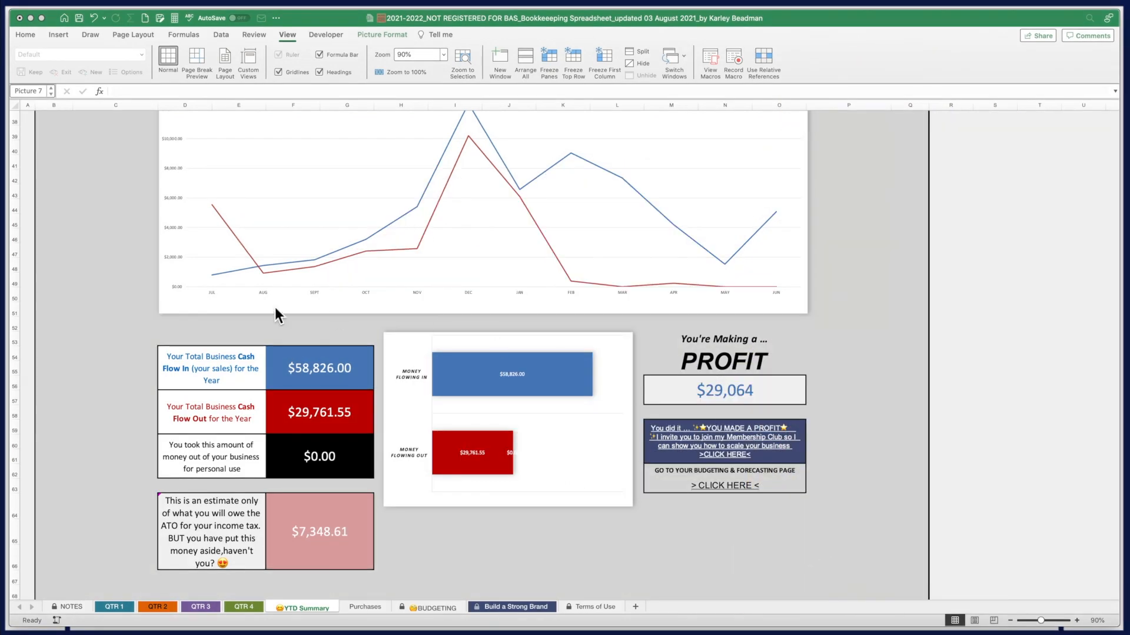
Return focus to the Excel window on the QTR 1 sheet
{"action": "left_click", "coordinate": [115, 607]}
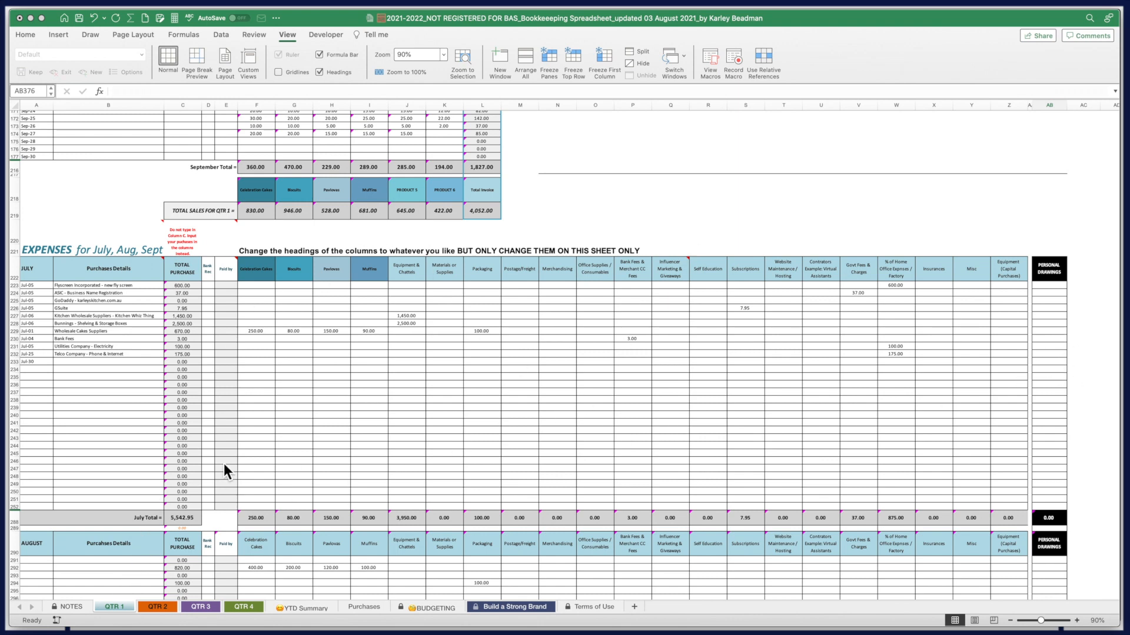
On QTR 2, enter personal drawings of 1,000 for October and 2,000 for November
{"action": "left_click", "coordinate": [160, 606]}
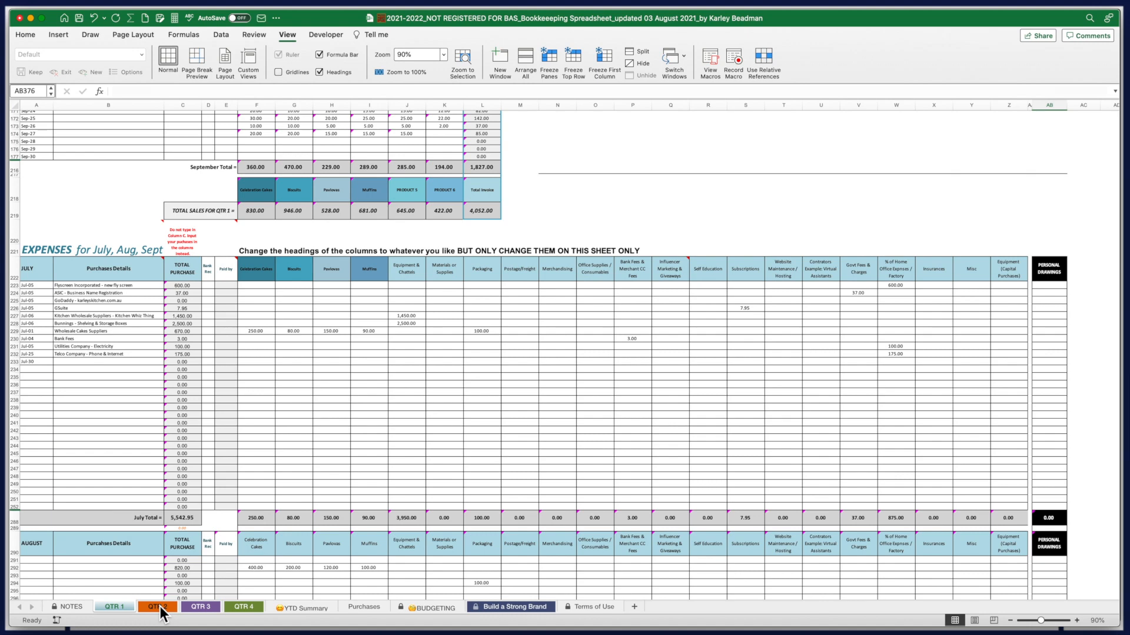
{"action": "left_click", "coordinate": [161, 607]}
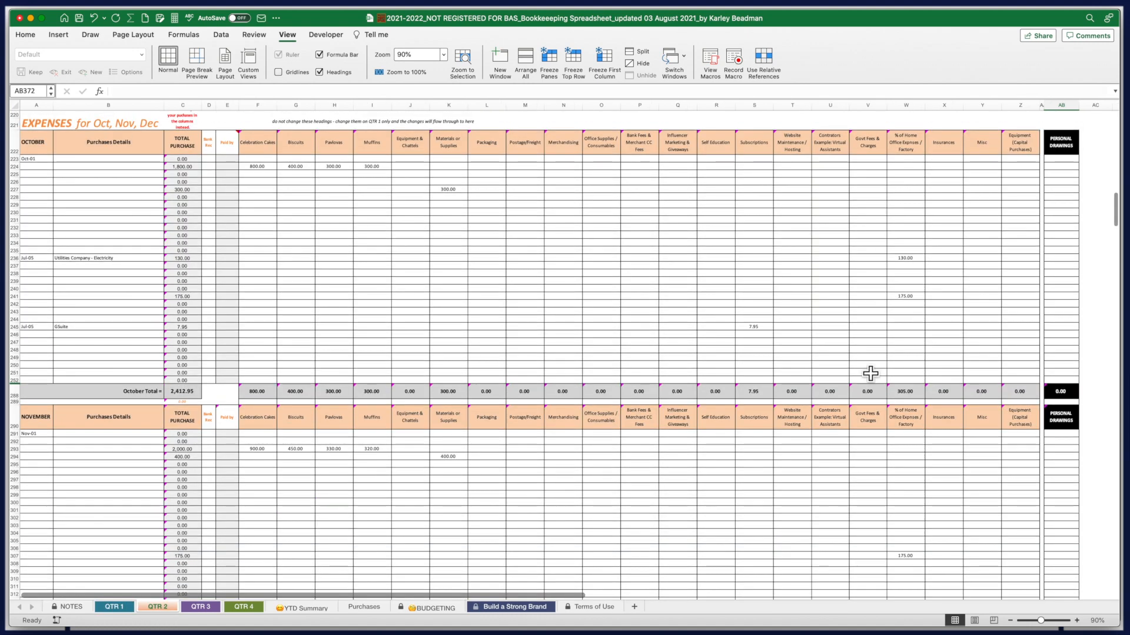
{"action": "left_click", "coordinate": [1071, 229]}
{"action": "type", "text": "1000"}
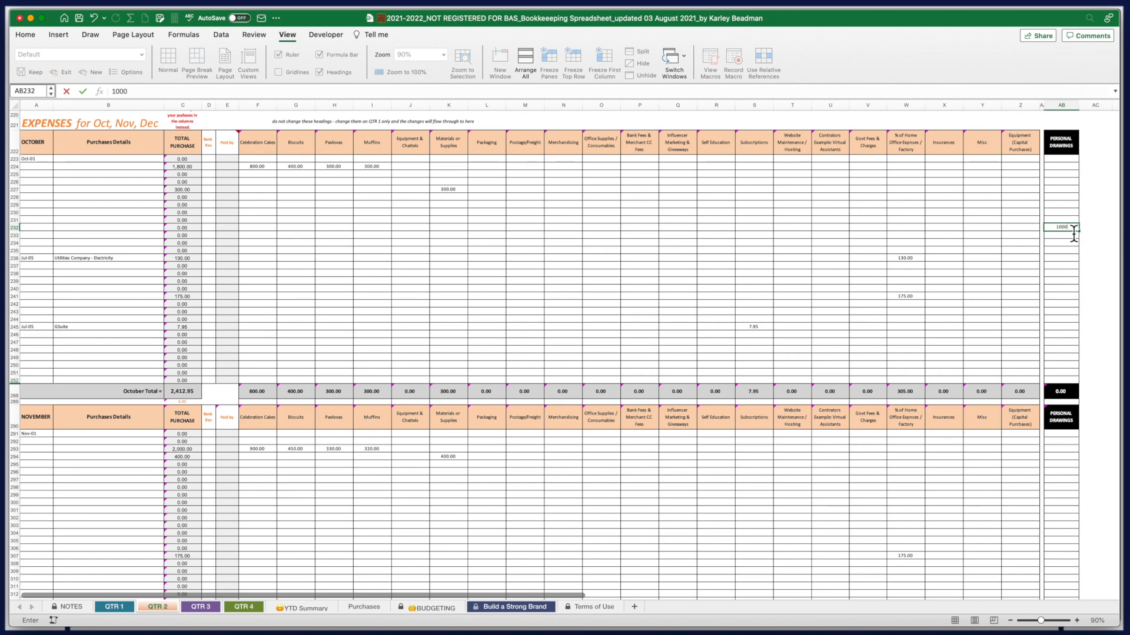
{"action": "left_click", "coordinate": [1068, 487]}
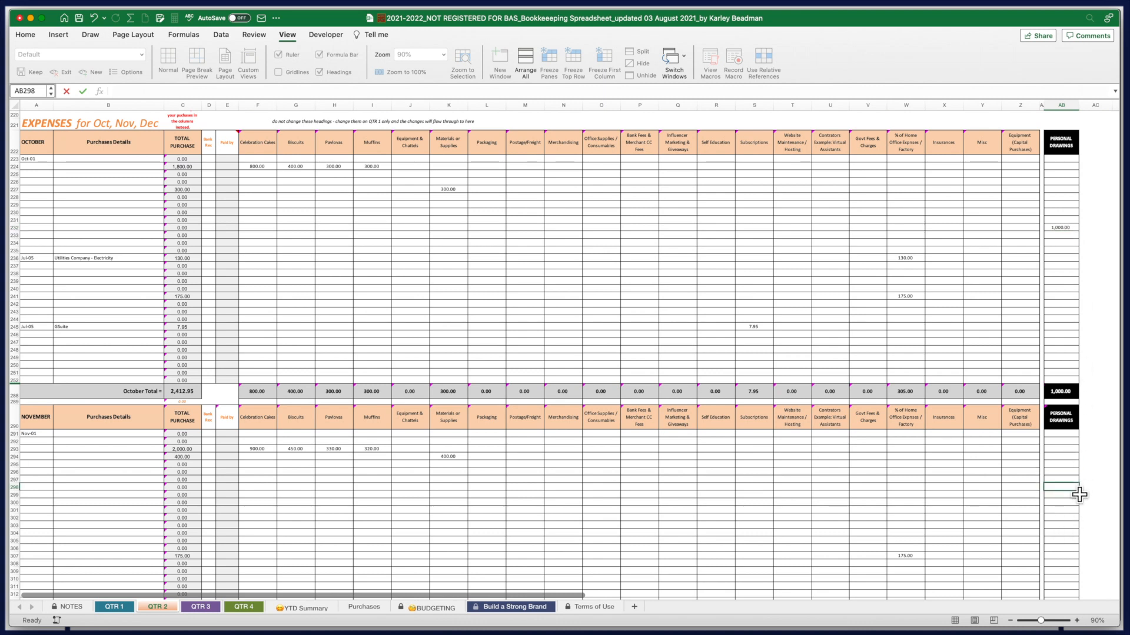
{"action": "type", "text": "2000"}
{"action": "left_click", "coordinate": [1073, 519]}
Enter December personal drawings of 3,000 in AB370, then check the YTD Summary total
{"action": "scroll", "coordinate": [1073, 527], "scroll_direction": "down", "scroll_amount": 20}
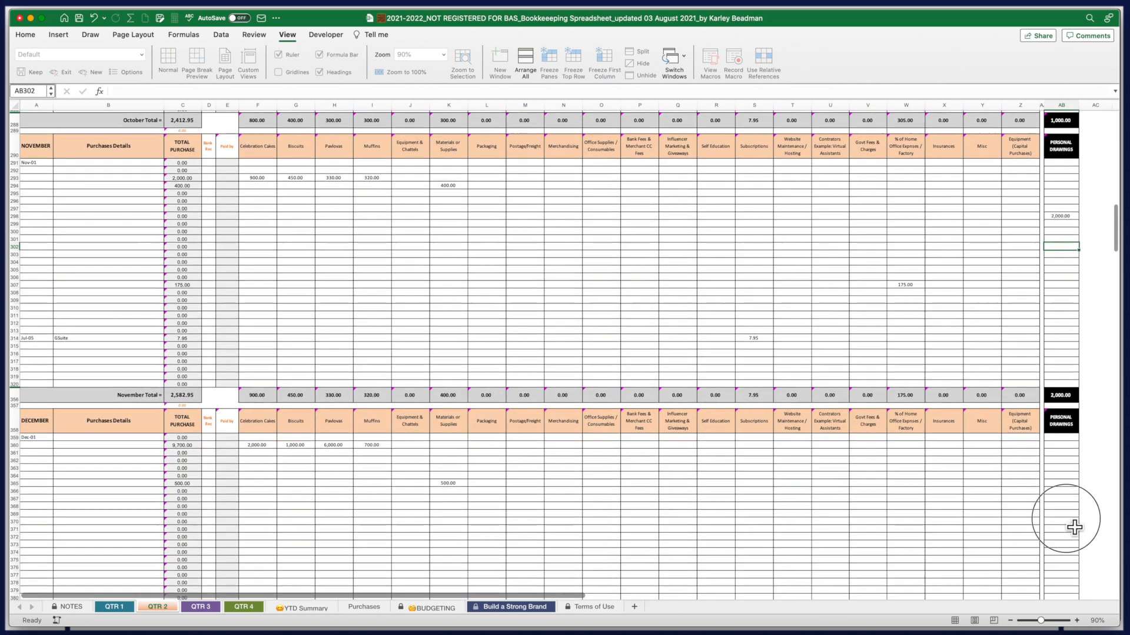
{"action": "left_click", "coordinate": [1073, 521]}
{"action": "type", "text": "30000"}
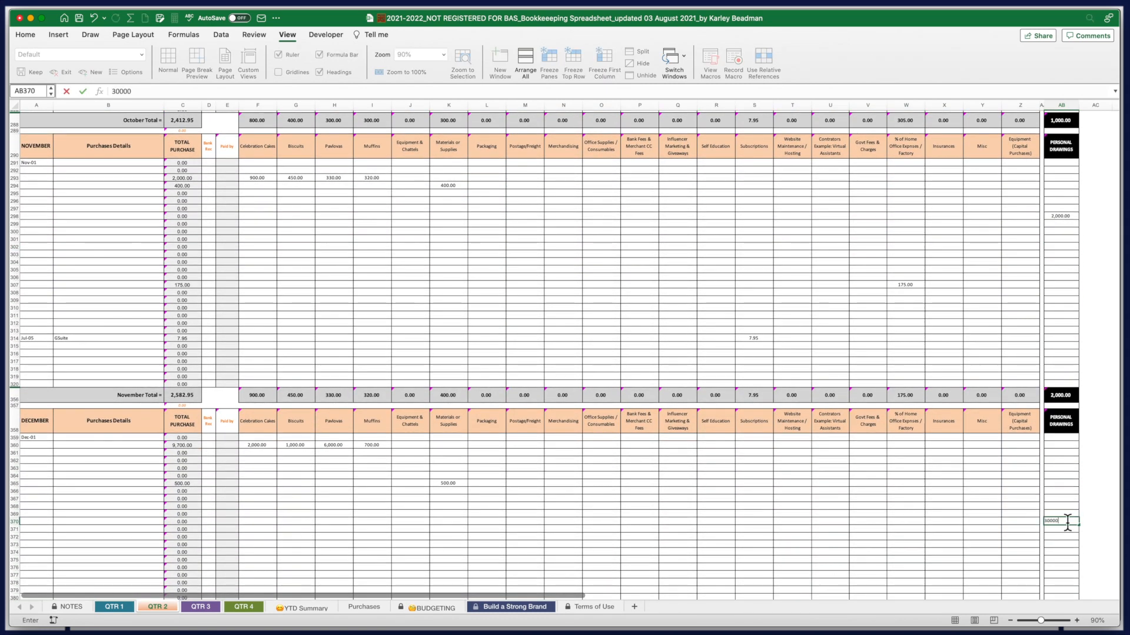
{"action": "left_click", "coordinate": [1020, 523]}
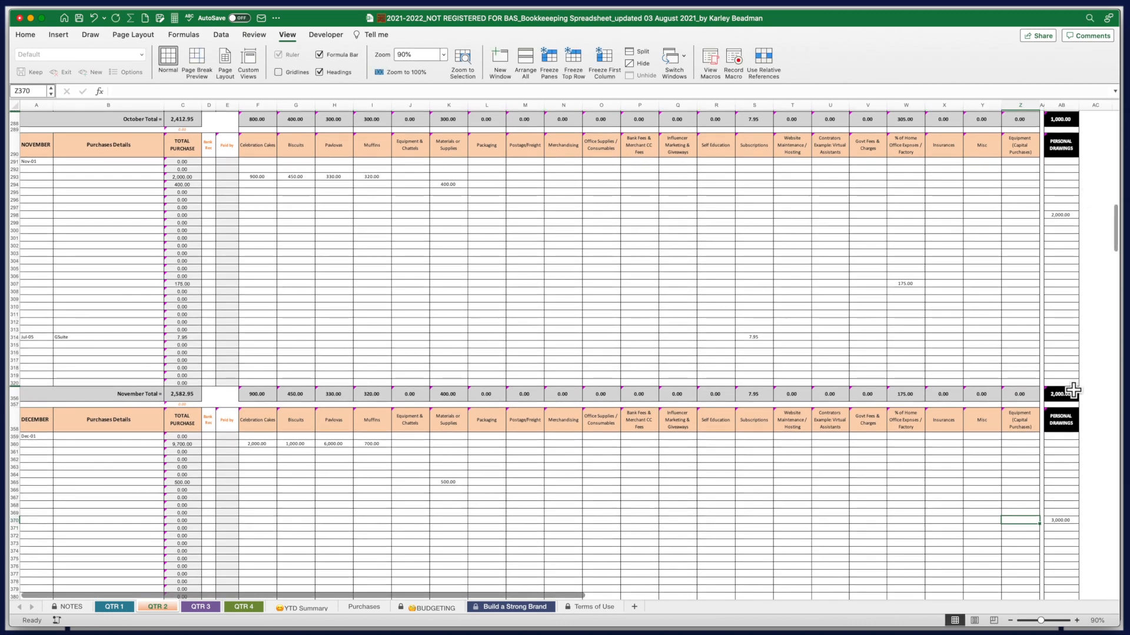
{"action": "scroll", "coordinate": [995, 483], "scroll_direction": "down", "scroll_amount": 1}
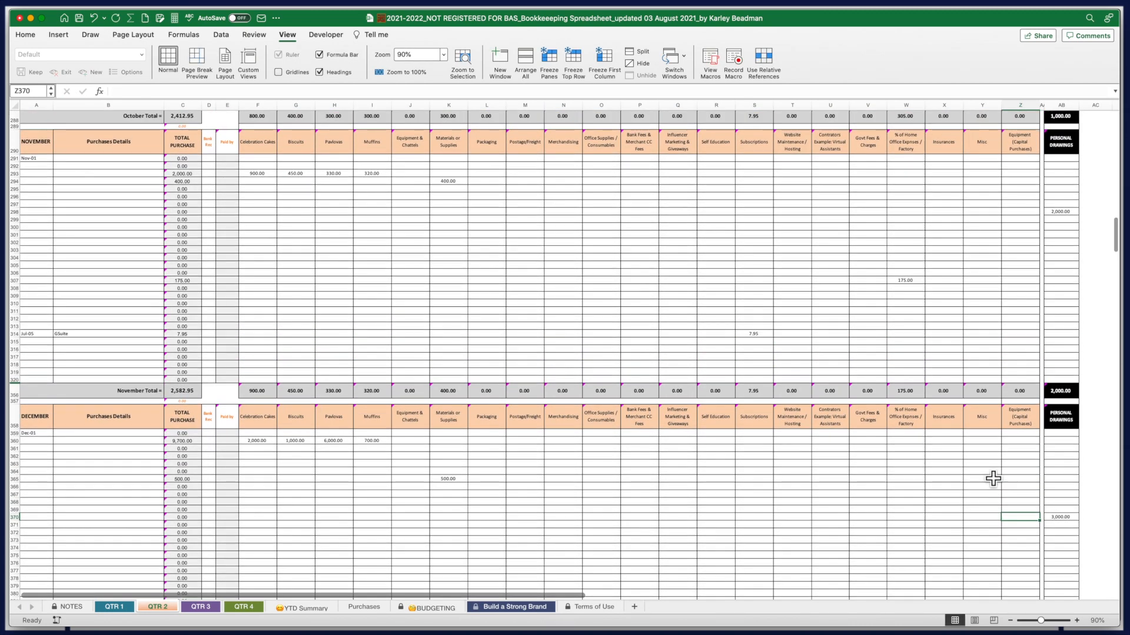
{"action": "left_click", "coordinate": [307, 609]}
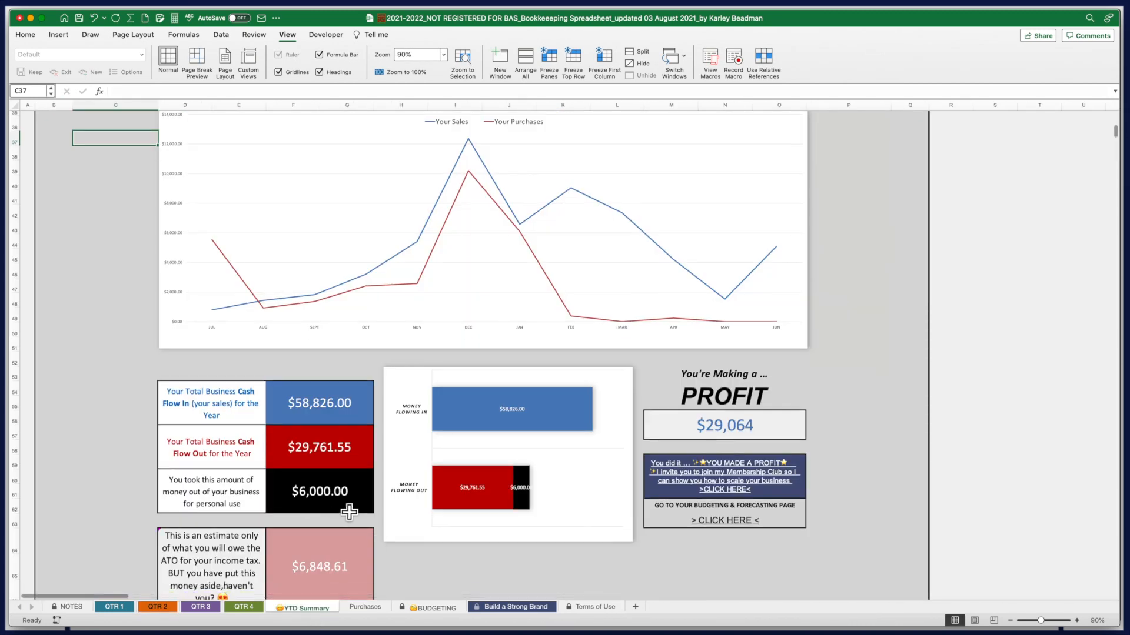
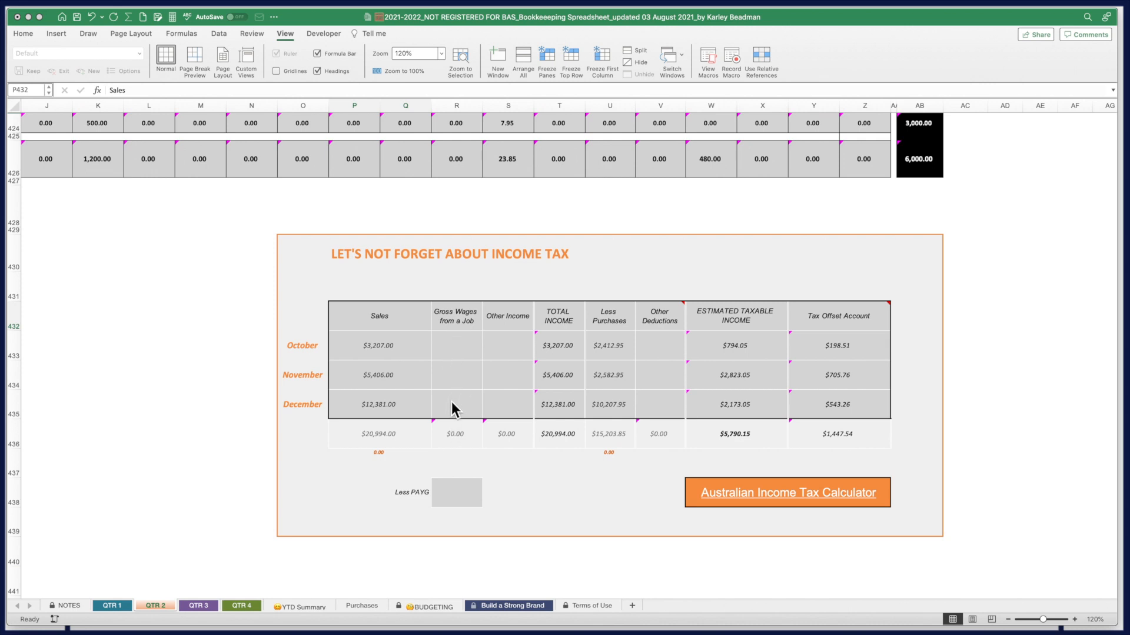
Enter 4,000 as October Gross Wages and a provisional 1,500 in Less PAYG
{"action": "left_click", "coordinate": [468, 353]}
{"action": "left_click", "coordinate": [467, 351]}
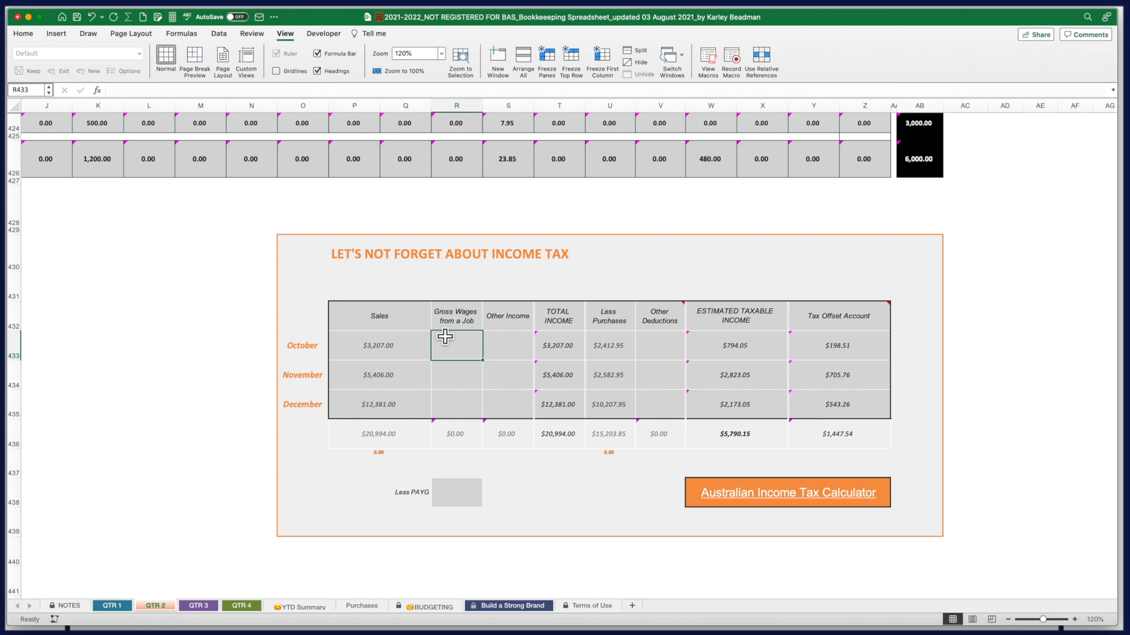
{"action": "type", "text": "4000"}
{"action": "key", "text": "Return"}
{"action": "left_click", "coordinate": [468, 496]}
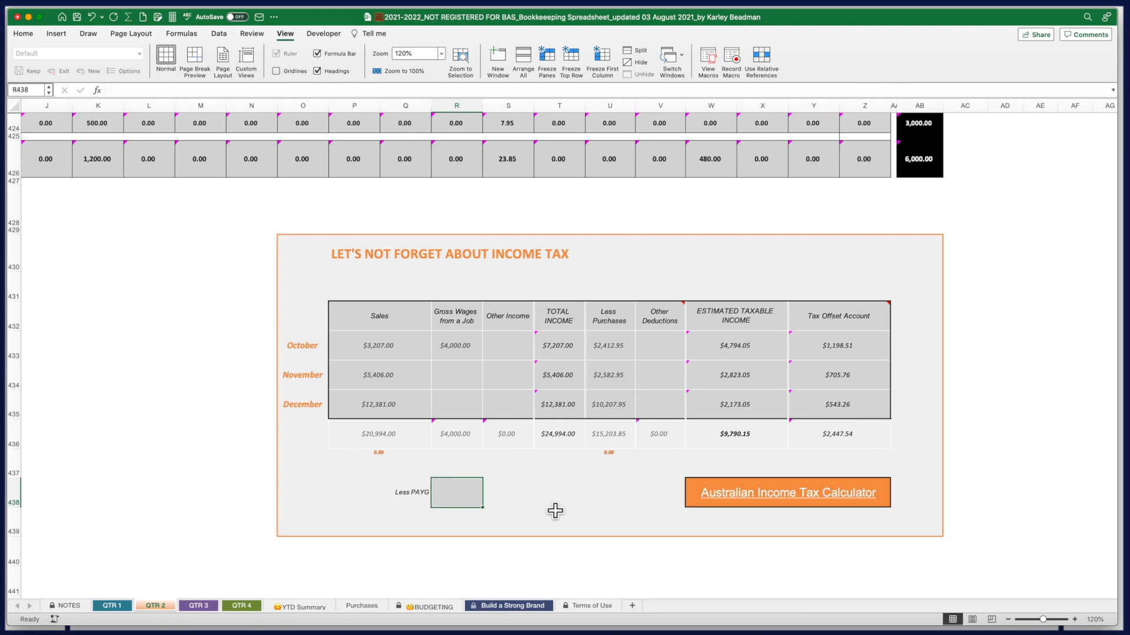
{"action": "type", "text": "15000"}
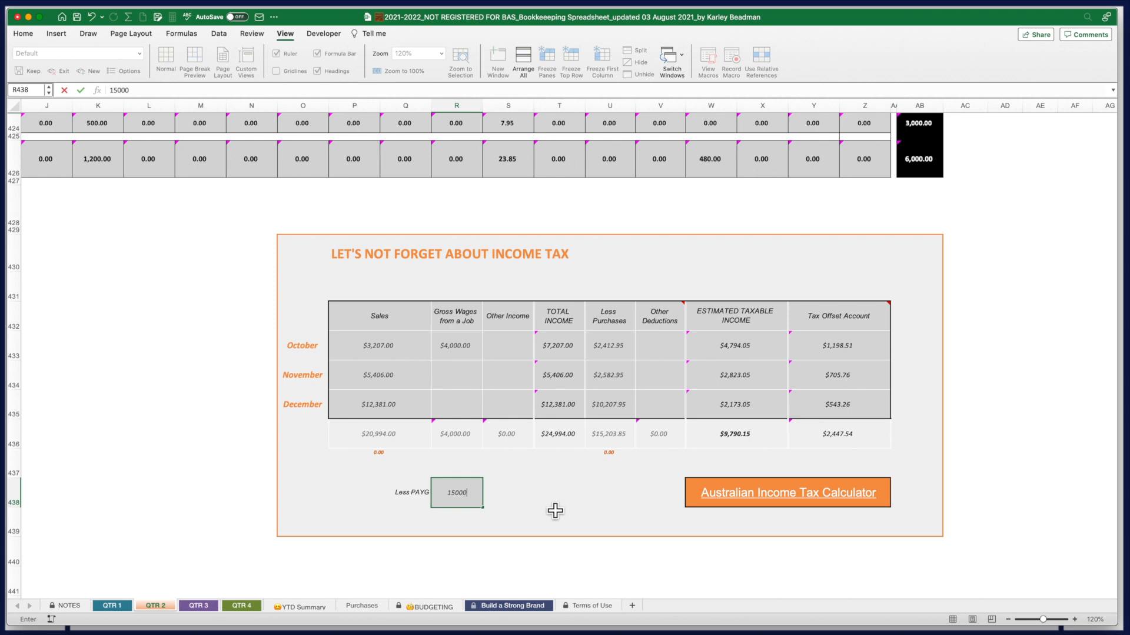
{"action": "left_click", "coordinate": [527, 353]}
Copy the 4,000 October wages into November and December Gross Wages
{"action": "left_click", "coordinate": [453, 376]}
{"action": "left_click", "coordinate": [466, 353]}
{"action": "key", "text": "super+c"}
{"action": "left_click", "coordinate": [467, 379]}
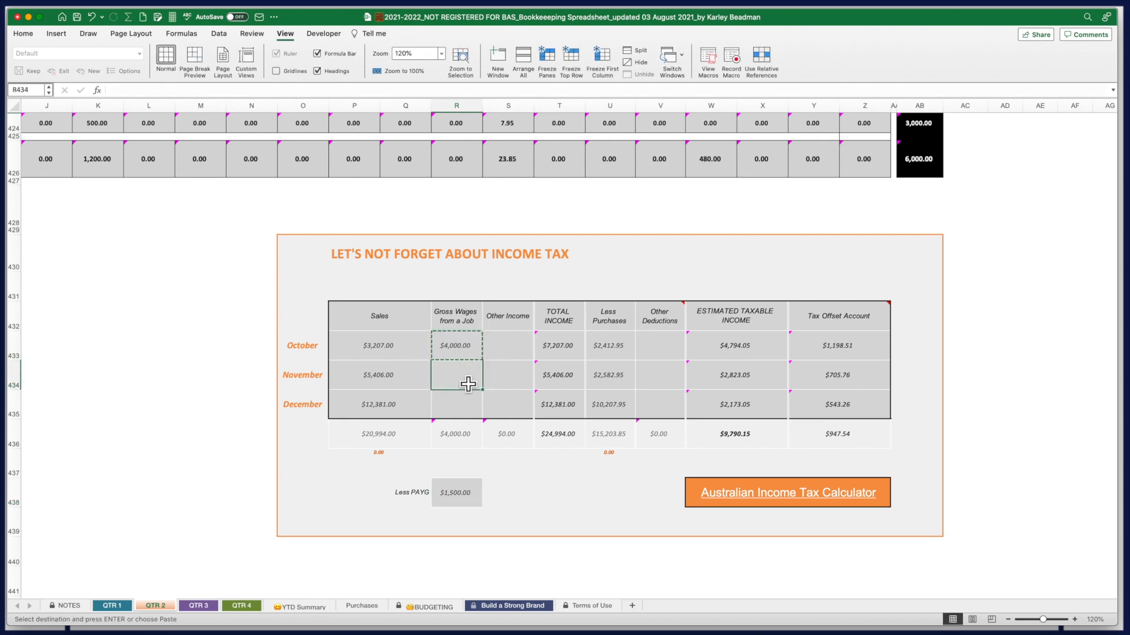
{"action": "key", "text": "super+v"}
{"action": "left_click", "coordinate": [469, 412]}
{"action": "key", "text": "super+v"}
{"action": "key", "text": "Escape"}
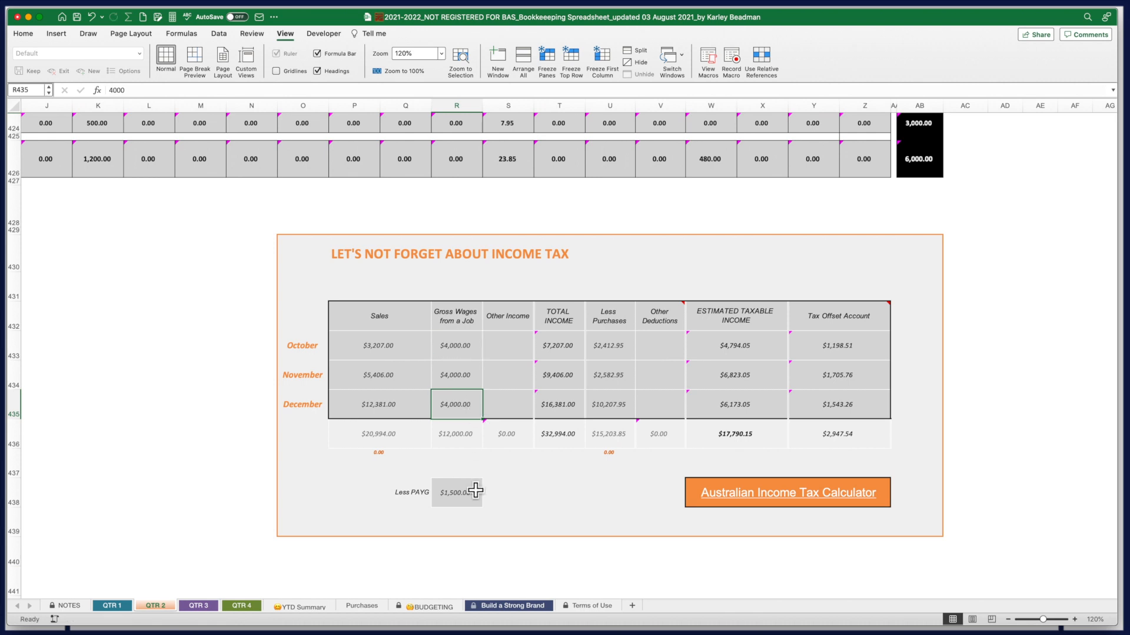
Change Less PAYG to 4,500, then select the Other Income cells
{"action": "left_click", "coordinate": [469, 497]}
{"action": "type", "text": "4500"}
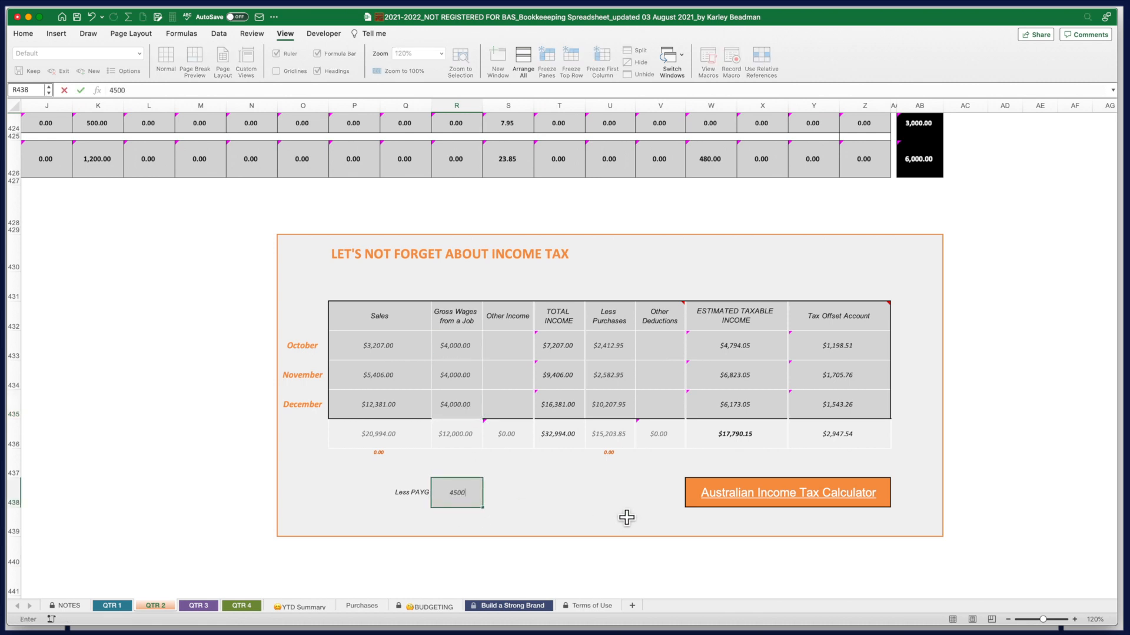
{"action": "key", "text": "Return"}
{"action": "left_click", "coordinate": [507, 347]}
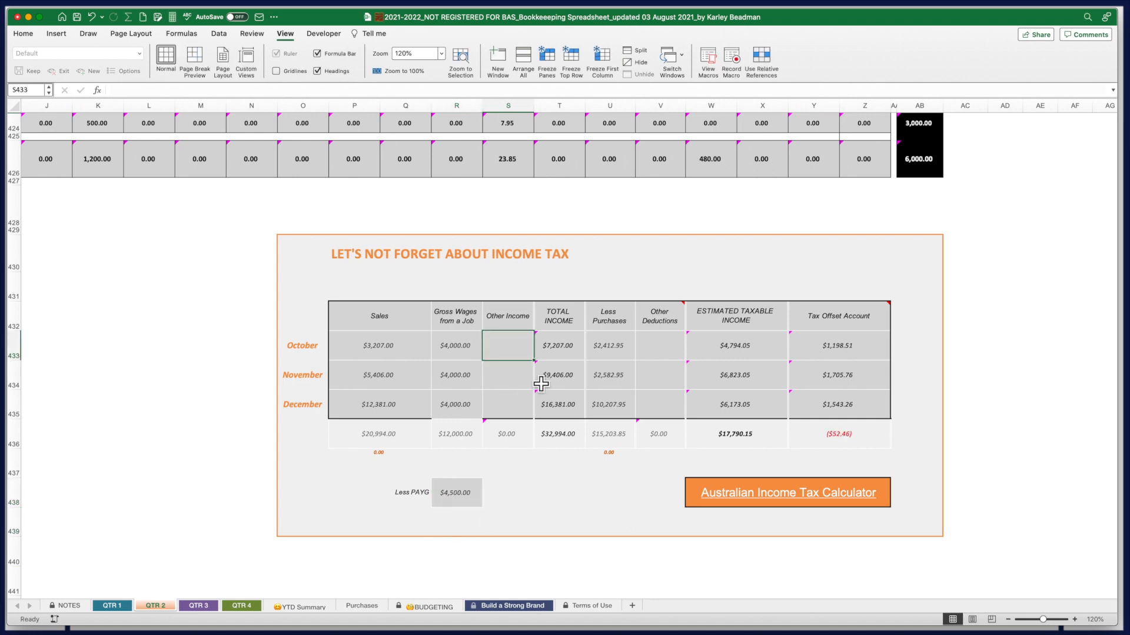
{"action": "left_click", "coordinate": [416, 412]}
{"action": "left_click", "coordinate": [520, 411]}
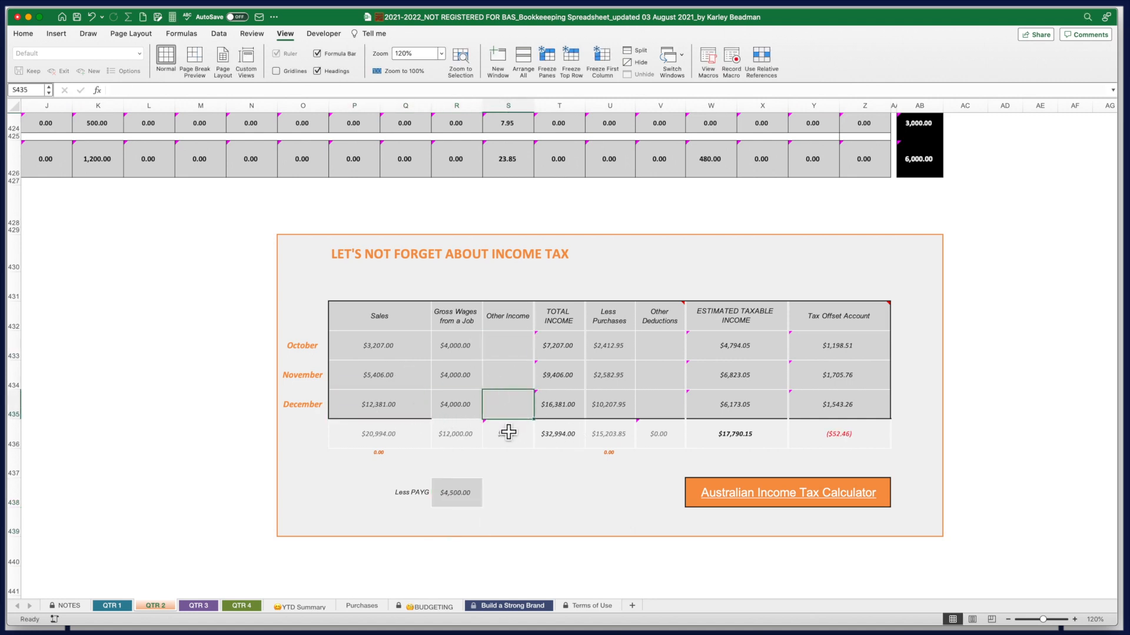
{"action": "left_click", "coordinate": [23, 33]}
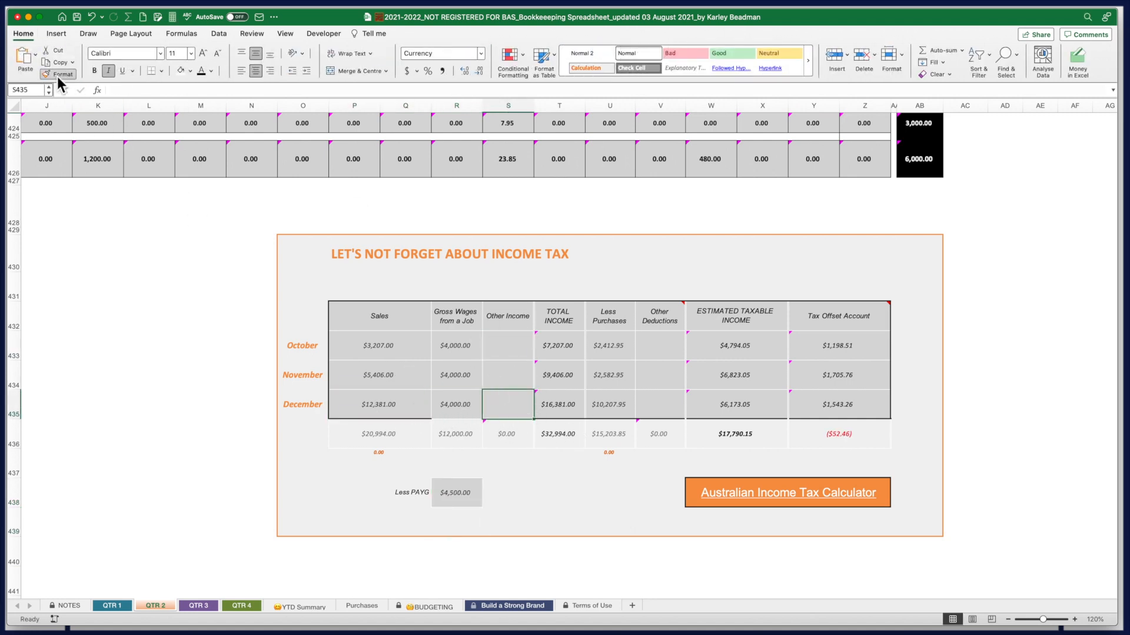
Enter 2,000 as November Other Income and select the TOTAL INCOME column
{"action": "left_click", "coordinate": [521, 353]}
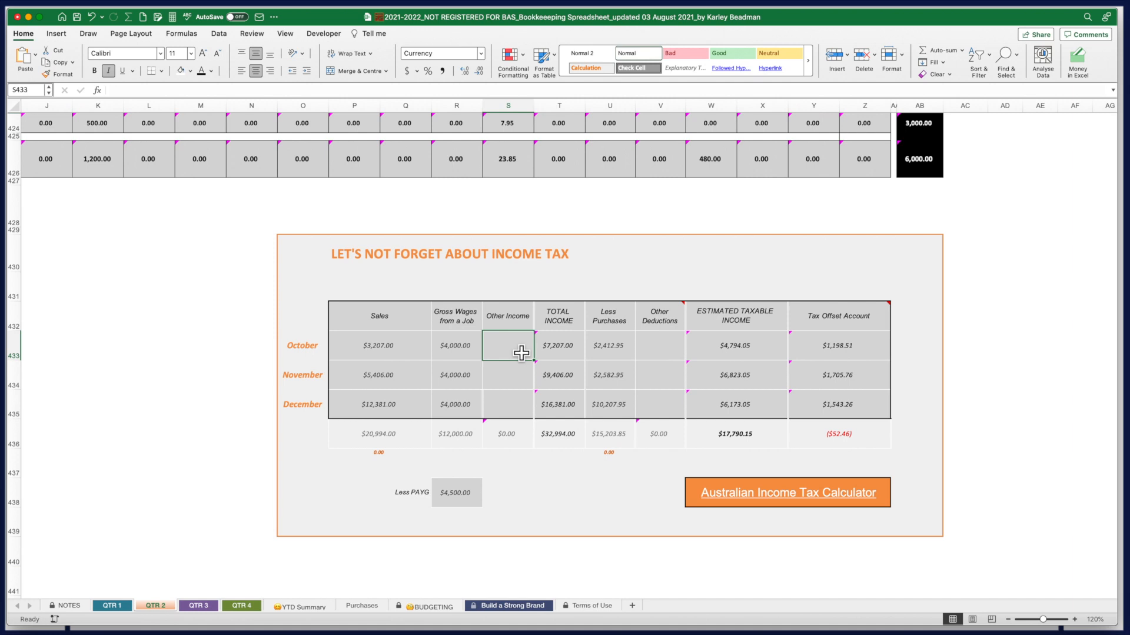
{"action": "left_click", "coordinate": [518, 385]}
{"action": "type", "text": "2,00"}
{"action": "type", "text": "00"}
{"action": "key", "text": "Return"}
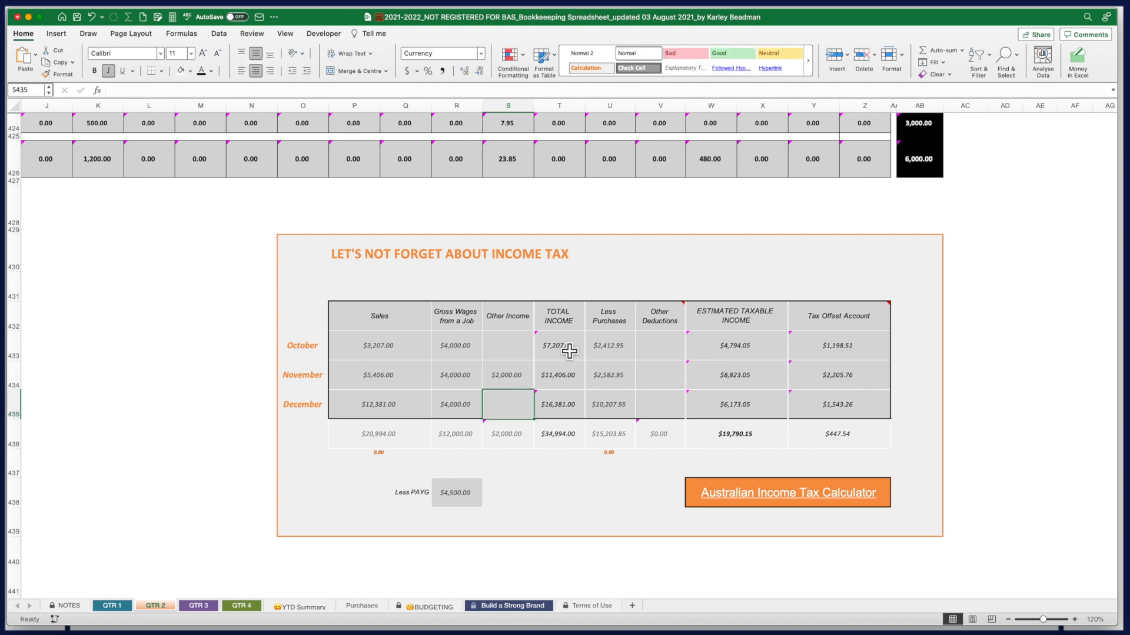
{"action": "left_click_drag", "start_coordinate": [556, 317], "coordinate": [562, 403]}
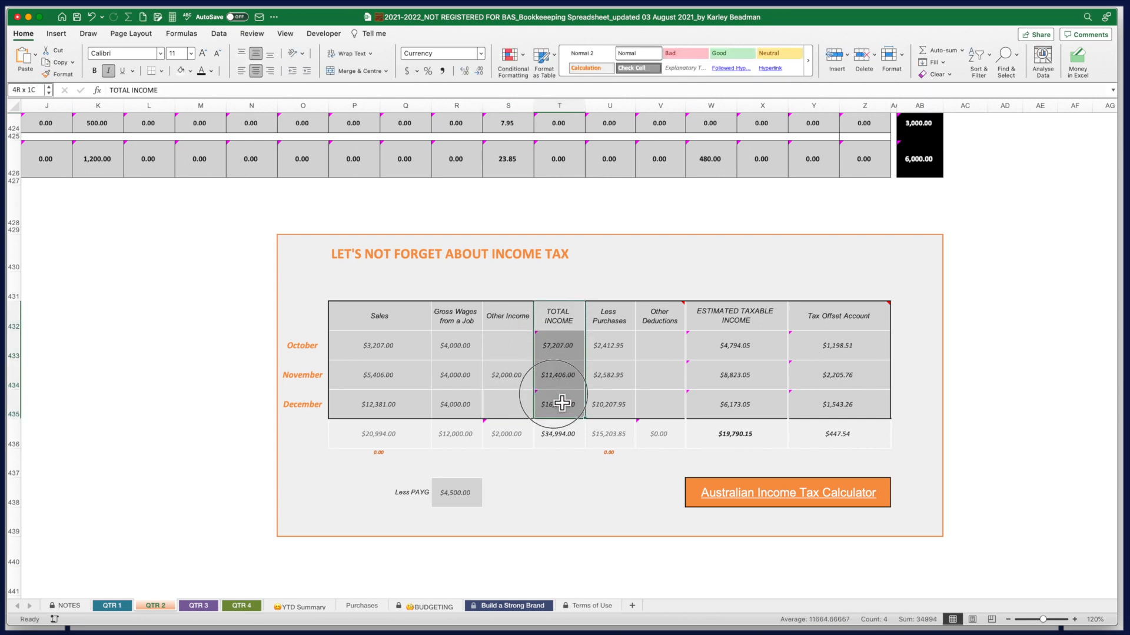
{"action": "left_click", "coordinate": [569, 348]}
{"action": "double_click", "coordinate": [567, 348]}
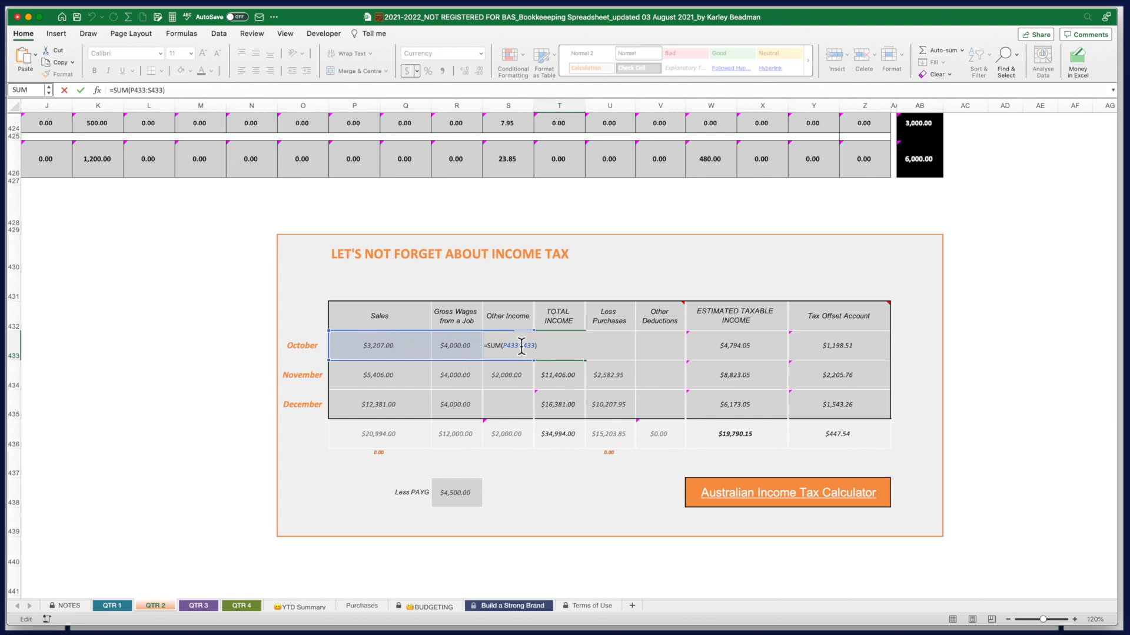
{"action": "key", "text": "Return"}
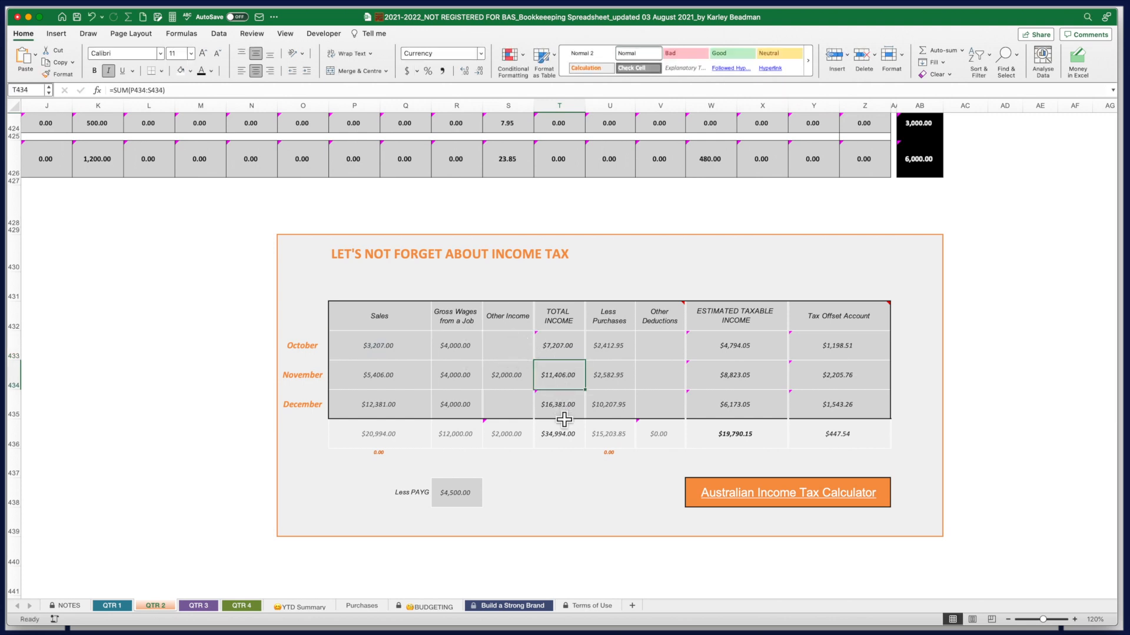
{"action": "left_click", "coordinate": [571, 444]}
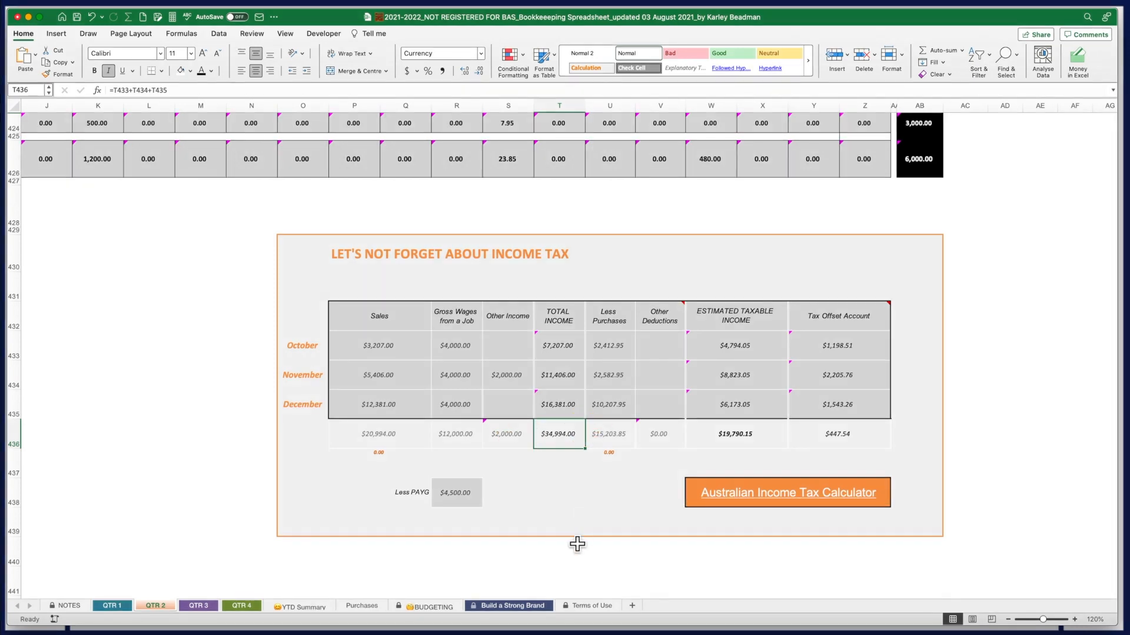
{"action": "left_click", "coordinate": [606, 346]}
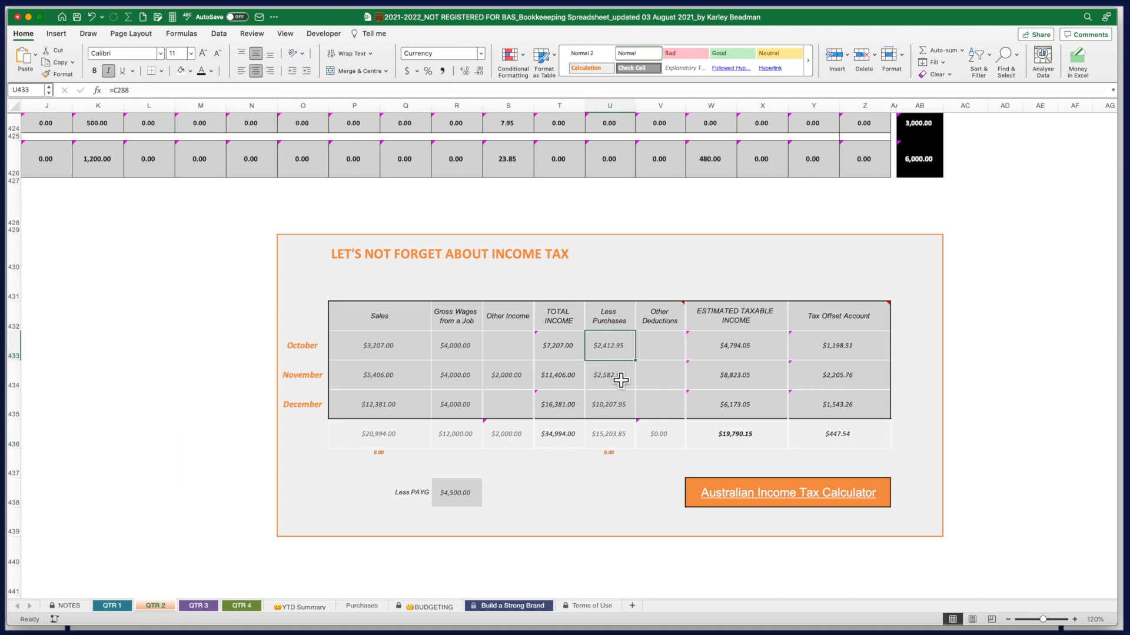
{"action": "left_click", "coordinate": [673, 352]}
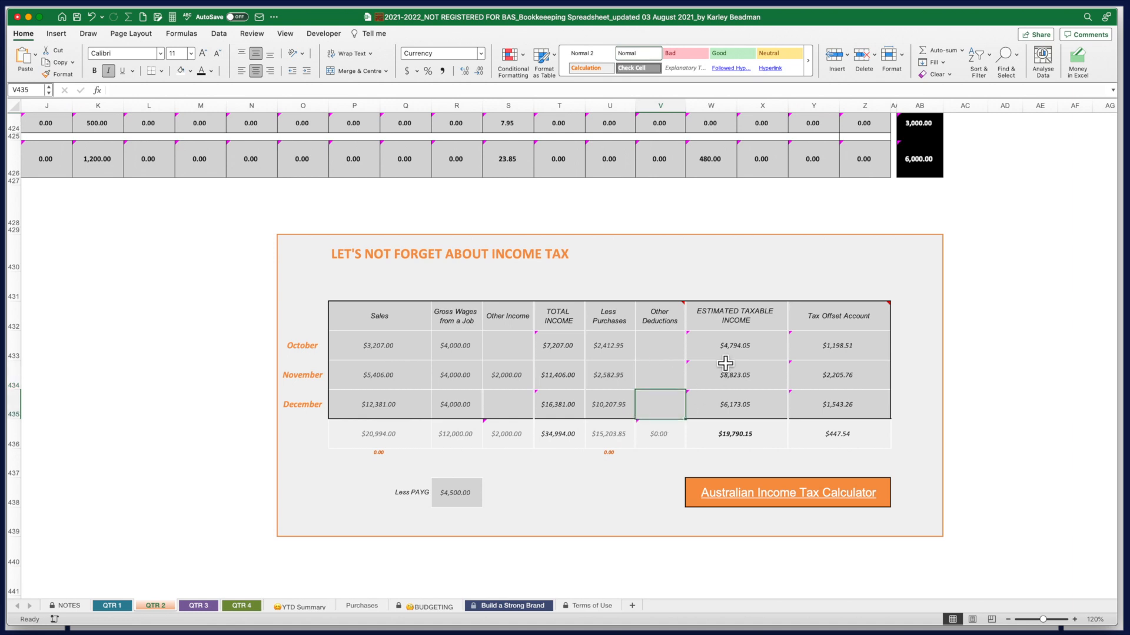
{"action": "left_click", "coordinate": [737, 350]}
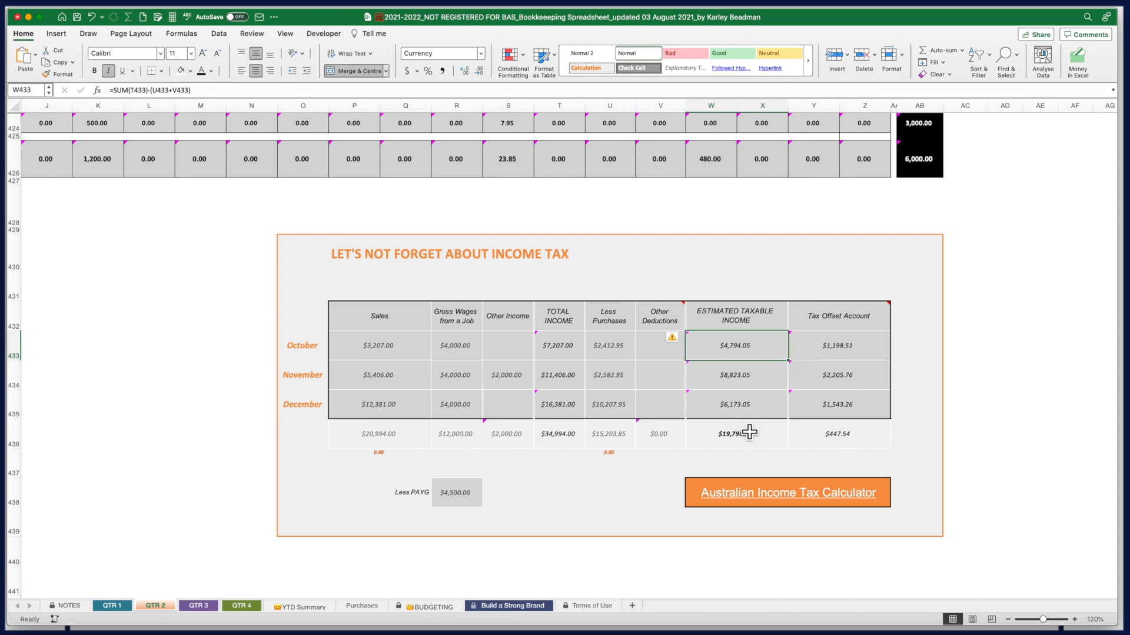
{"action": "left_click", "coordinate": [559, 436]}
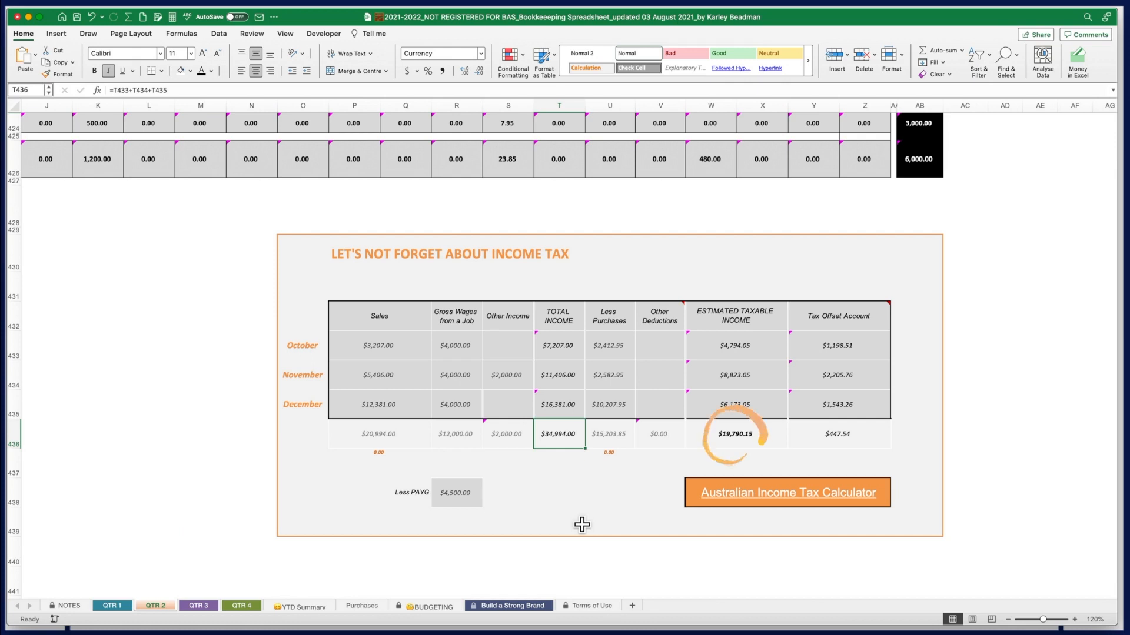
{"action": "left_click", "coordinate": [720, 442]}
{"action": "left_click", "coordinate": [871, 434]}
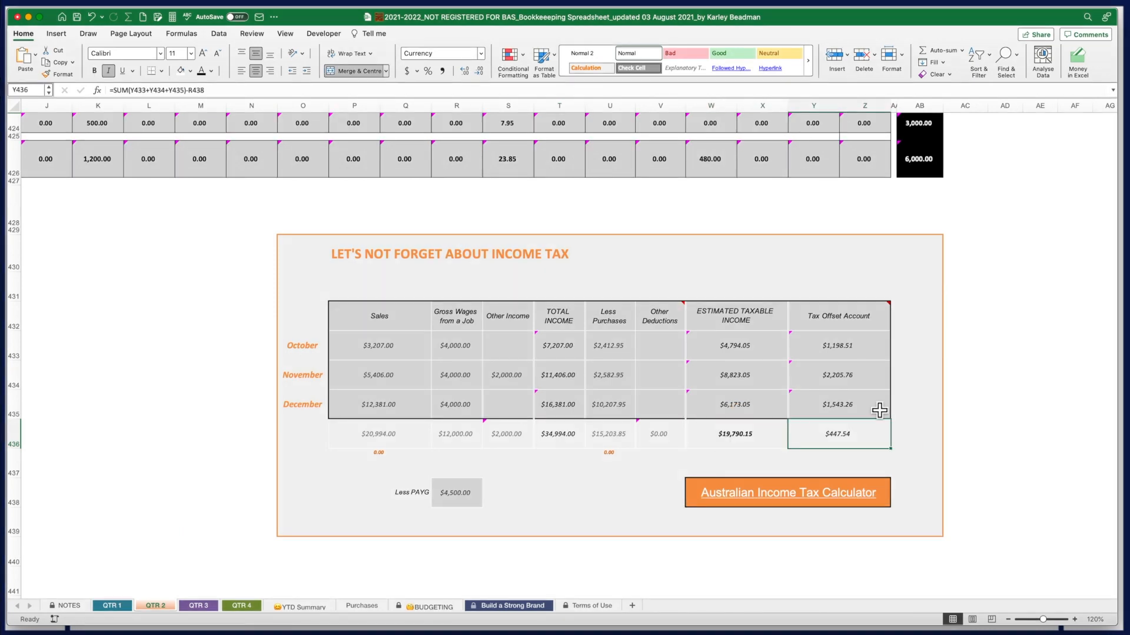
{"action": "left_click", "coordinate": [849, 356]}
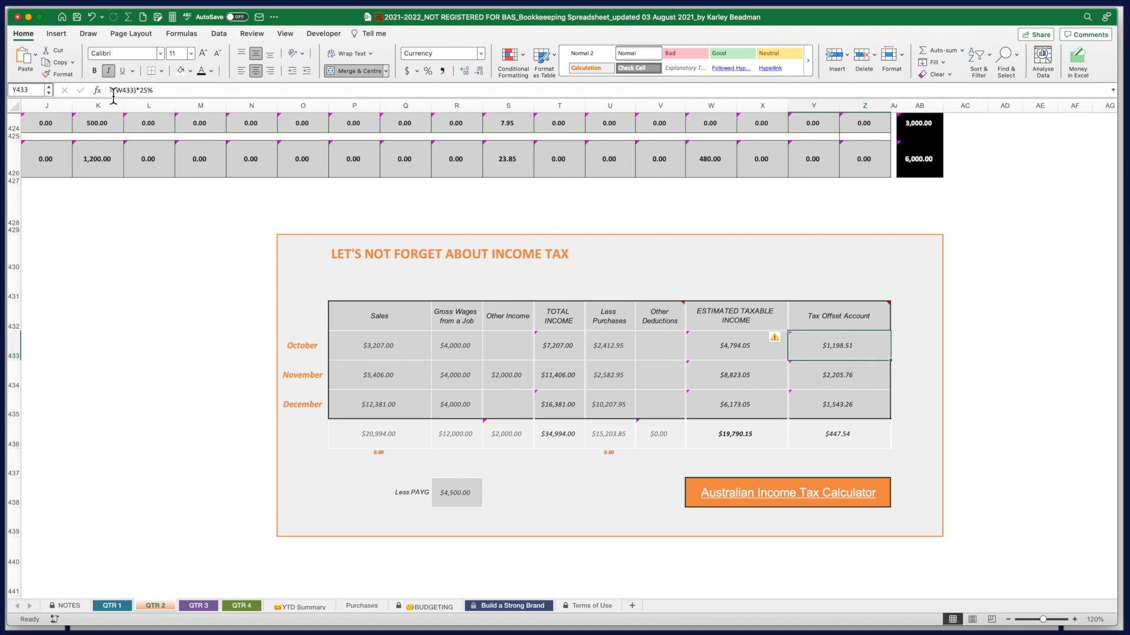
{"action": "left_click_drag", "start_coordinate": [110, 91], "coordinate": [163, 93]}
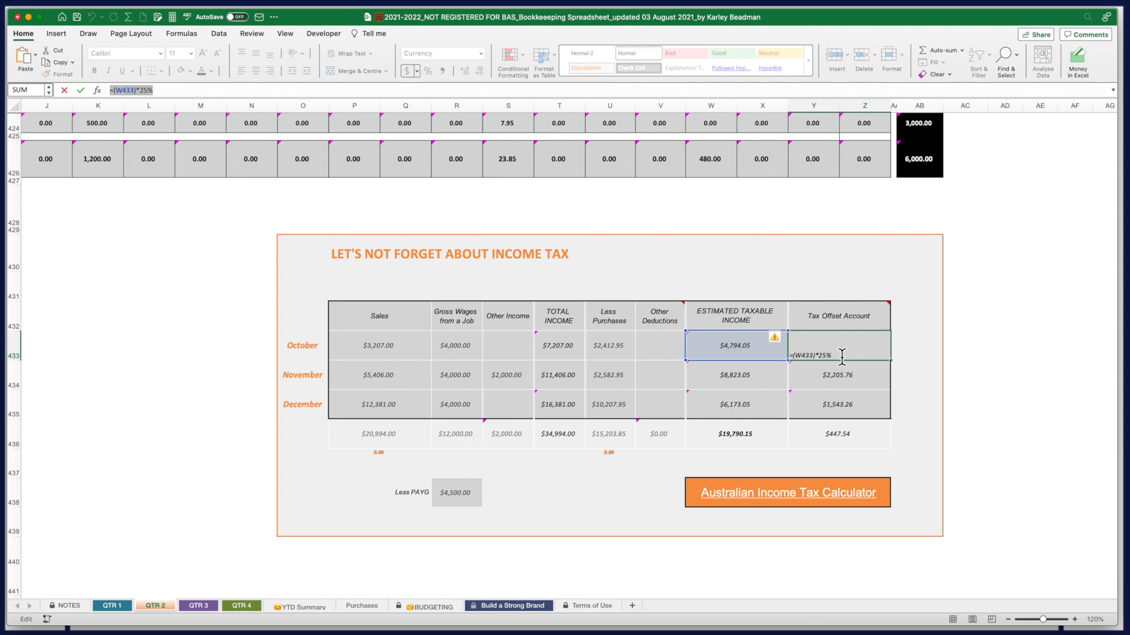
{"action": "key", "text": "Return"}
{"action": "mouse_move", "coordinate": [839, 329]}
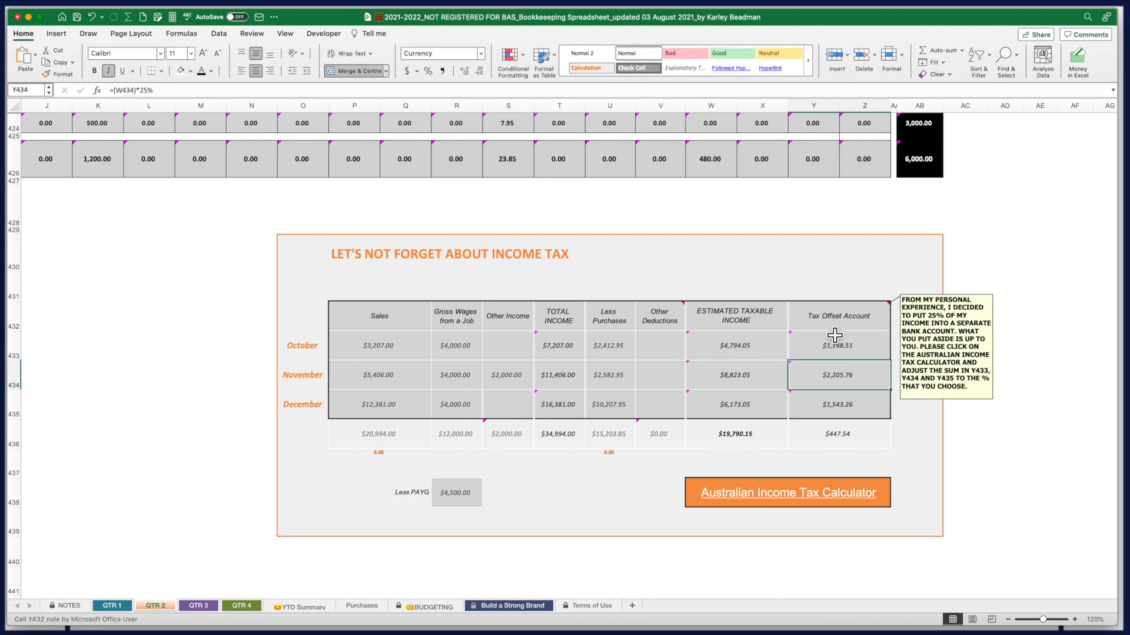
{"action": "double_click", "coordinate": [841, 356]}
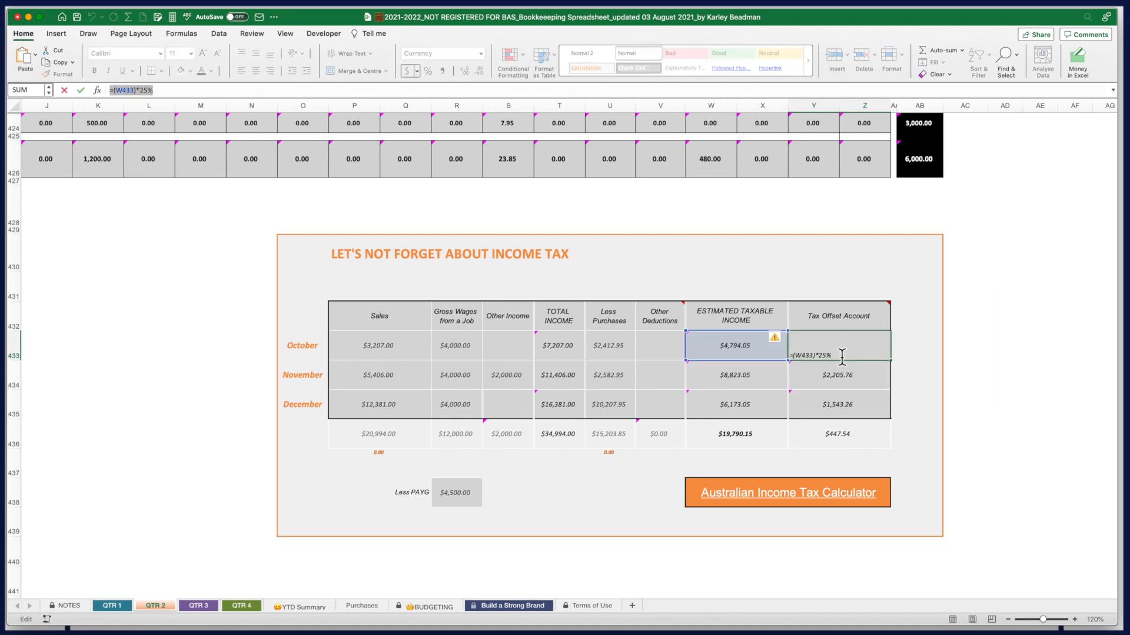
{"action": "key", "text": "Return"}
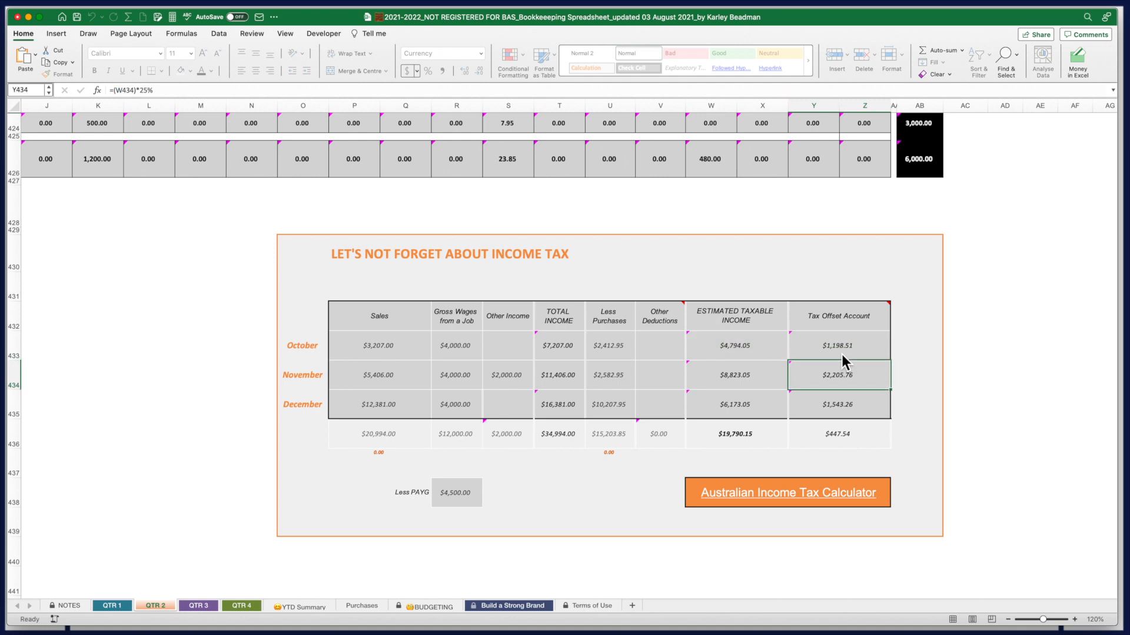
{"action": "left_click", "coordinate": [848, 444]}
{"action": "double_click", "coordinate": [843, 436]}
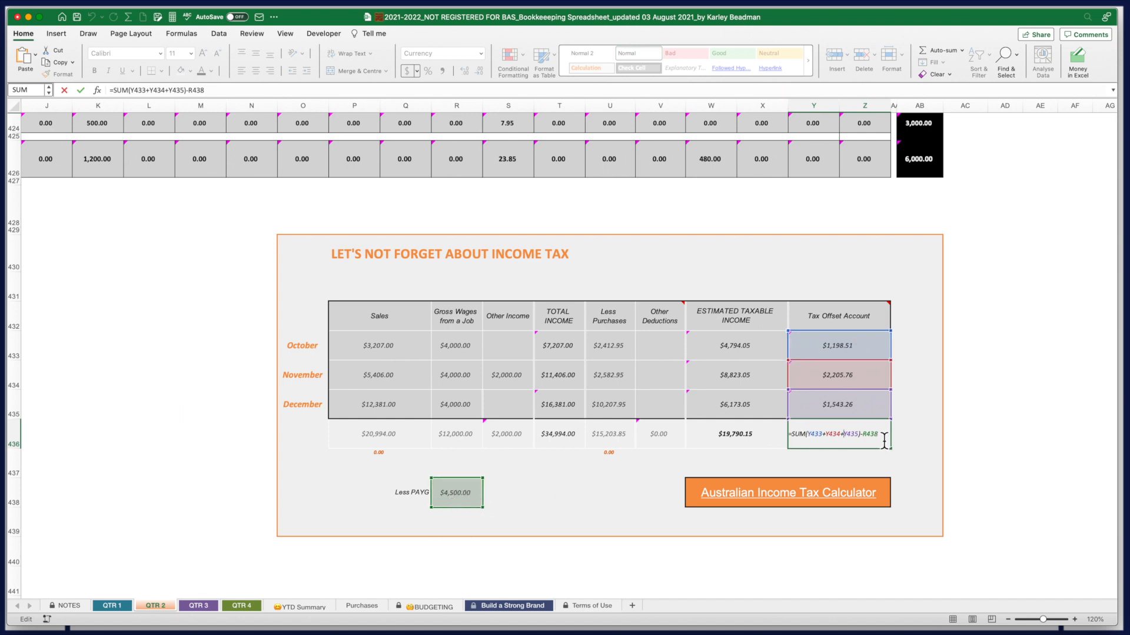
{"action": "key", "text": "Escape"}
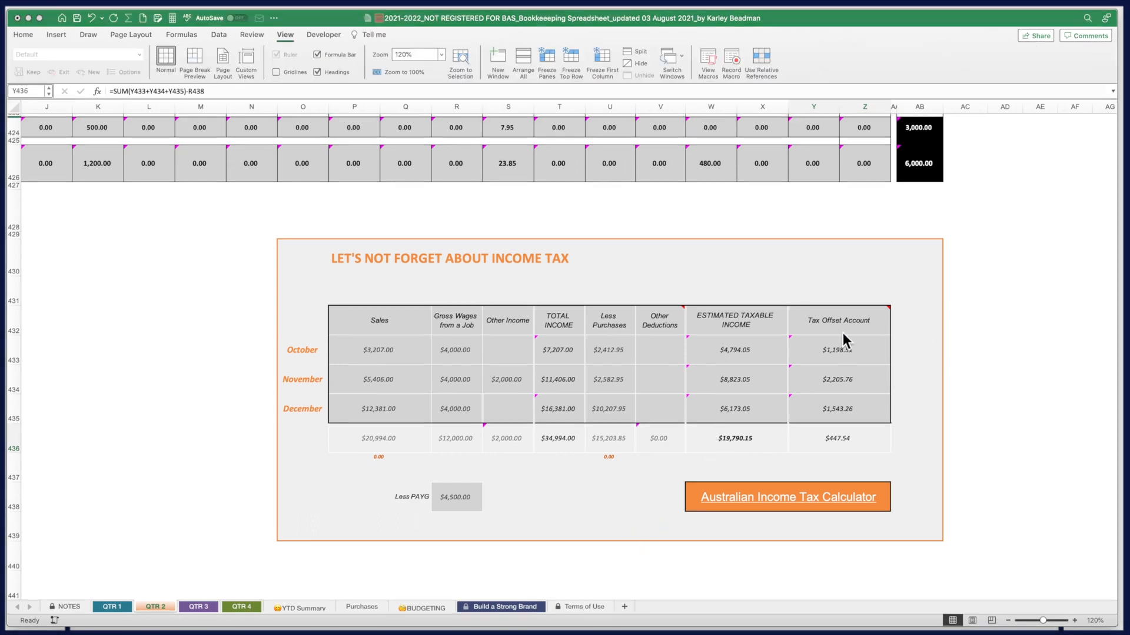
{"action": "scroll", "coordinate": [792, 345], "scroll_direction": "up", "scroll_amount": 2}
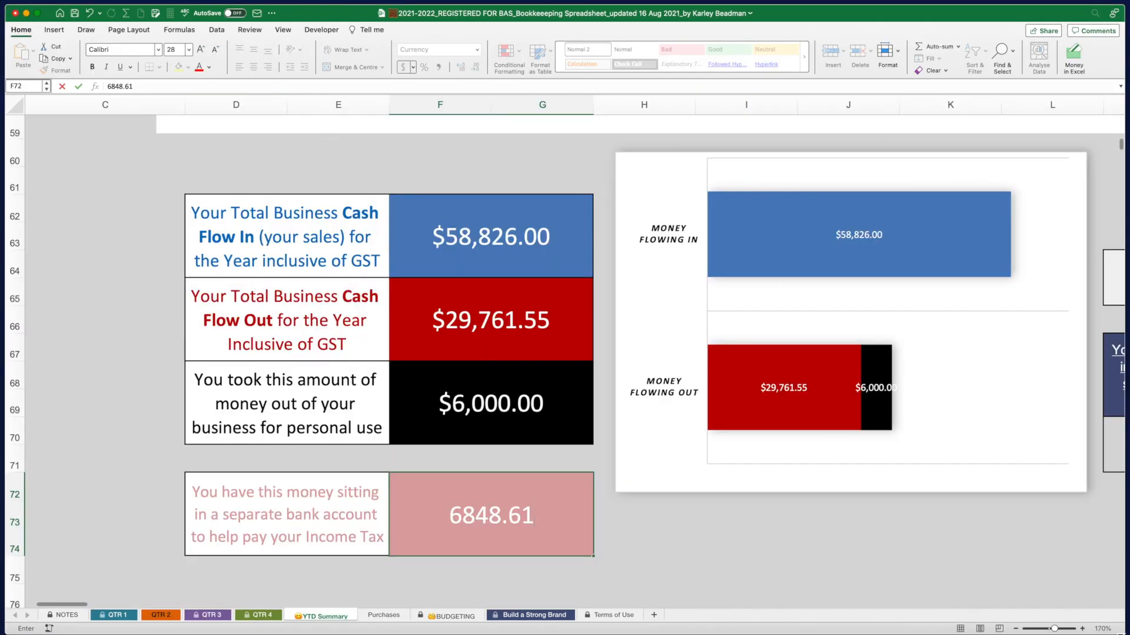
Make the Excel window slightly smaller and adjust its height
{"action": "left_click_drag", "start_coordinate": [1121, 634], "coordinate": [1120, 627]}
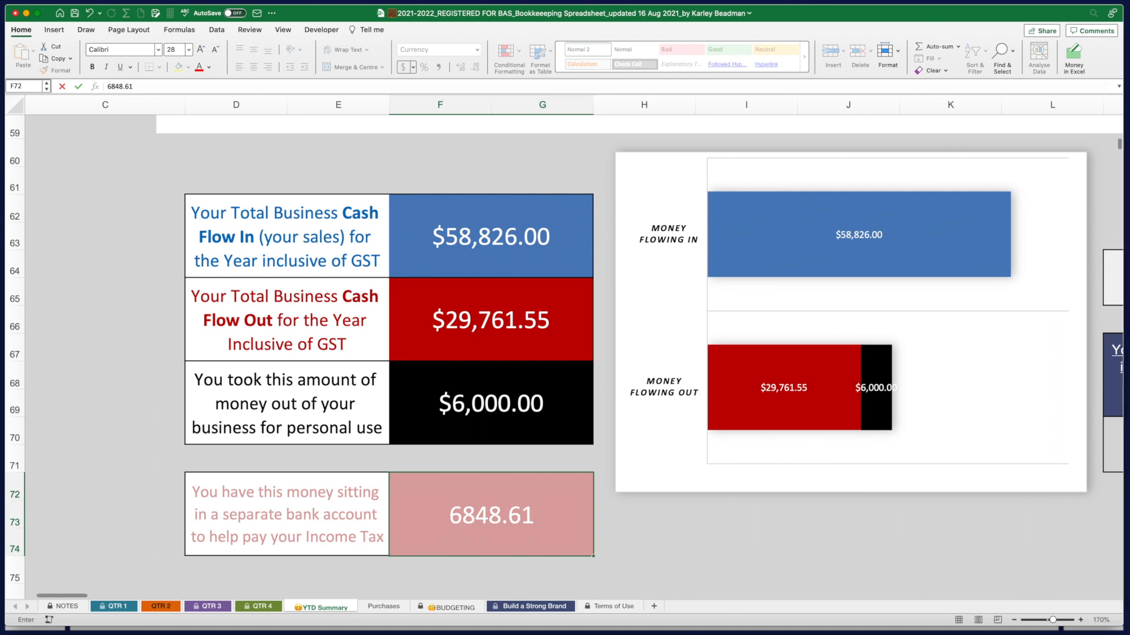
{"action": "left_click_drag", "start_coordinate": [684, 629], "coordinate": [684, 630]}
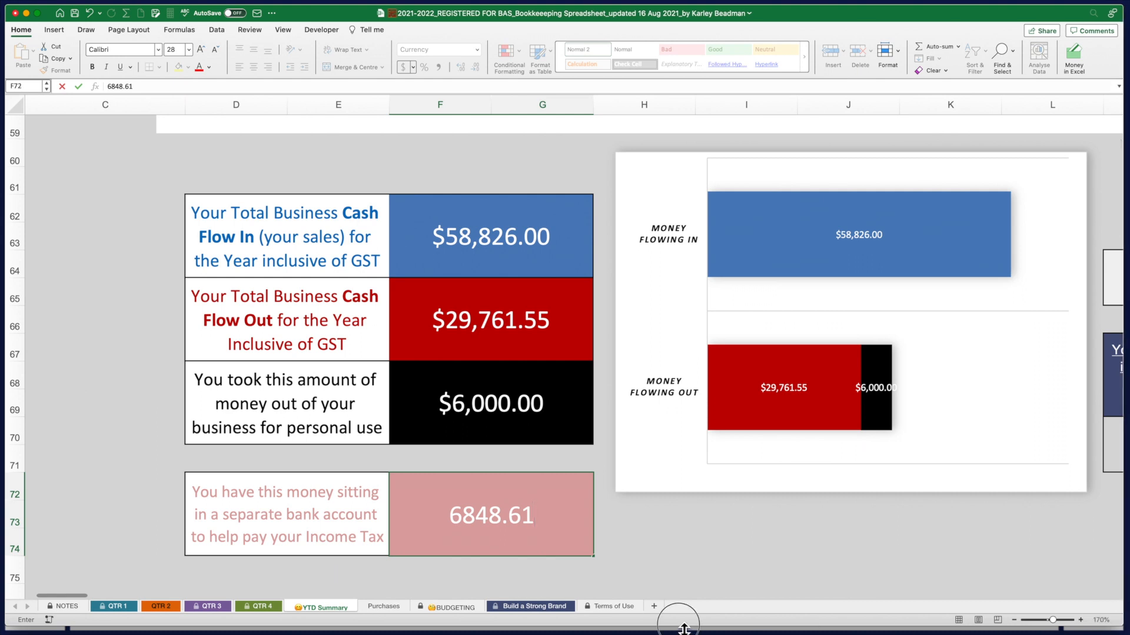
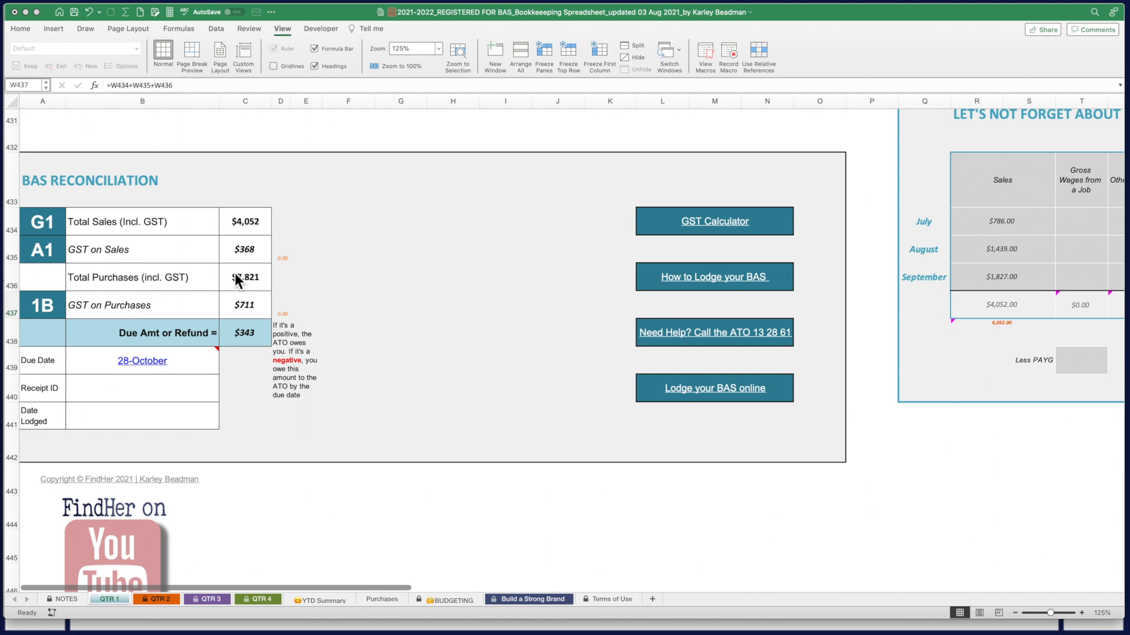
Activate the spreadsheet and bring up the 'How to fill in GST' guide as a Quick Look preview
{"action": "scroll", "coordinate": [269, 282], "scroll_direction": "up", "scroll_amount": 1}
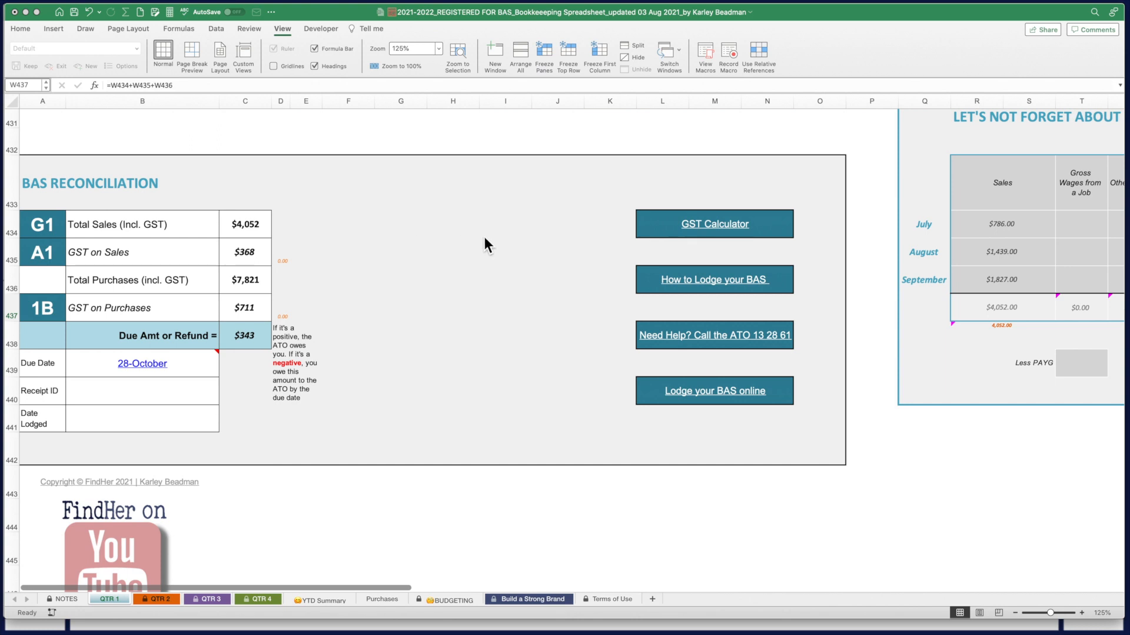
{"action": "left_click", "coordinate": [516, 400]}
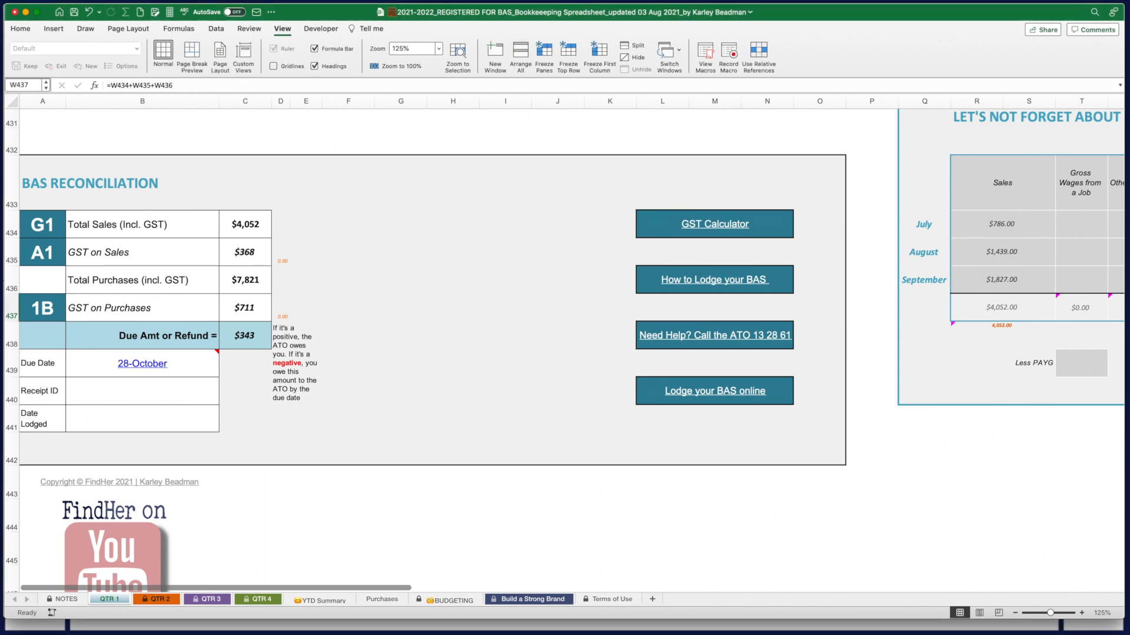
{"action": "key", "text": "super+Tab"}
Move the GST guide aside and scroll to the purchases table: Celebration Cakes $5,850, Pavlovas $11,100
{"action": "left_click_drag", "start_coordinate": [381, 88], "coordinate": [448, 33]}
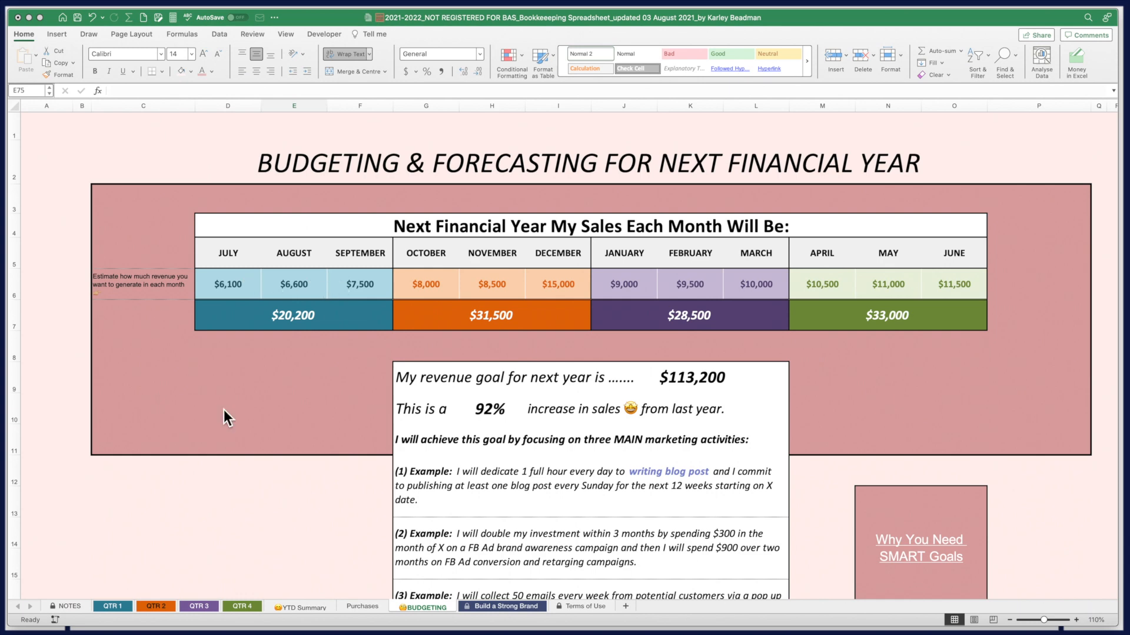
{"action": "scroll", "coordinate": [227, 474], "scroll_direction": "down", "scroll_amount": 5}
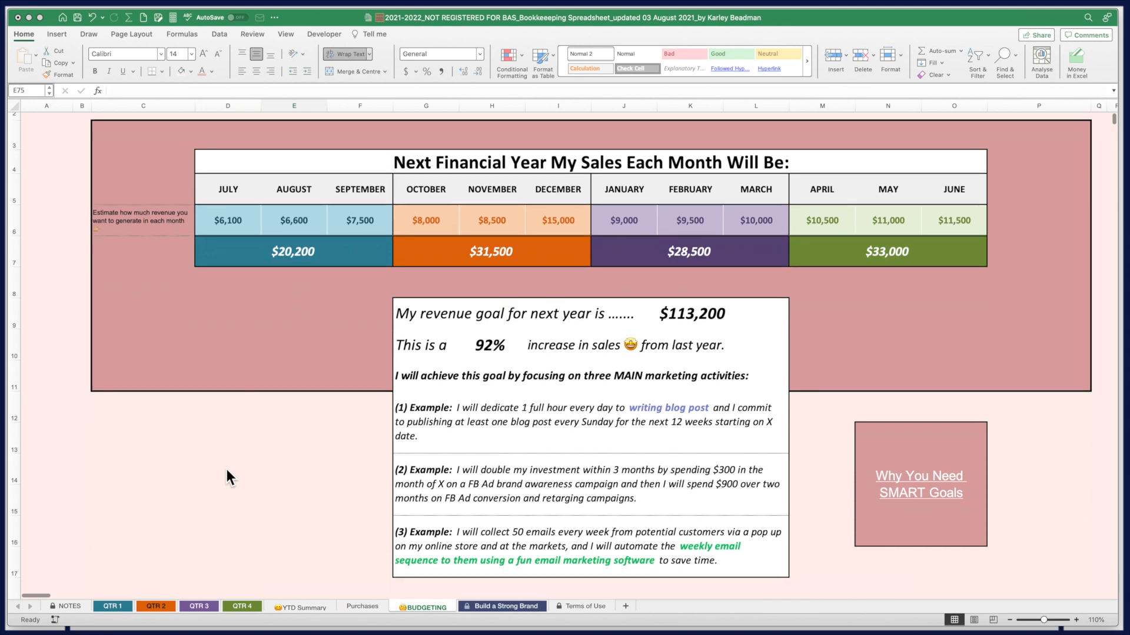
{"action": "scroll", "coordinate": [227, 471], "scroll_direction": "down", "scroll_amount": 5}
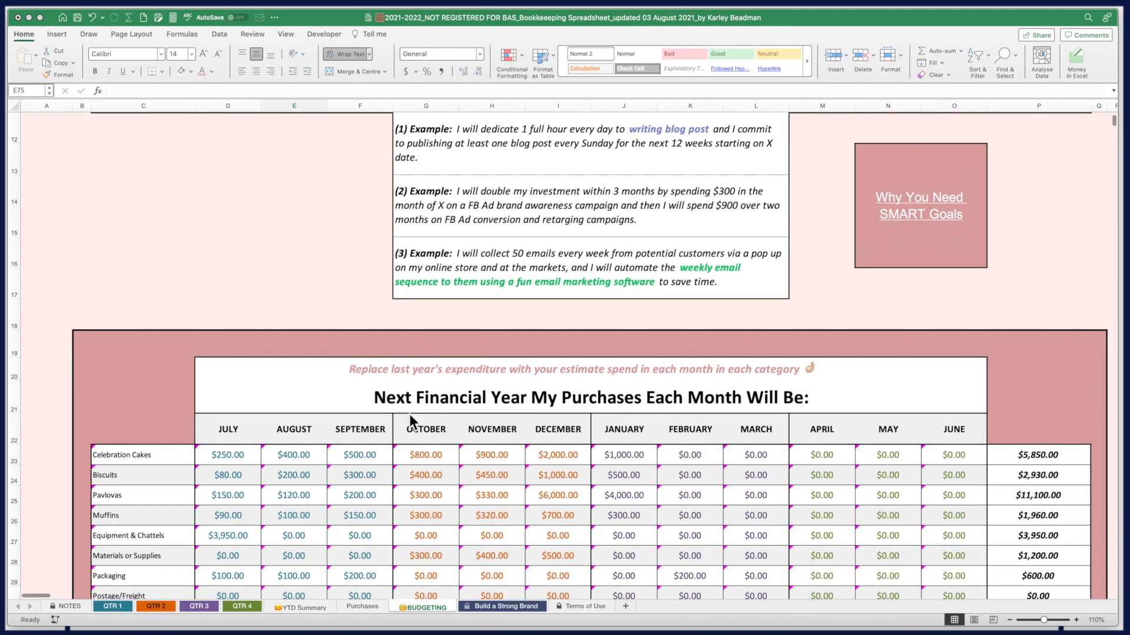
{"action": "scroll", "coordinate": [521, 485], "scroll_direction": "down", "scroll_amount": 6}
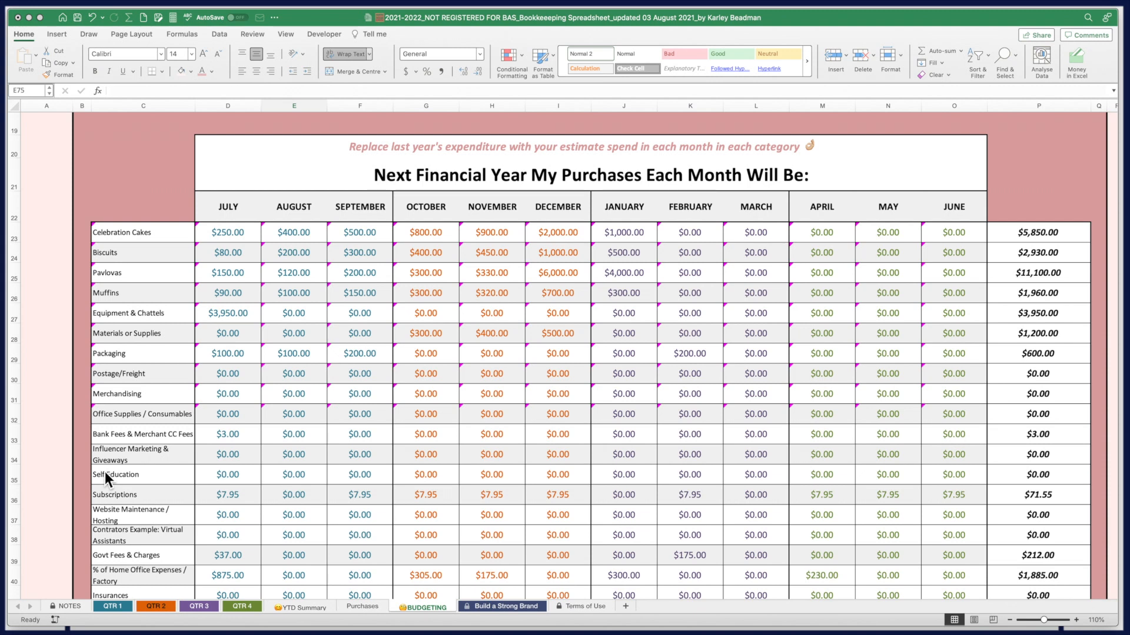
{"action": "scroll", "coordinate": [316, 332], "scroll_direction": "up", "scroll_amount": 10}
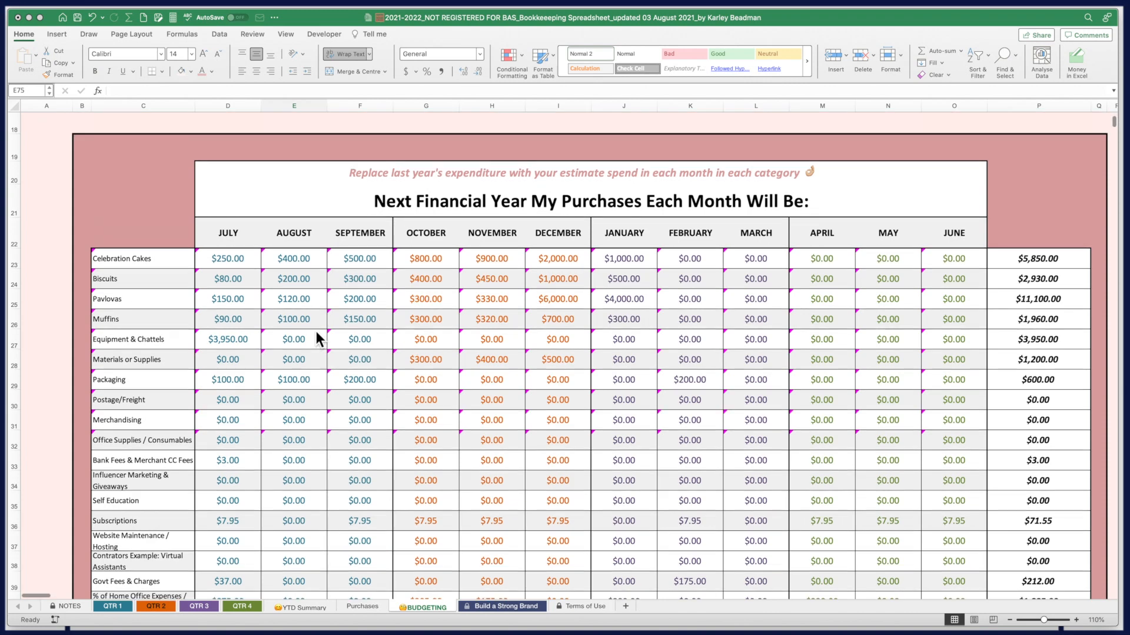
{"action": "scroll", "coordinate": [406, 321], "scroll_direction": "up", "scroll_amount": 6}
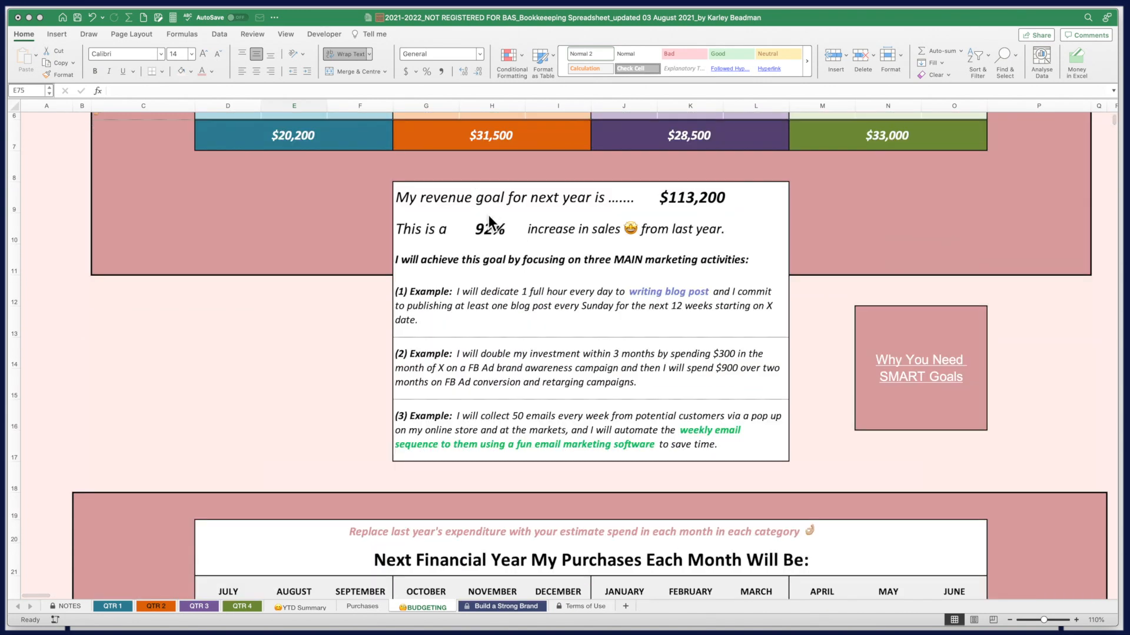
{"action": "scroll", "coordinate": [447, 431], "scroll_direction": "down", "scroll_amount": 10}
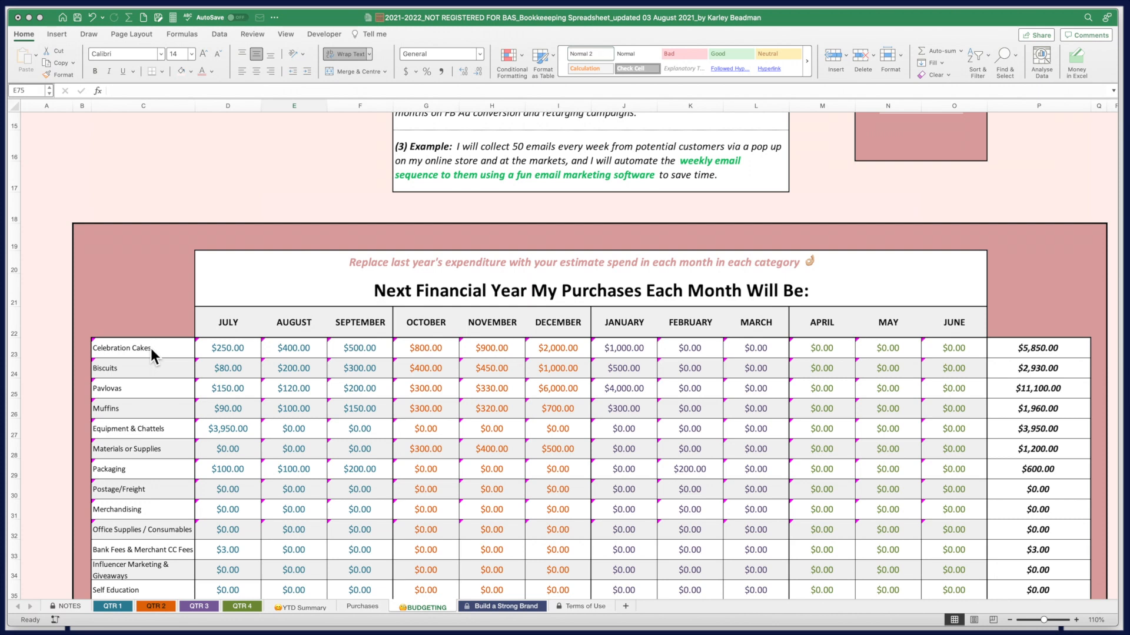
{"action": "scroll", "coordinate": [216, 448], "scroll_direction": "down", "scroll_amount": 5}
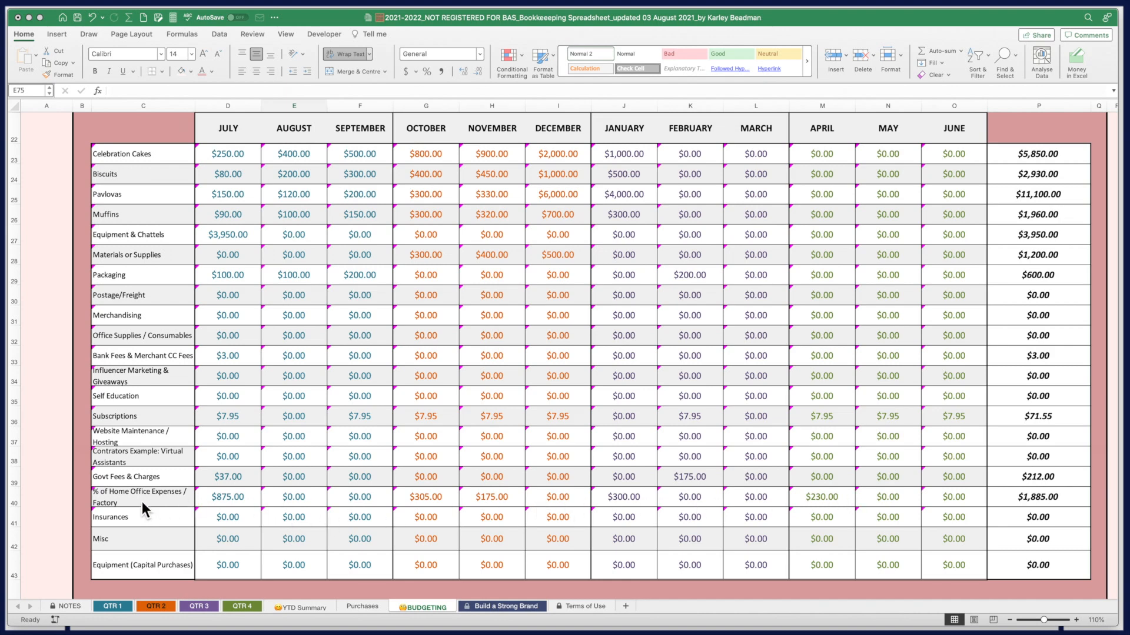
{"action": "scroll", "coordinate": [660, 511], "scroll_direction": "up", "scroll_amount": 5}
{"action": "scroll", "coordinate": [659, 511], "scroll_direction": "down", "scroll_amount": 15}
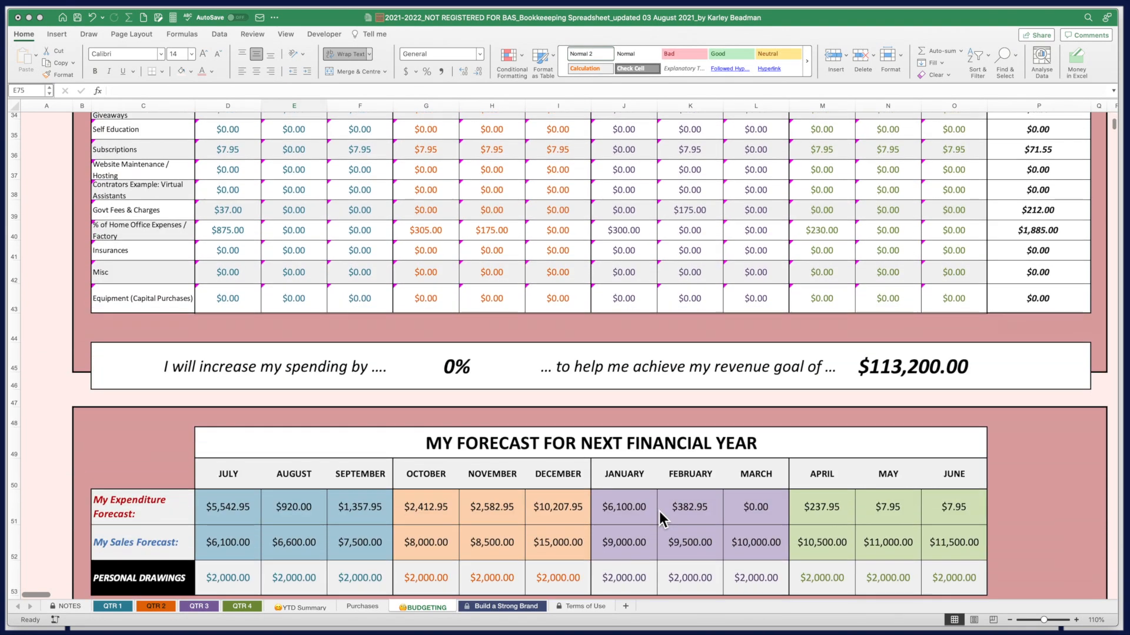
{"action": "scroll", "coordinate": [660, 511], "scroll_direction": "down", "scroll_amount": 3}
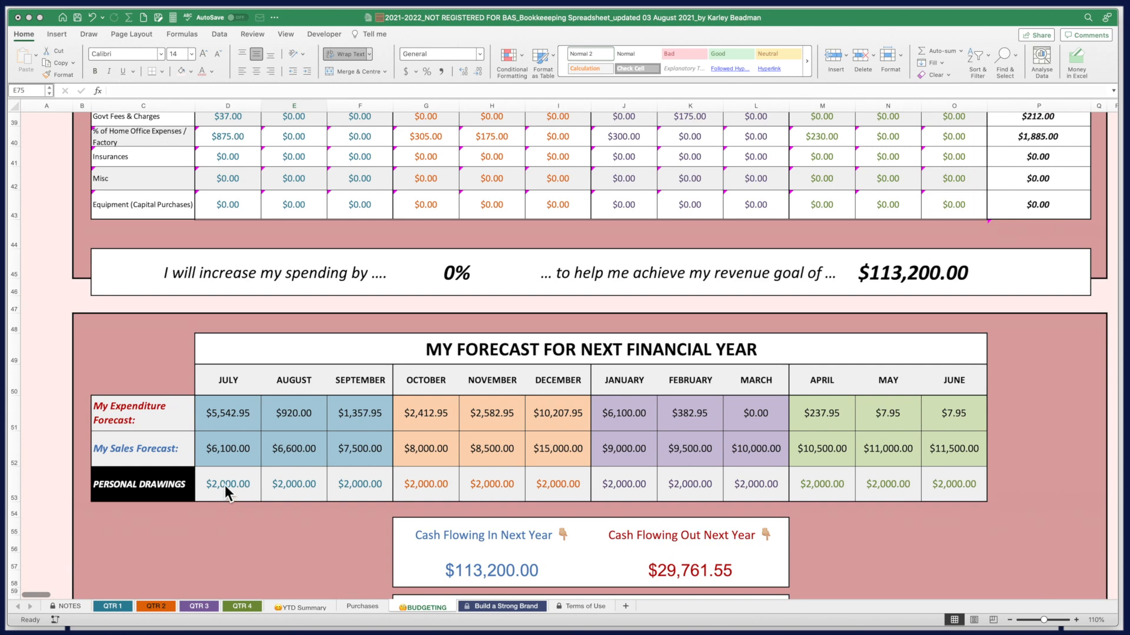
{"action": "scroll", "coordinate": [765, 477], "scroll_direction": "down", "scroll_amount": 6}
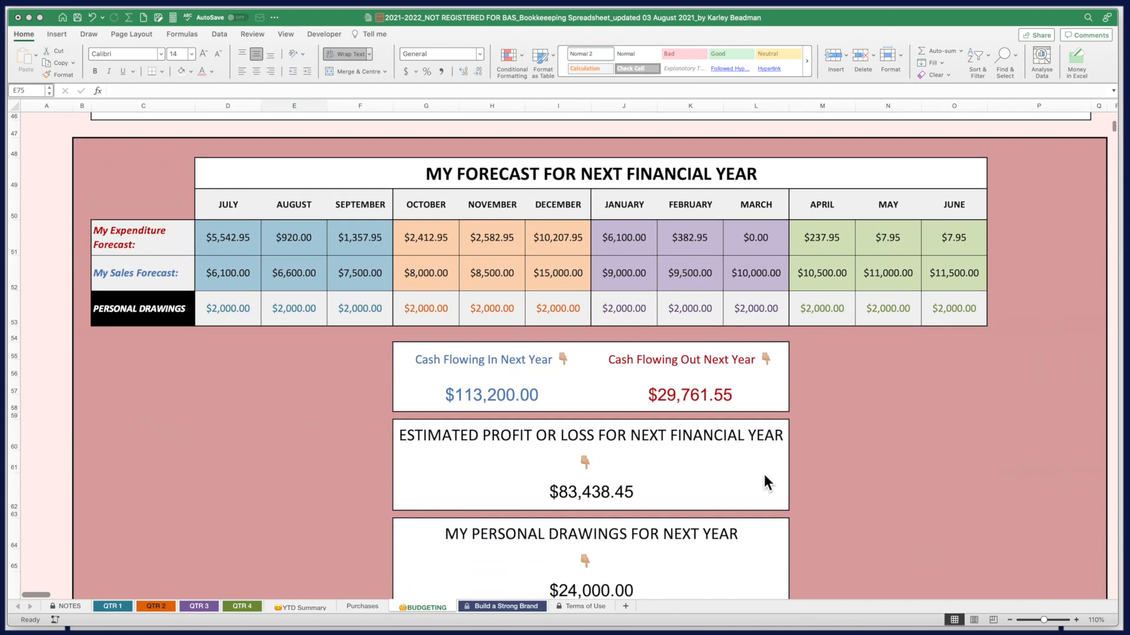
{"action": "scroll", "coordinate": [764, 474], "scroll_direction": "down", "scroll_amount": 5}
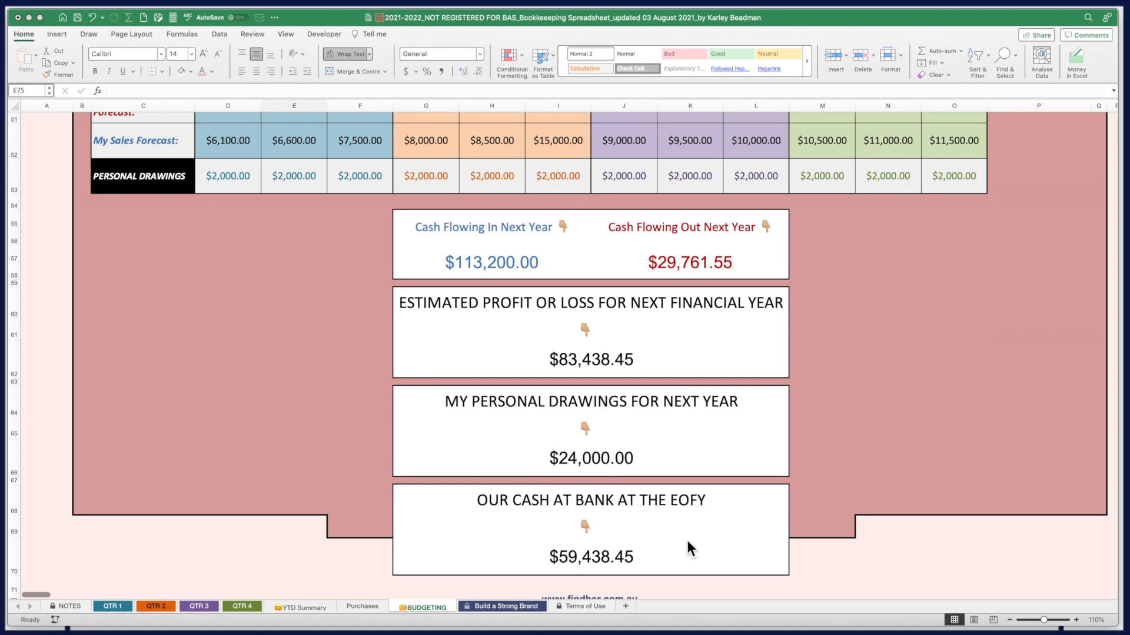
{"action": "scroll", "coordinate": [686, 537], "scroll_direction": "down", "scroll_amount": 1}
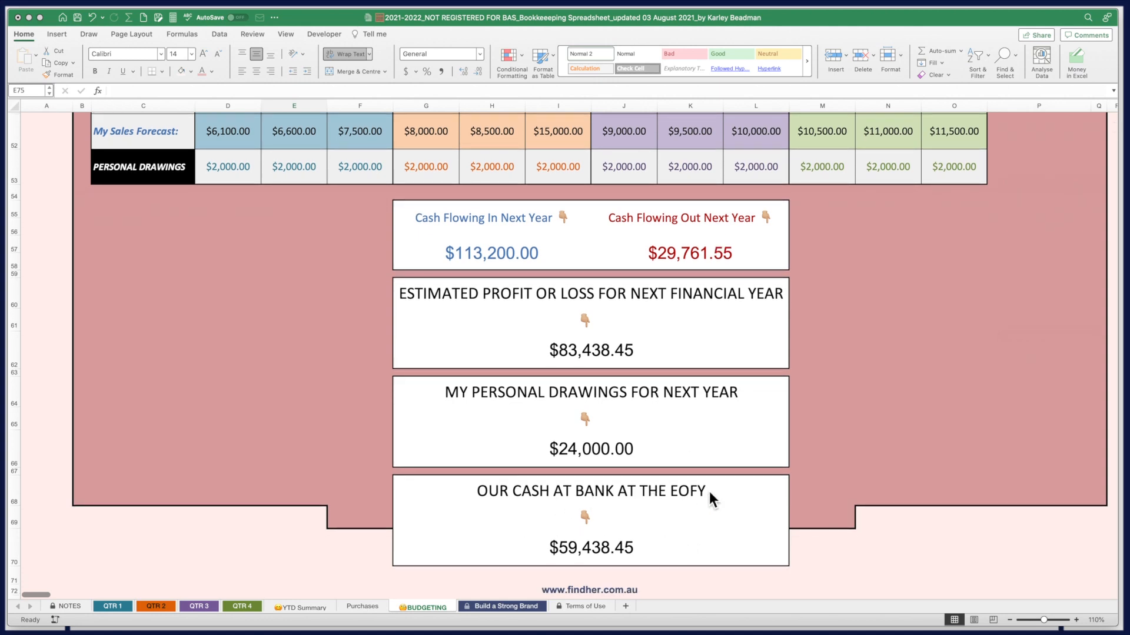
{"action": "scroll", "coordinate": [700, 511], "scroll_direction": "down", "scroll_amount": 1}
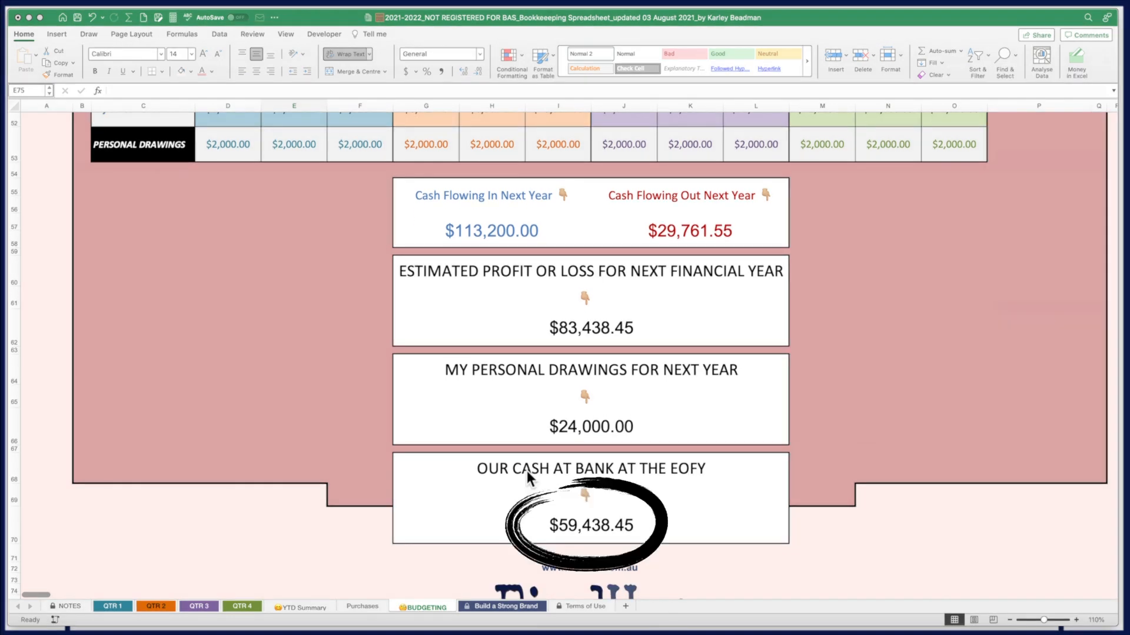
{"action": "scroll", "coordinate": [666, 526], "scroll_direction": "down", "scroll_amount": 5}
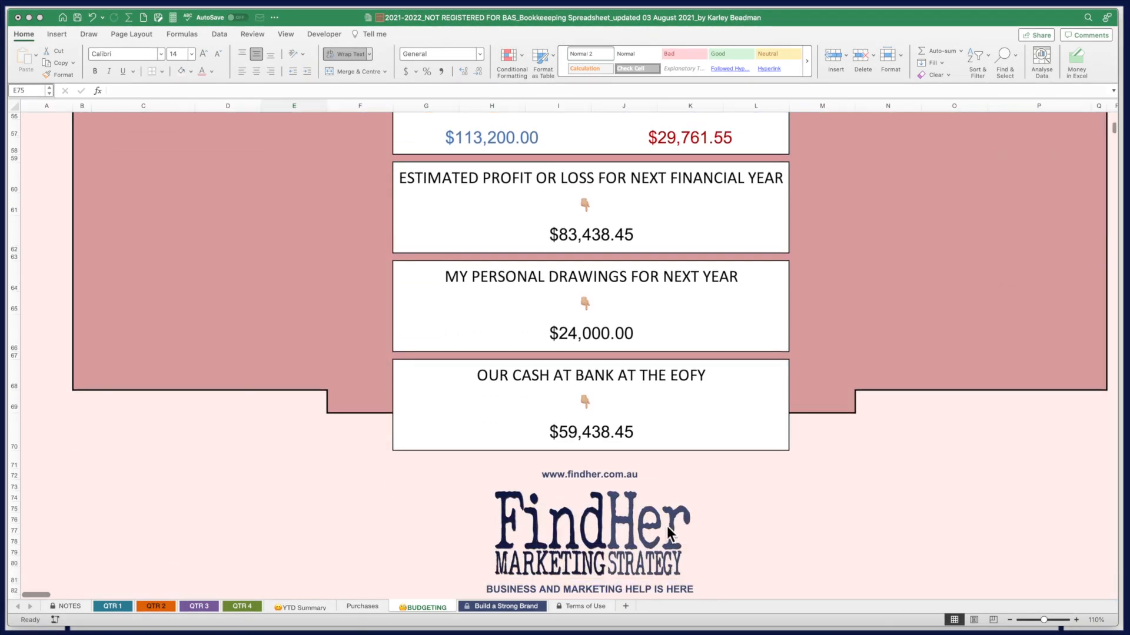
{"action": "scroll", "coordinate": [383, 390], "scroll_direction": "up", "scroll_amount": 10}
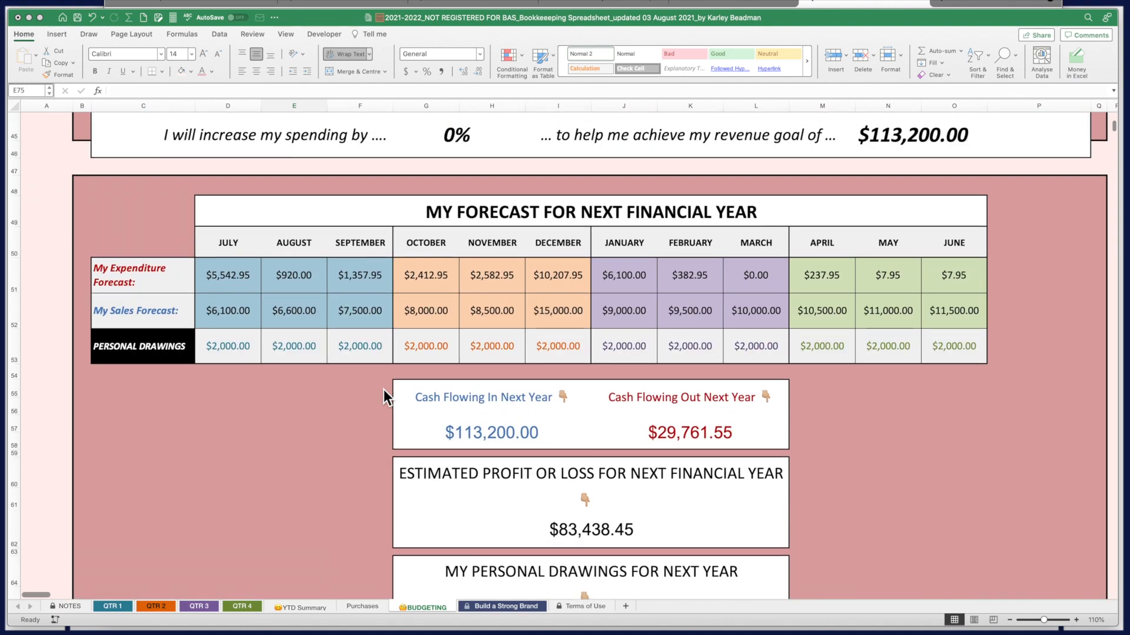
{"action": "scroll", "coordinate": [384, 389], "scroll_direction": "up", "scroll_amount": 12}
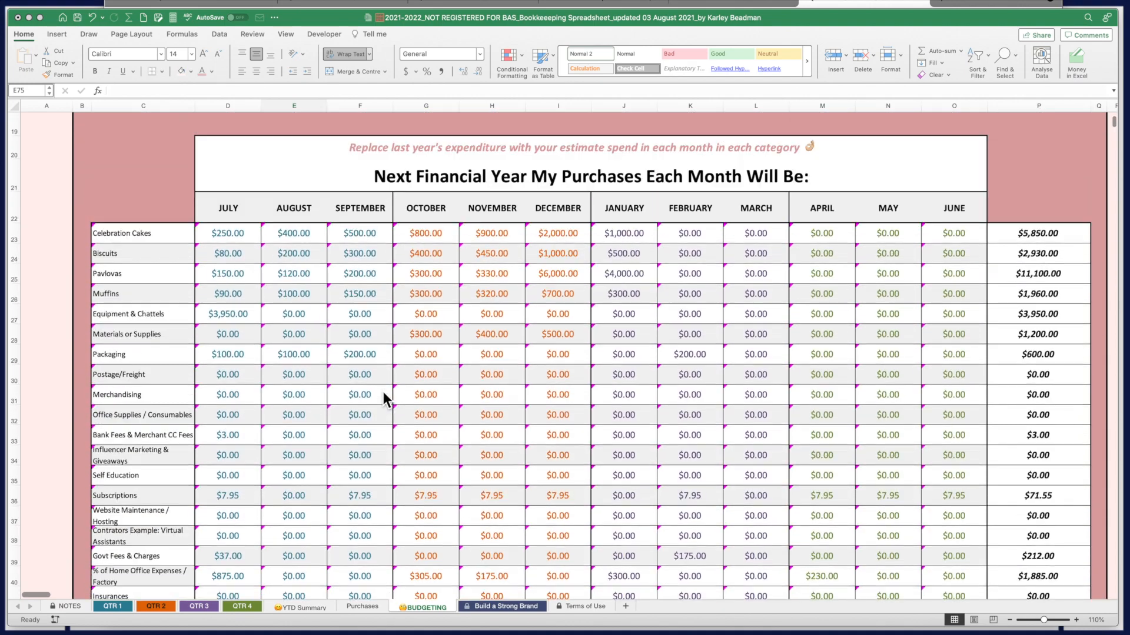
{"action": "scroll", "coordinate": [384, 393], "scroll_direction": "up", "scroll_amount": 5}
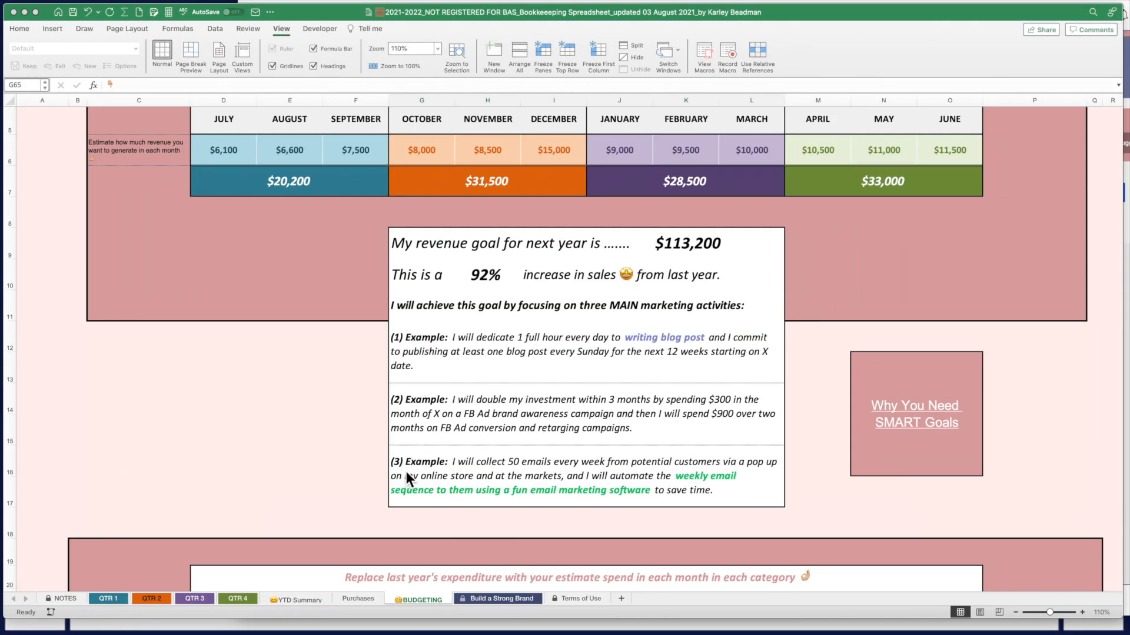
{"action": "scroll", "coordinate": [313, 542], "scroll_direction": "down", "scroll_amount": 1}
{"action": "scroll", "coordinate": [33, 587], "scroll_direction": "up", "scroll_amount": 2}
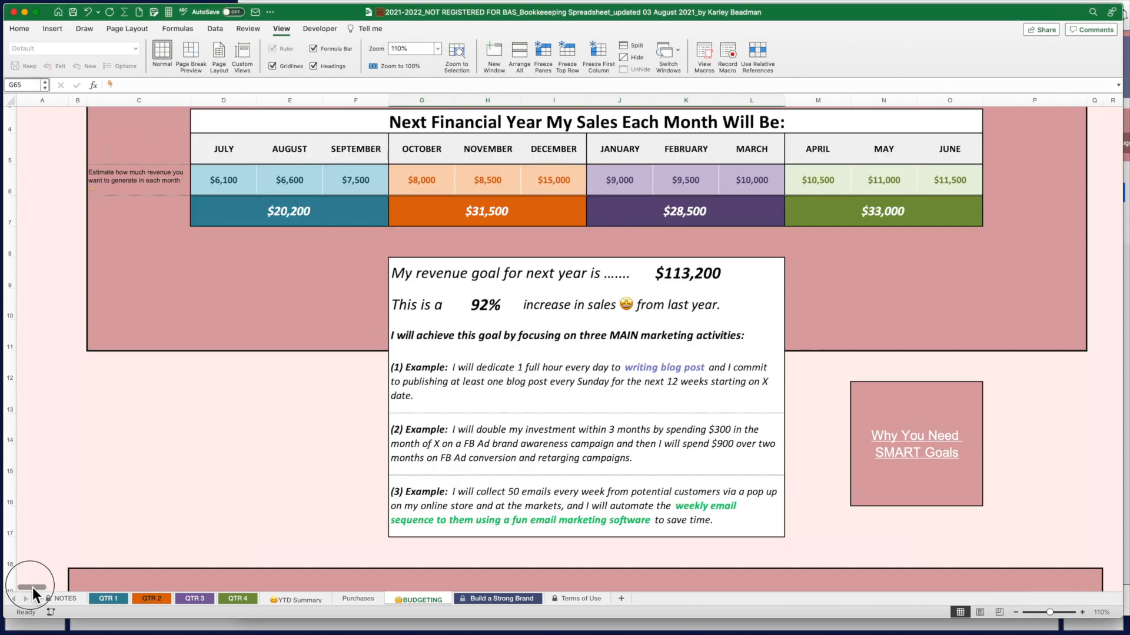
{"action": "scroll", "coordinate": [30, 590], "scroll_direction": "right", "scroll_amount": 10}
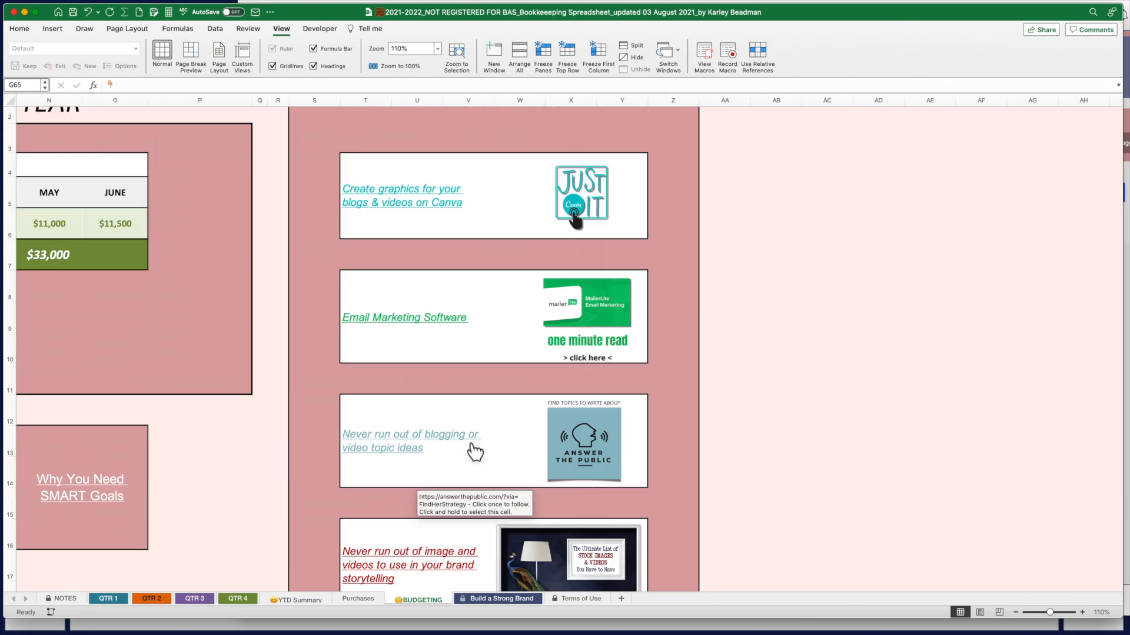